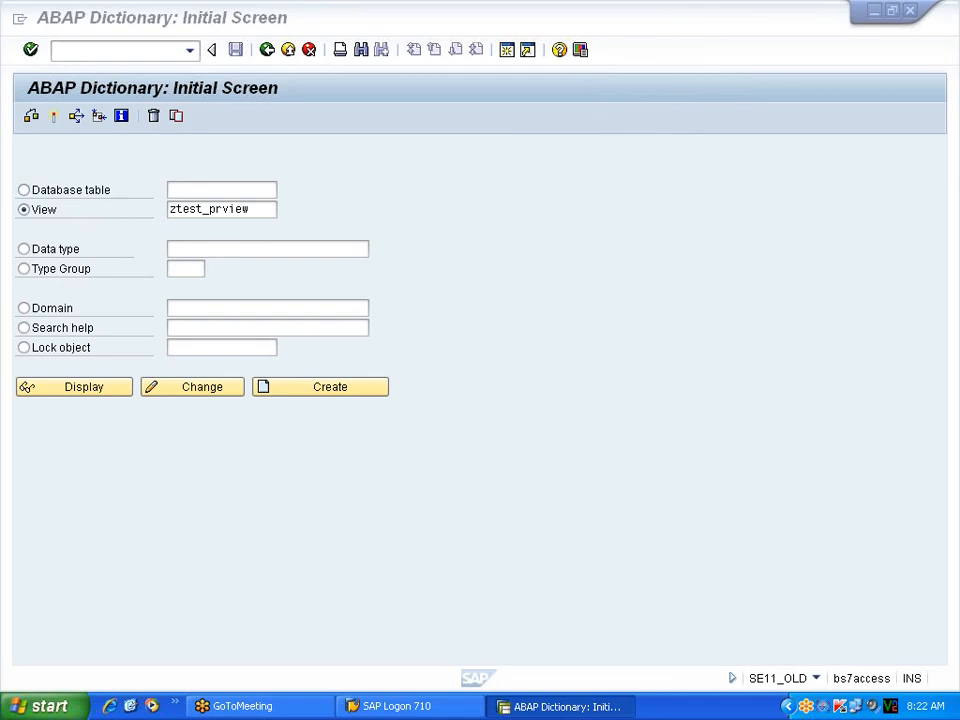
Create a projection view named ZTEST_PRVIEW with the short description "Projection view".
click(209, 209)
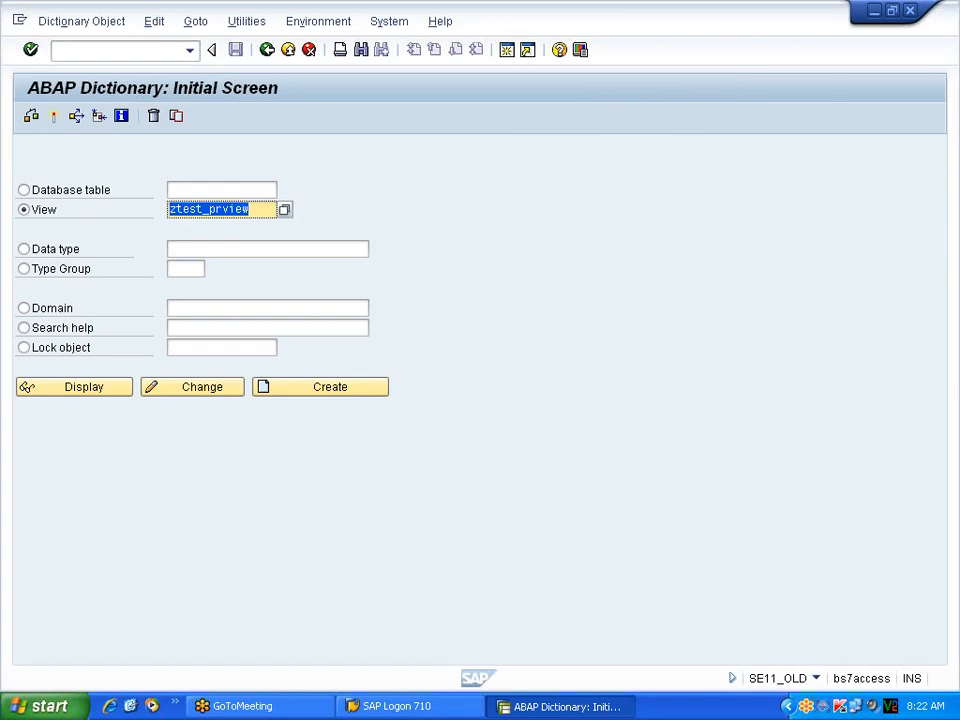
click(137, 233)
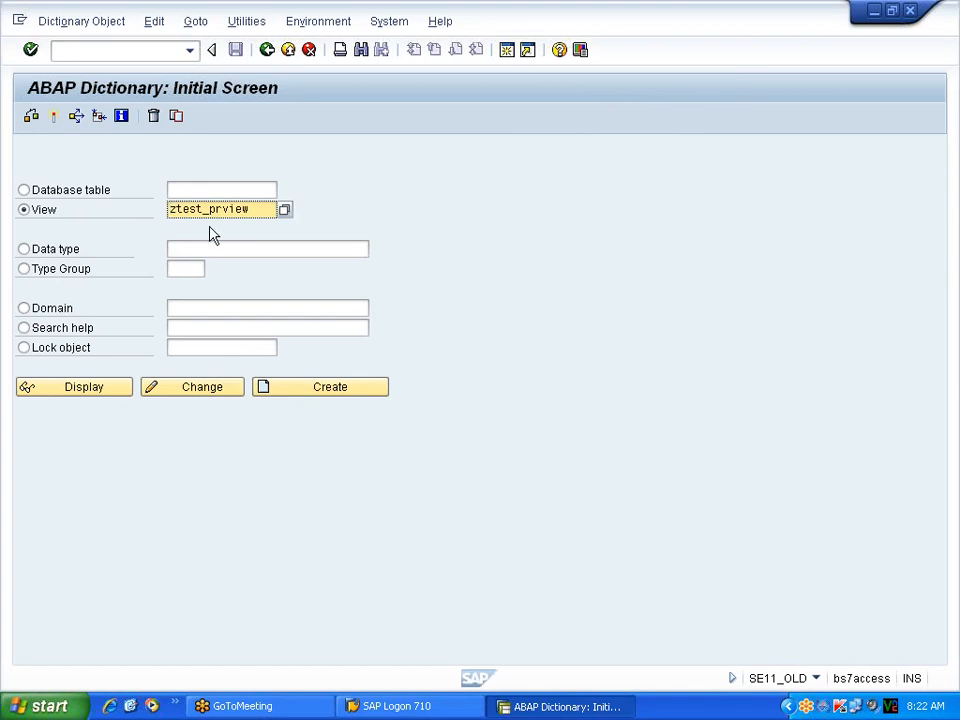
click(335, 389)
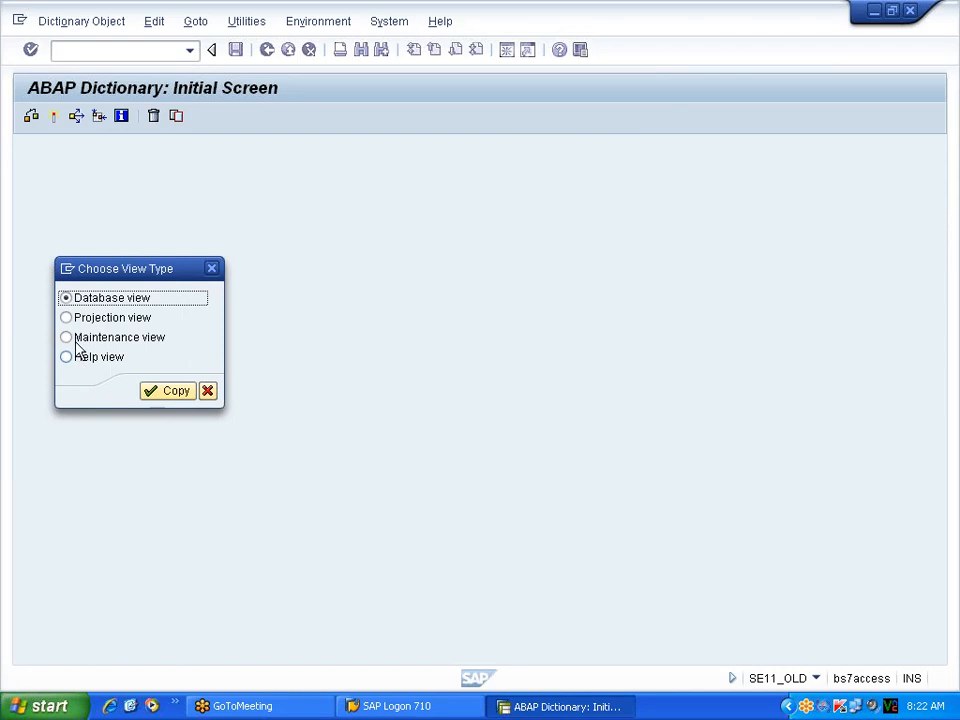
click(67, 318)
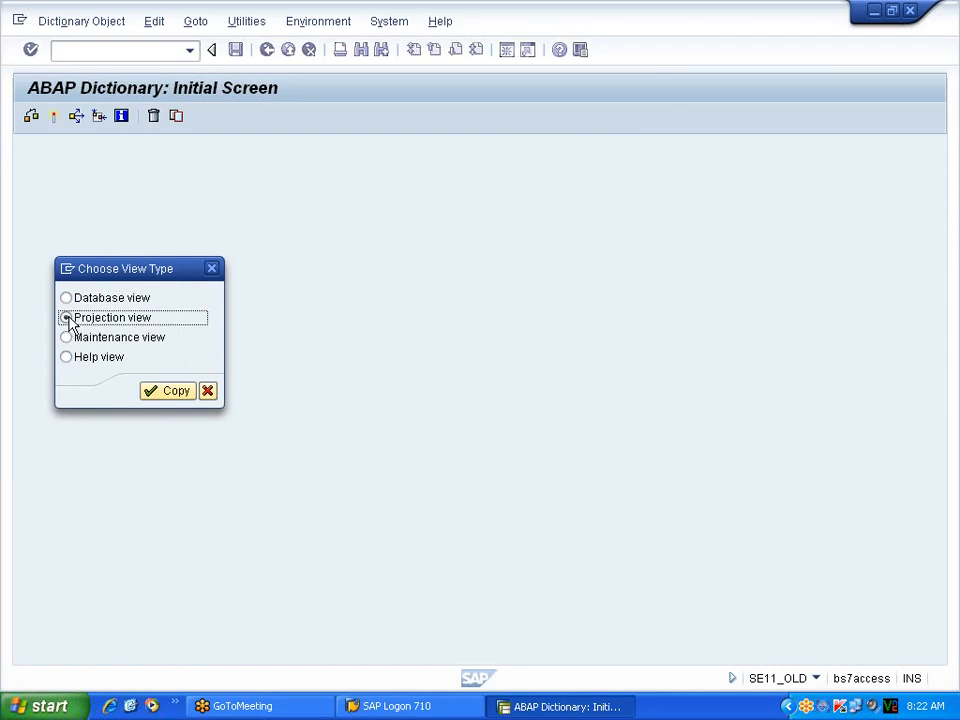
click(155, 394)
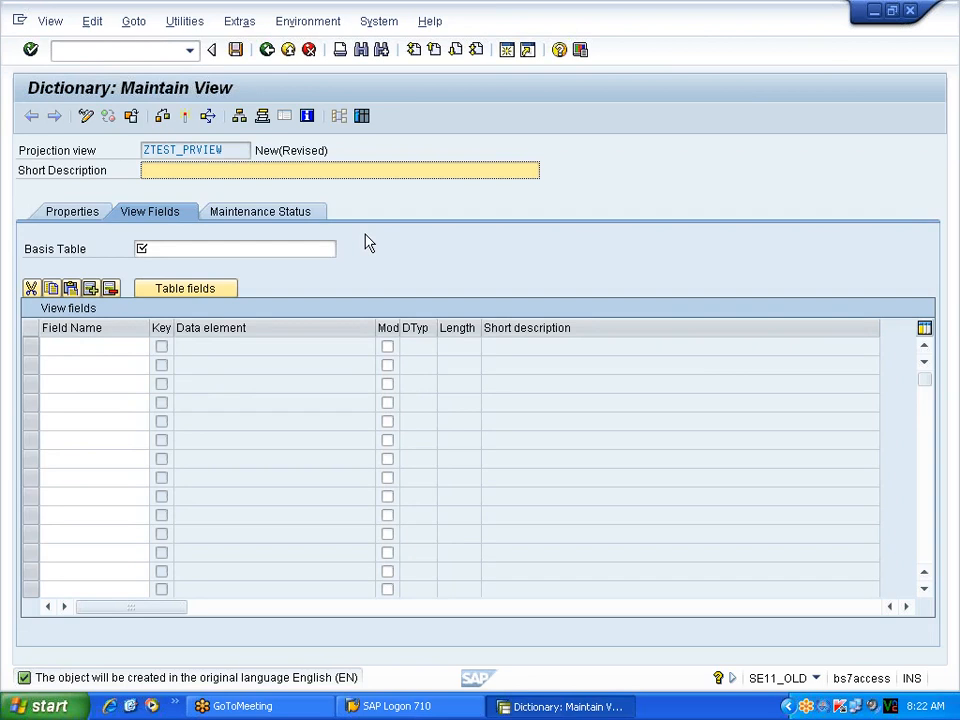
text(Projection view)
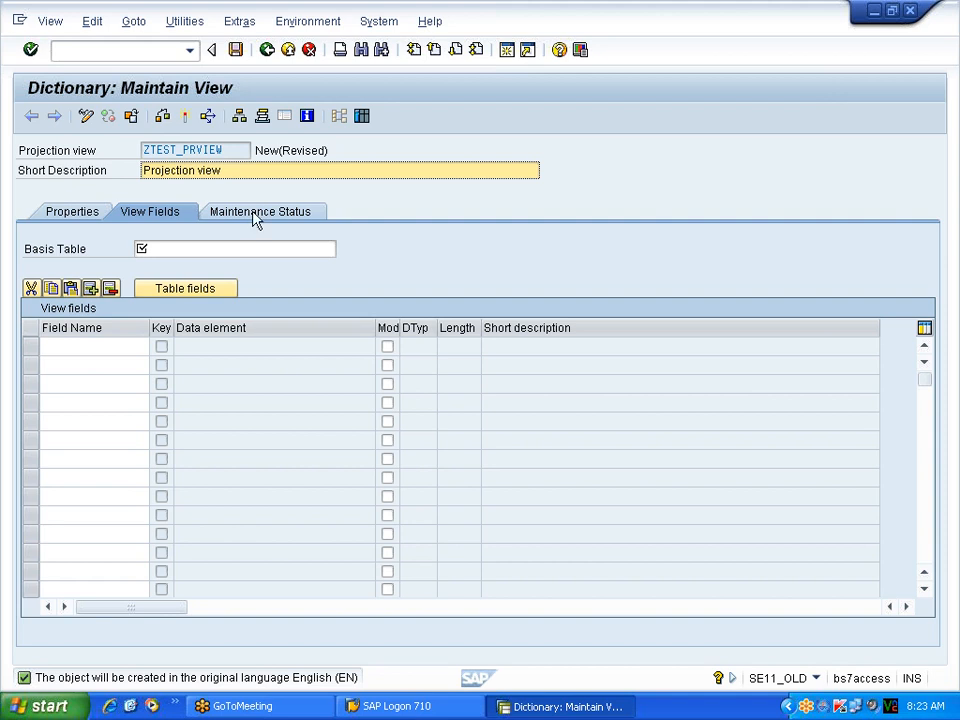
Open a second SAP session and start transaction SE11 in it.
click(507, 50)
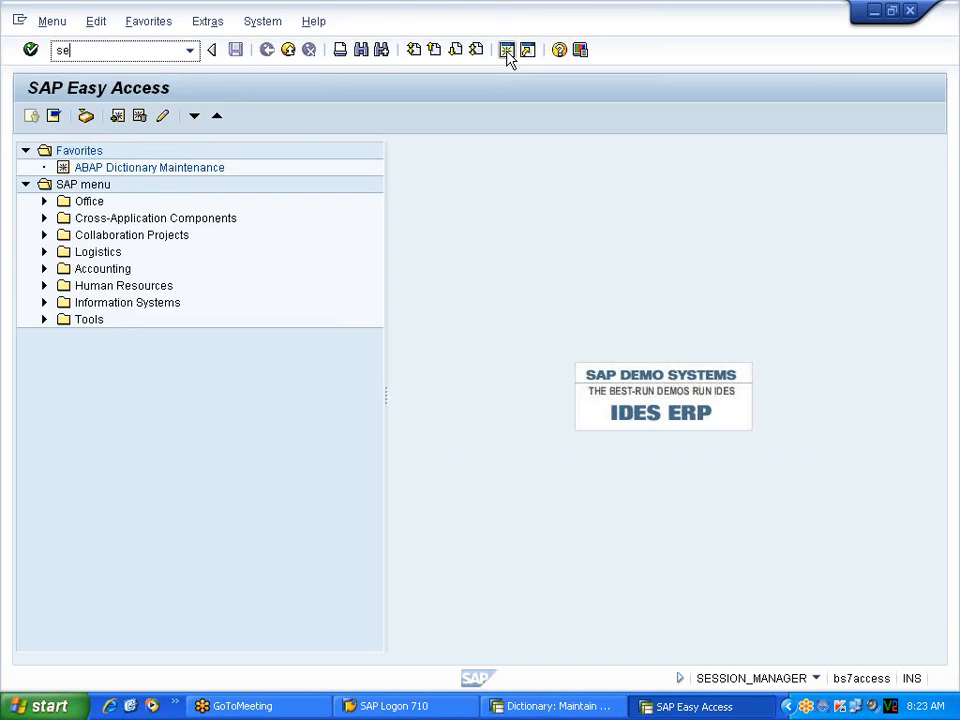
text(se11)
key(Return)
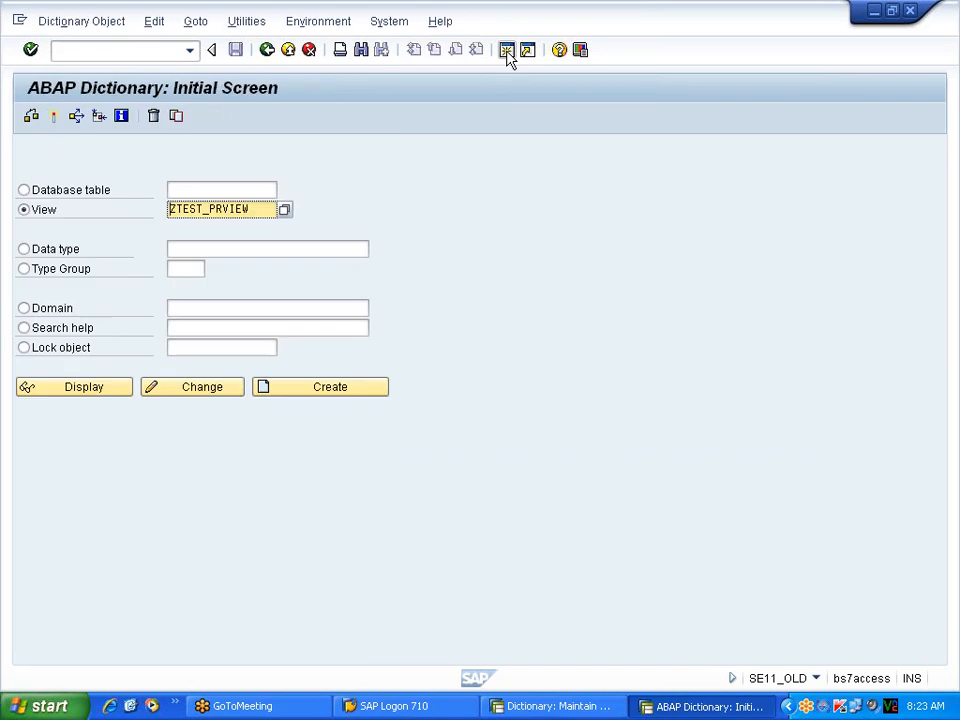
Clear the view name and display the definition of database table VBRP.
key(Delete)
click(80, 190)
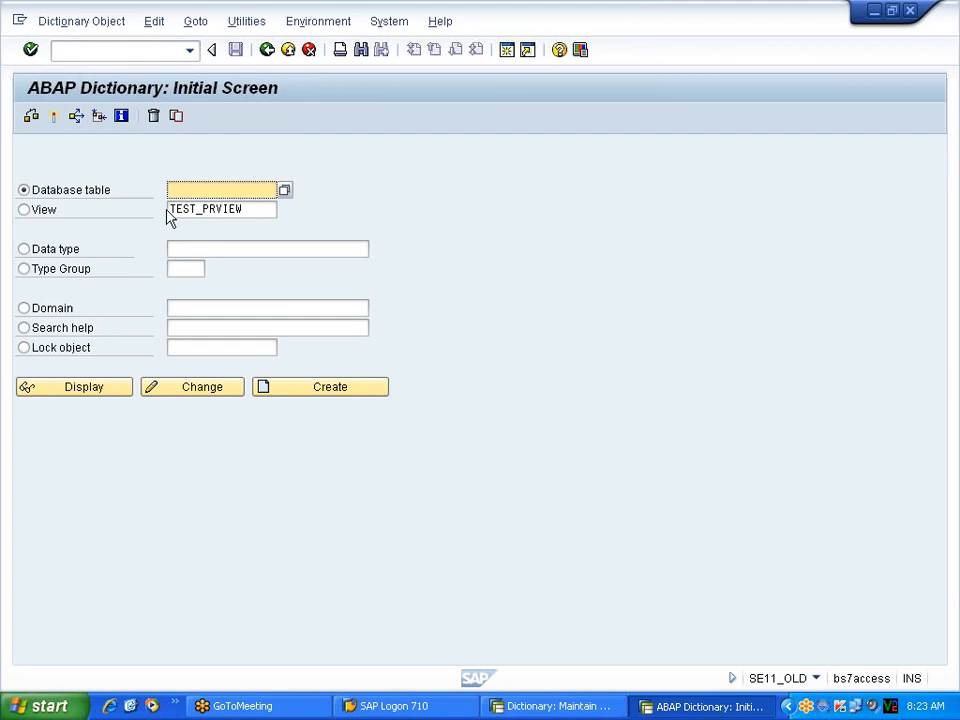
key(Delete)
key(Delete)
key(Delete)
key(Delete)
key(Delete)
key(Delete)
key(Delete)
key(Delete)
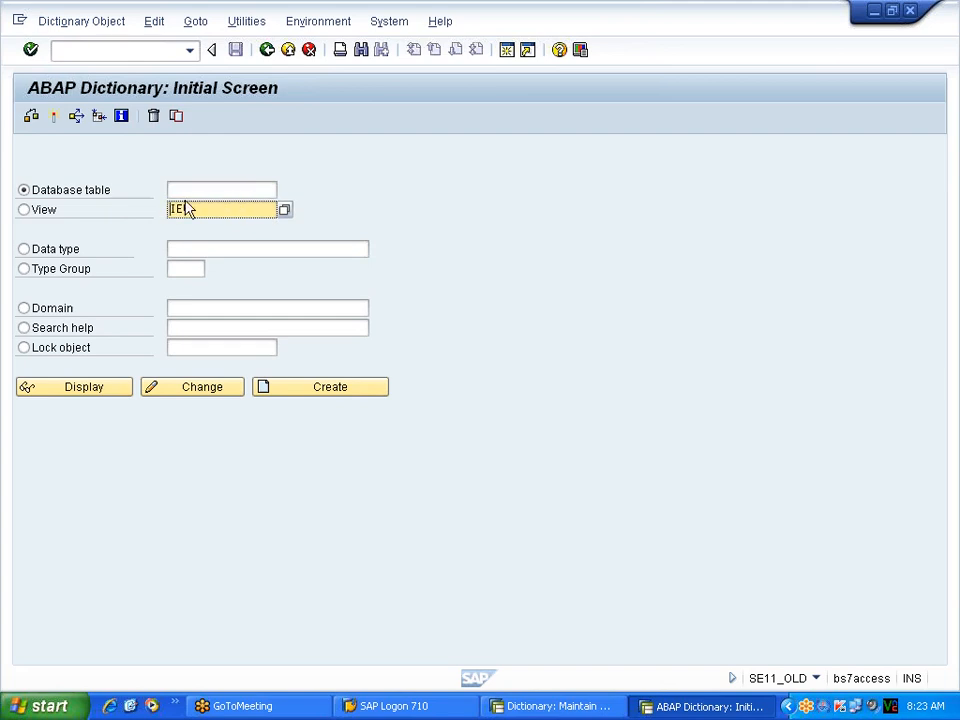
click(221, 190)
text(vbrp)
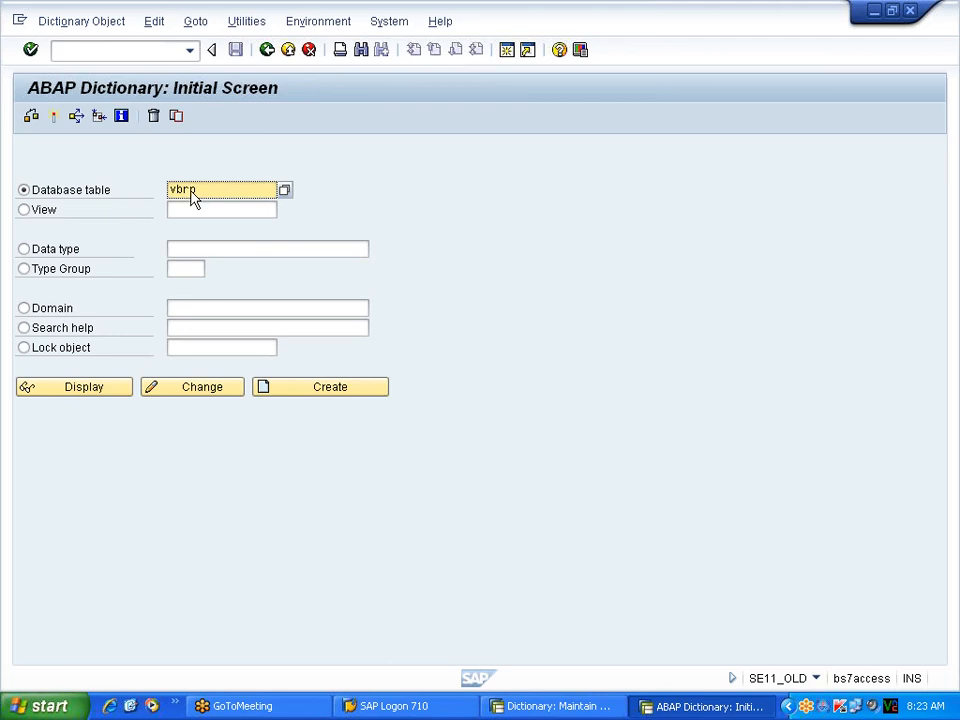
key(Return)
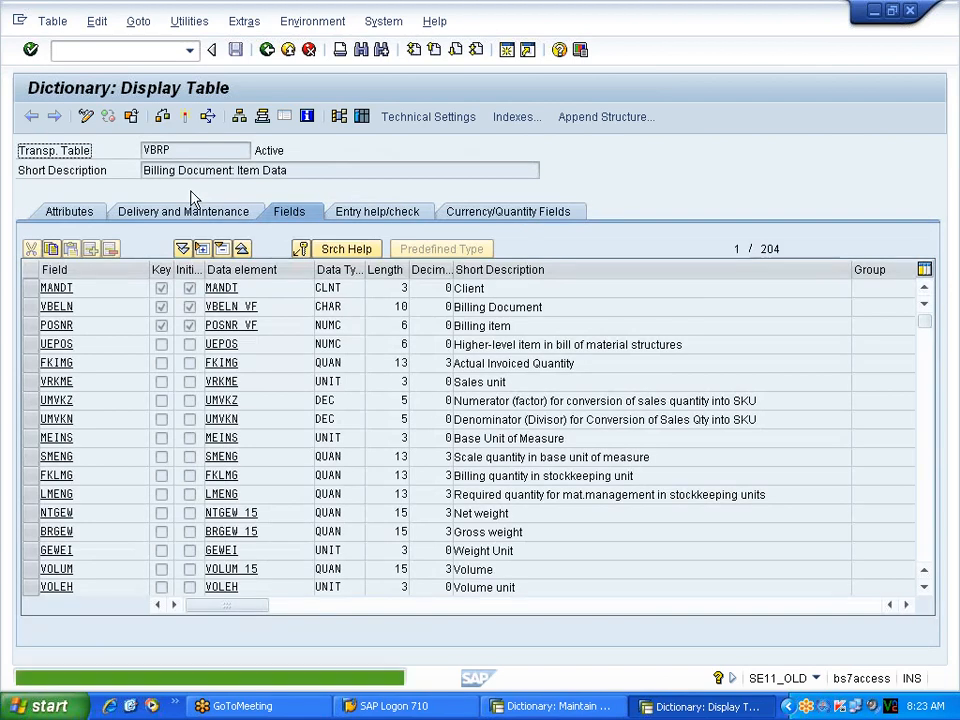
Check the field count of table VBRP and list its entries without selection criteria.
double_click(770, 249)
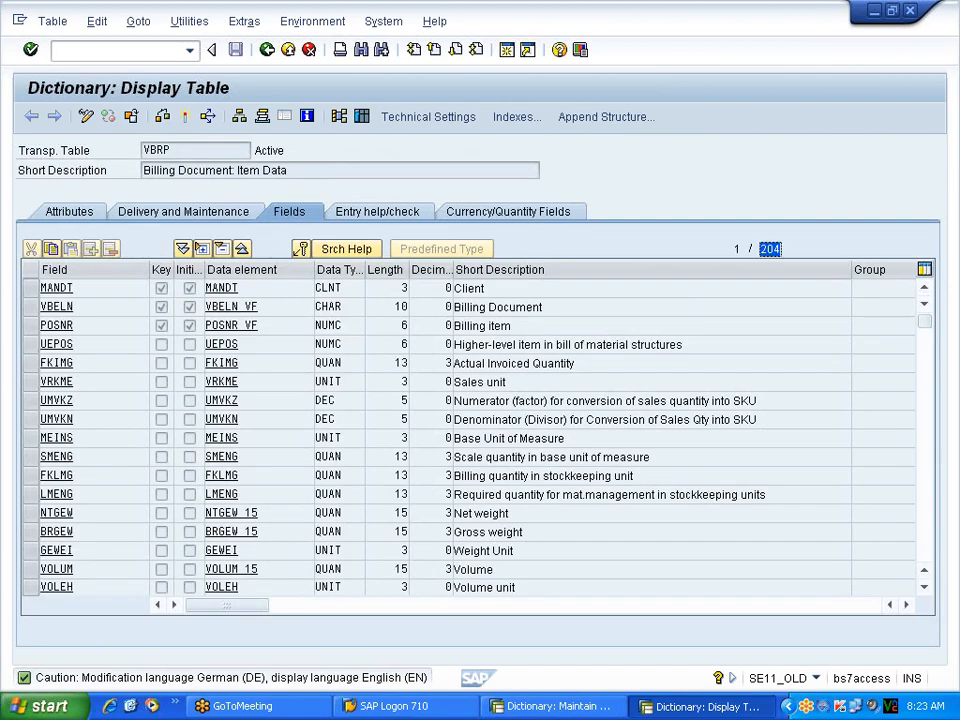
click(756, 263)
click(362, 118)
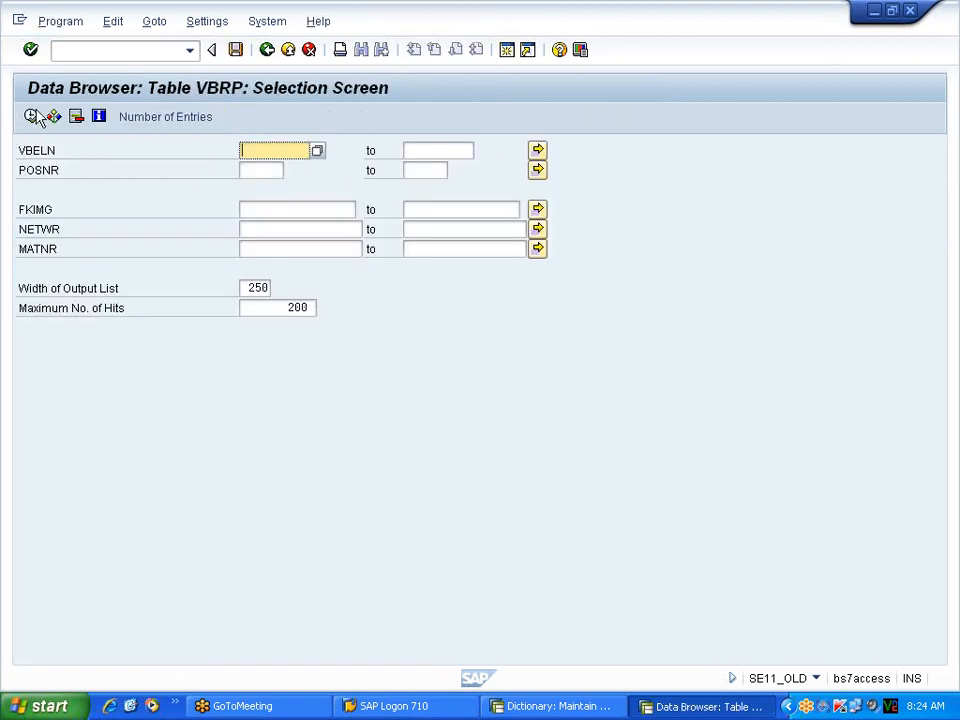
click(31, 116)
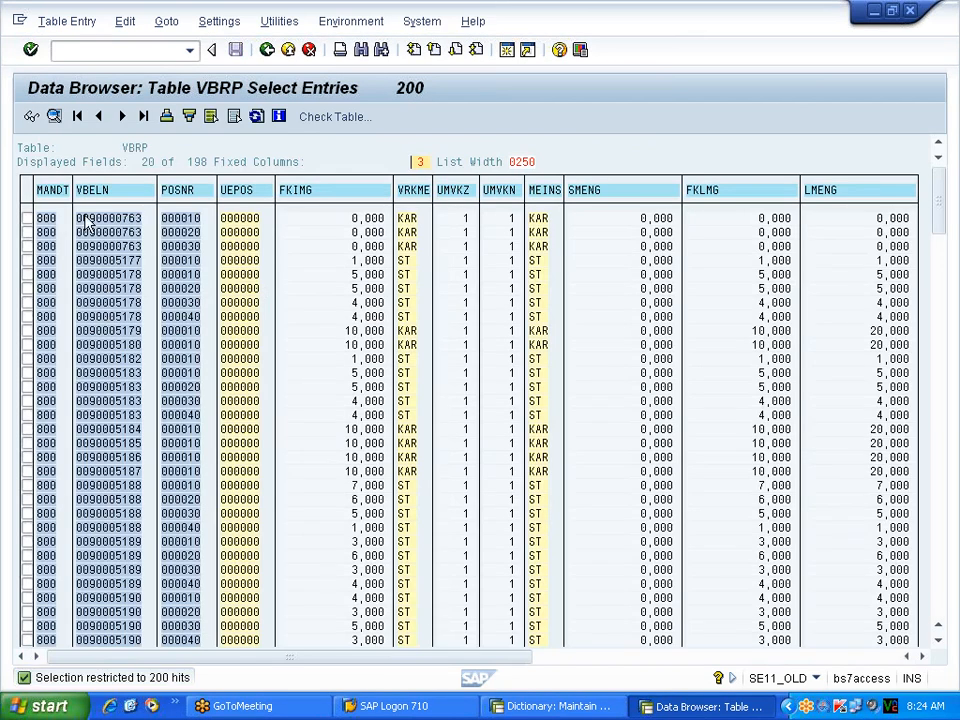
Examine the billing document, item and quantity columns of the VBRP entries and look through the remaining columns.
drag(77, 218, 145, 228)
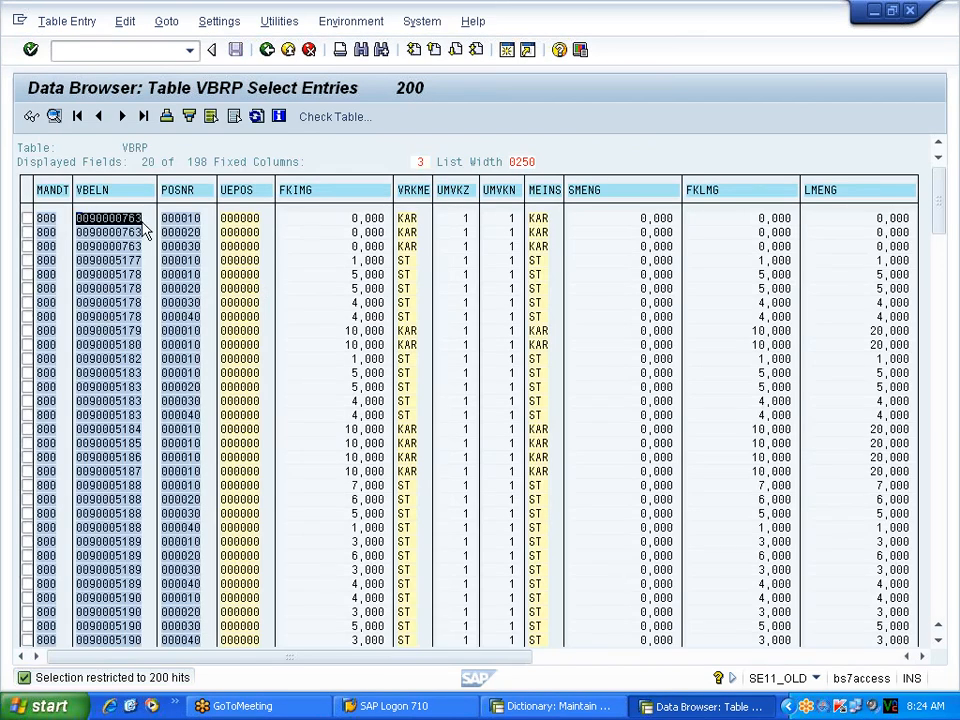
click(145, 228)
drag(77, 190, 207, 226)
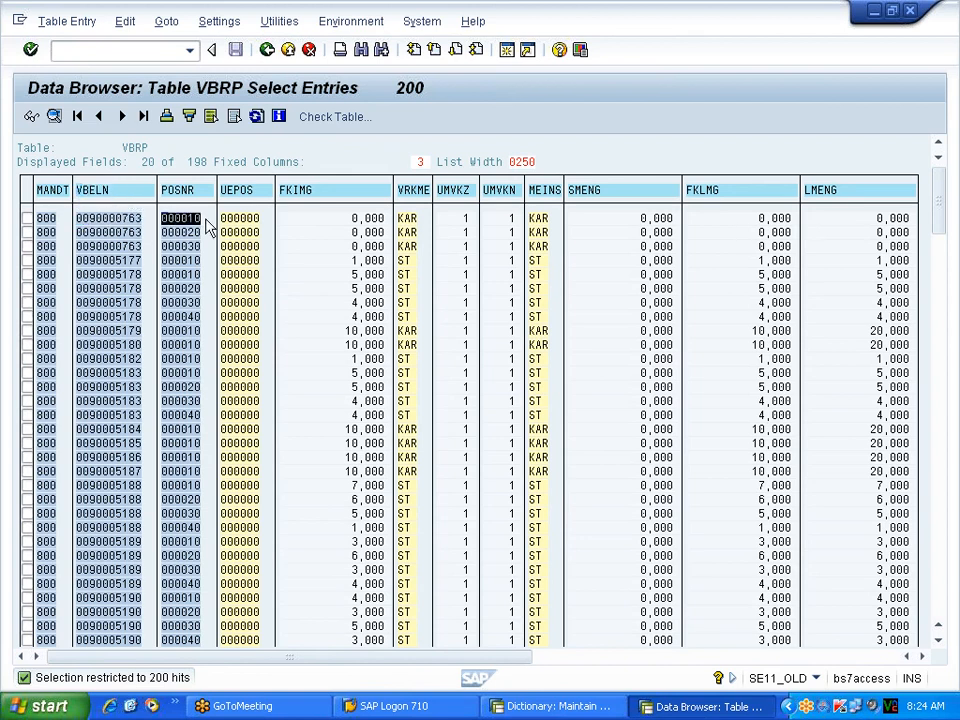
click(316, 220)
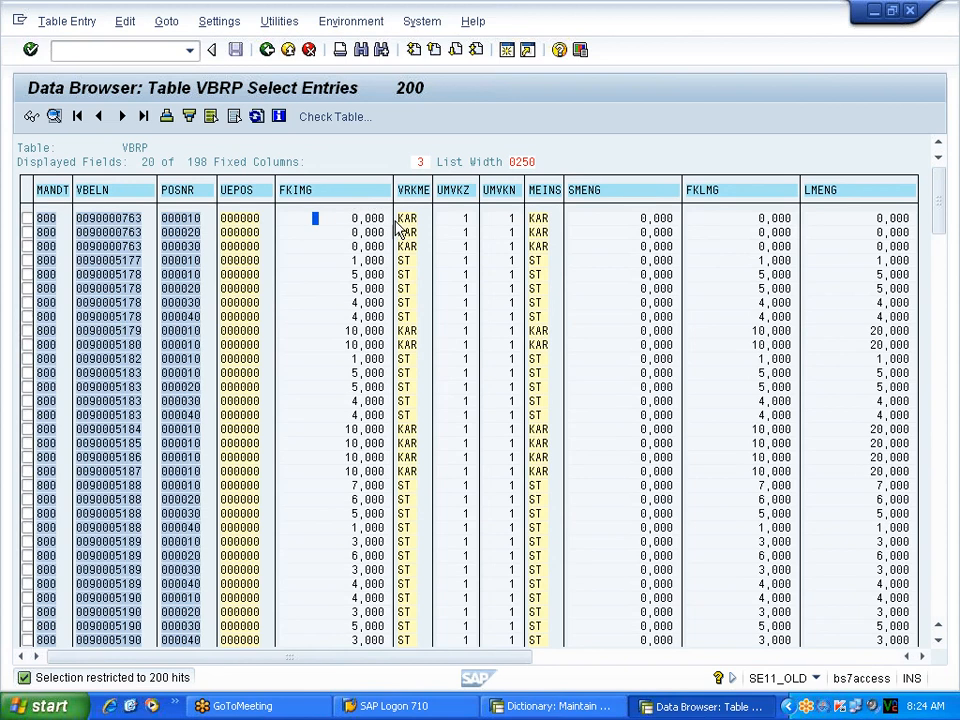
click(921, 656)
click(921, 656)
click(877, 658)
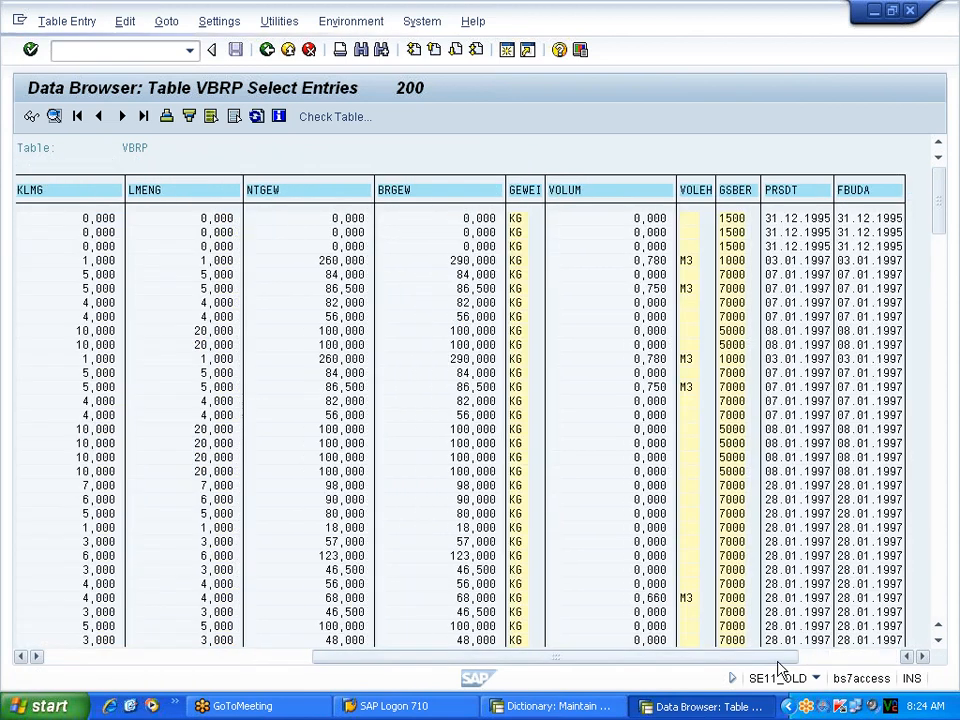
drag(786, 657, 878, 667)
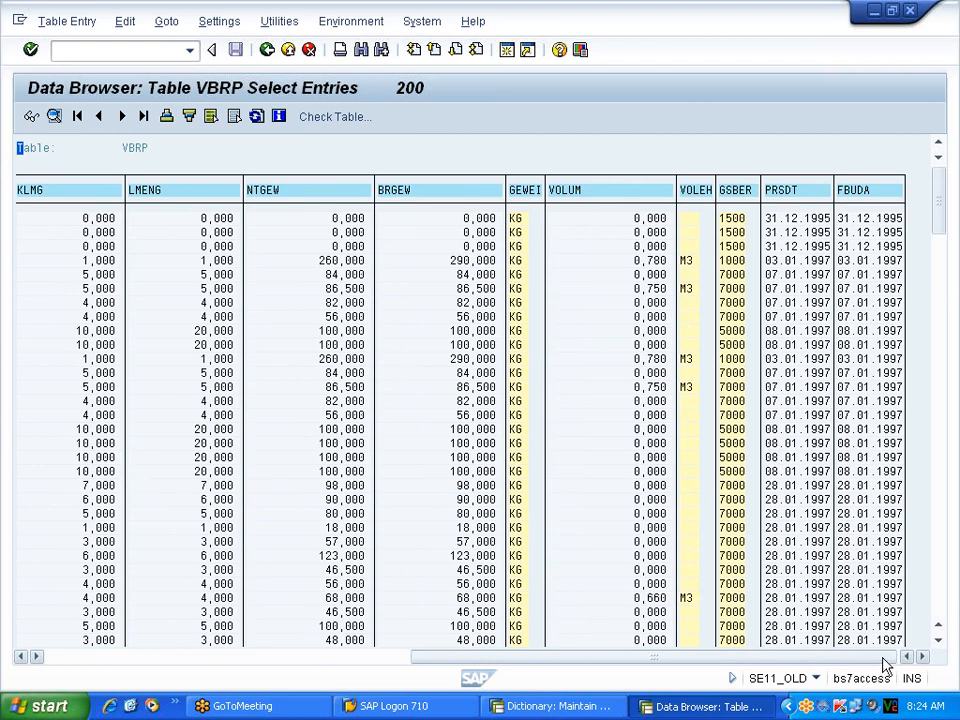
drag(883, 659, 517, 682)
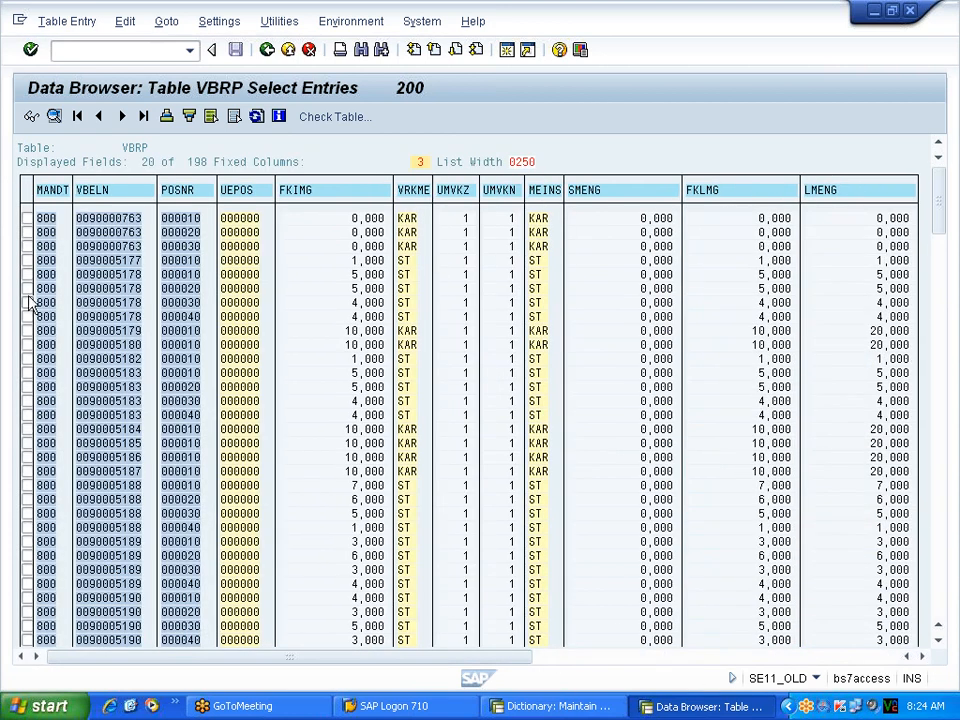
Look from the VBELN column across to the FBUDA column of the VBRP entries and dismiss the Folder Guard licence message.
click(92, 194)
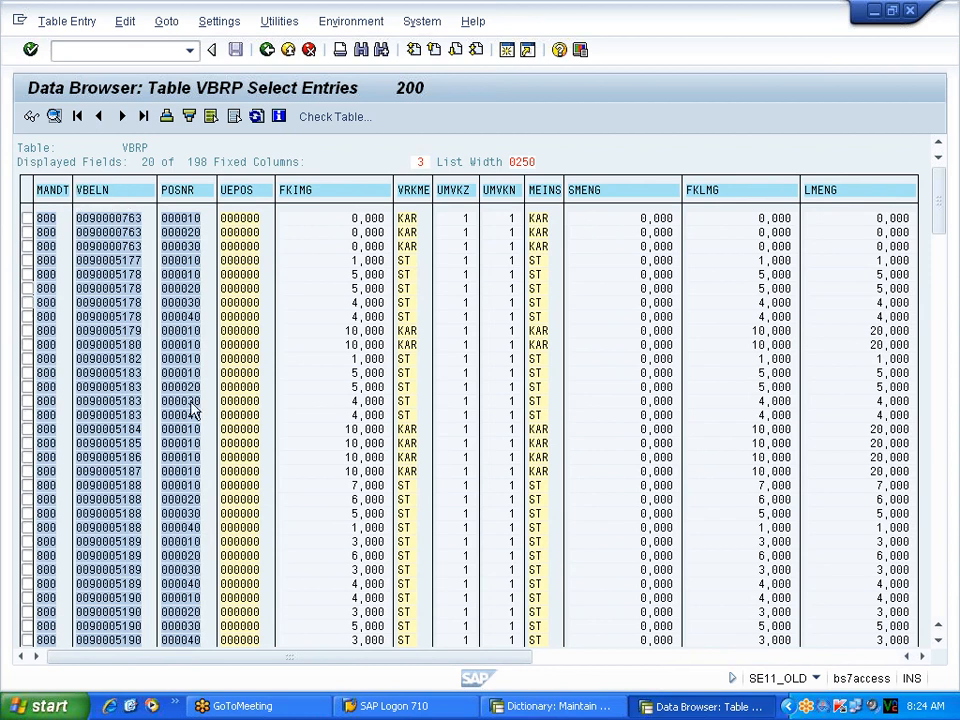
drag(300, 657, 700, 685)
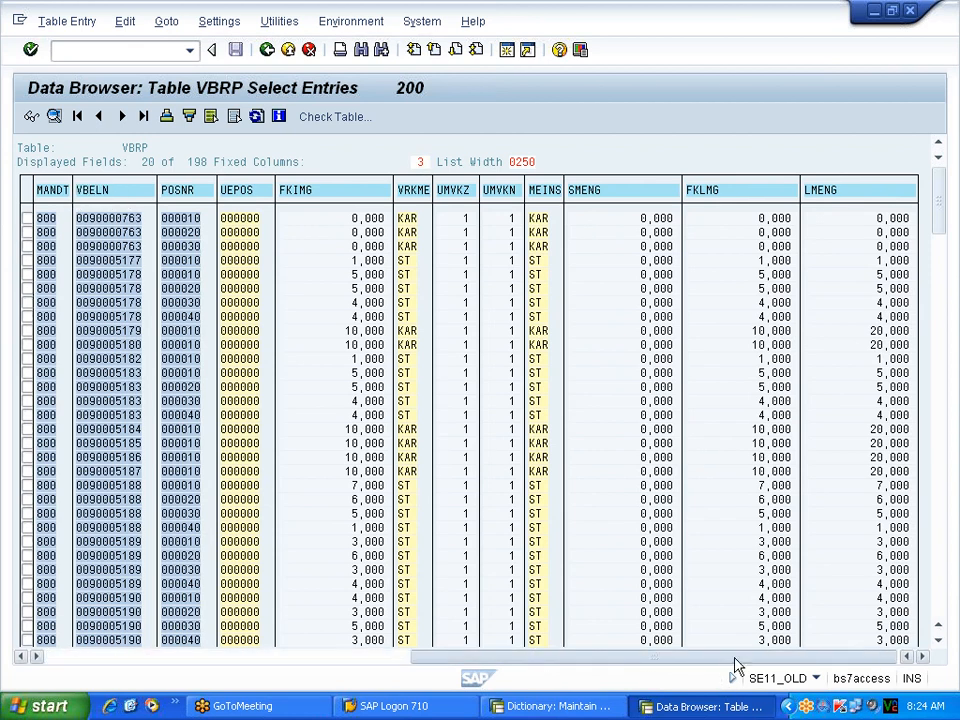
click(840, 195)
click(858, 195)
double_click(860, 195)
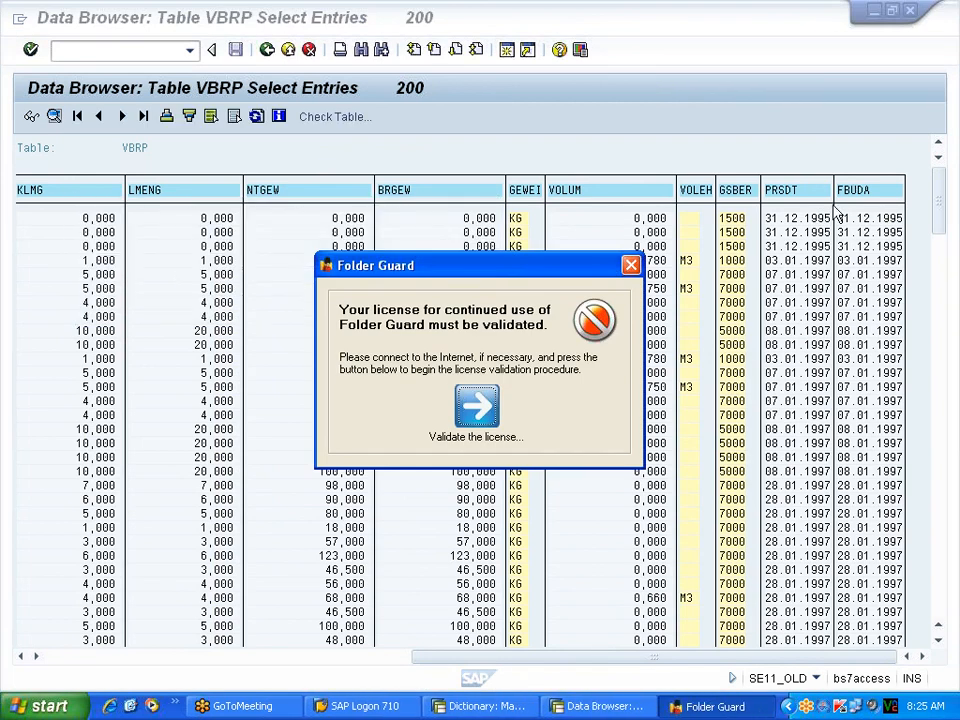
click(631, 265)
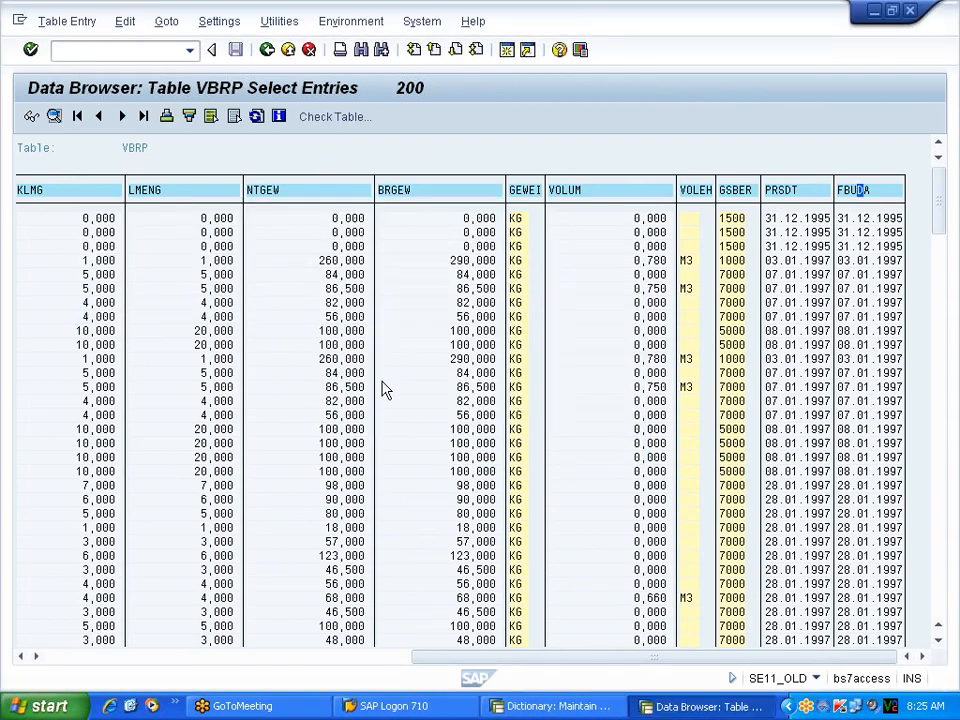
Return to the VBRP table definition and find the field FBUDA.
click(268, 50)
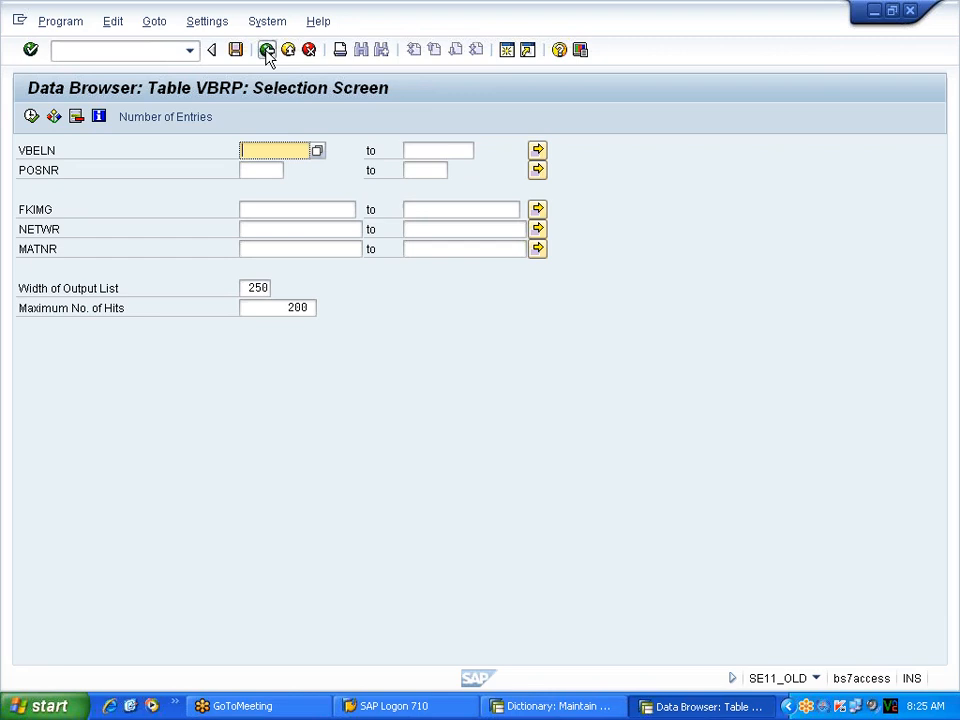
click(268, 52)
click(362, 49)
text(FBUDA)
key(Return)
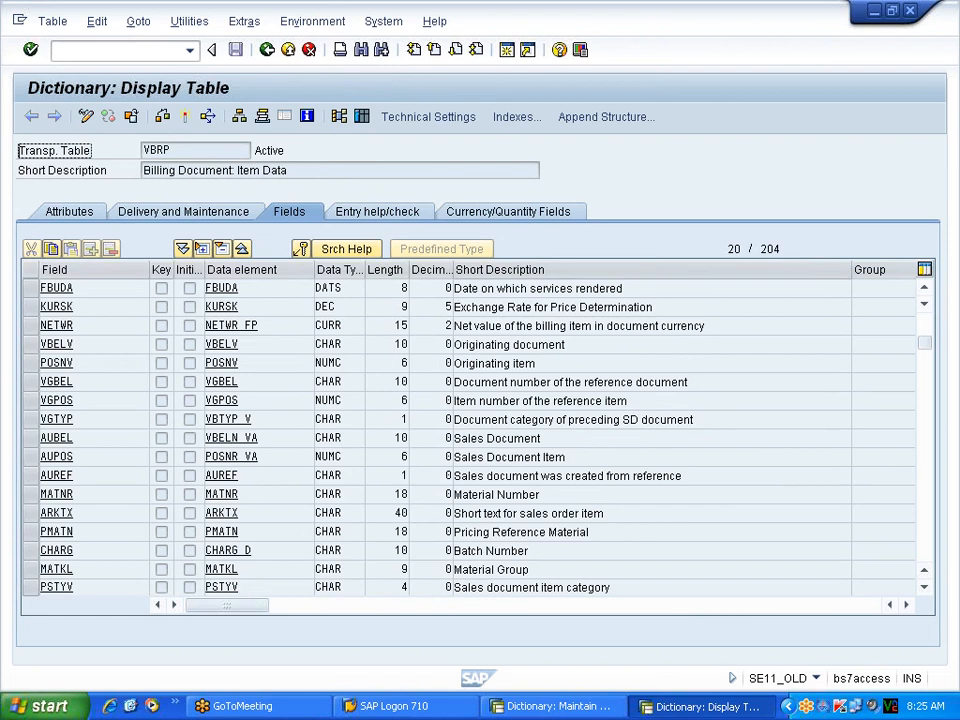
Mark the FBUDA and NETWR rows in the VBRP field list.
click(29, 290)
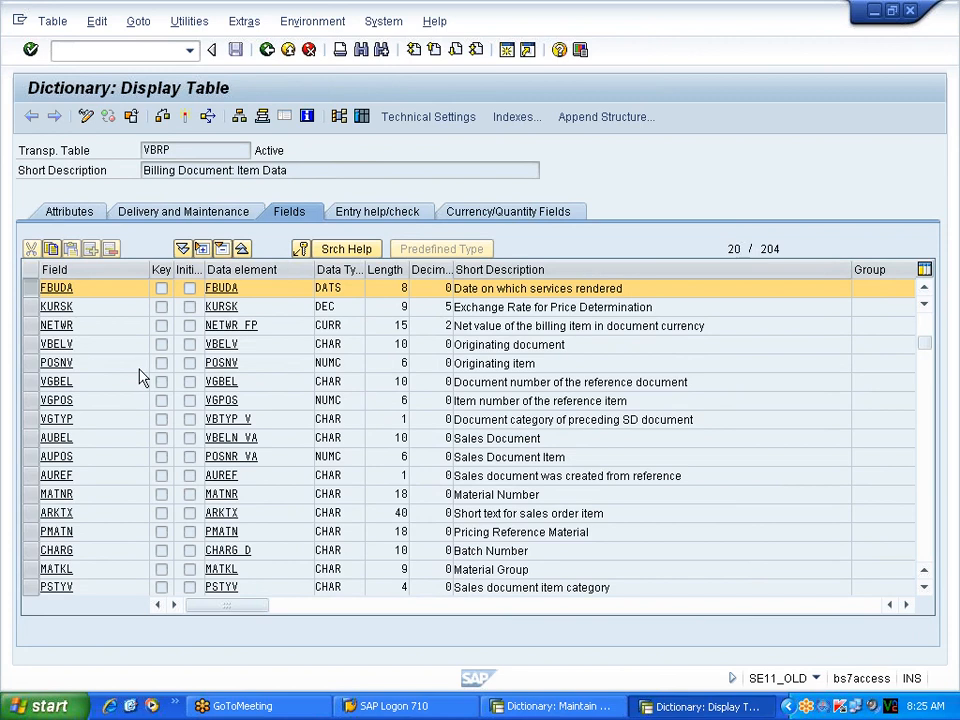
scroll(140, 380, down, 1)
scroll(140, 380, down, 1)
scroll(138, 495, down, 2)
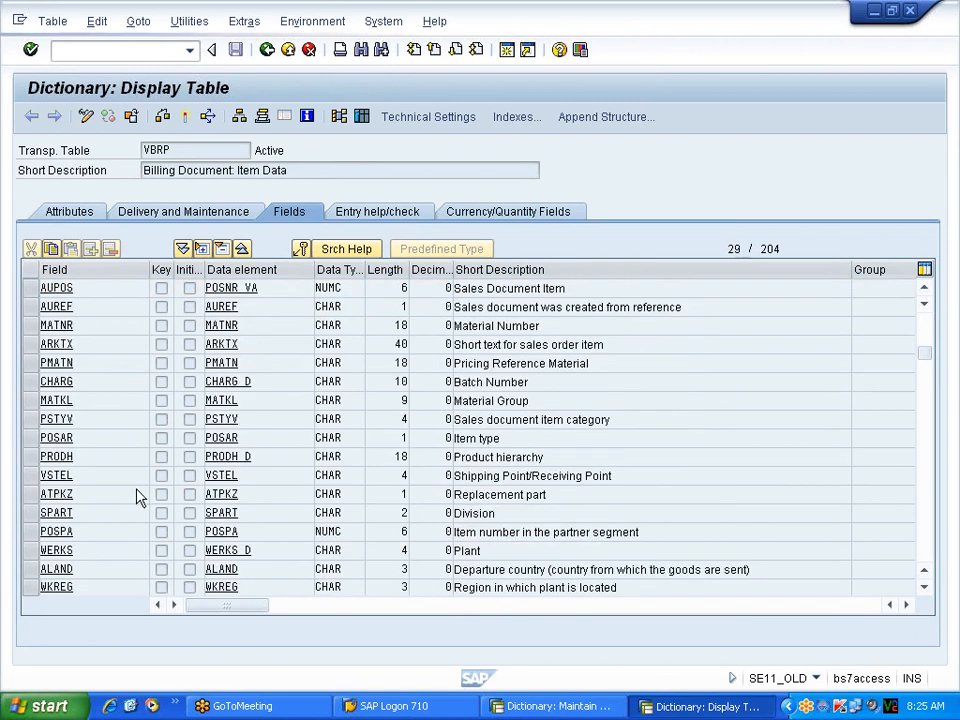
scroll(145, 494, up, 3)
scroll(147, 493, up, 4)
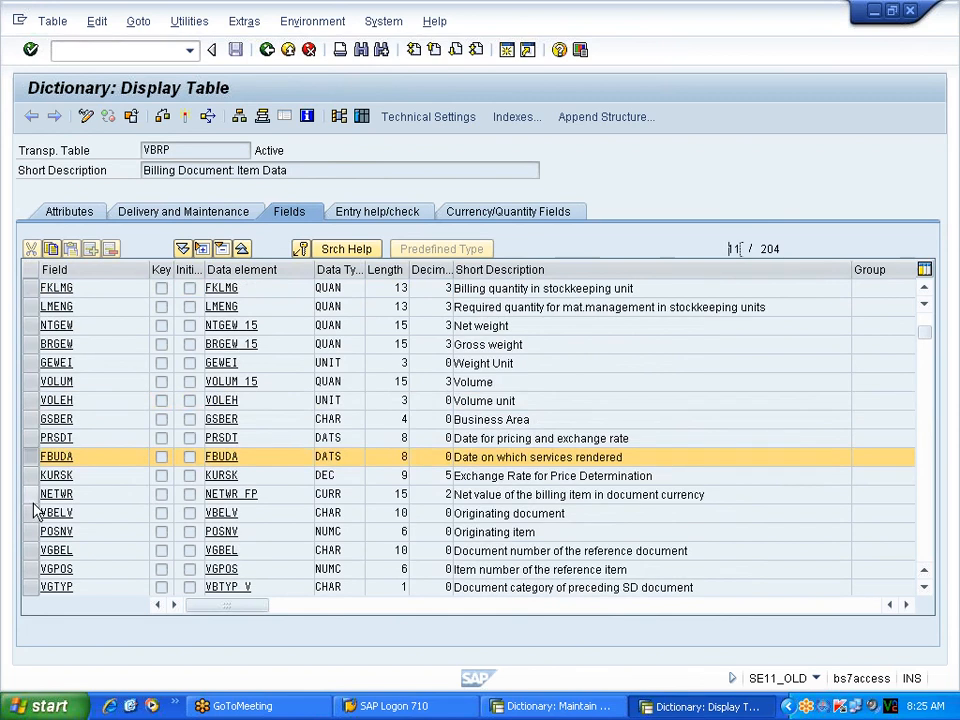
click(34, 500)
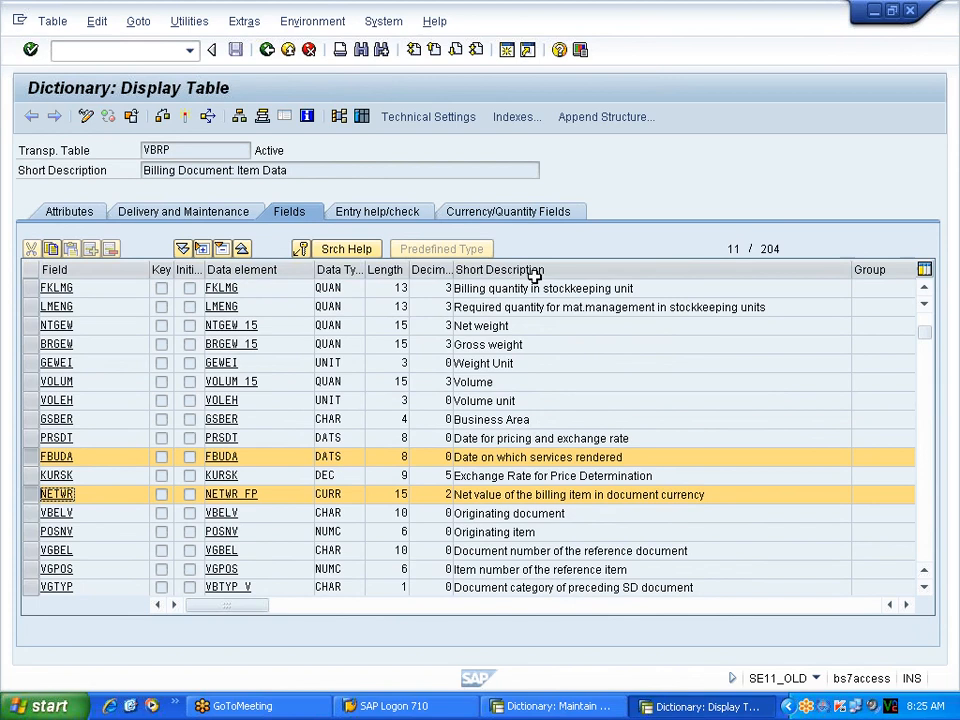
List the VBRP entries again without selection criteria and inspect the VBELN and FBUDA columns.
click(361, 116)
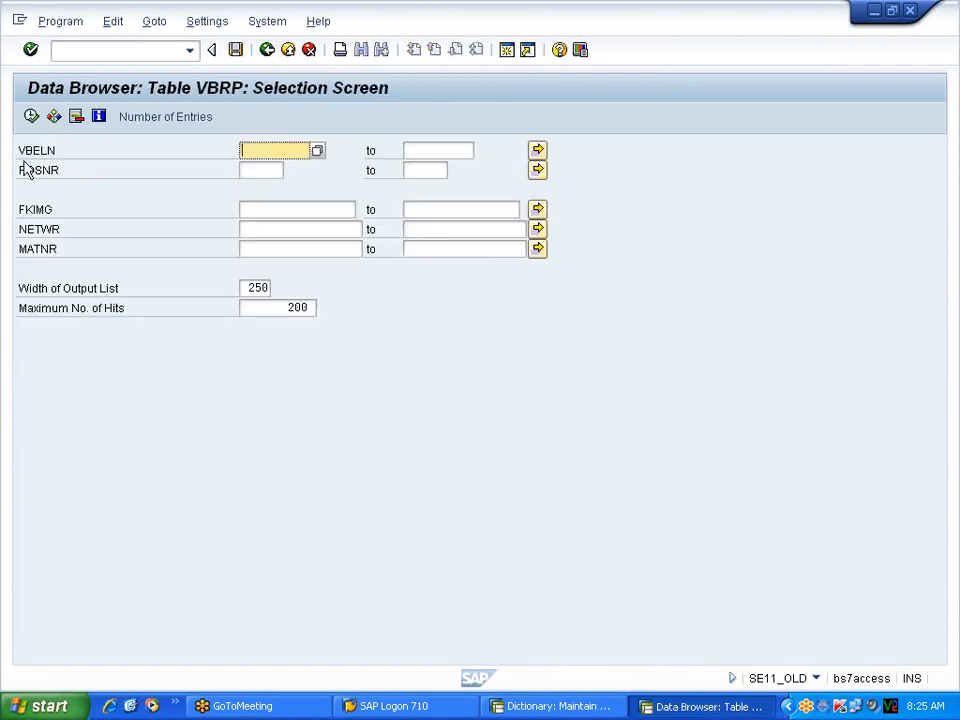
click(31, 117)
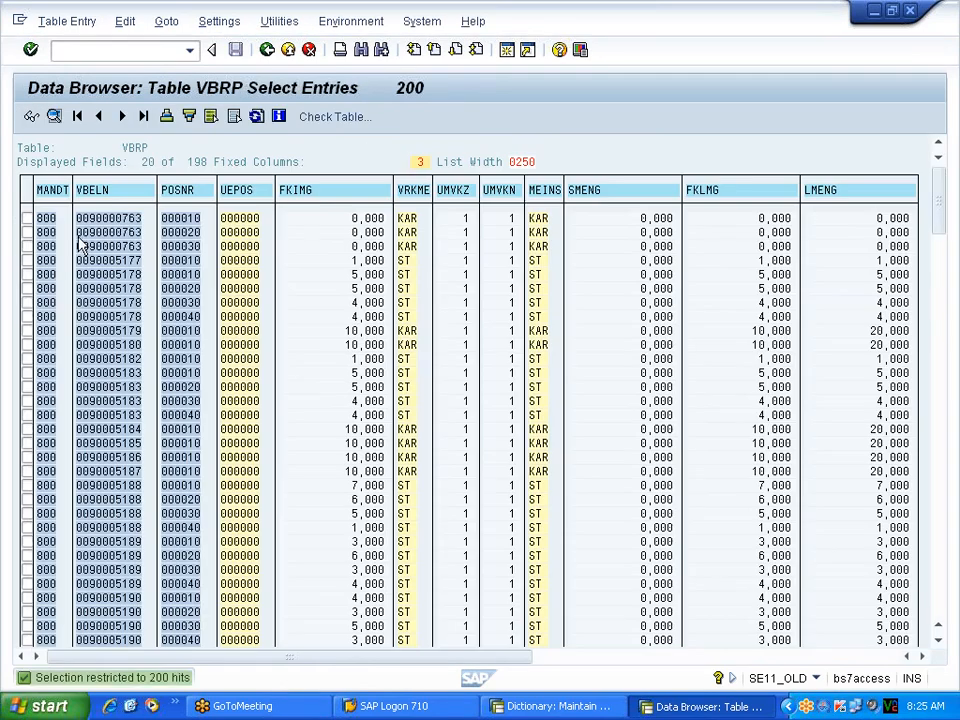
drag(79, 217, 145, 222)
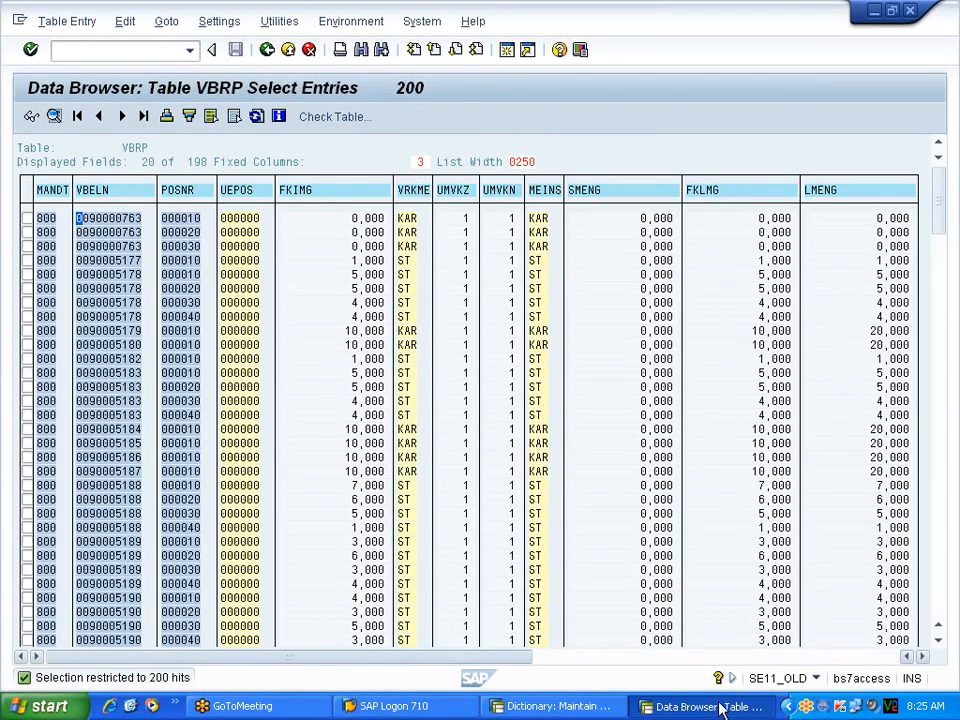
click(842, 657)
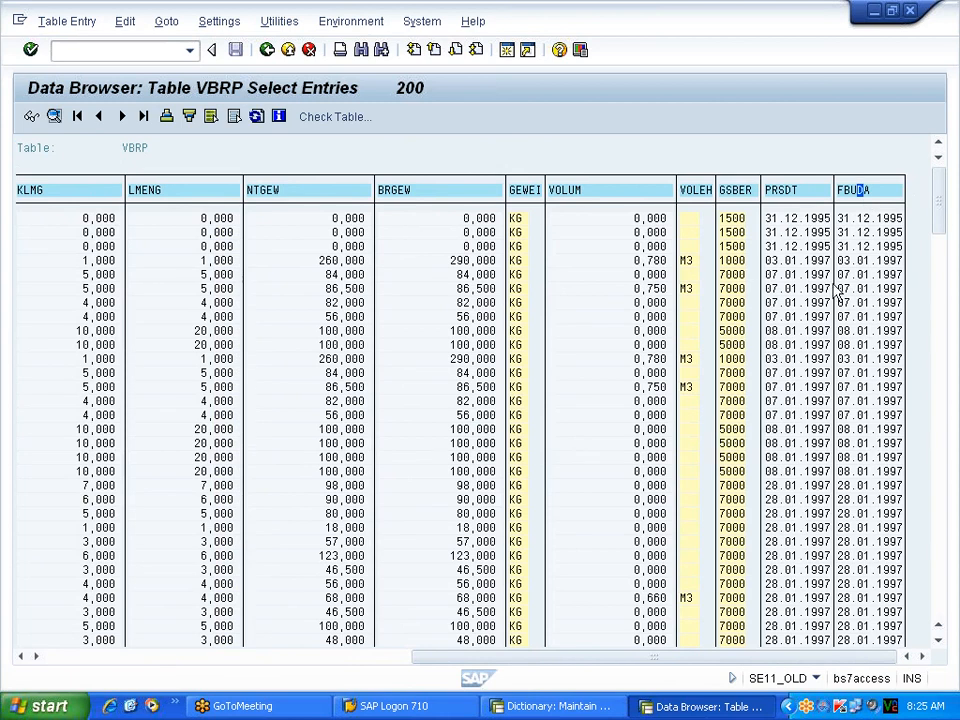
Open the first VBRP entry in detail view and examine its FBUDA field and value.
drag(536, 660, 146, 698)
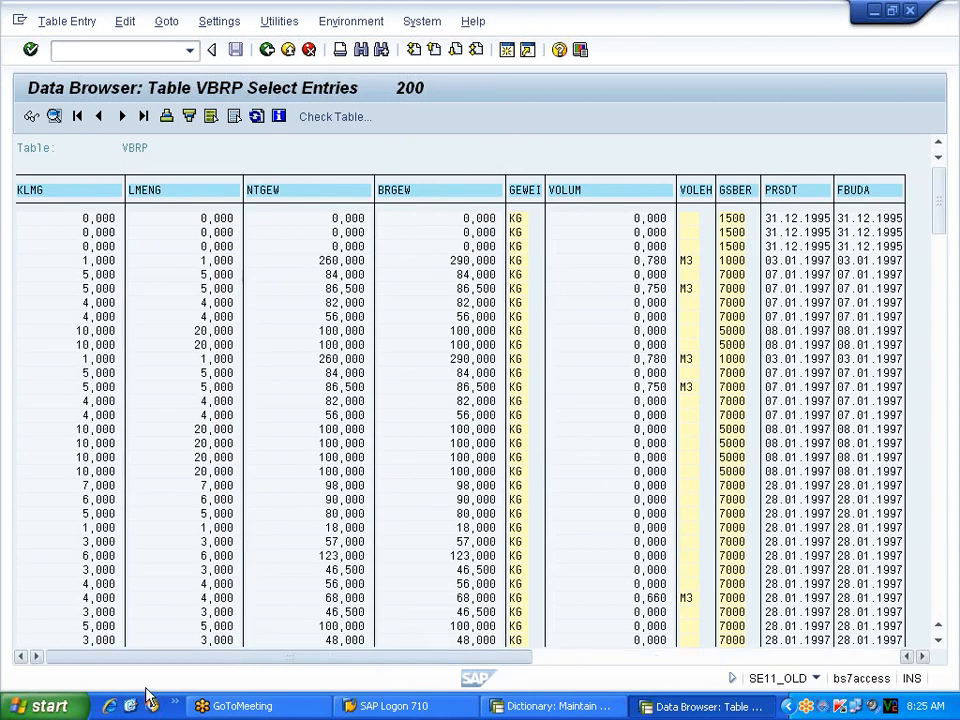
click(27, 218)
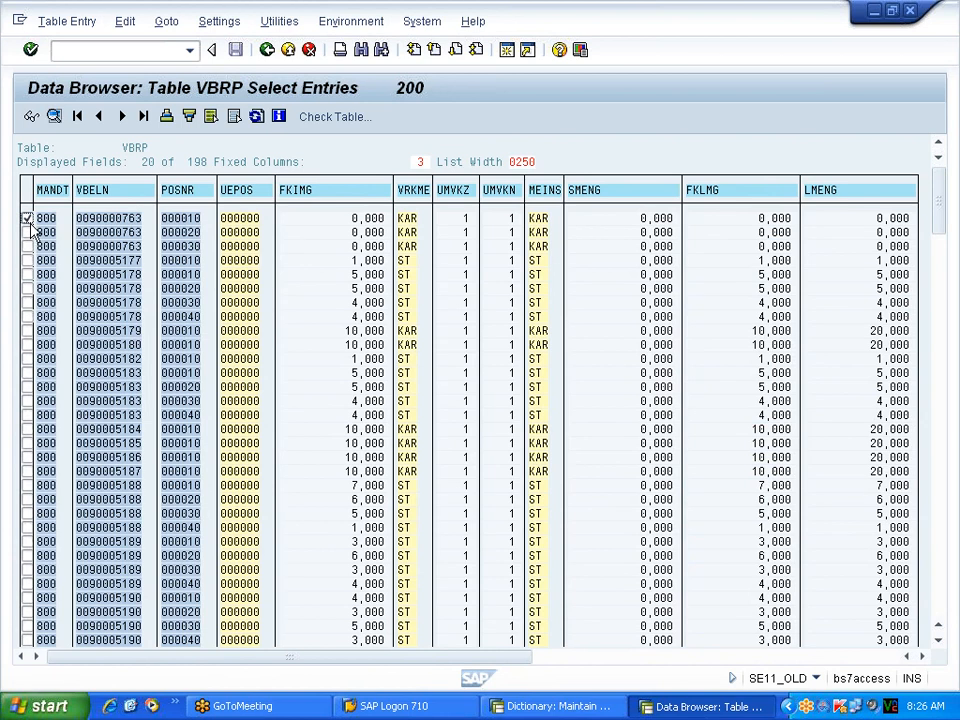
click(33, 117)
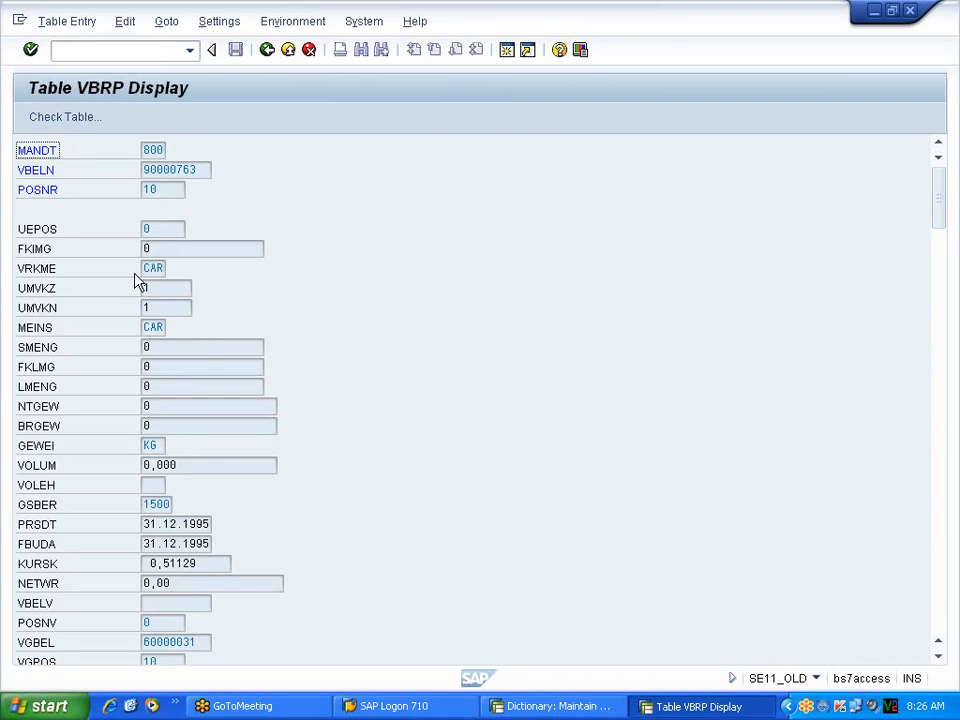
scroll(138, 300, down, 2)
scroll(140, 330, down, 5)
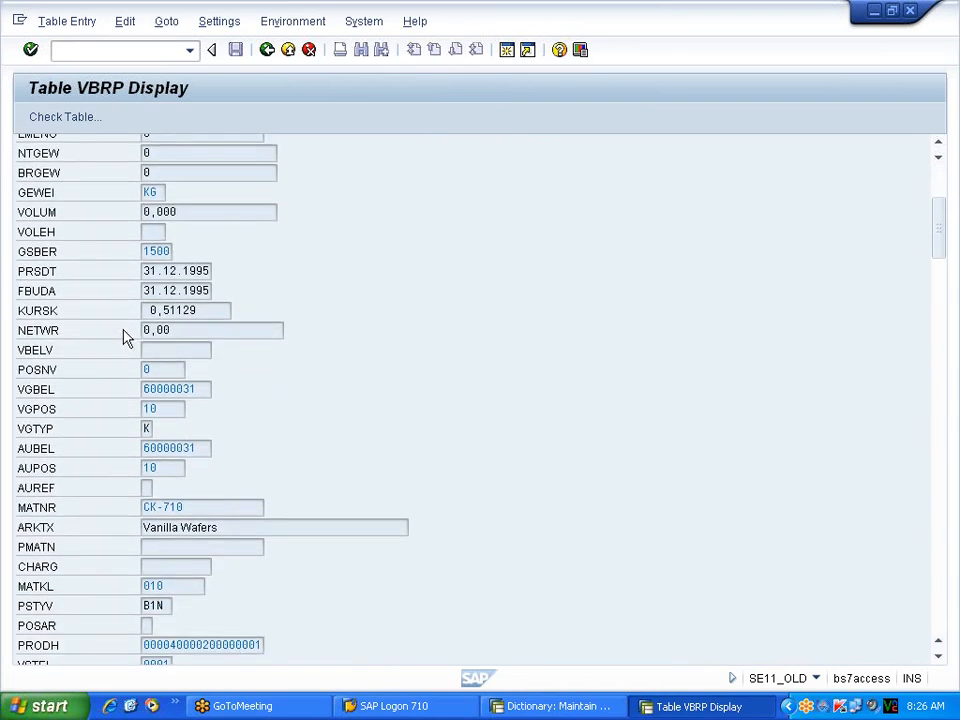
drag(64, 295, 12, 298)
click(68, 292)
drag(141, 297, 231, 297)
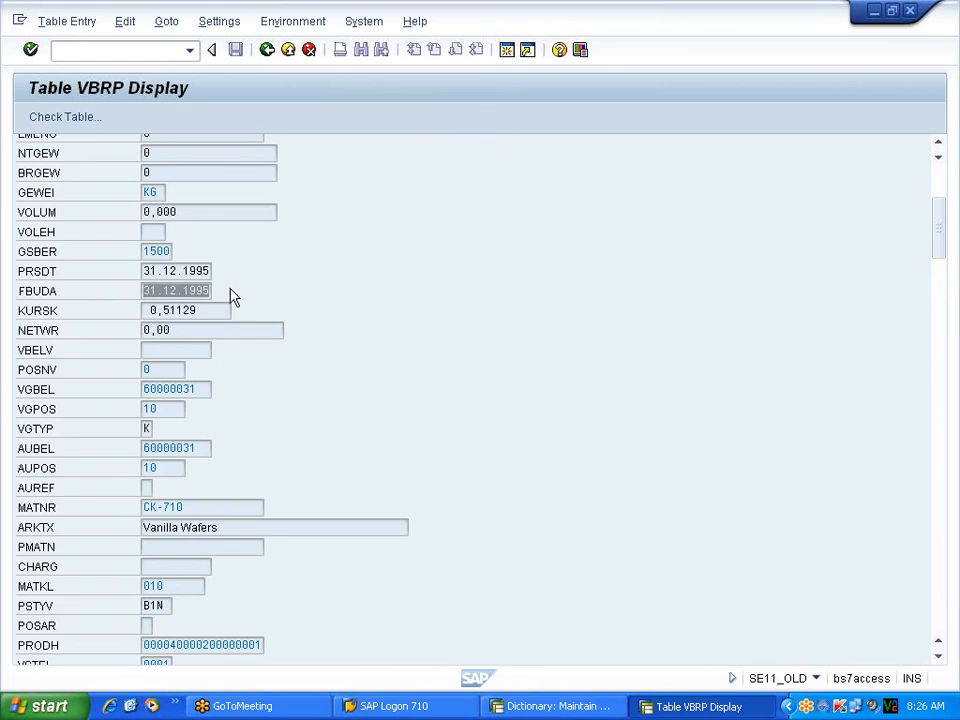
click(231, 290)
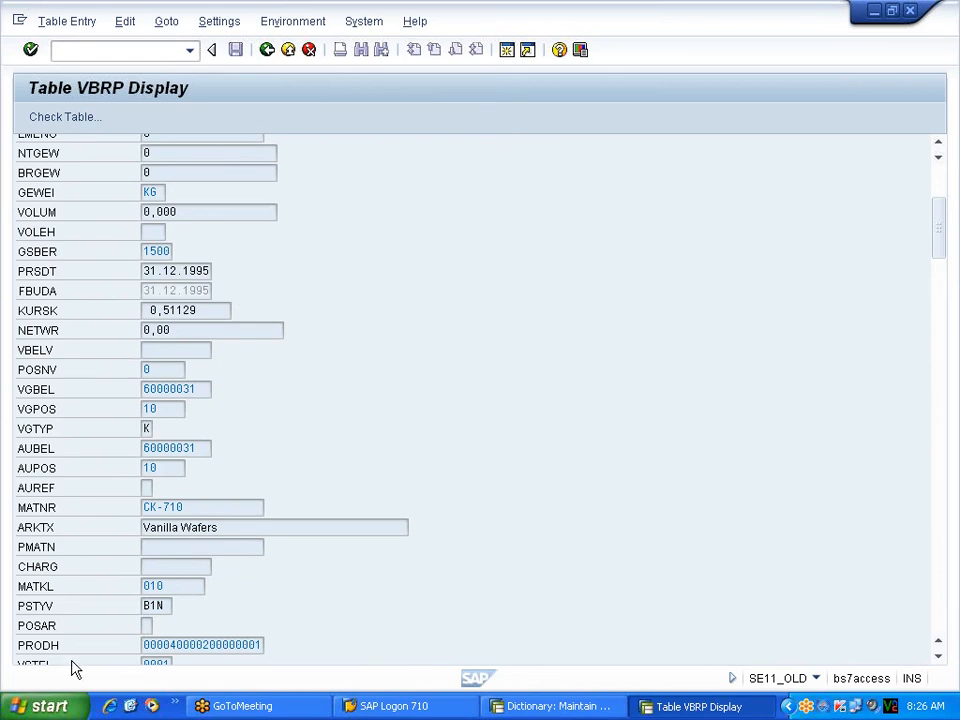
Look through the entry's VBELN, NETWR and ARKTX fields and go back to the VBRP entry list.
scroll(83, 665, down, 3)
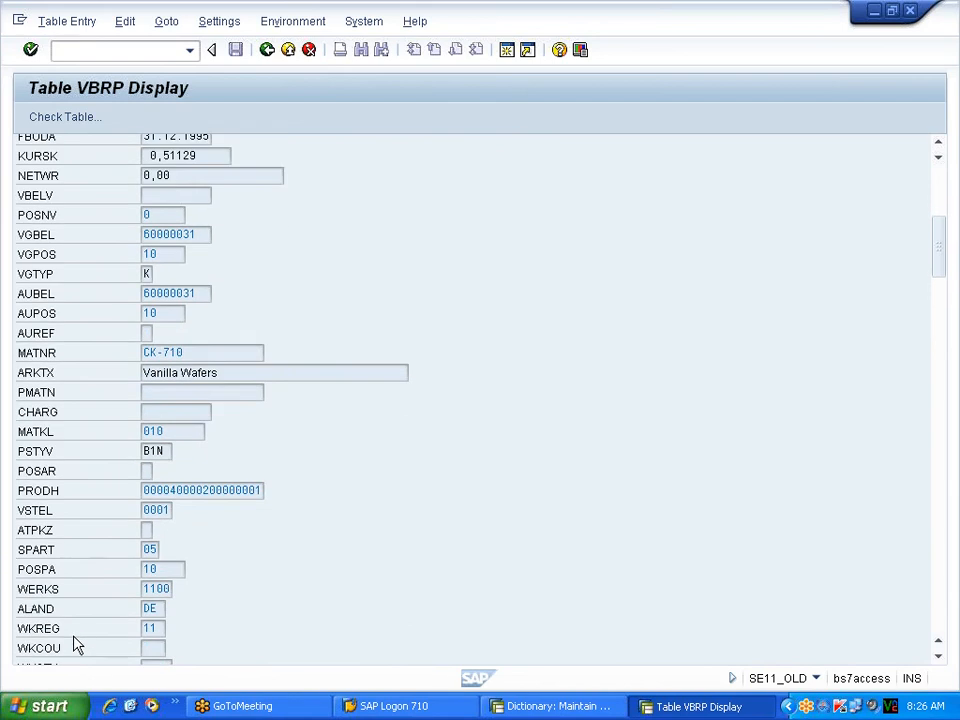
scroll(77, 637, up, 5)
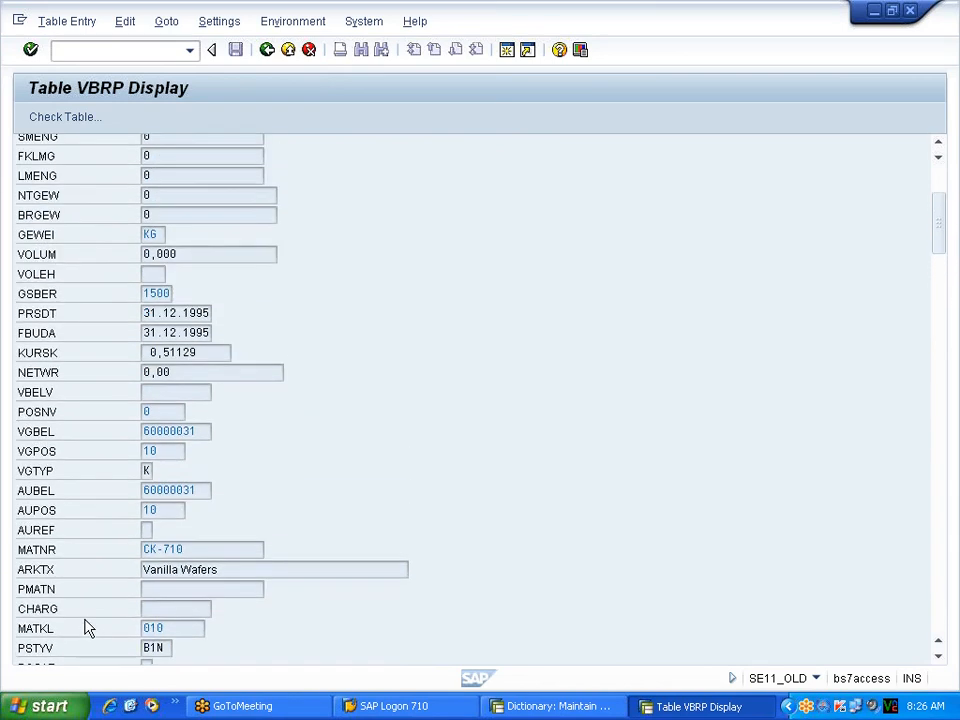
scroll(85, 626, up, 3)
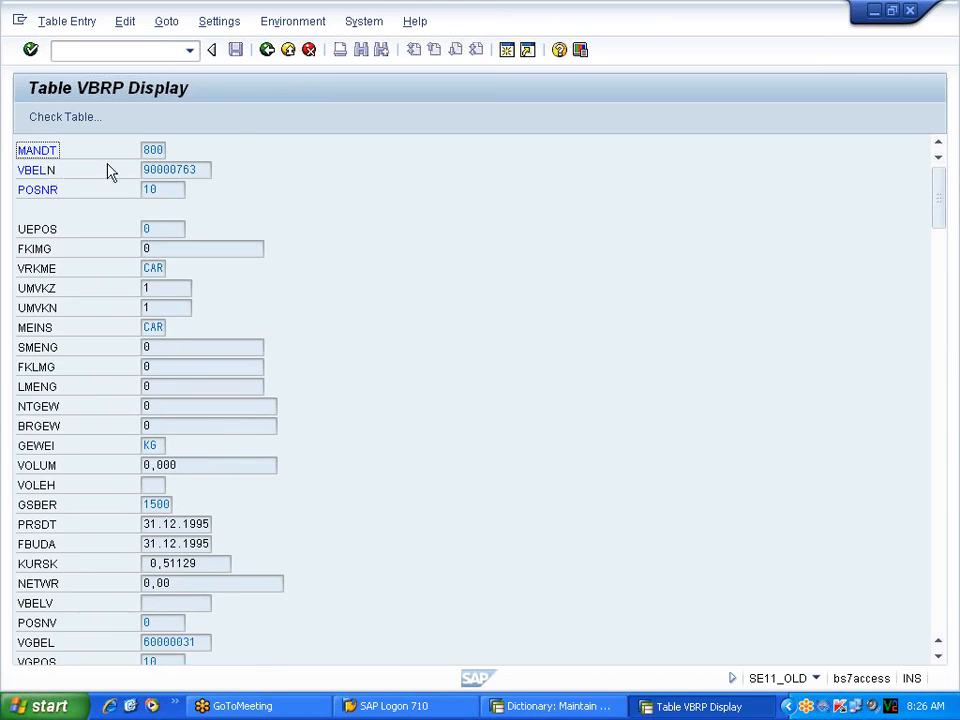
drag(56, 168, 14, 167)
scroll(88, 420, down, 3)
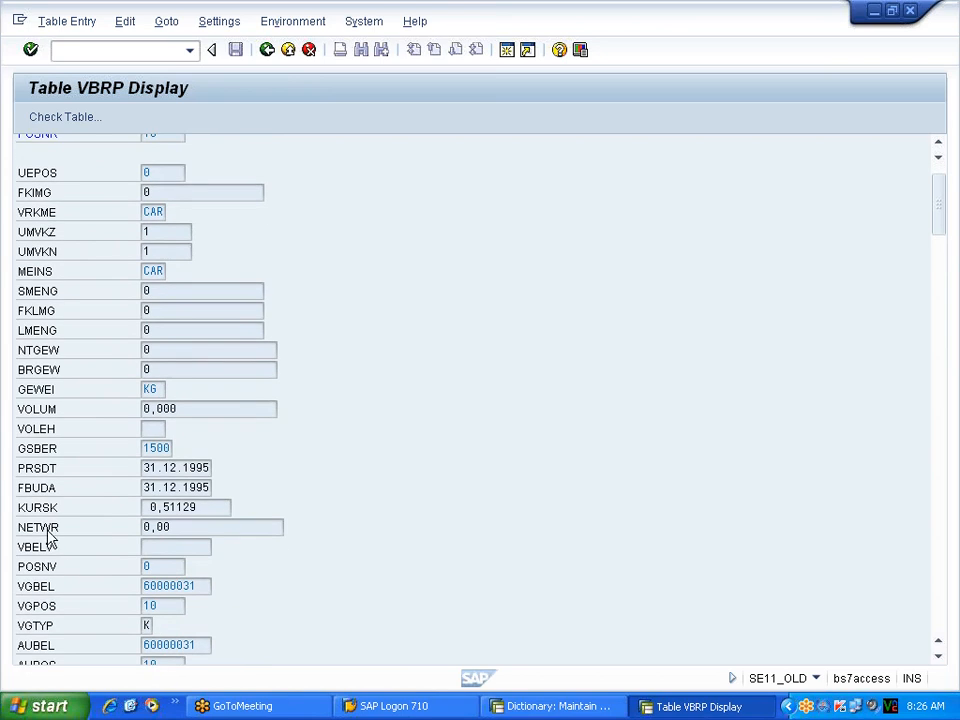
drag(62, 534, 13, 540)
scroll(13, 540, down, 4)
drag(58, 600, 17, 606)
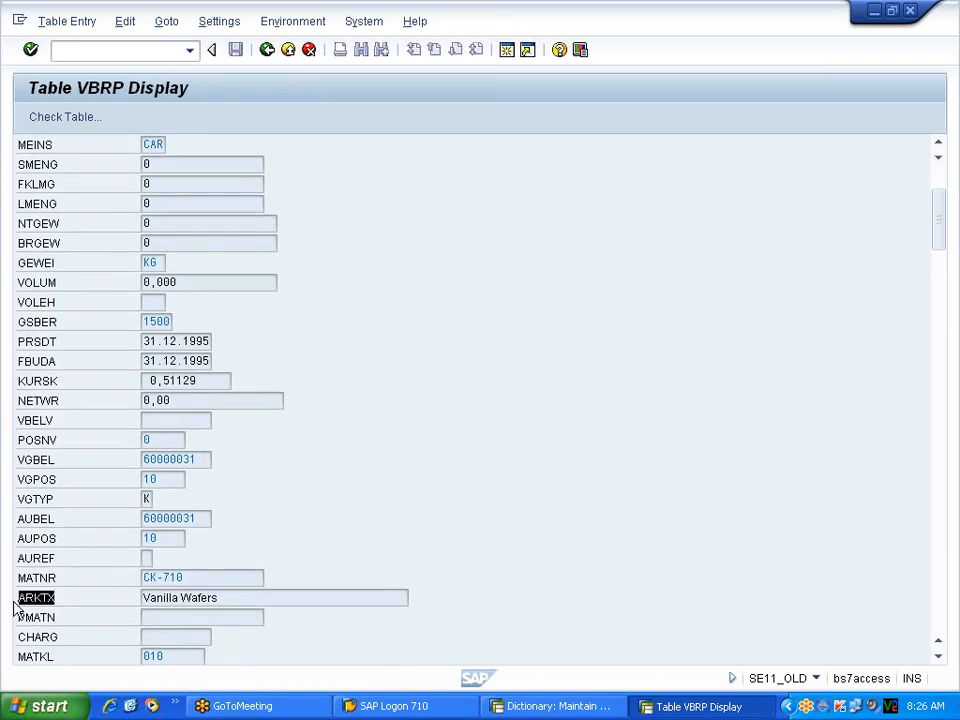
click(14, 607)
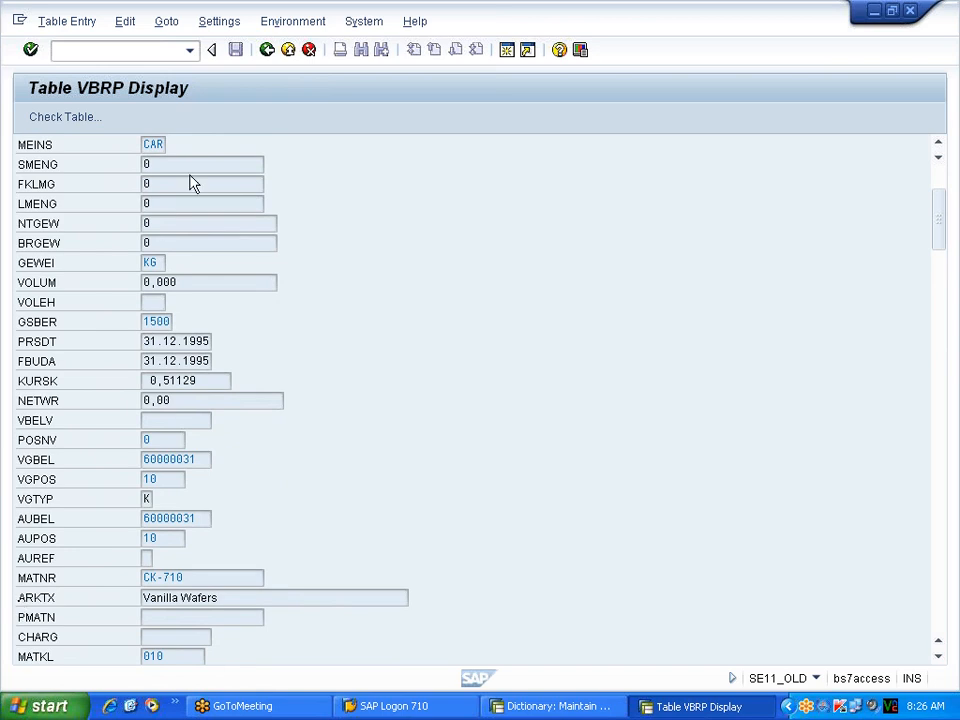
click(267, 49)
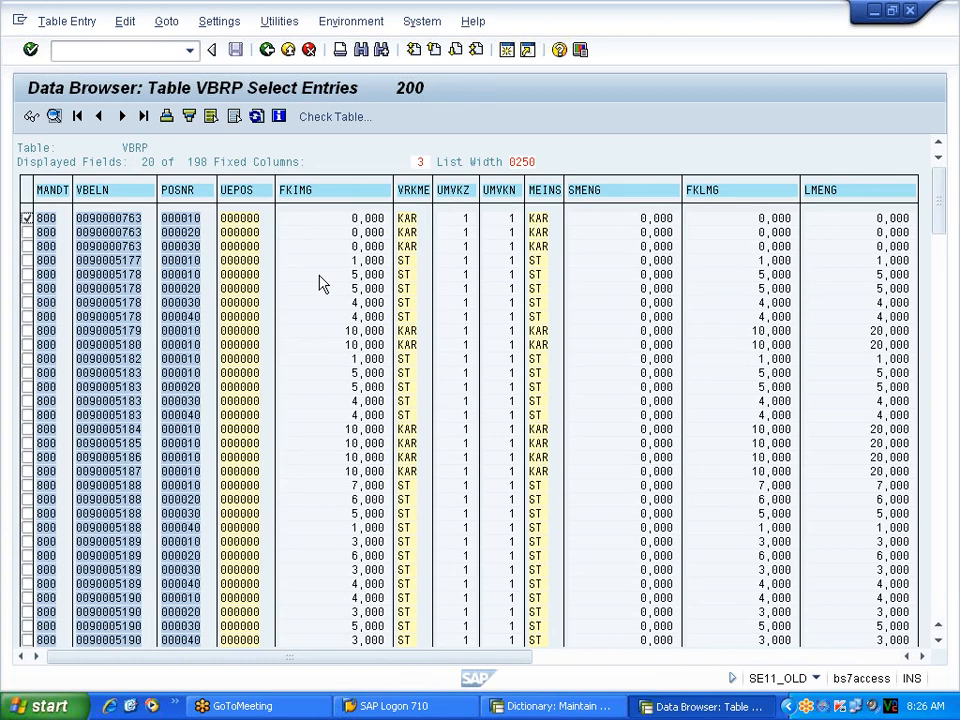
Switch back to the ZTEST_PRVIEW projection view and enter VBRP as its basis table.
click(127, 147)
click(550, 706)
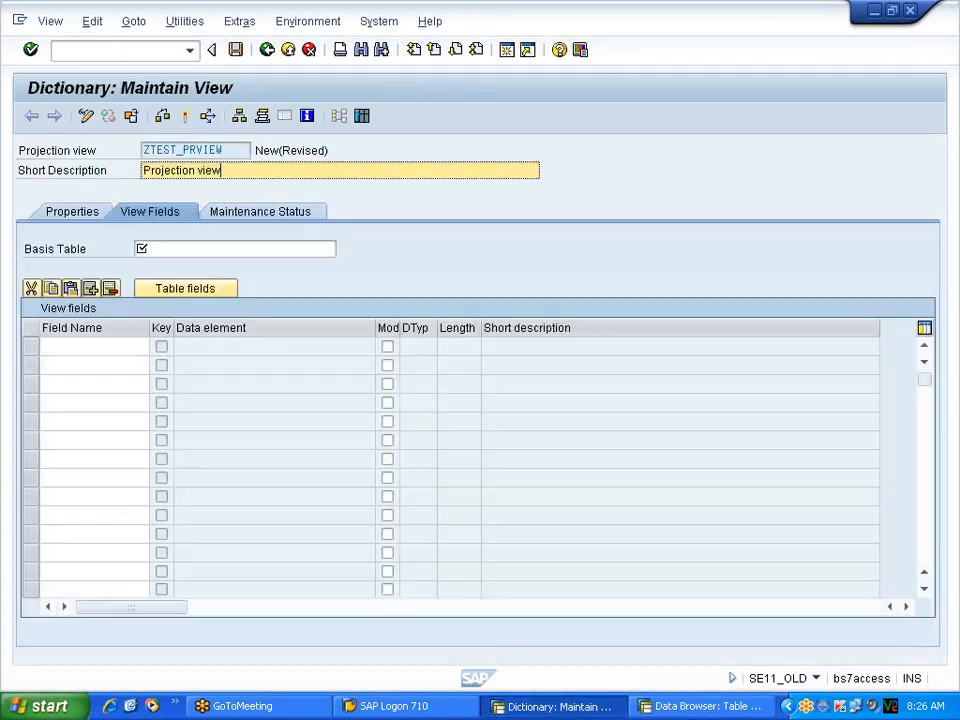
click(200, 248)
text(VBRP)
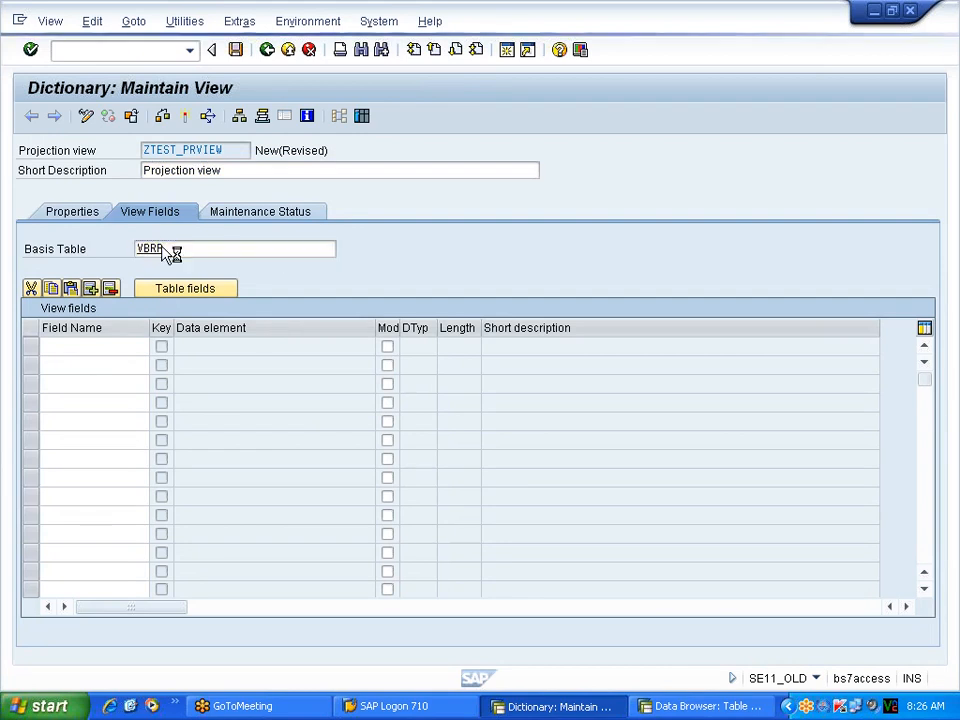
Copy the fields VBELN, POSNR, NETWR and ARKTX from table VBRP into the view fields.
click(204, 287)
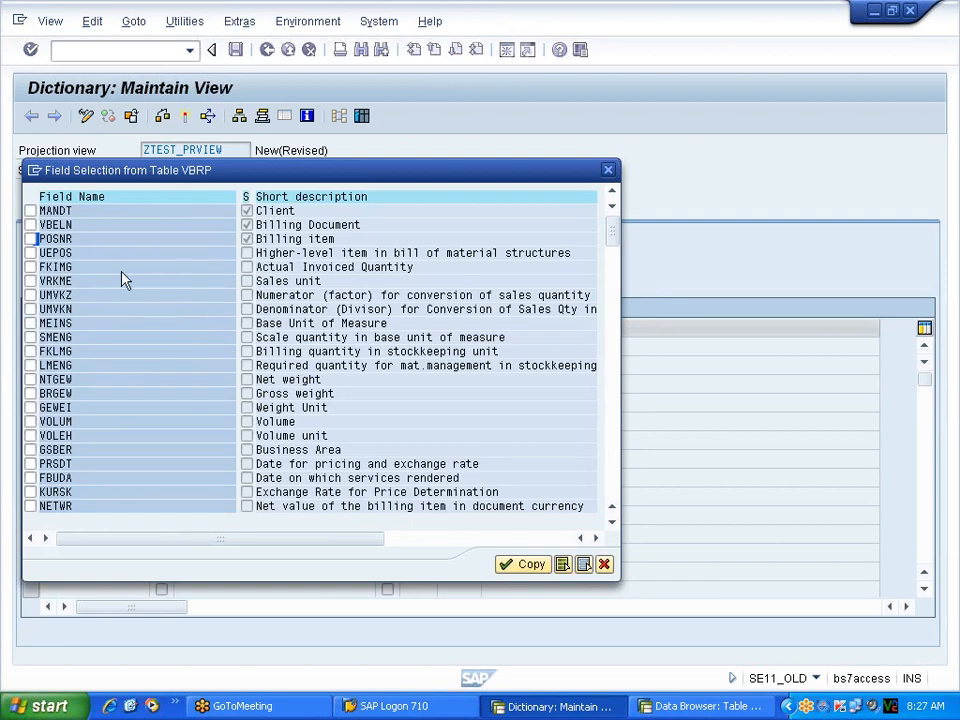
click(30, 225)
click(30, 239)
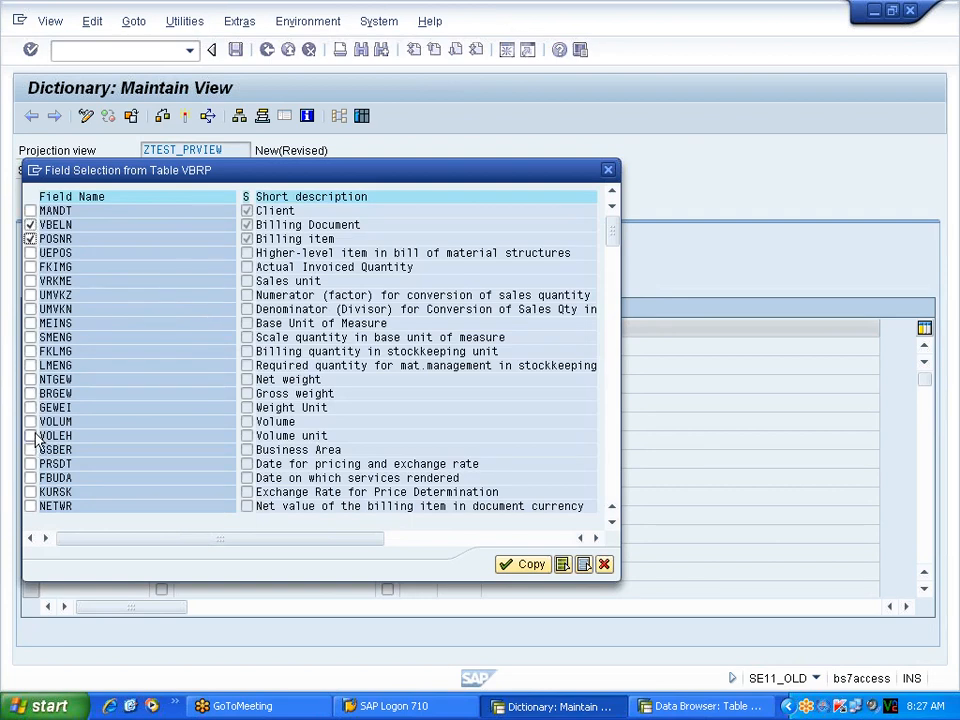
click(30, 506)
click(612, 492)
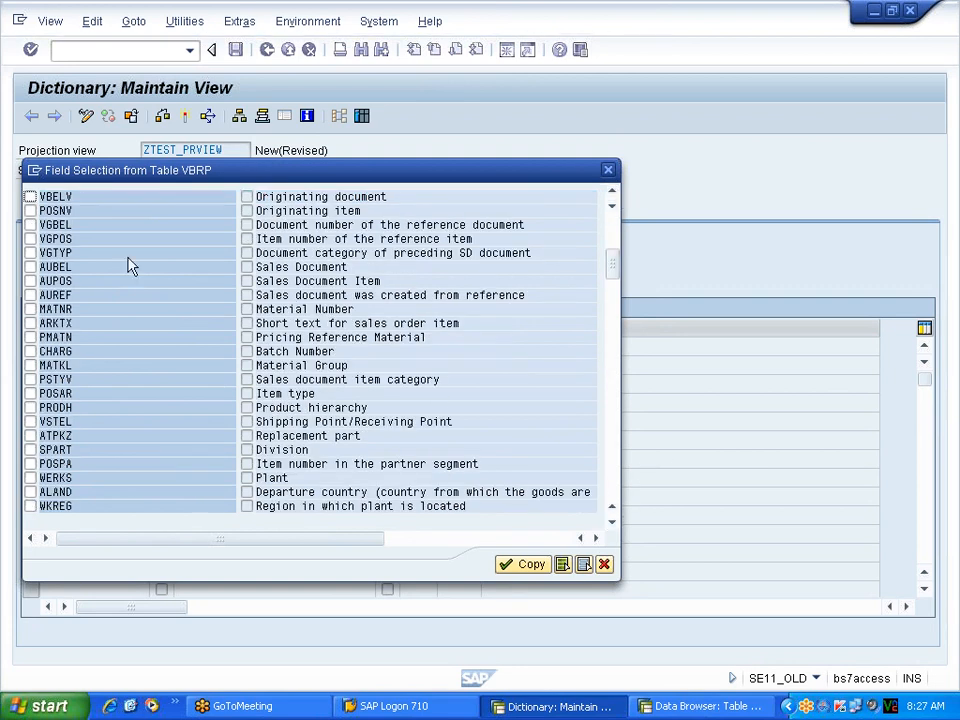
click(30, 323)
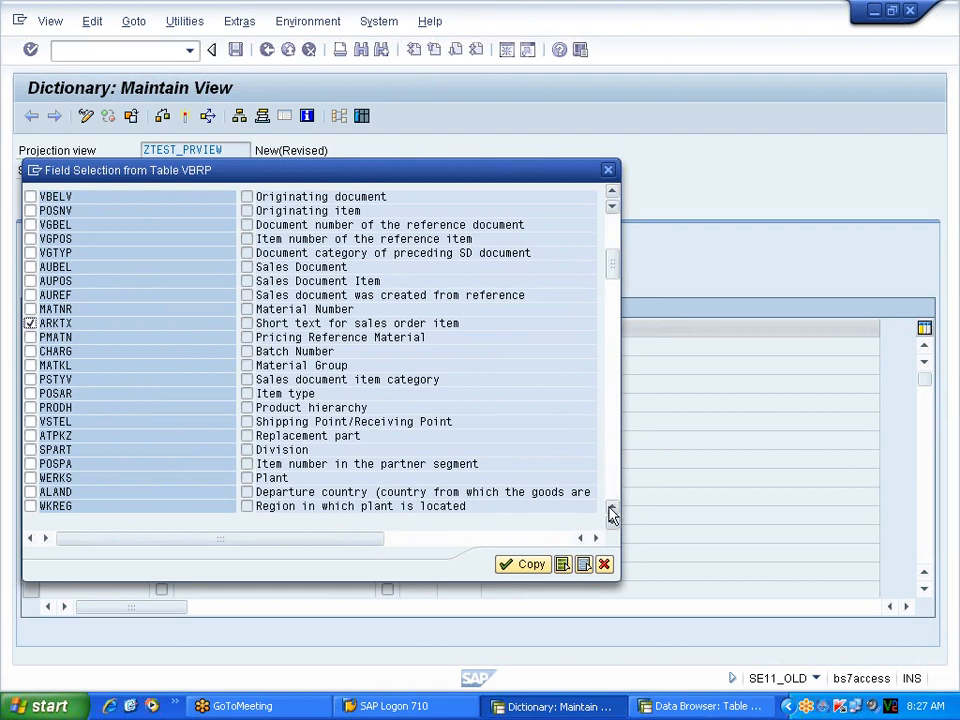
click(527, 566)
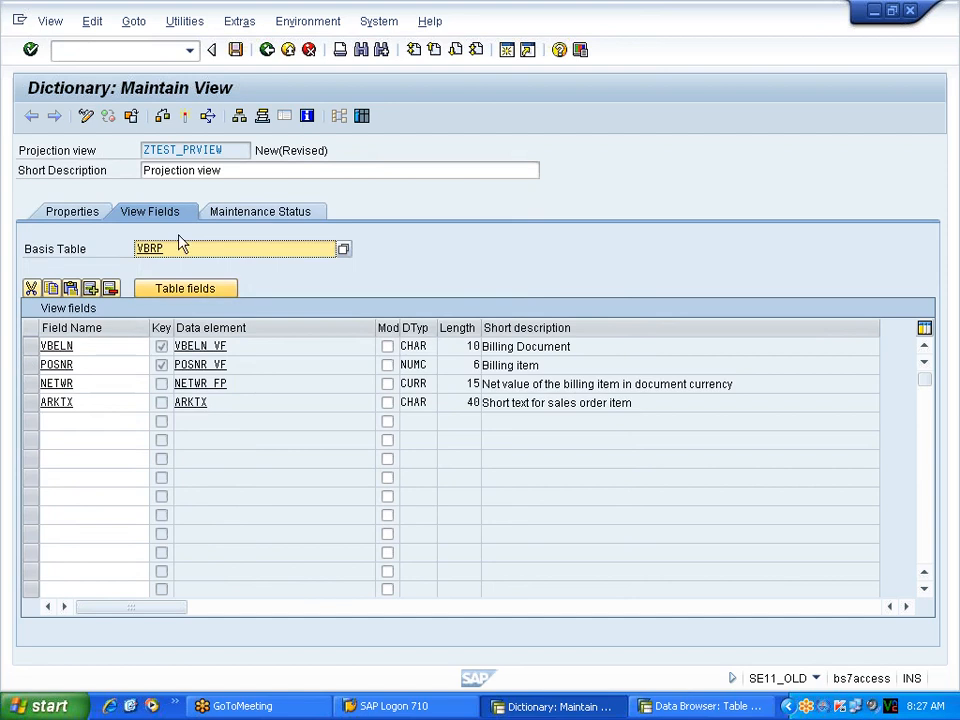
Activate the view as a local object and decline displaying the activation log.
click(186, 117)
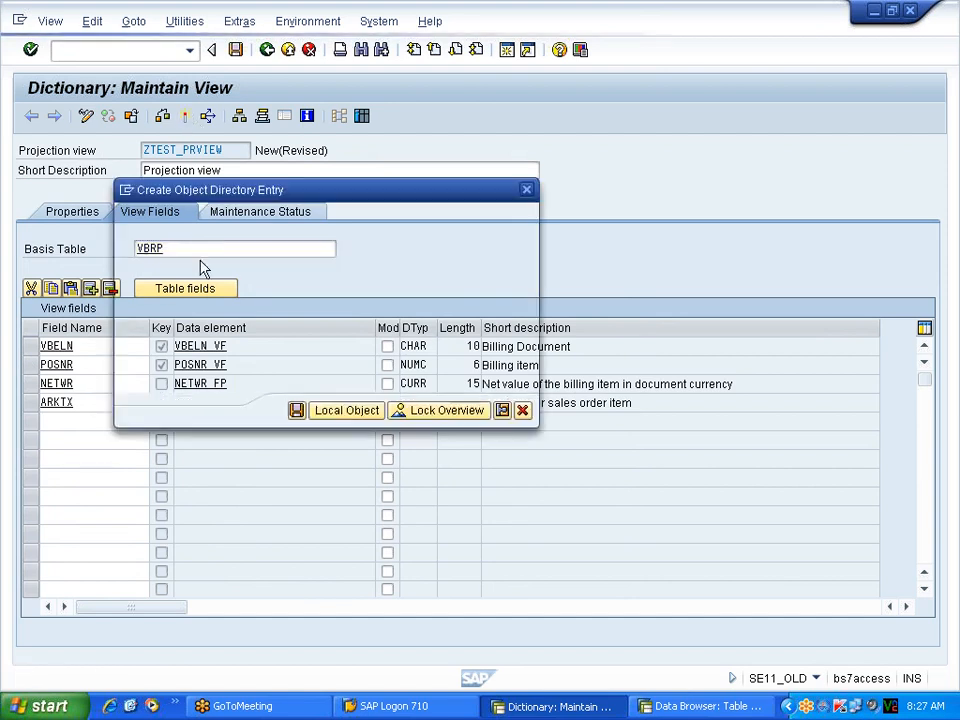
click(350, 412)
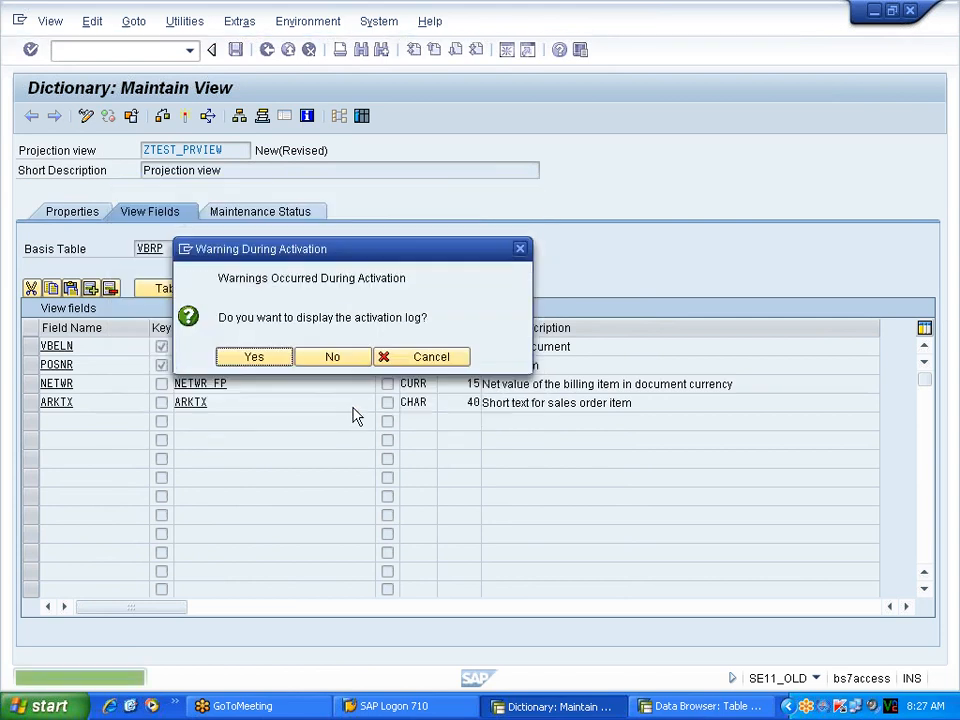
click(332, 357)
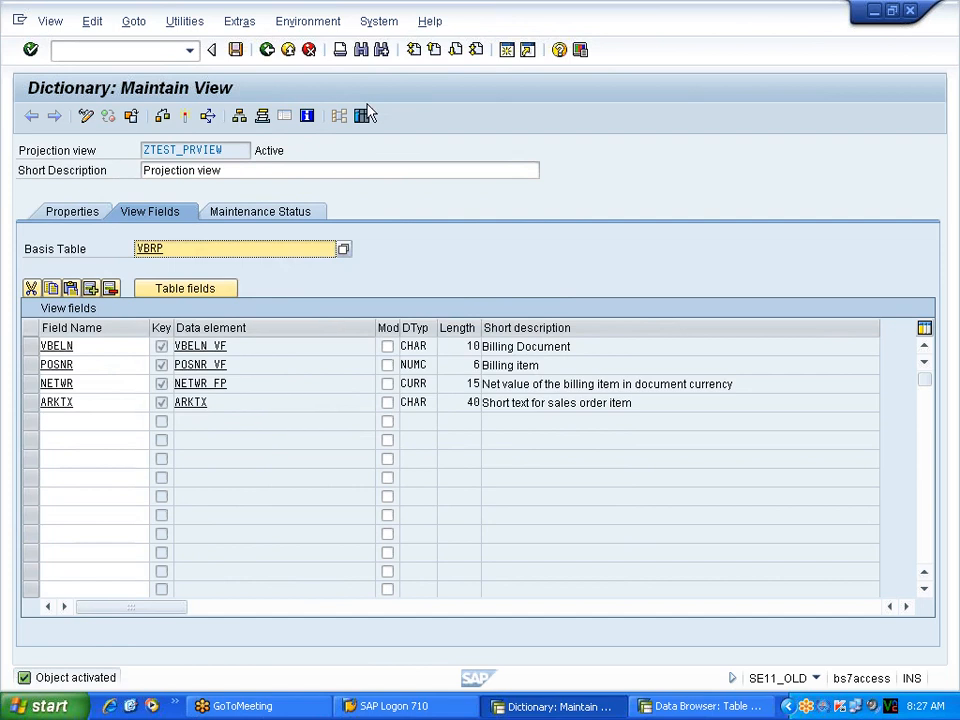
List the ZTEST_PRVIEW contents without selection criteria and return to the view definition.
click(362, 116)
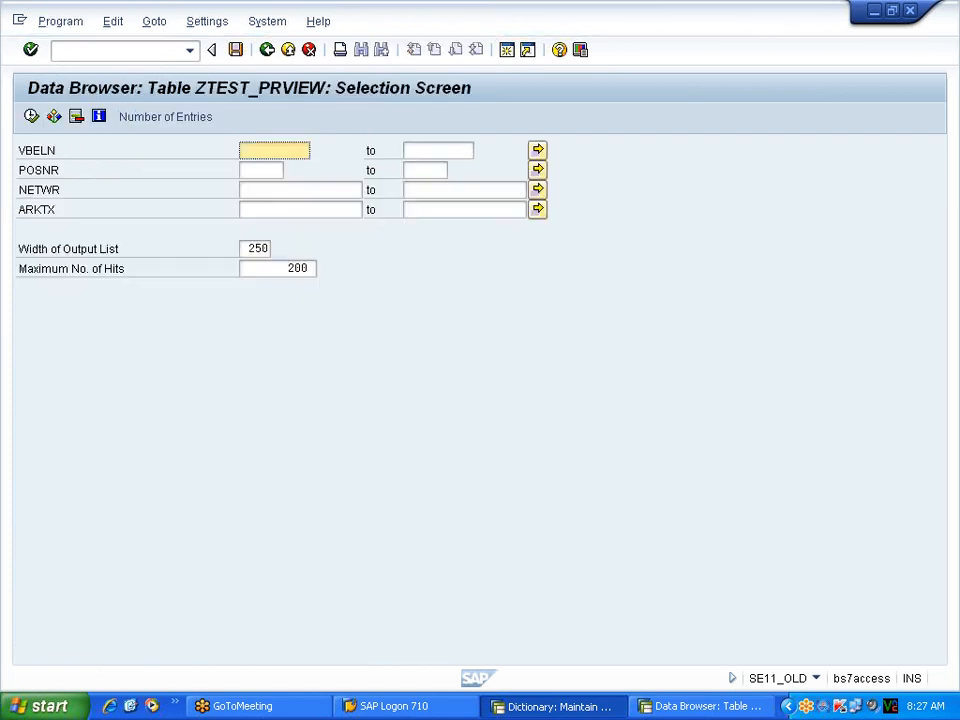
click(31, 117)
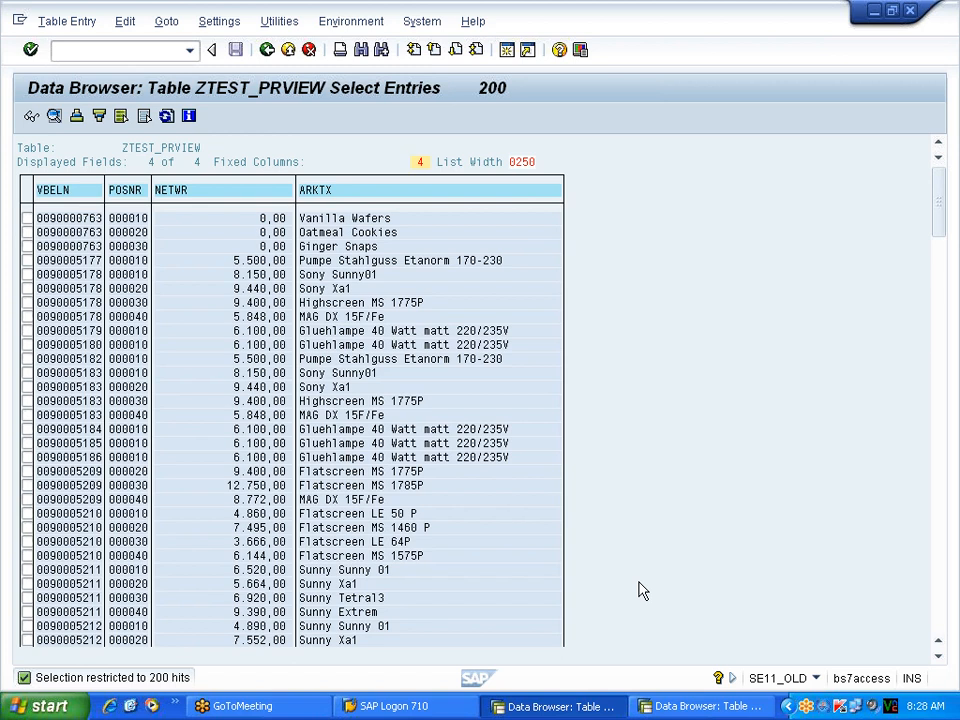
click(267, 50)
click(267, 50)
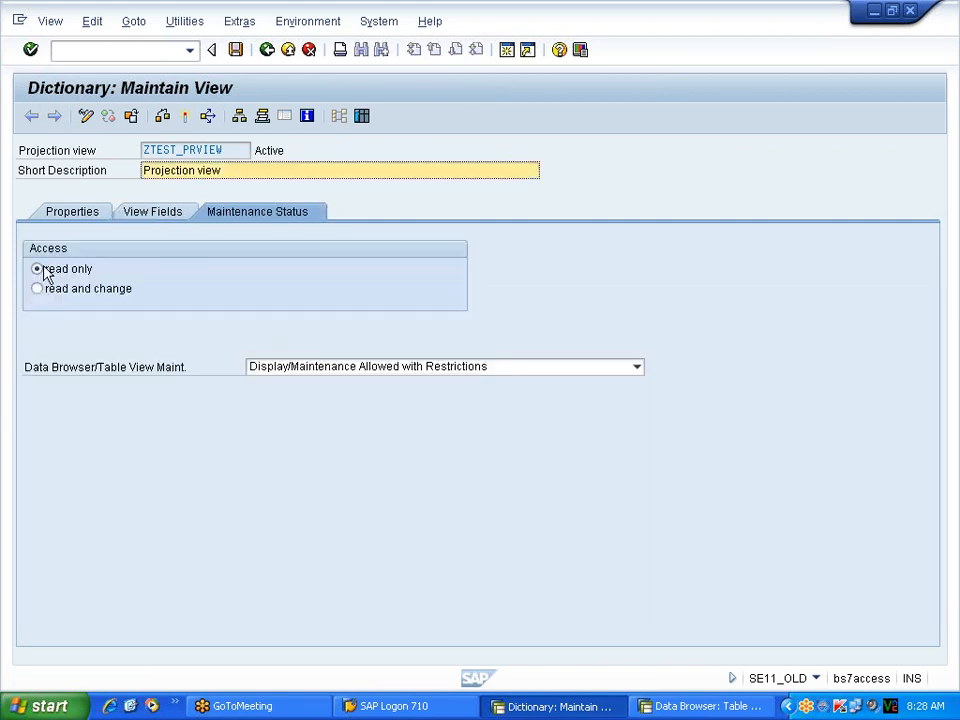
Set the view's maintenance access to read and change and activate it without displaying the log.
click(37, 288)
click(185, 118)
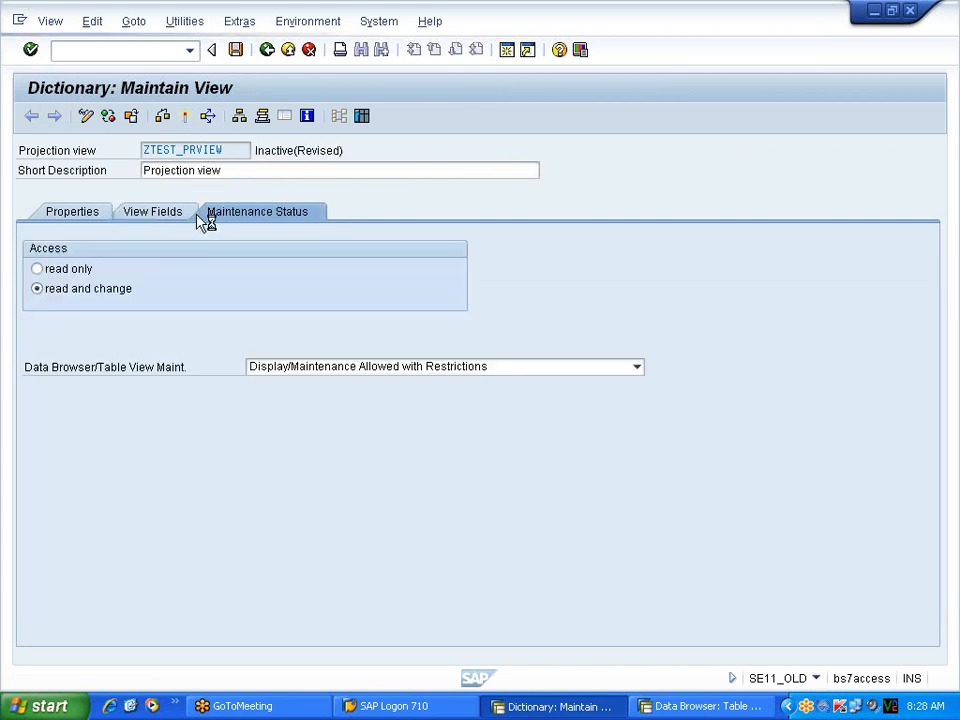
click(330, 358)
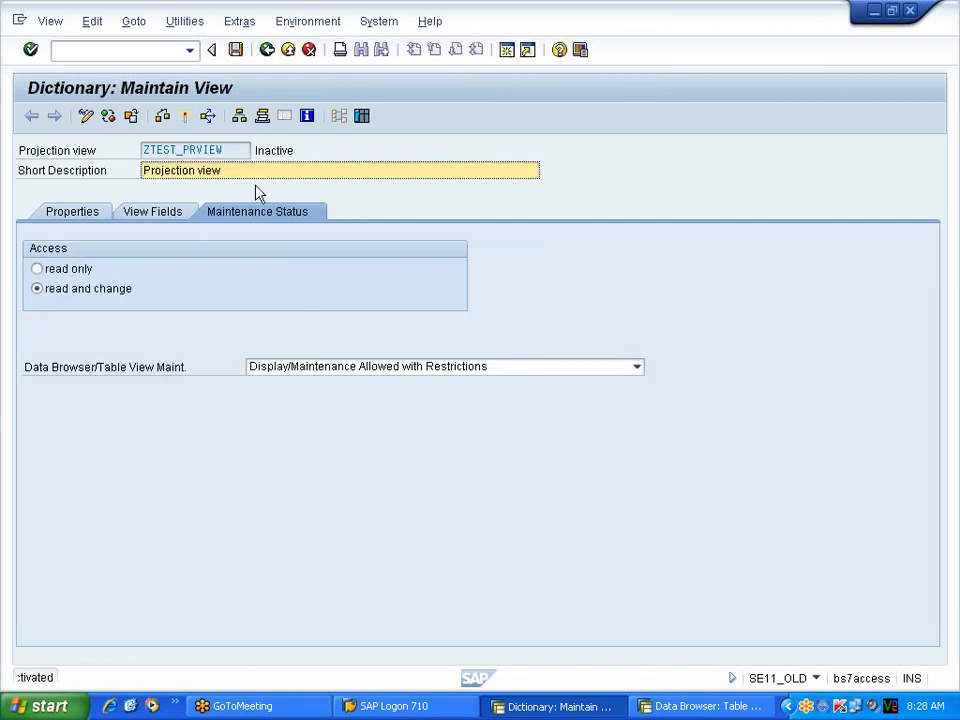
List the view's entries again, check the entry commands for the first two rows, and return to the view's field list.
click(361, 117)
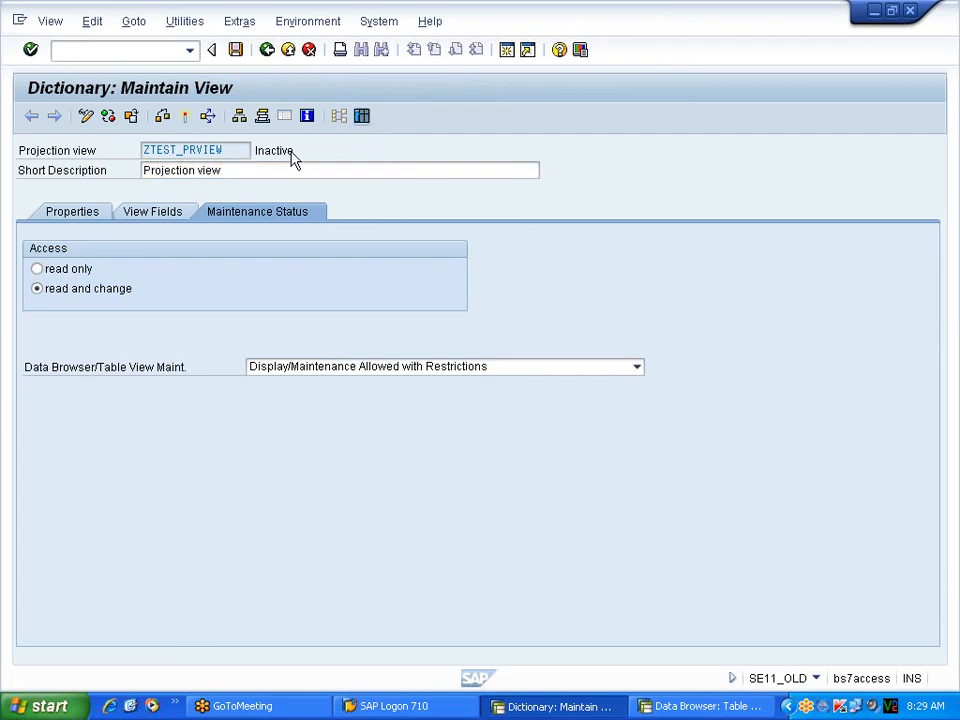
click(31, 117)
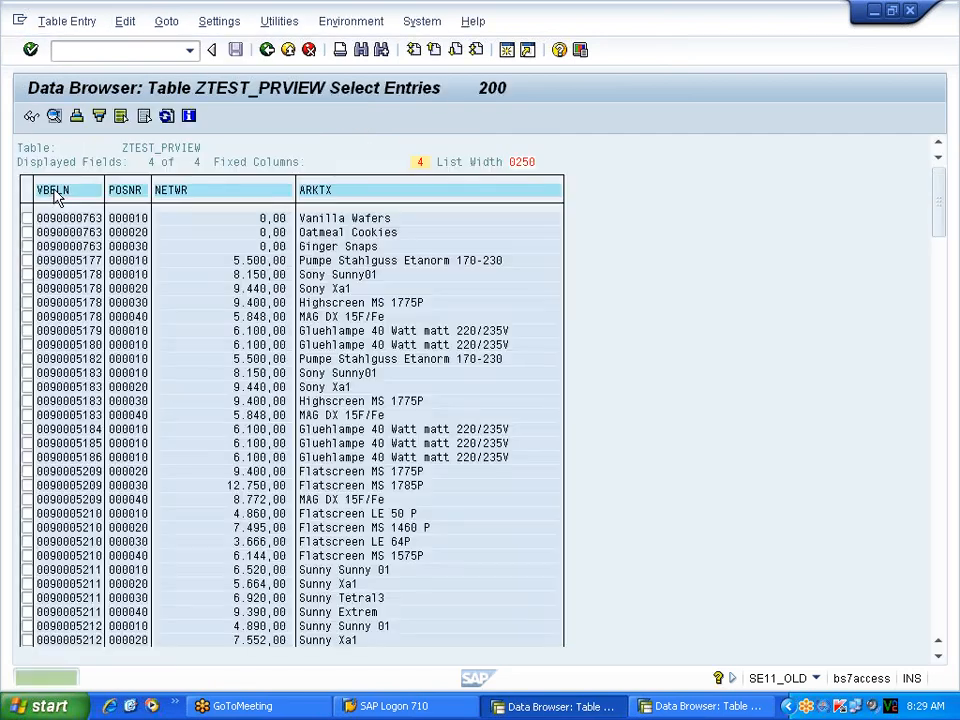
click(27, 218)
click(27, 232)
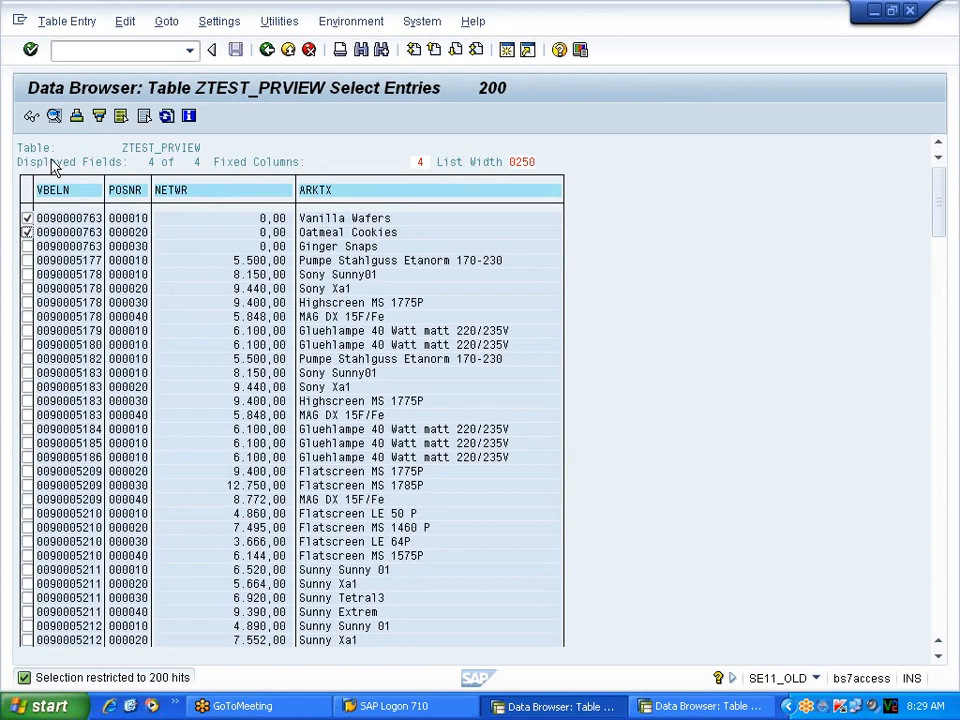
click(66, 22)
click(305, 150)
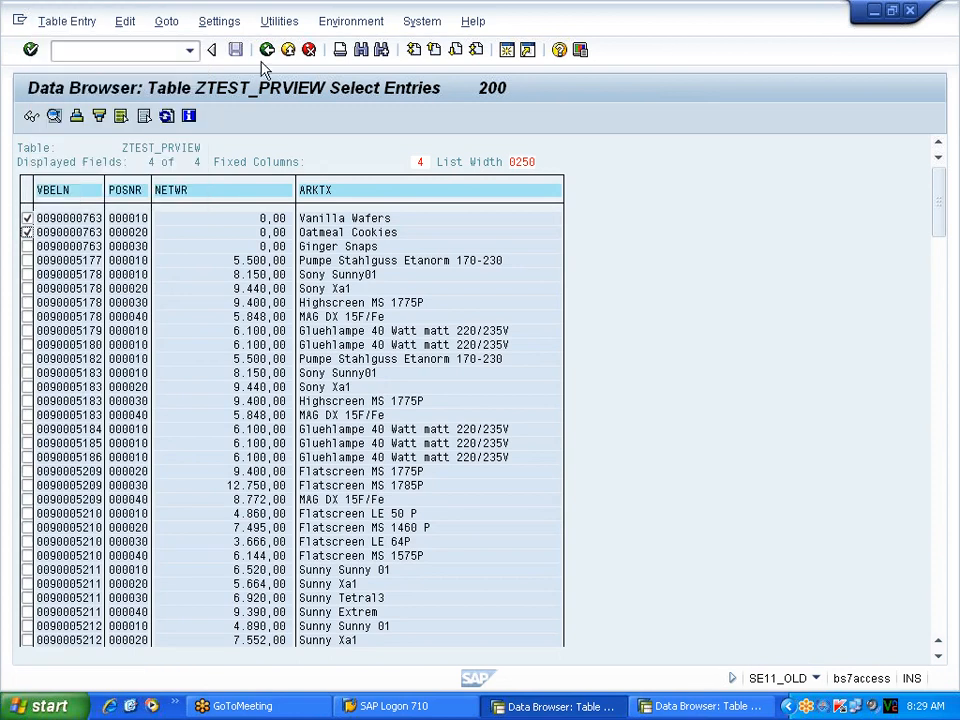
click(267, 50)
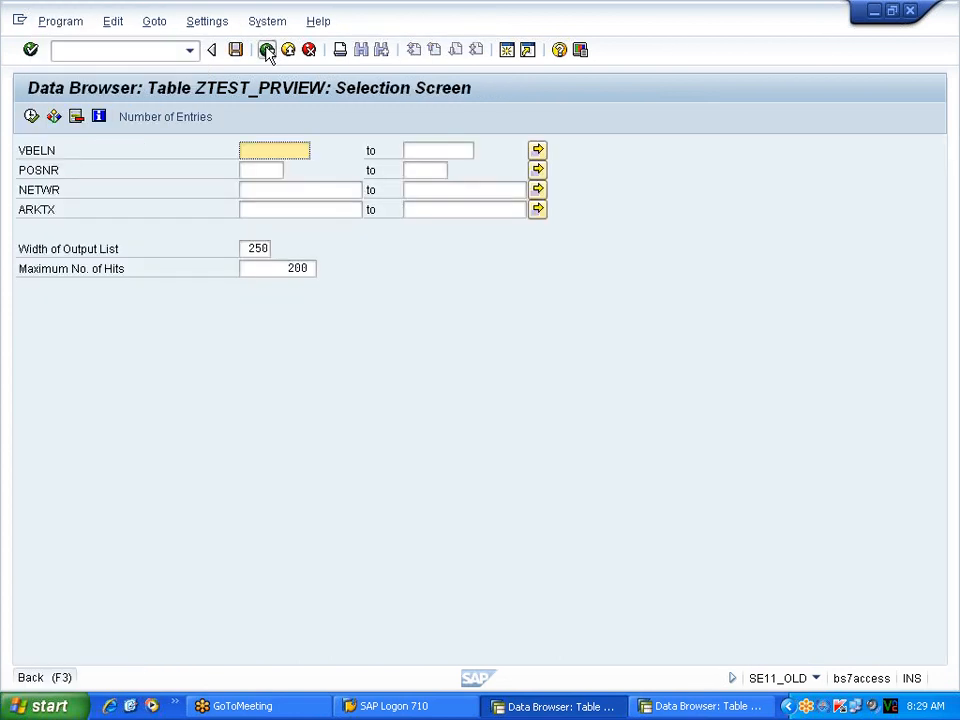
click(267, 50)
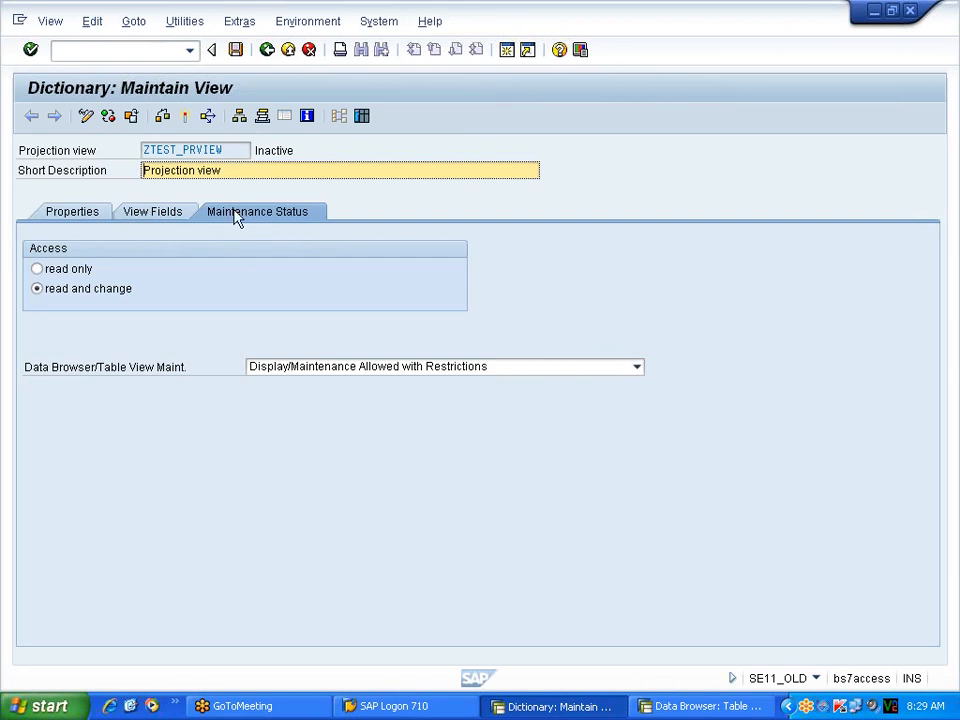
click(160, 213)
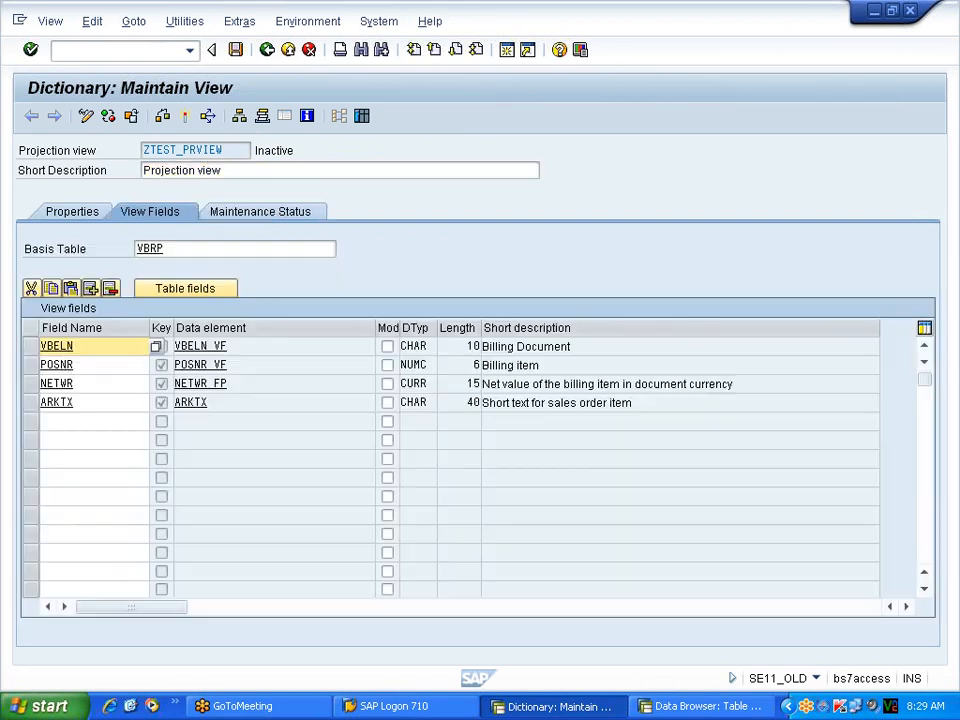
Set the view's maintenance access to read only, activate it without displaying the log, and return to the dictionary's initial screen.
click(258, 214)
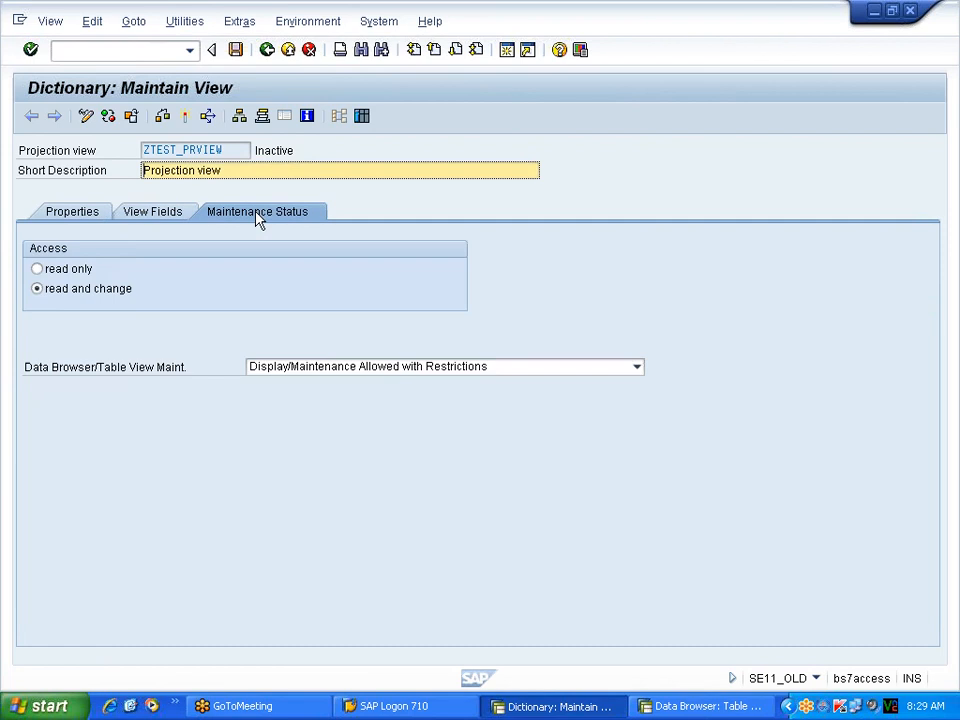
click(80, 272)
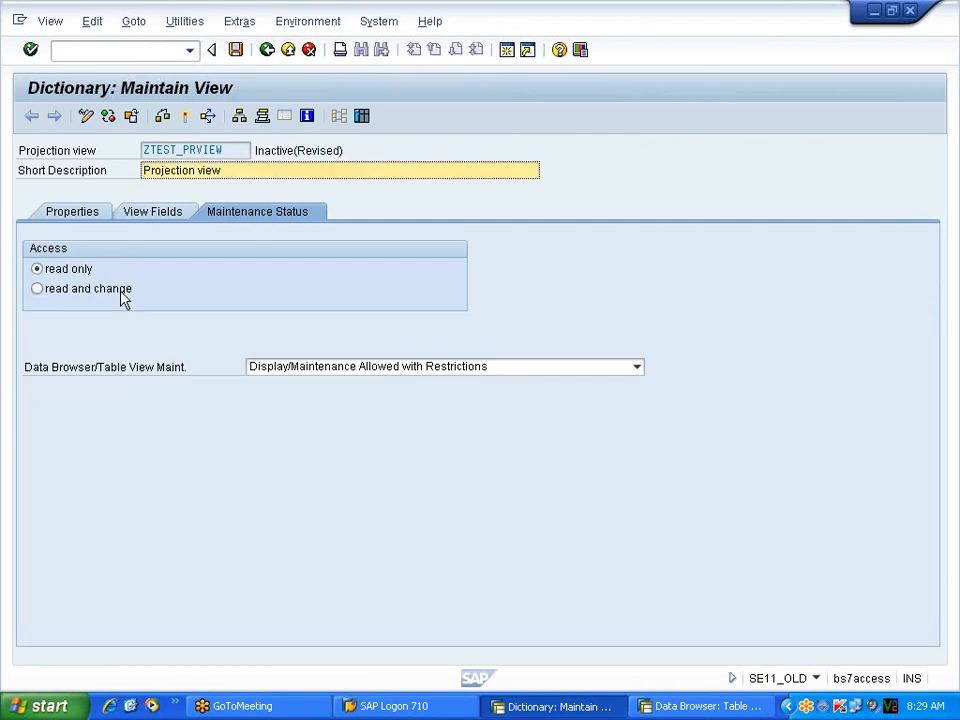
click(184, 116)
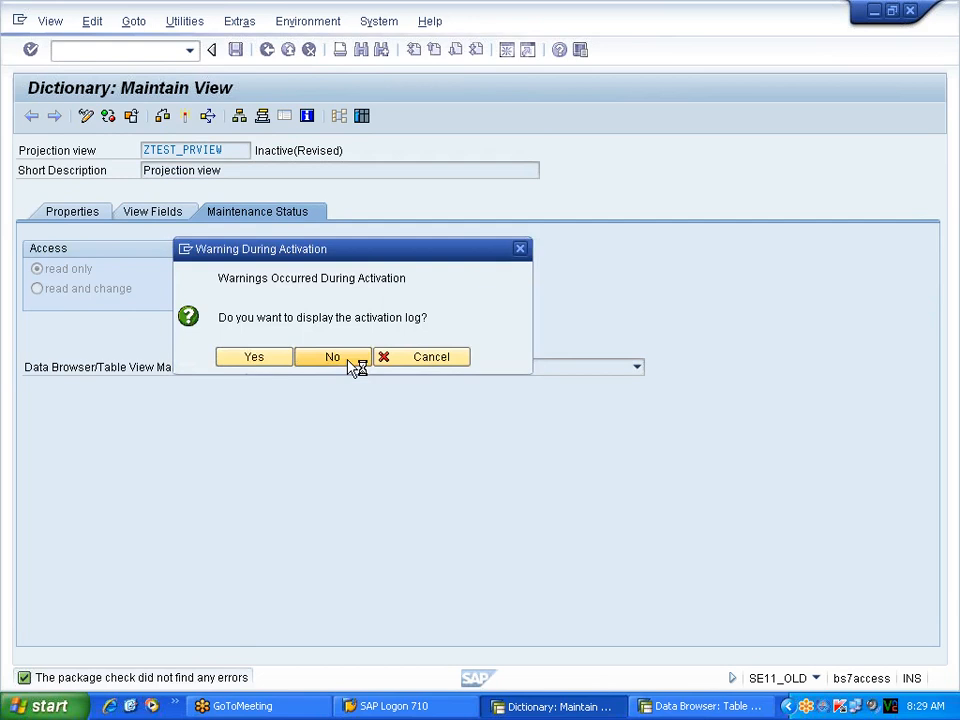
click(350, 360)
click(268, 50)
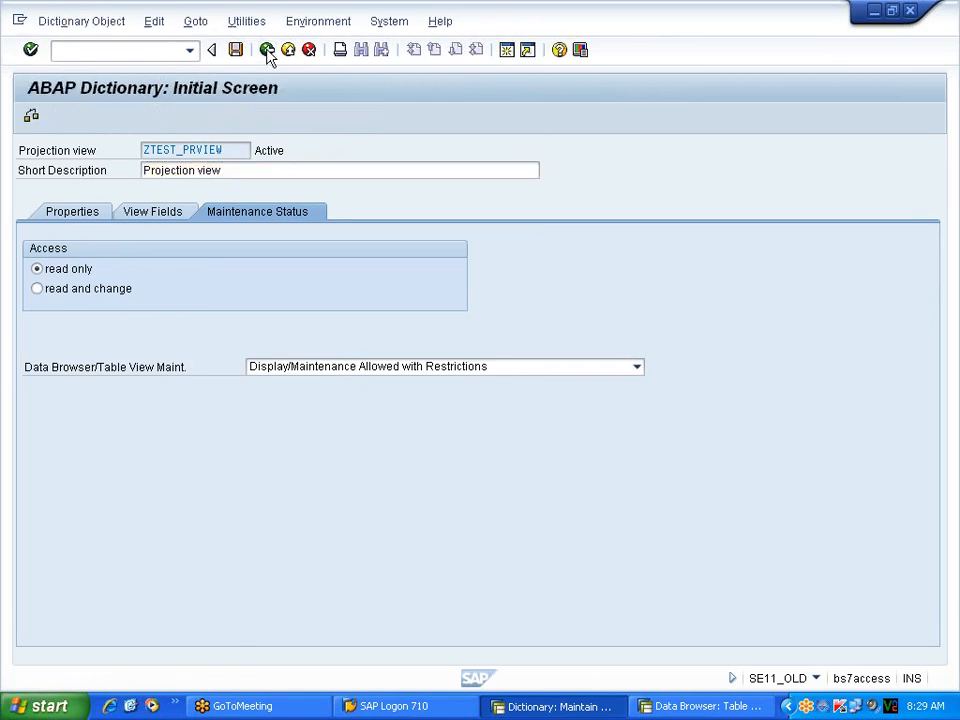
Clear the view name and the database table name on the dictionary's initial screen.
click(26, 209)
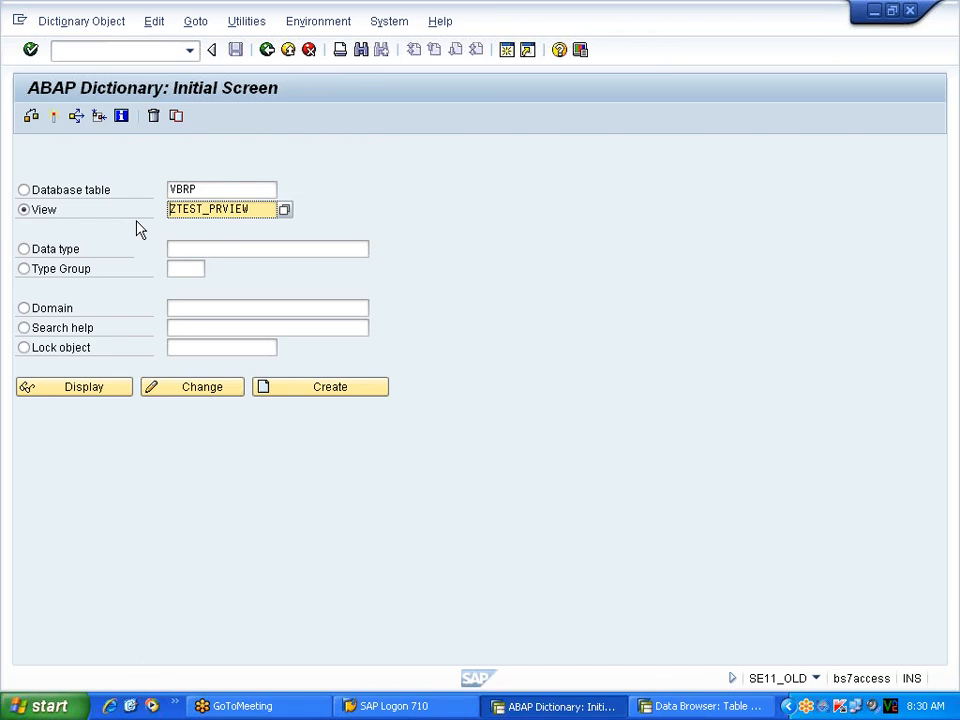
key(Delete)
key(Delete)
key(Delete)
key(Delete)
key(Delete)
key(Delete)
key(Delete)
key(Delete)
key(Delete)
key(Delete)
key(Delete)
key(Delete)
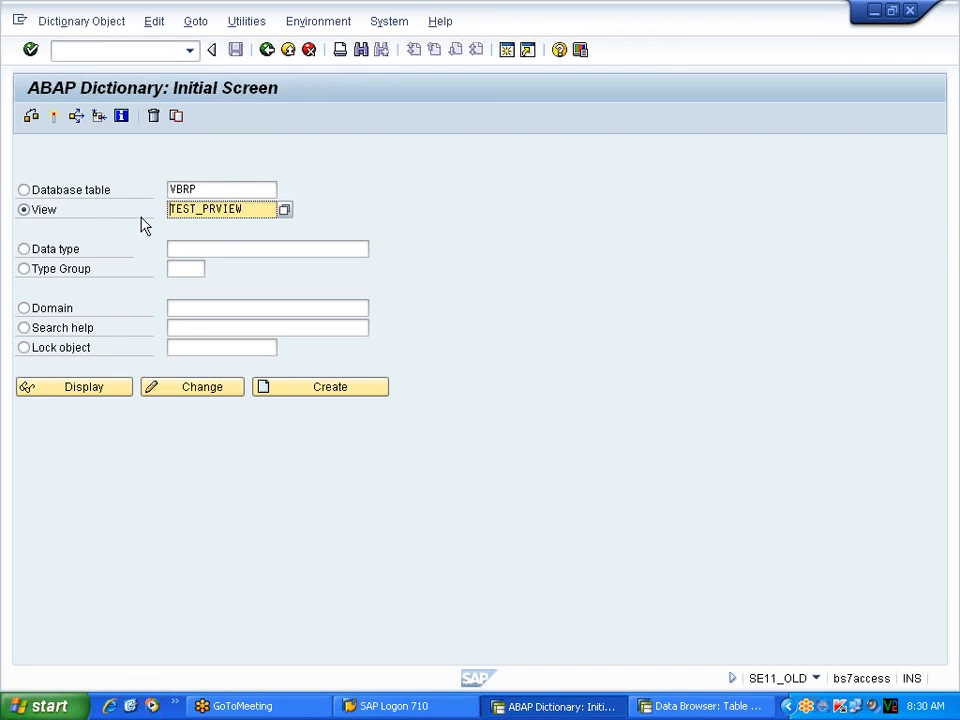
click(210, 192)
key(BackSpace)
key(BackSpace)
key(BackSpace)
key(BackSpace)
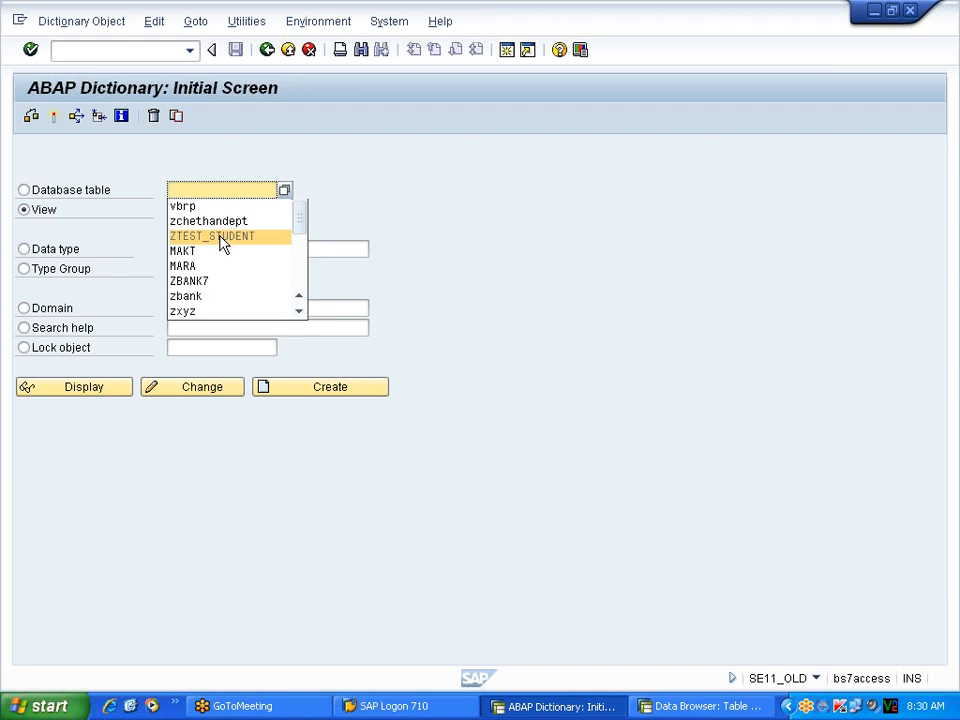
Select database table ZTEST_STUDENT as the dictionary object and display its definition.
click(79, 198)
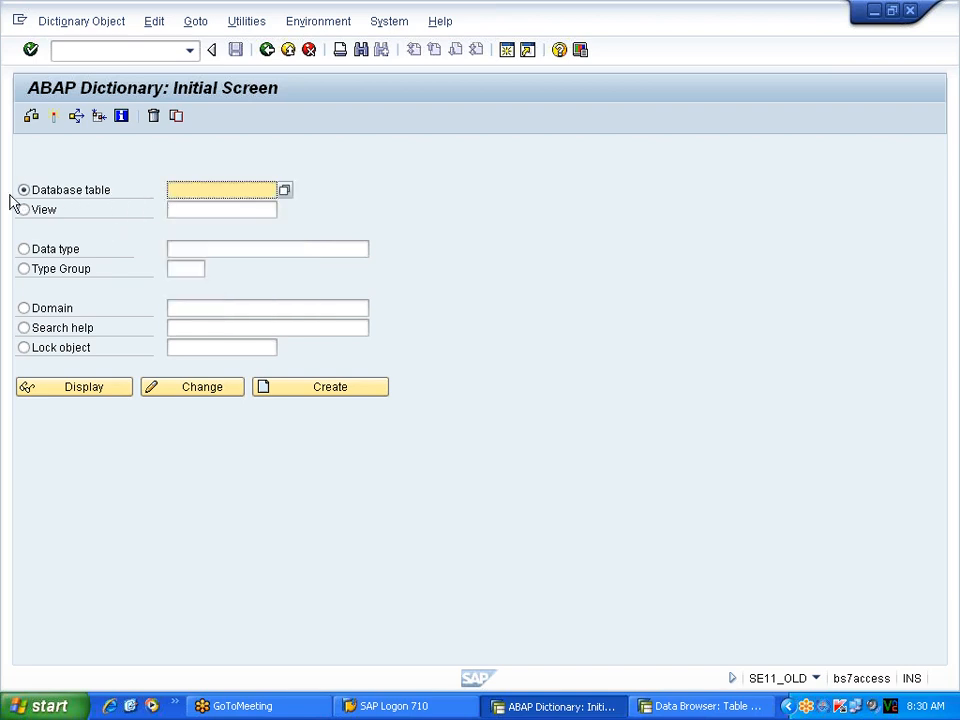
key(BackSpace)
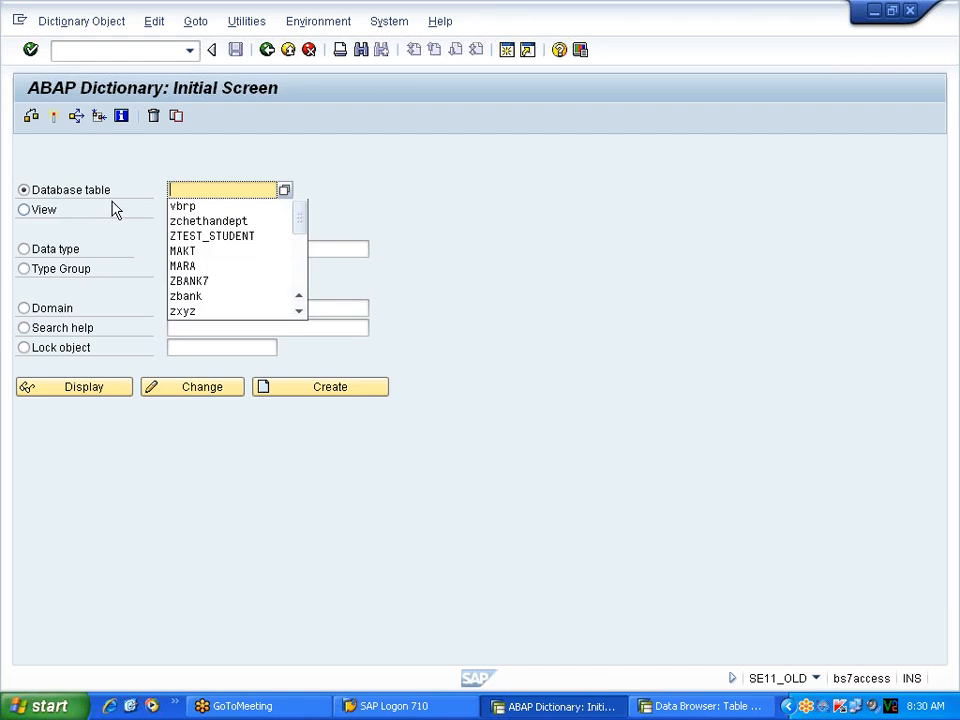
click(206, 245)
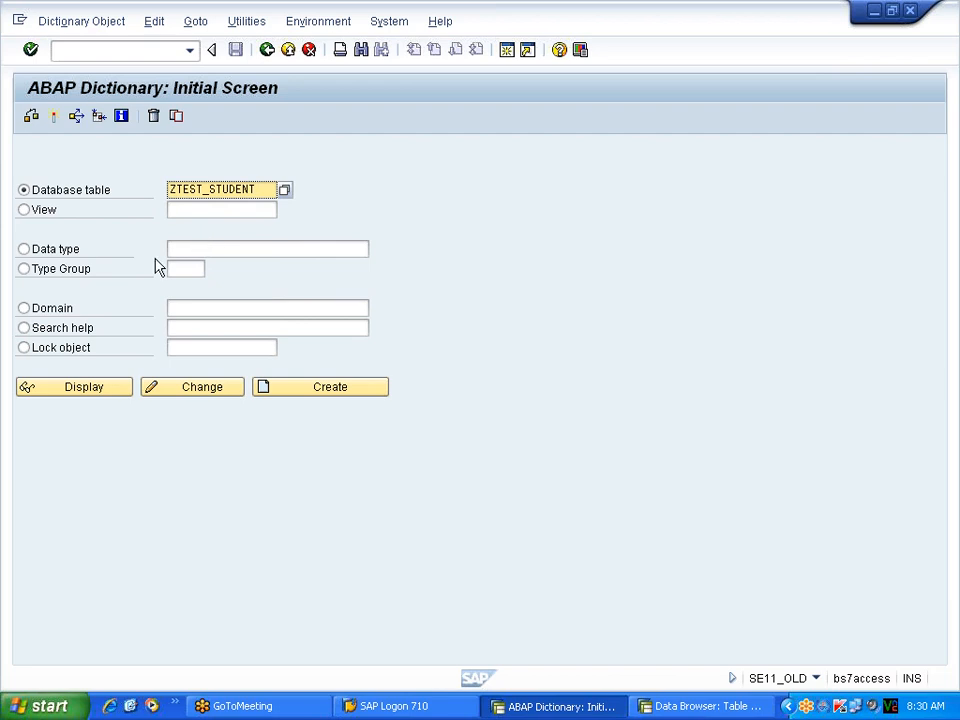
click(92, 388)
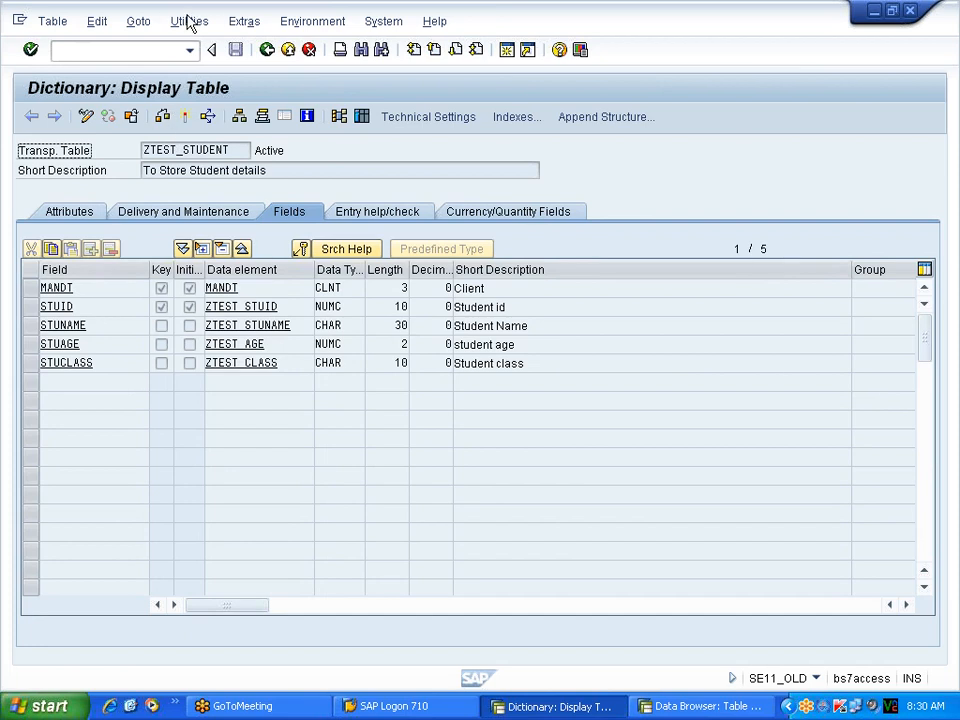
Look at the form for creating ZTEST_STUDENT entries and return to the table definition.
click(189, 21)
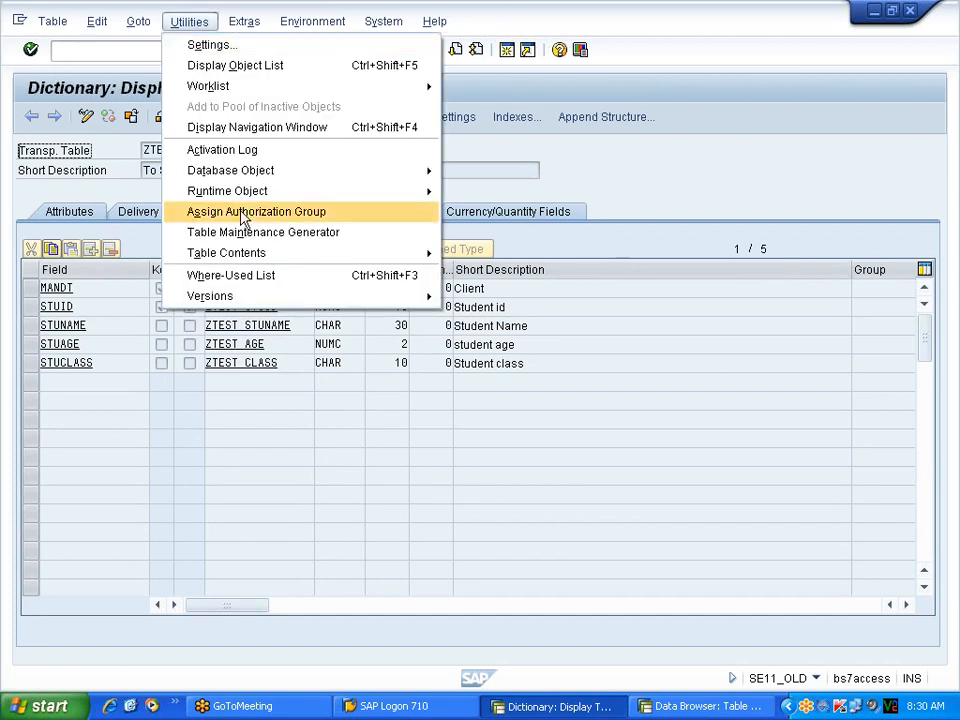
mouse_move(312, 256)
click(480, 274)
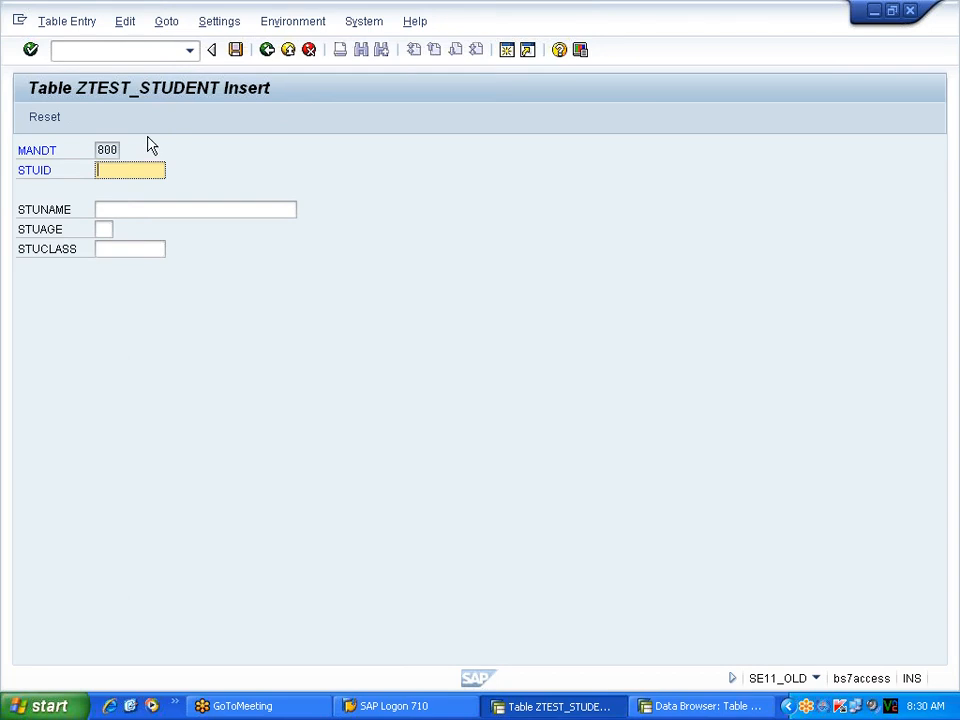
click(266, 50)
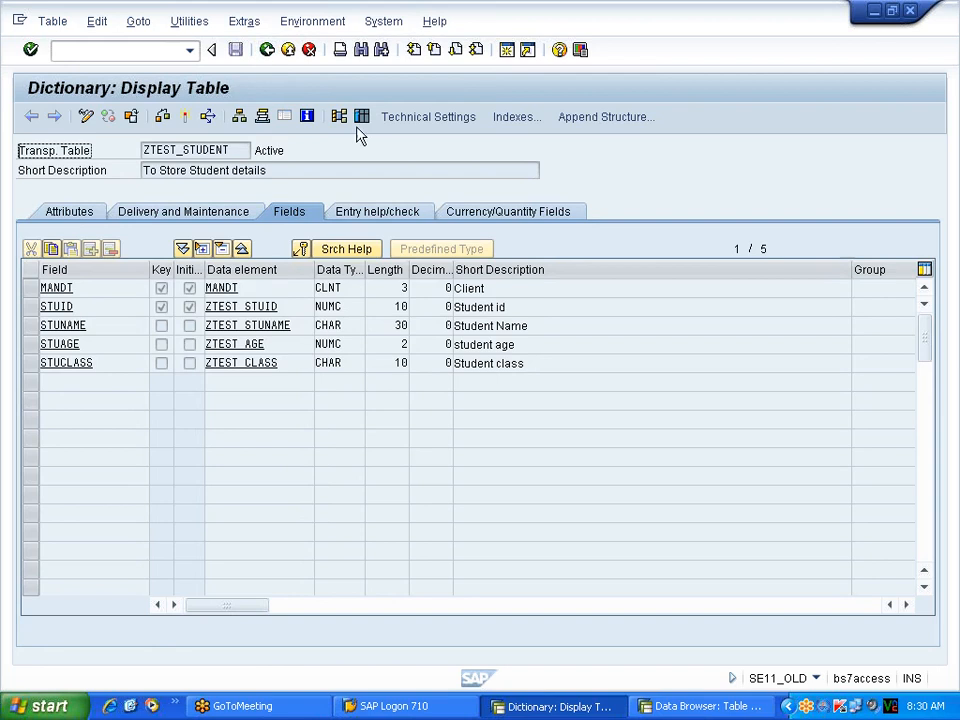
List the ZTEST_STUDENT contents without selection criteria, examine the first two rows, and return to the table definition.
click(362, 118)
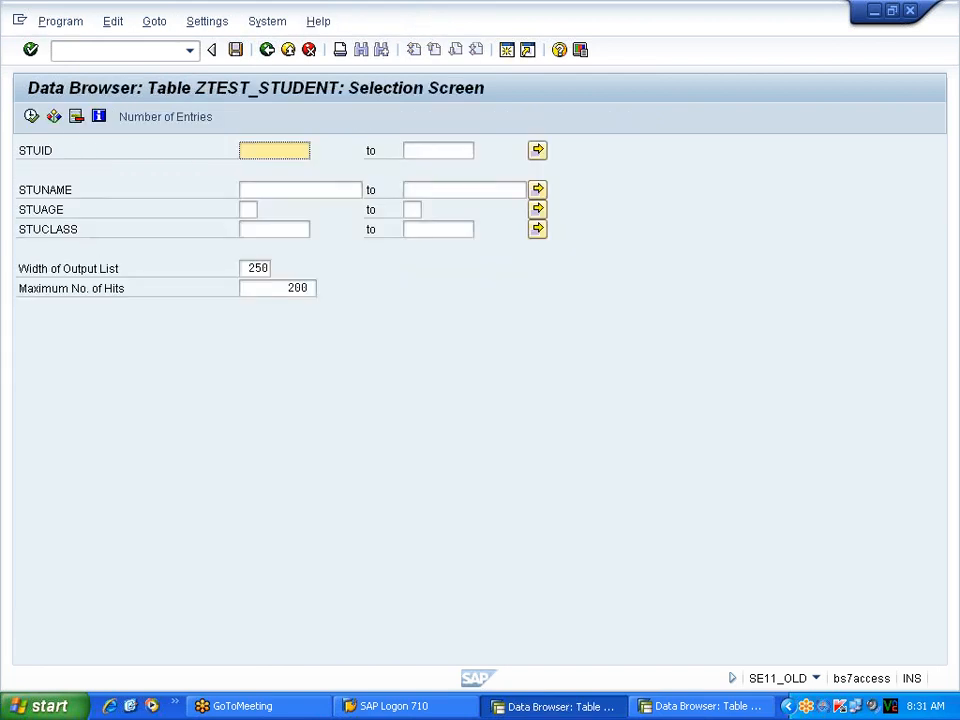
click(31, 116)
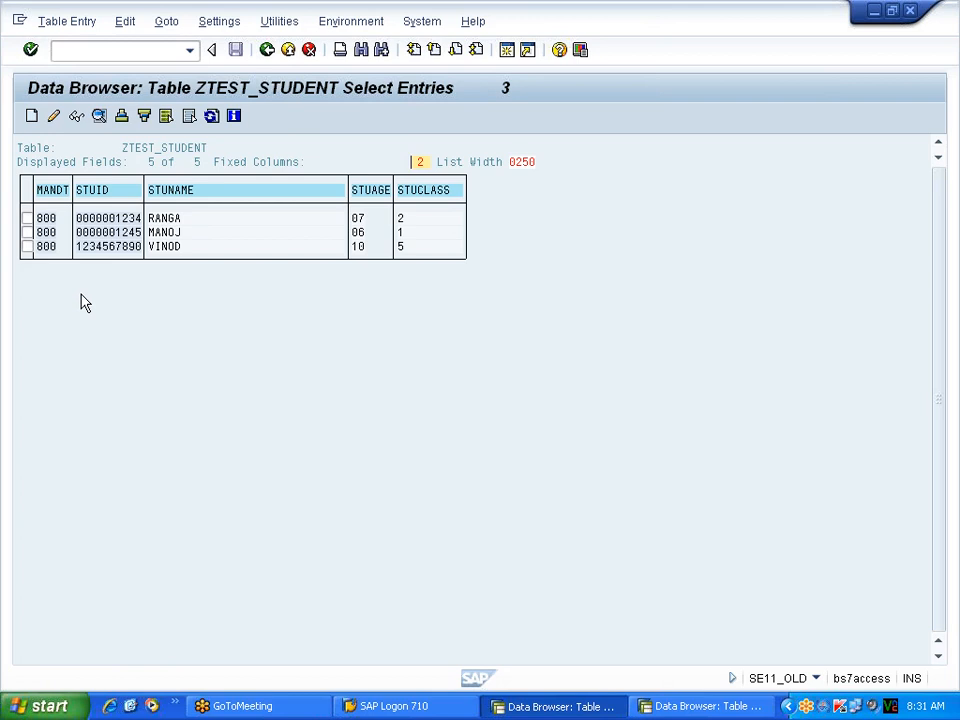
drag(22, 215, 483, 225)
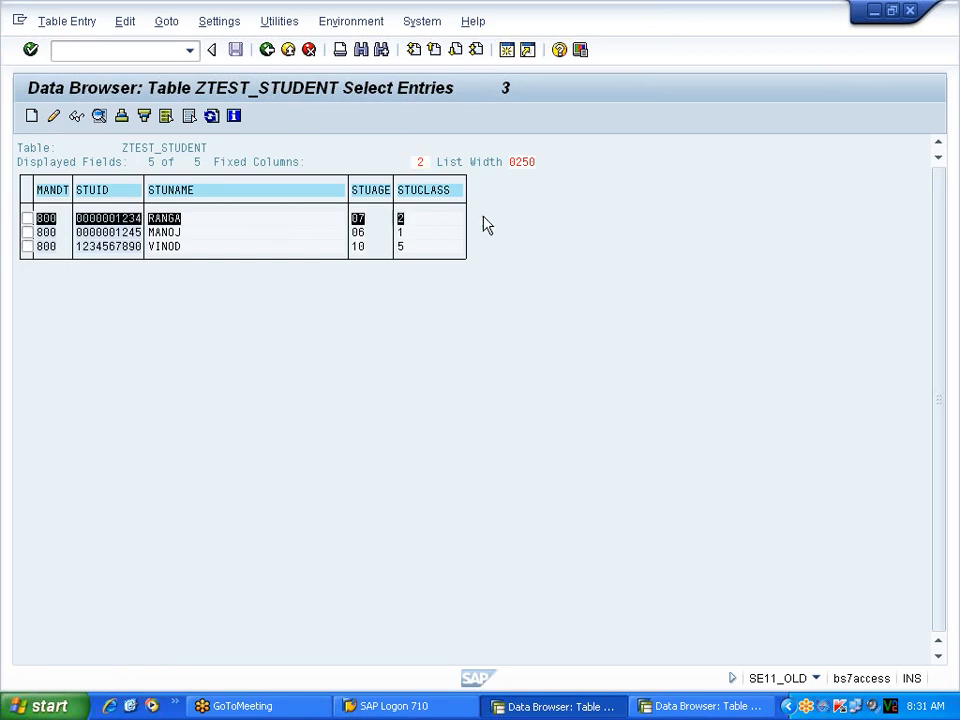
click(665, 213)
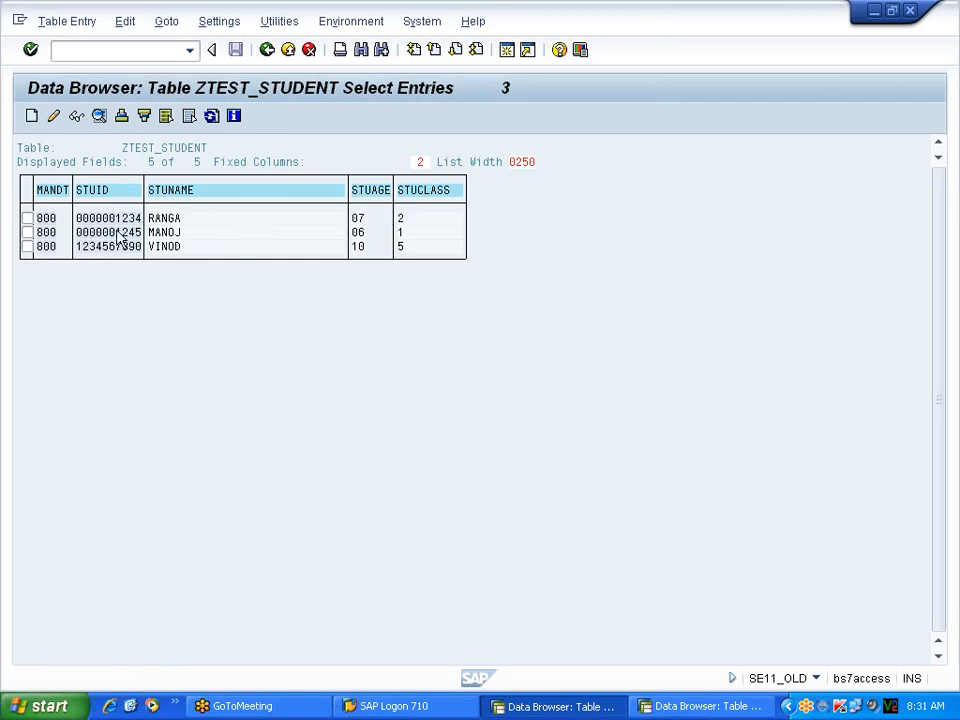
drag(28, 222, 600, 216)
click(600, 216)
drag(71, 222, 149, 217)
drag(39, 219, 691, 211)
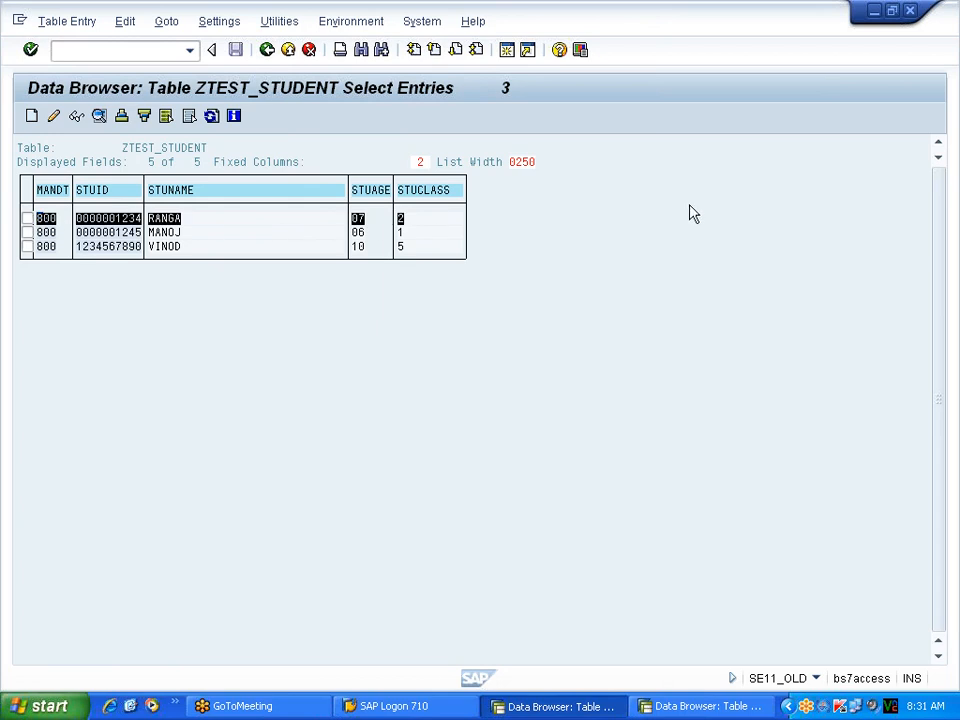
click(691, 213)
drag(37, 231, 432, 243)
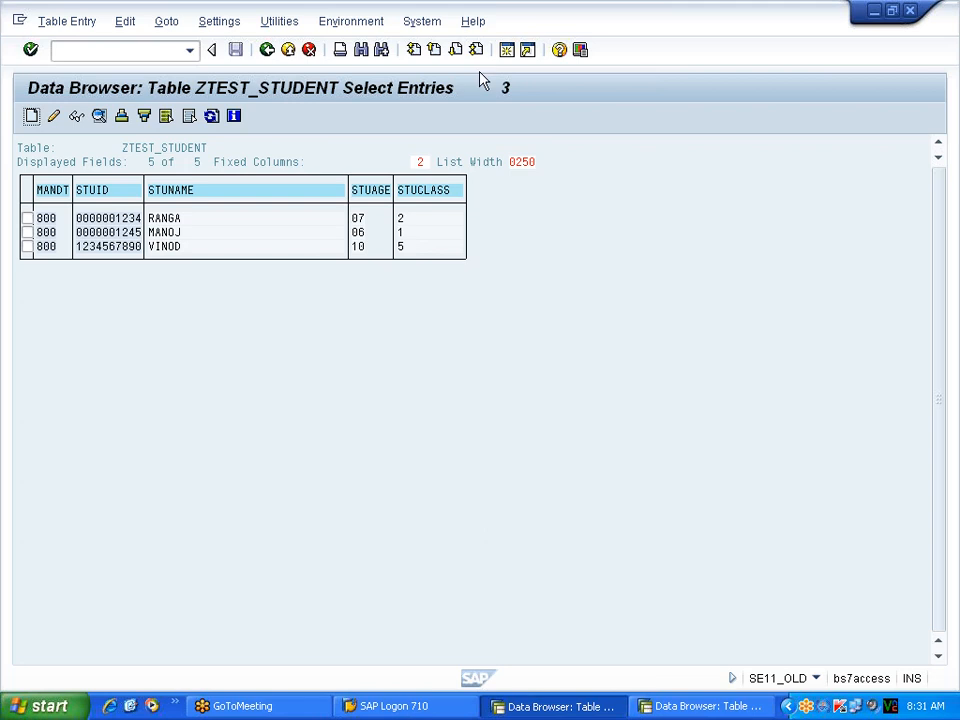
click(267, 50)
click(267, 50)
Check the table's create-entries form again, go back without adding a record, and point out the table name.
click(191, 23)
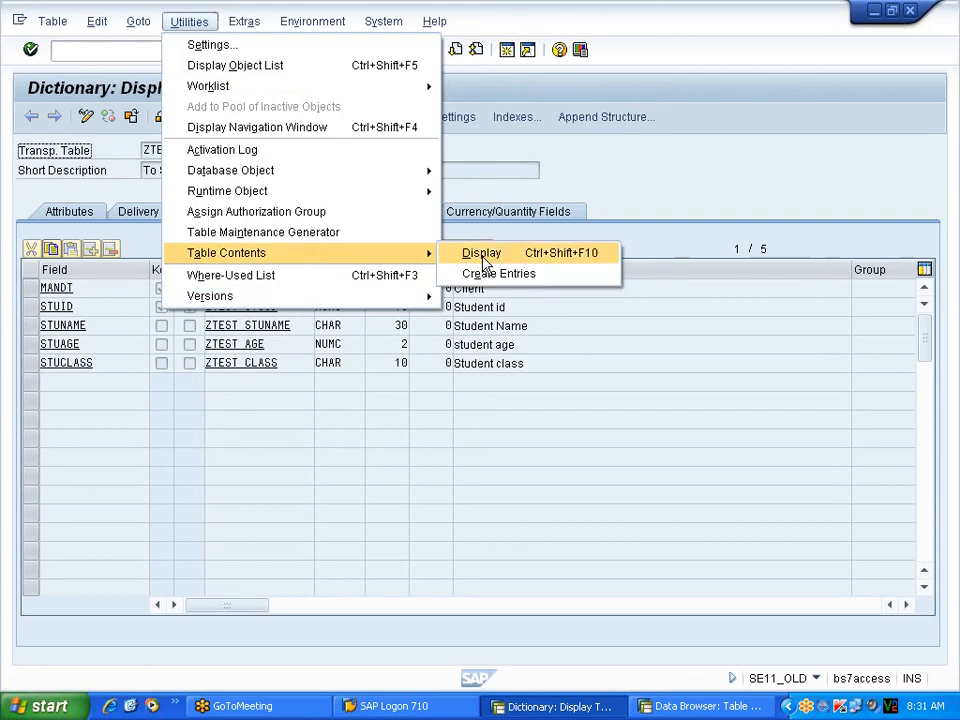
click(484, 274)
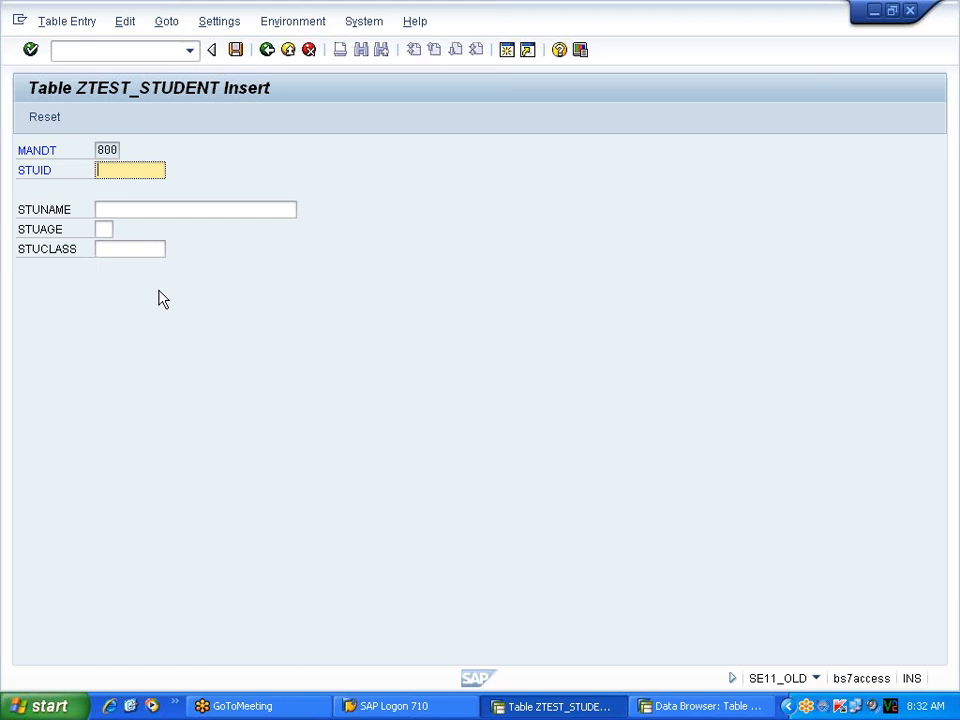
click(266, 50)
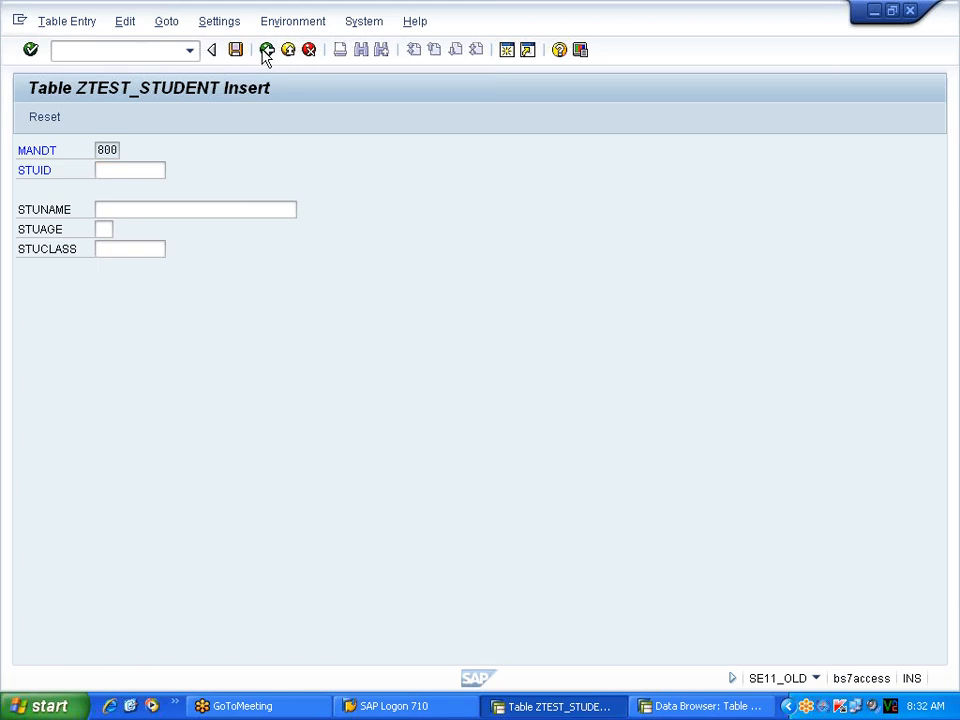
drag(231, 150, 143, 150)
click(143, 150)
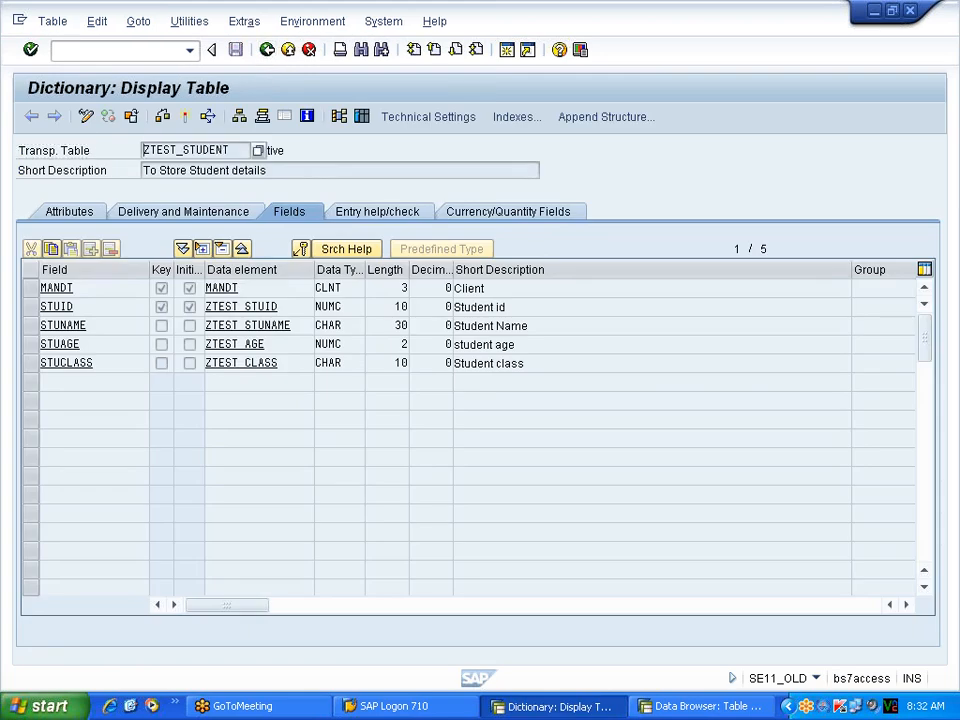
Open the table maintenance generator for ZTEST_STUDENT and set the authorization group to &NC&.
click(190, 22)
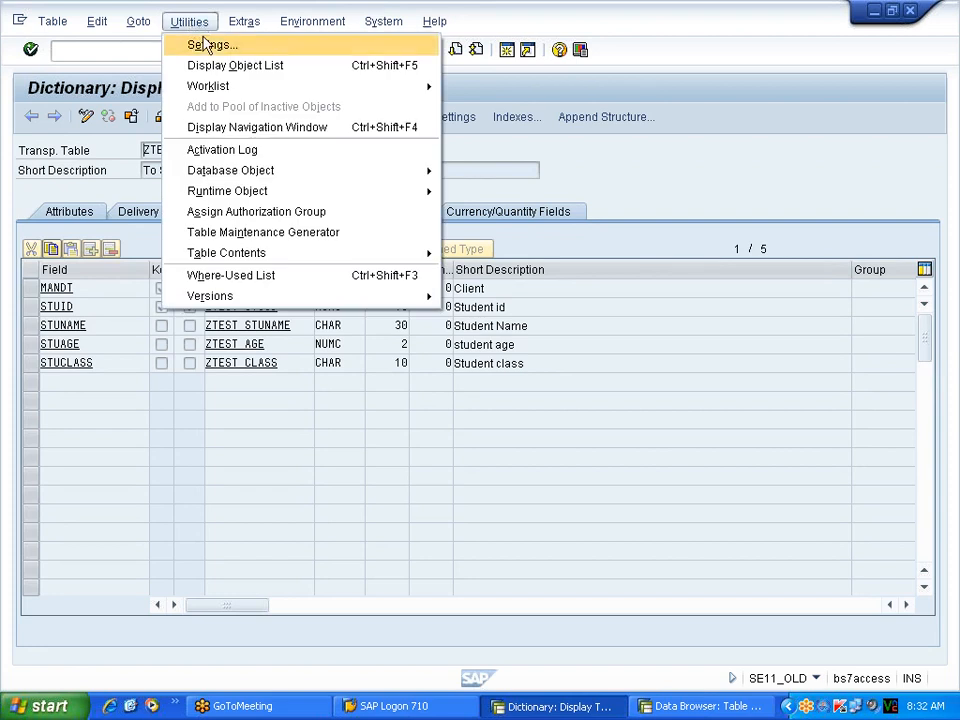
click(268, 233)
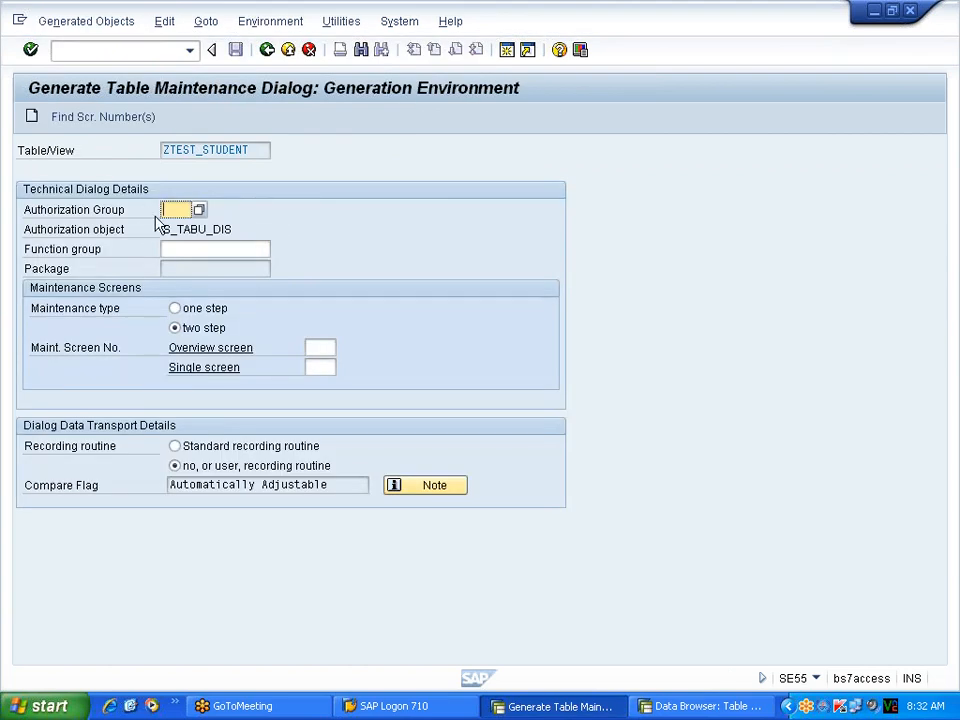
click(199, 211)
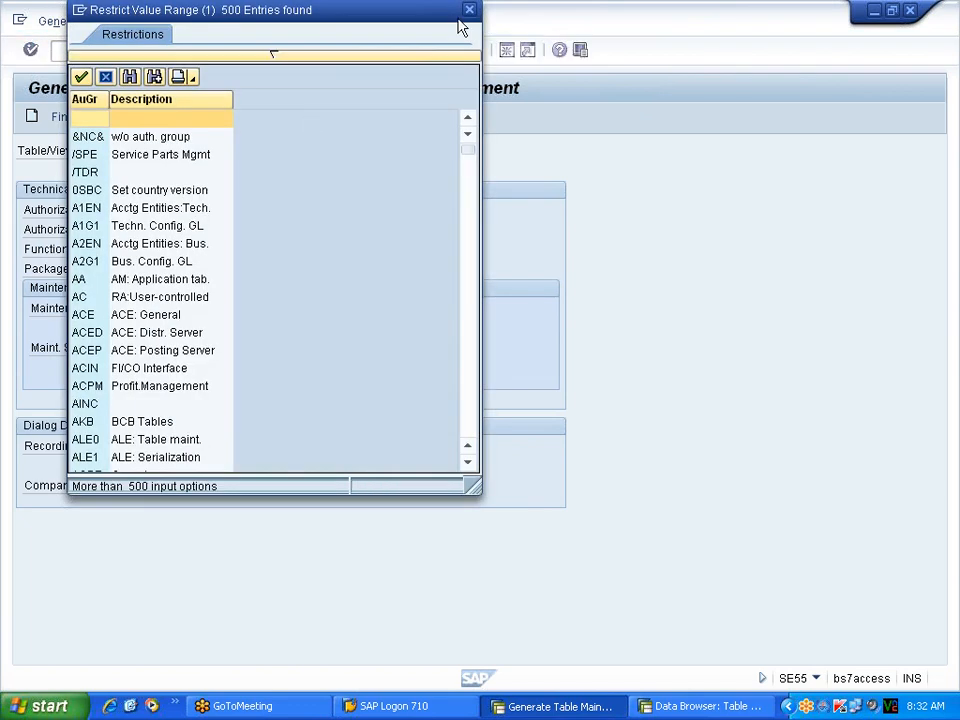
click(470, 10)
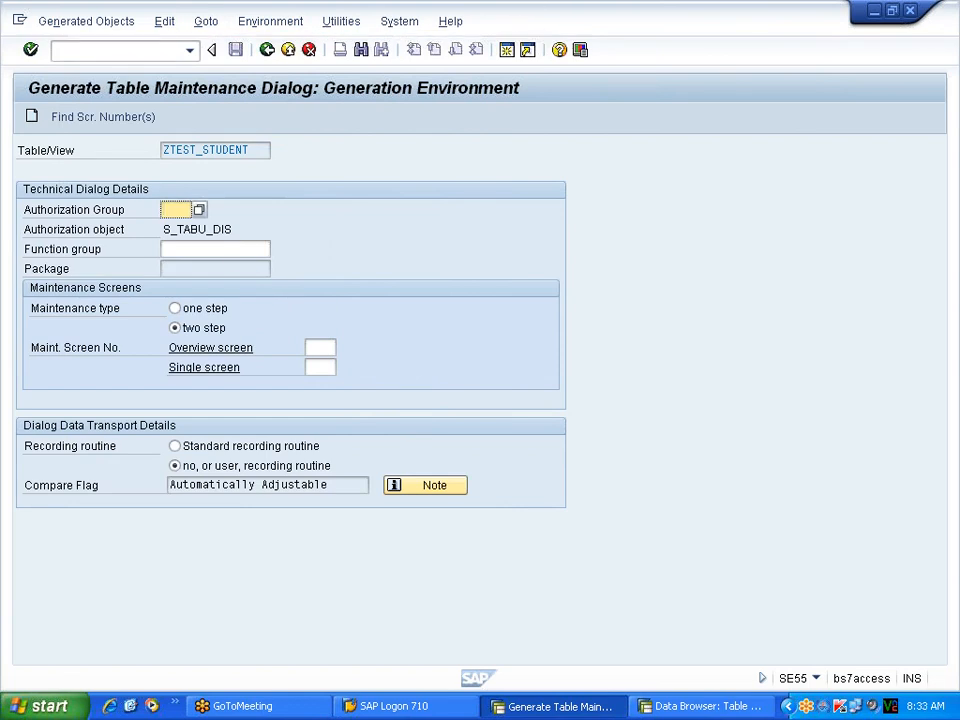
click(199, 210)
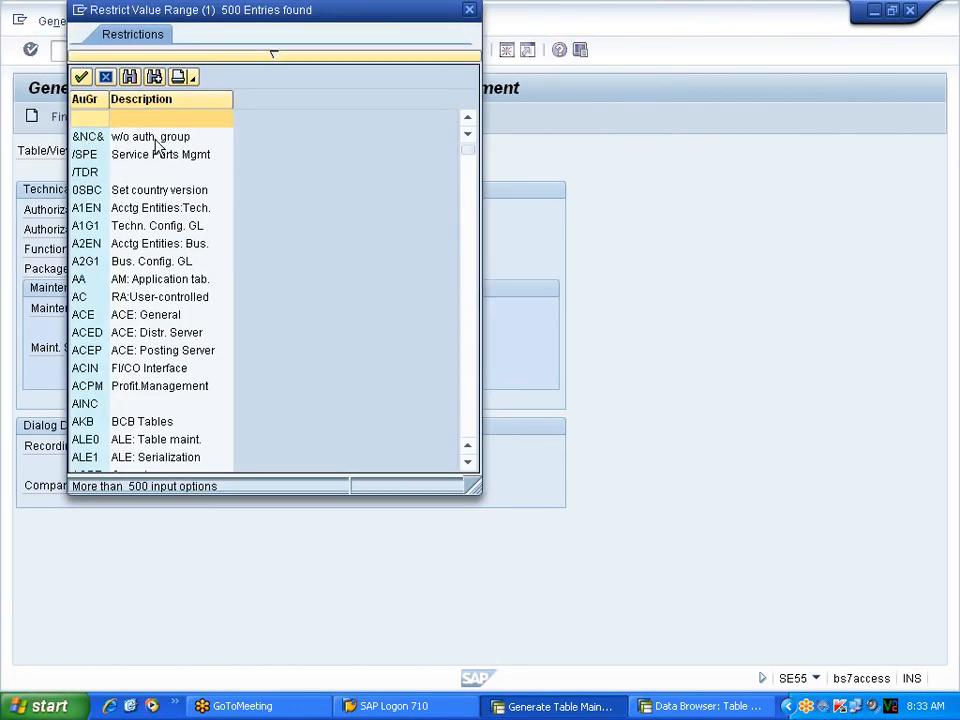
double_click(89, 136)
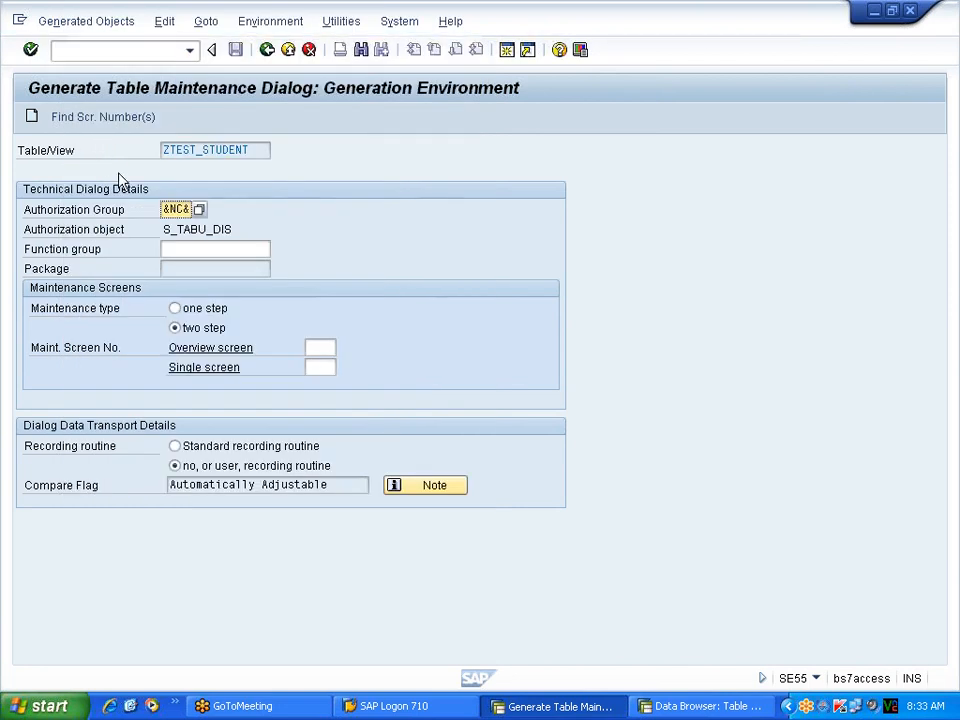
Enter ztest_fungrp as the function group and set the maintenance type to one step.
key(Tab)
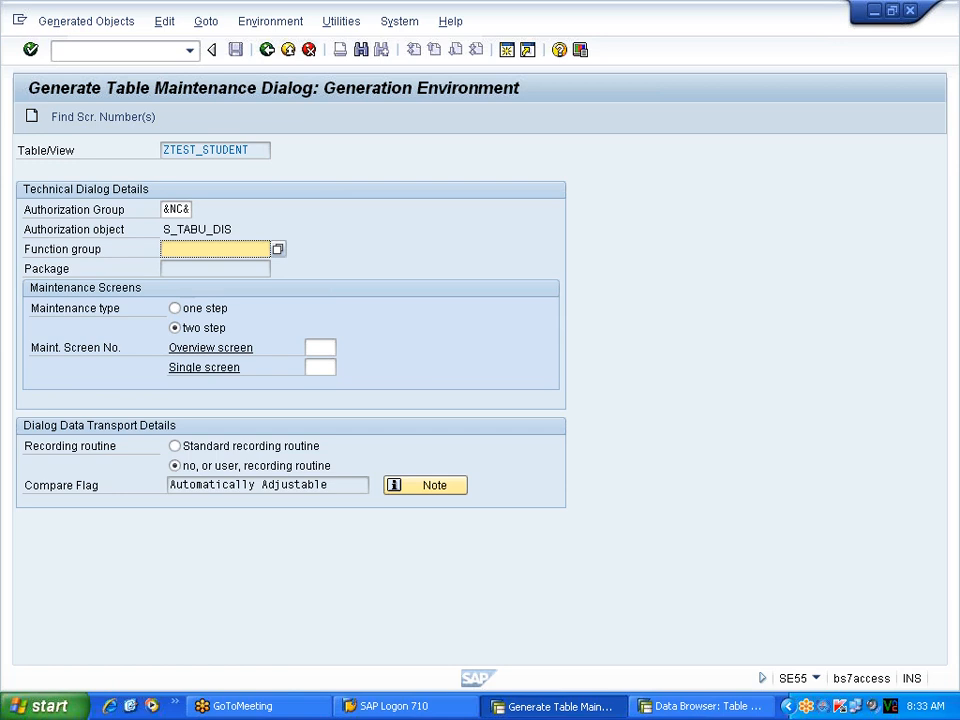
text(ztest_func)
text(rp)
click(176, 310)
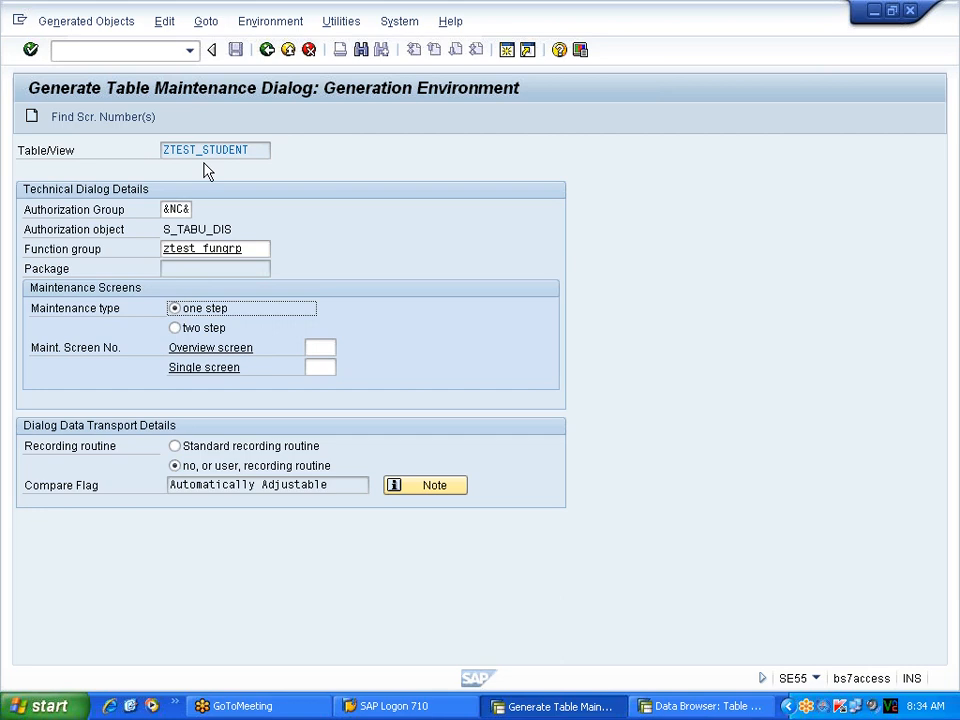
click(176, 329)
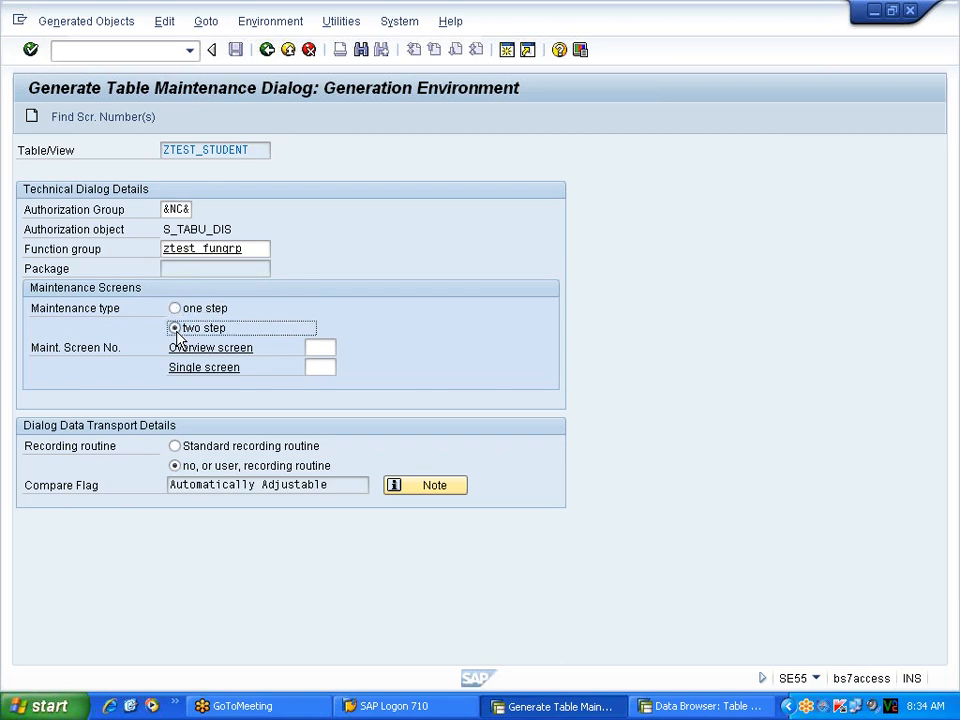
click(176, 310)
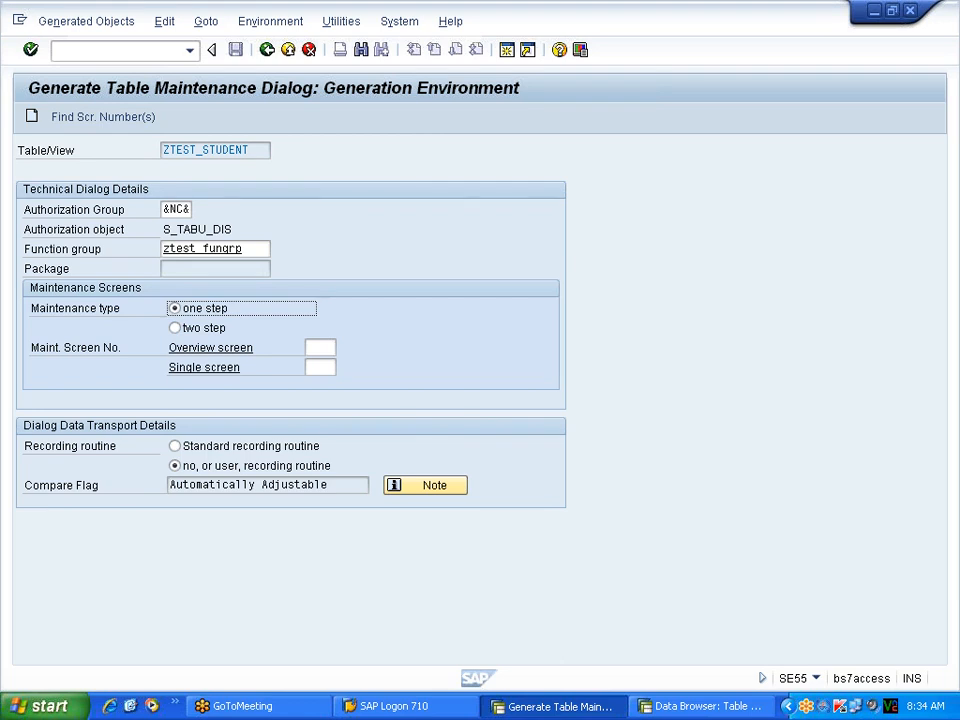
Have screen numbers proposed for the one-step maintenance dialog, closing the Folder Guard licence notice, and check the overview screen number.
click(89, 118)
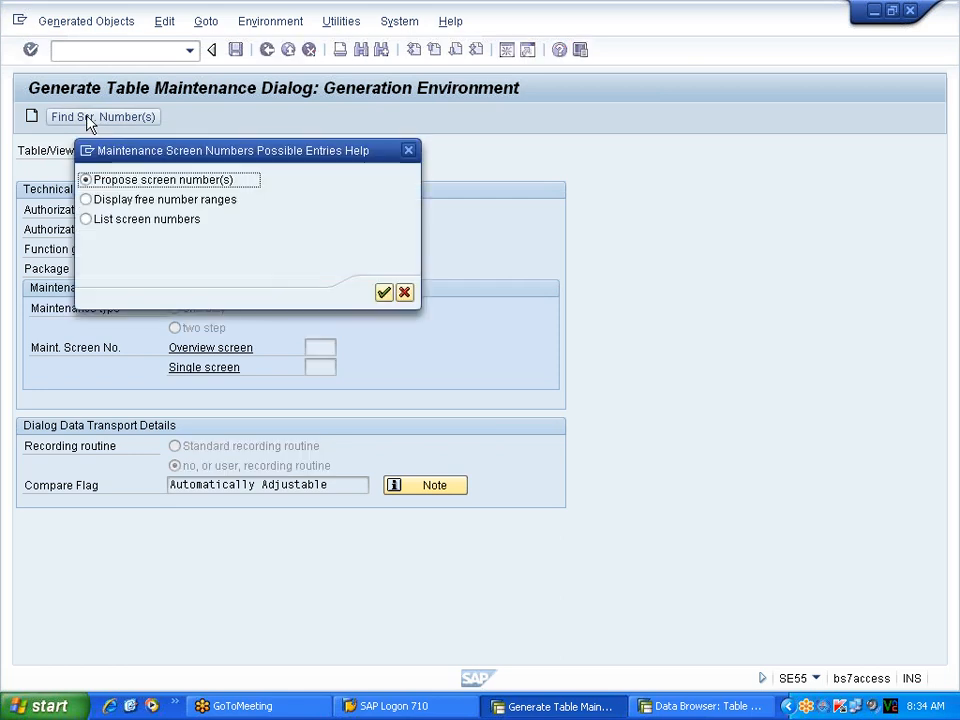
drag(243, 145, 503, 104)
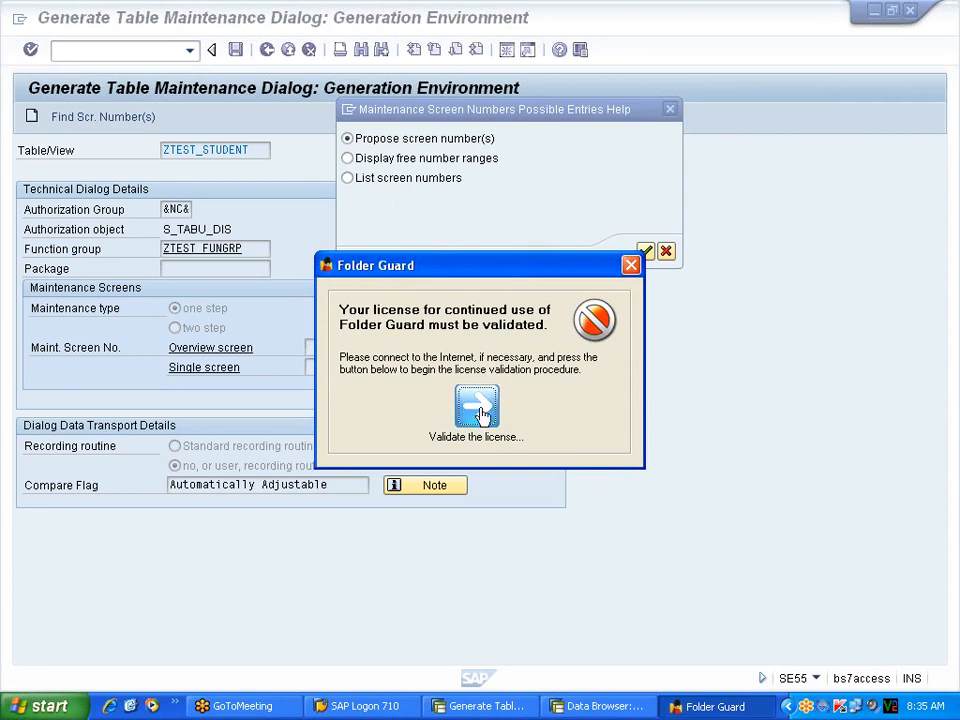
click(631, 265)
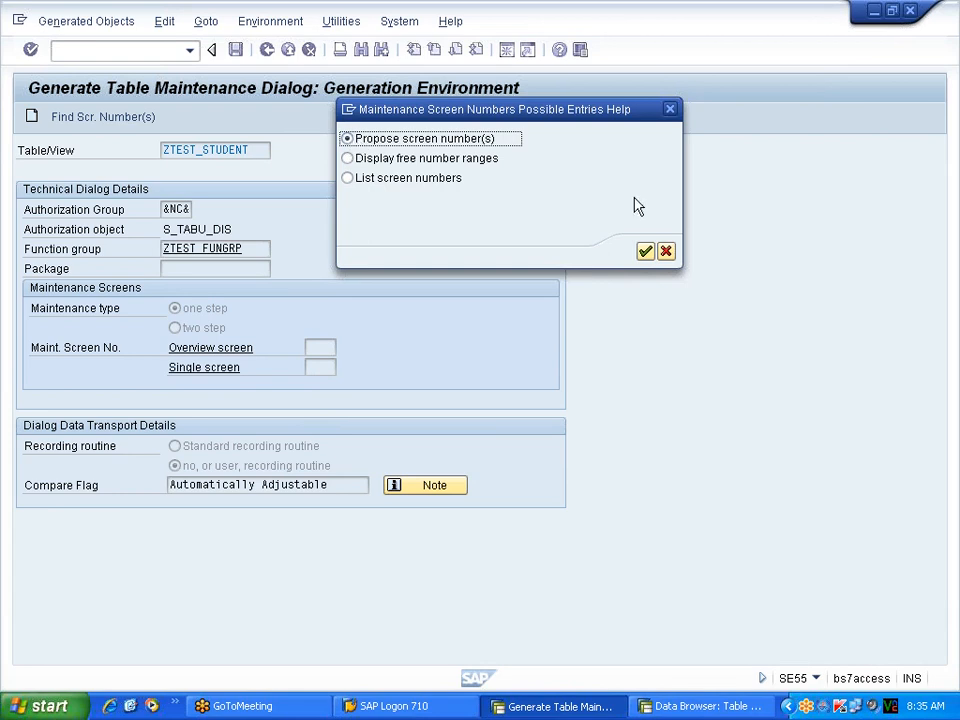
click(645, 251)
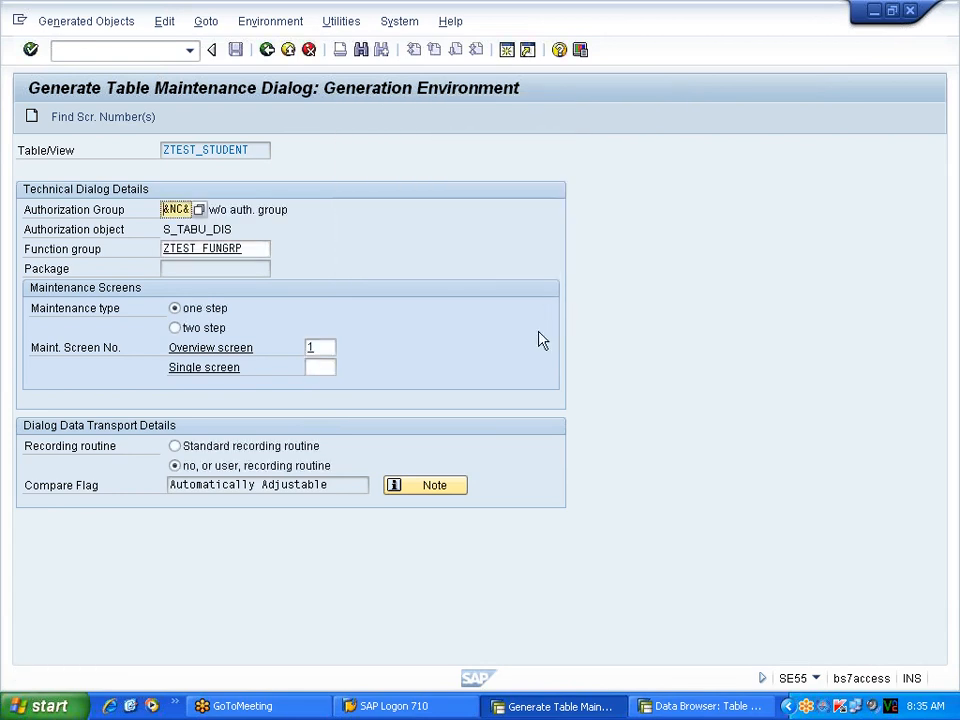
drag(318, 348, 306, 348)
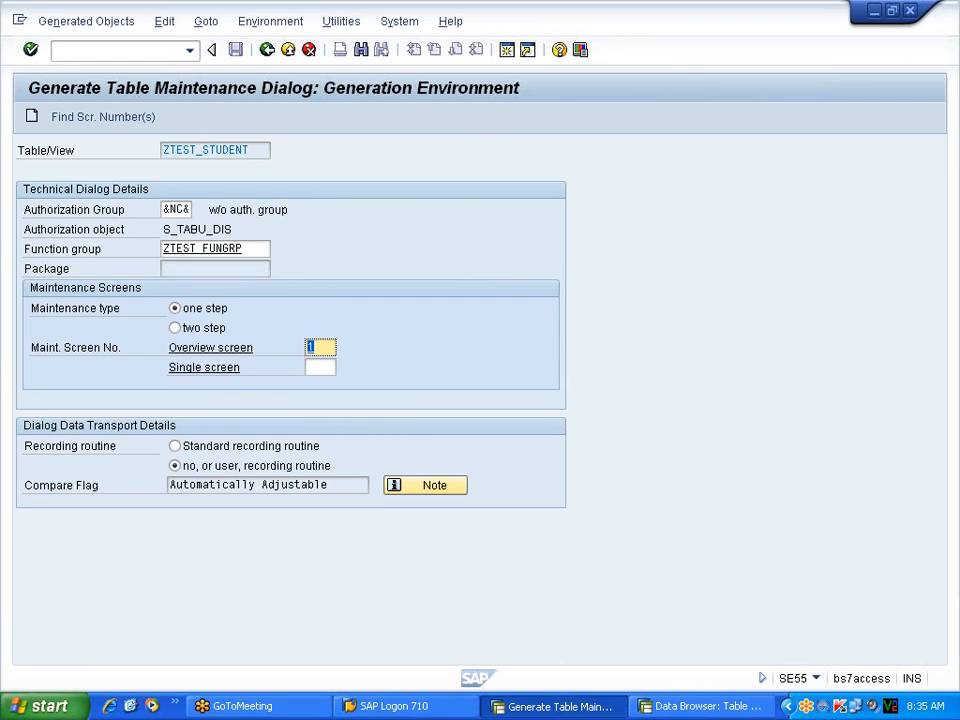
click(311, 350)
Open the Transport Organizer with transaction se10 in a new session and point out request EC4K900110 for bank application related objects.
click(507, 51)
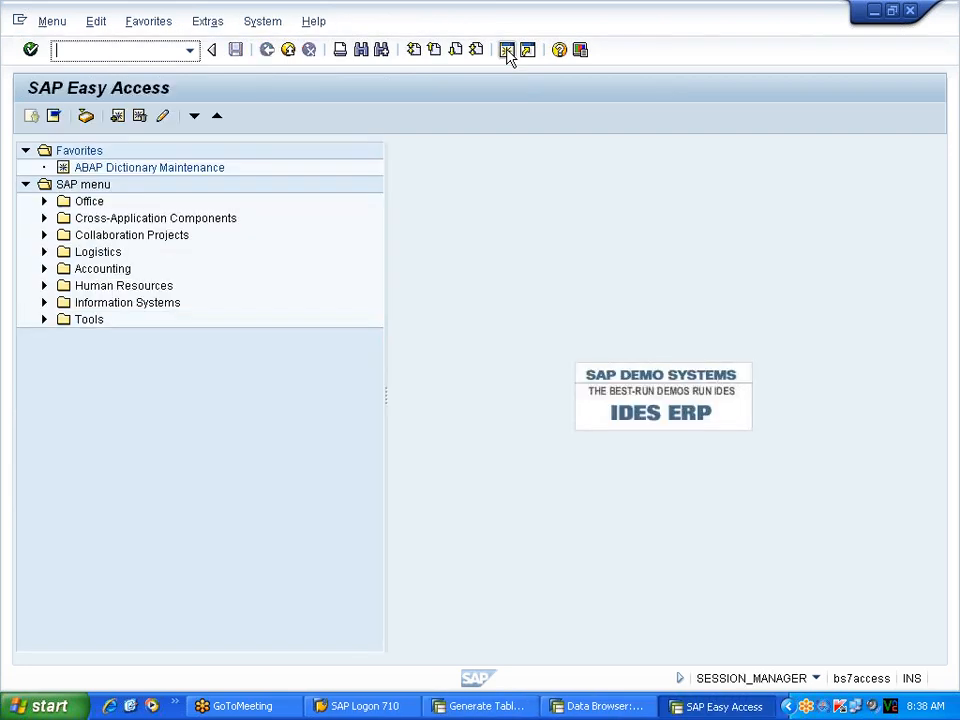
text(se10)
key(Return)
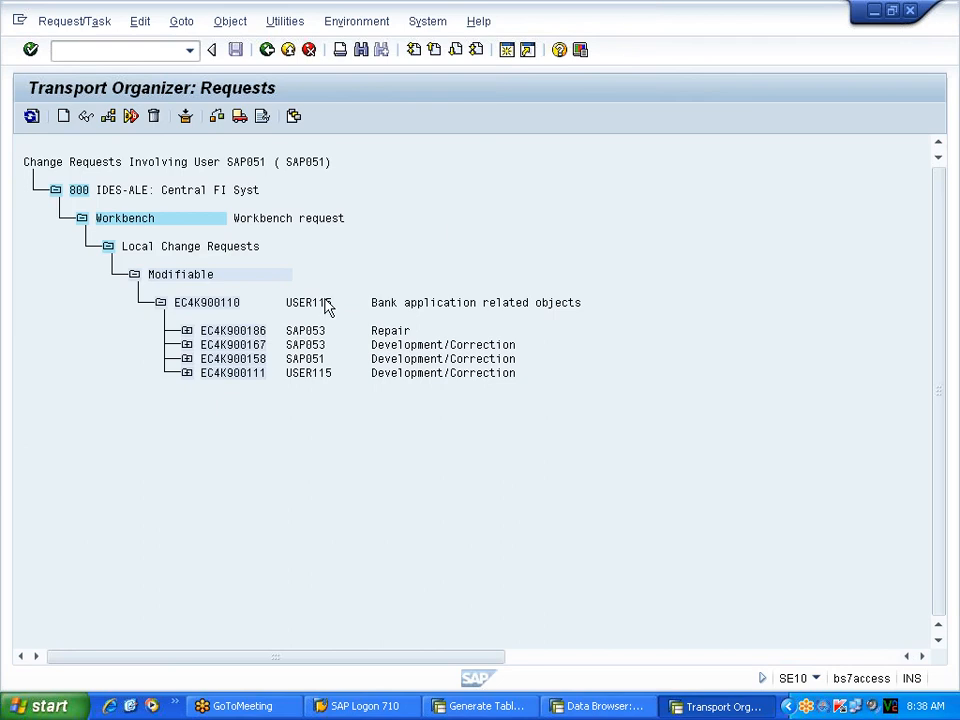
click(180, 306)
drag(180, 306, 246, 314)
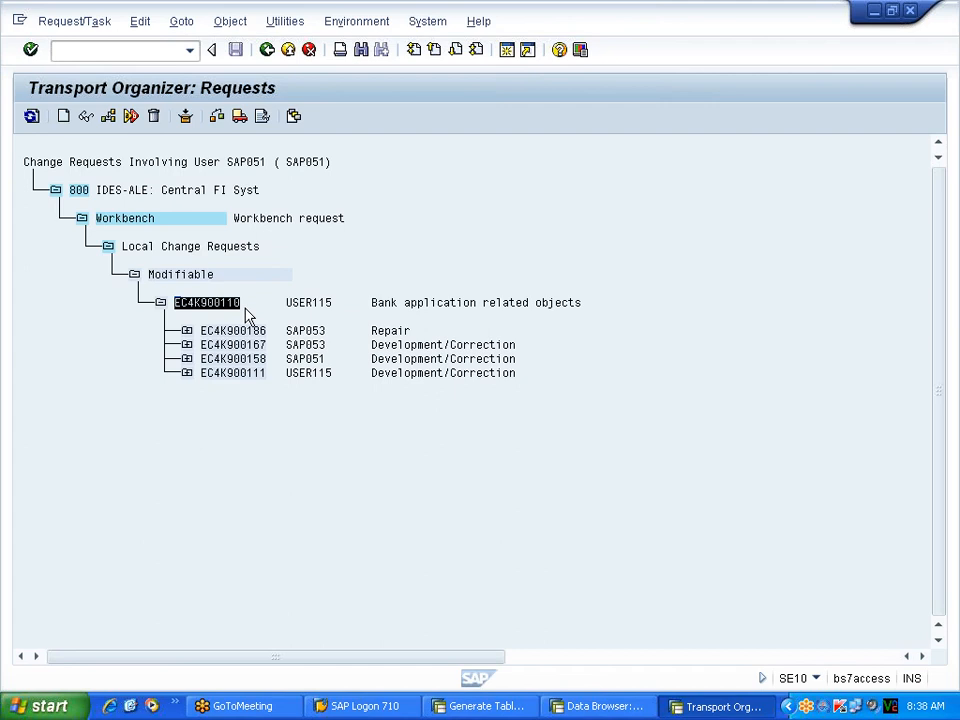
mouse_move(245, 308)
mouse_down()
mouse_move(208, 312)
mouse_move(204, 303)
mouse_move(242, 303)
mouse_up()
key(ctrl+c)
drag(182, 316, 253, 311)
click(233, 307)
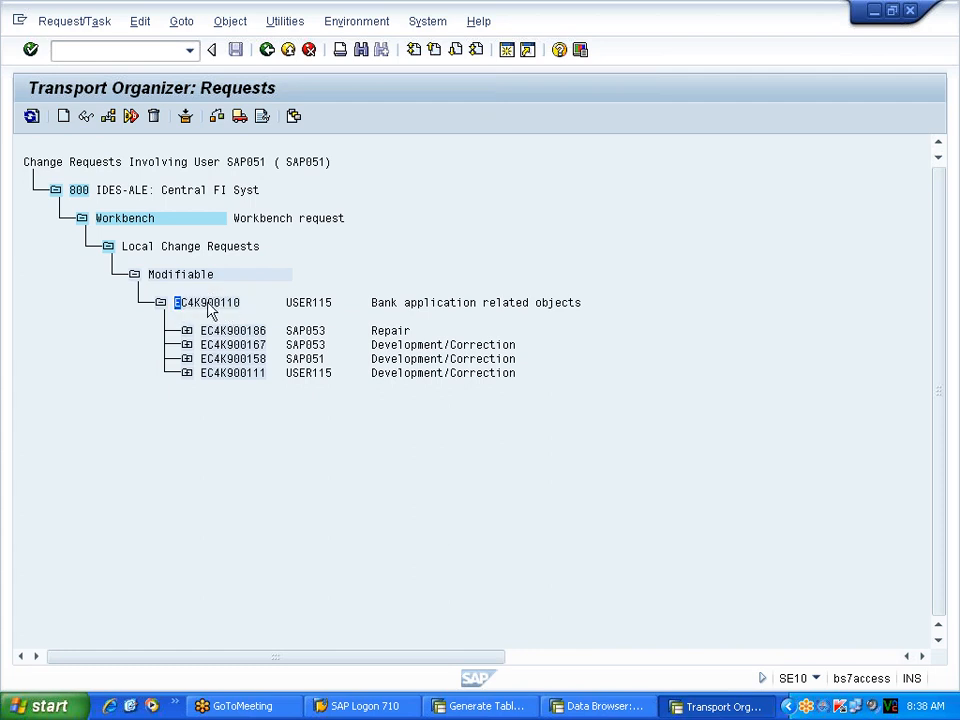
Examine how request EC4K900110 relates to the tasks beneath it, from EC4K900186 to EC4K900111.
click(210, 307)
click(219, 302)
drag(176, 302, 242, 313)
drag(177, 302, 243, 303)
click(197, 302)
click(210, 332)
click(210, 346)
click(210, 359)
click(210, 373)
click(180, 302)
drag(180, 302, 280, 385)
drag(180, 312, 280, 384)
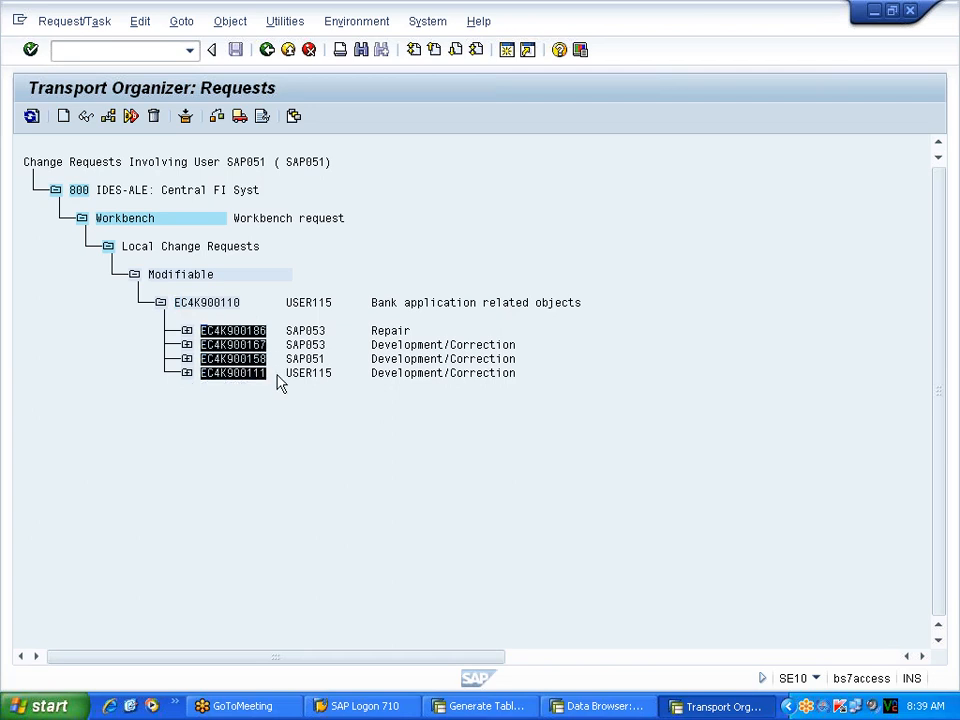
drag(277, 376, 276, 376)
Expand task EC4K900186 to its search help definition, point out S_MAT1_APPEND, and collapse the task again.
click(188, 332)
click(212, 359)
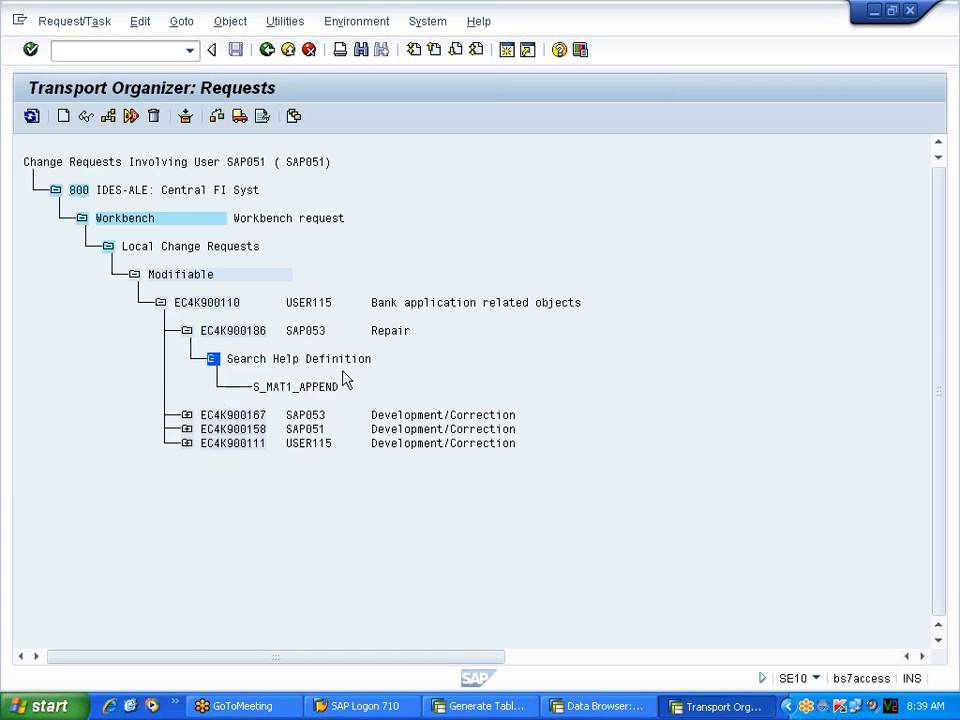
drag(255, 389, 338, 395)
click(187, 333)
Examine the programs and the table recorded in task EC4K900167, then collapse the task.
click(187, 345)
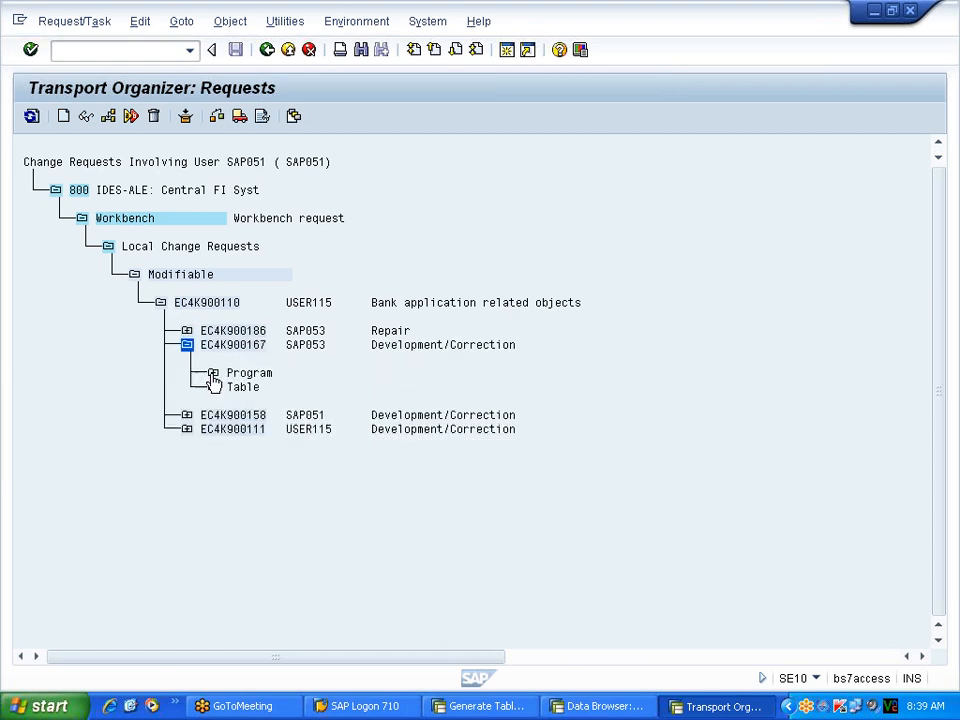
click(213, 373)
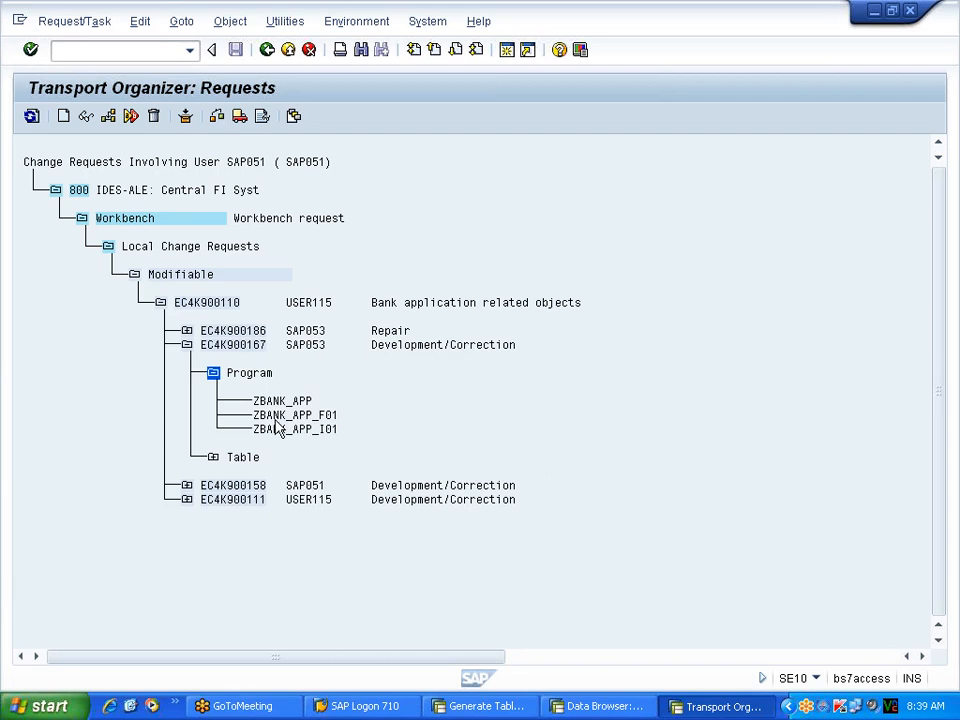
click(213, 373)
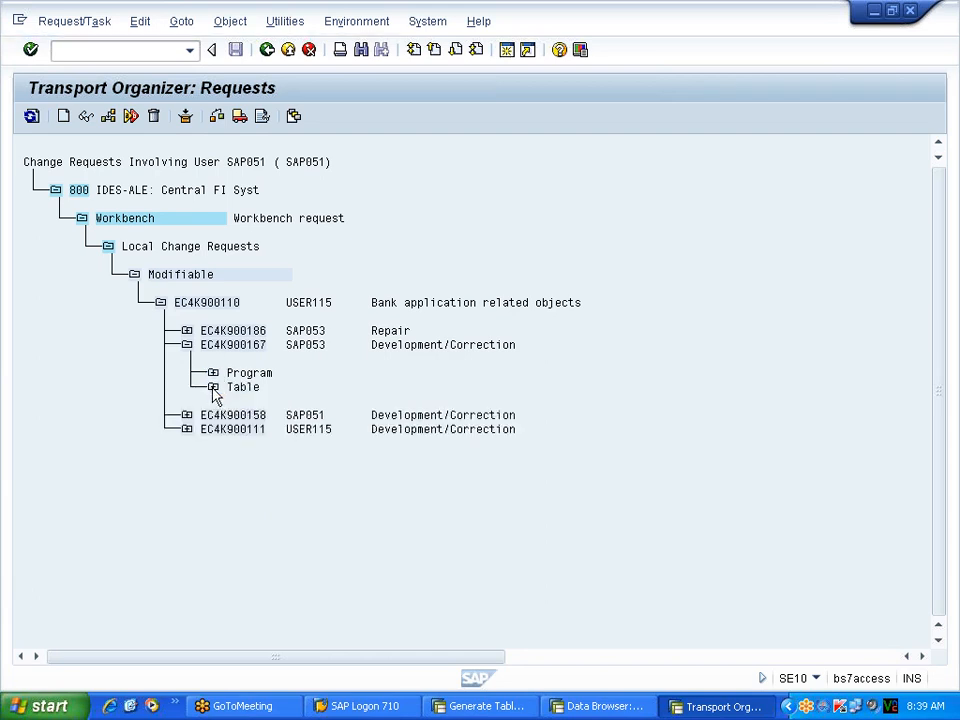
click(213, 387)
drag(263, 420, 345, 424)
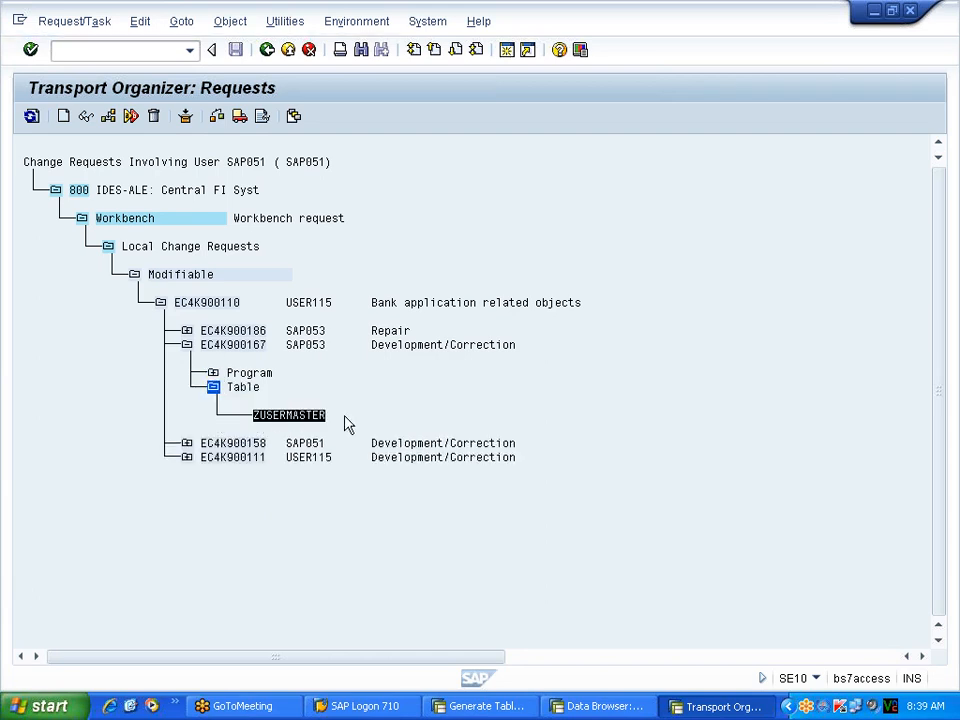
key(ctrl+c)
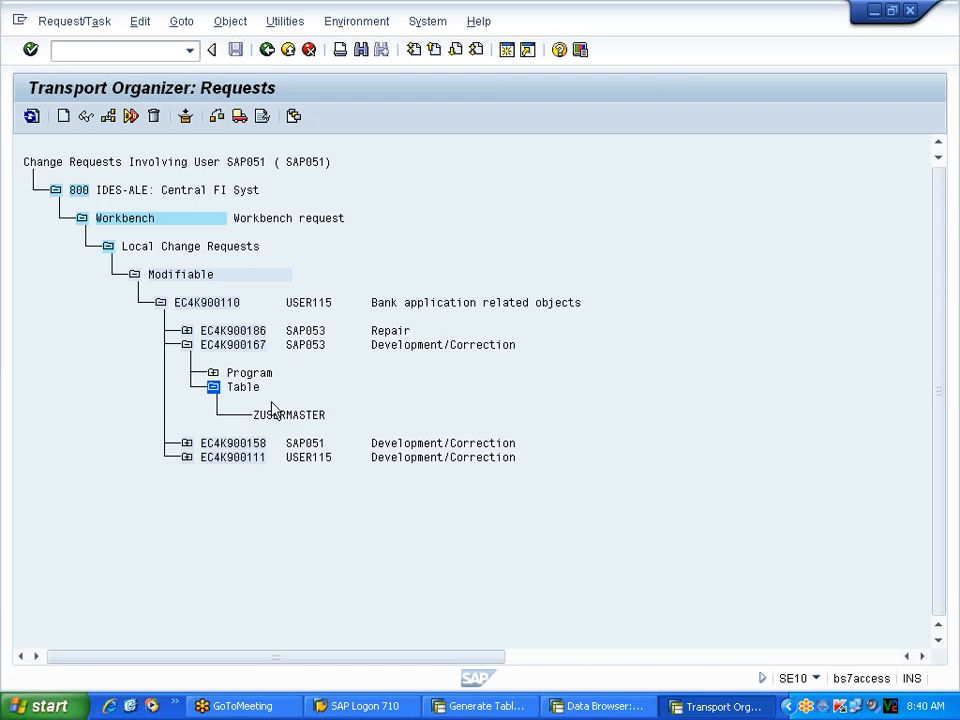
click(213, 386)
click(187, 346)
click(215, 345)
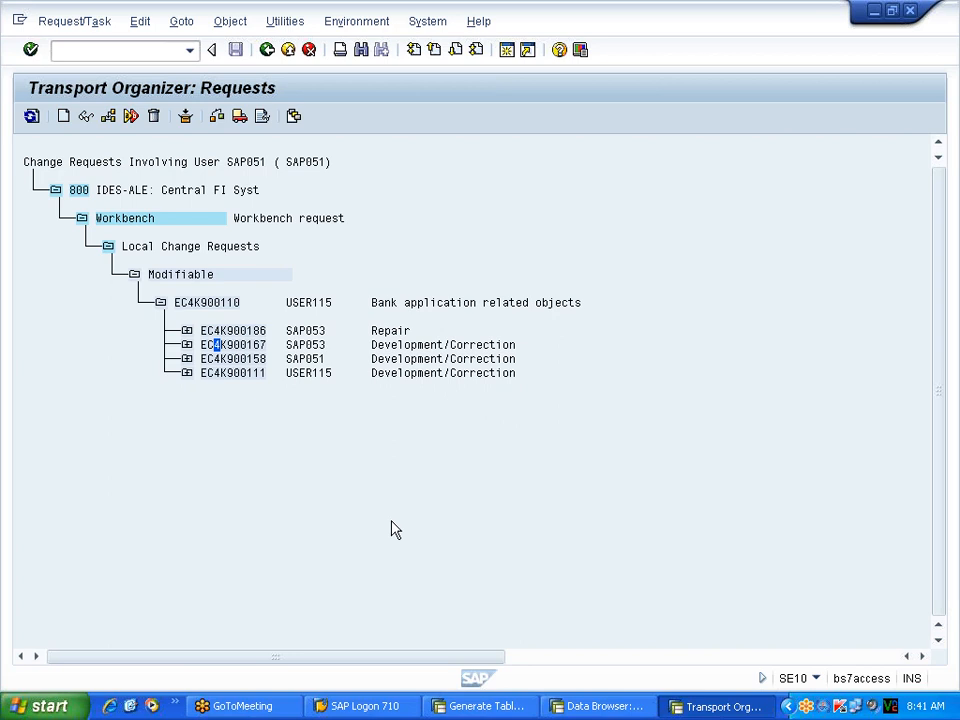
Open the ABAP Editor with transaction se38 in a new session and try to create program ZTEST_009.
click(510, 49)
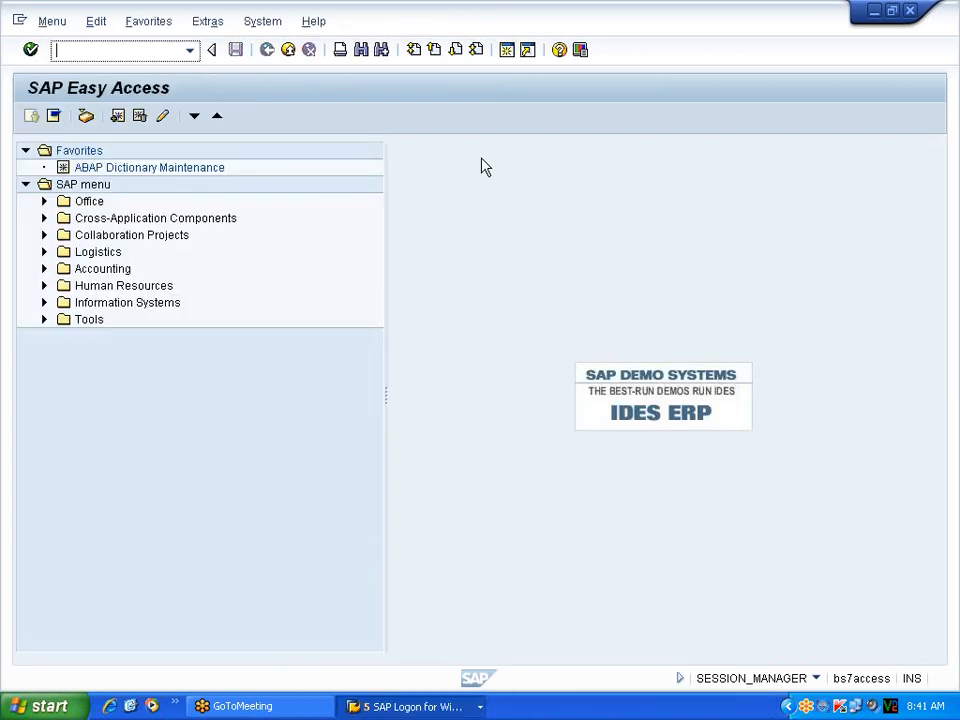
text(se38)
key(Return)
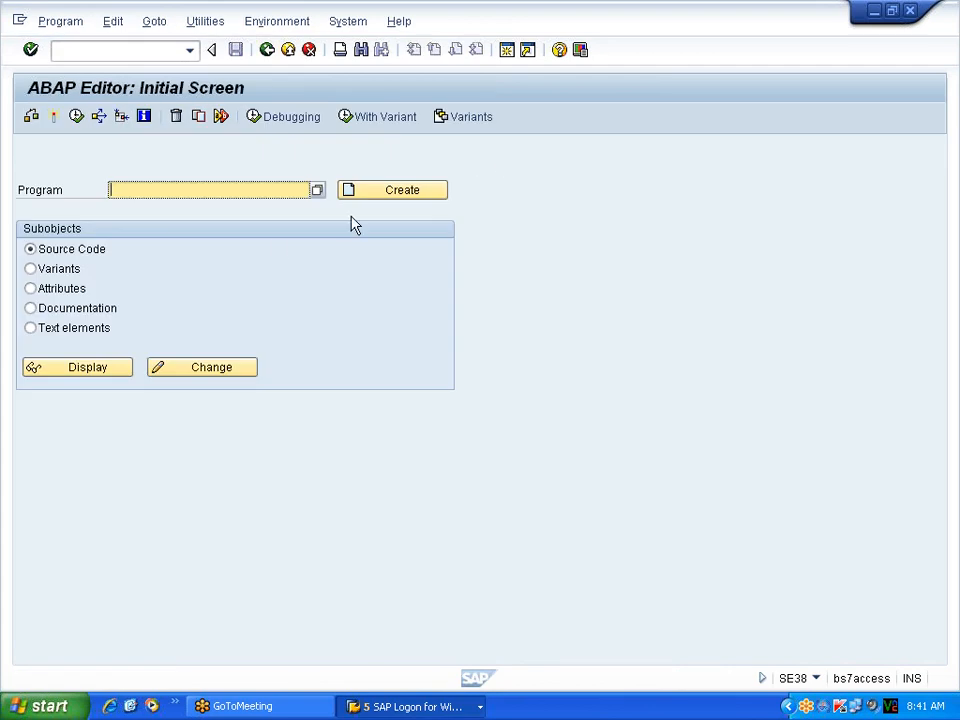
click(182, 190)
click(178, 207)
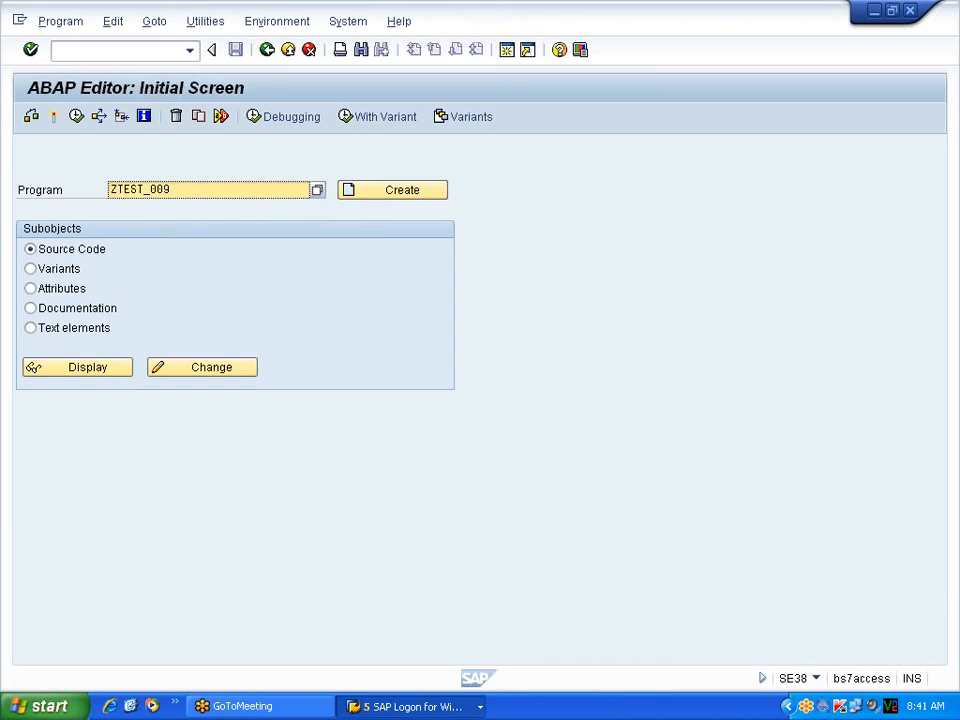
click(381, 198)
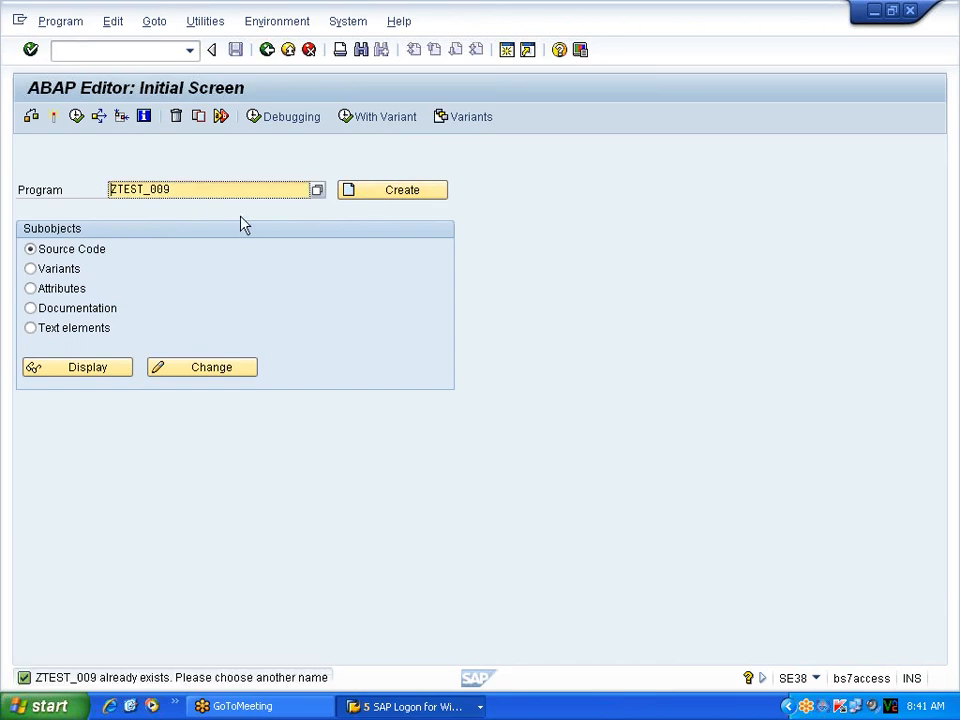
Search for existing programs matching ZTEST_00* and close the list without picking one.
text(*)
key(F4)
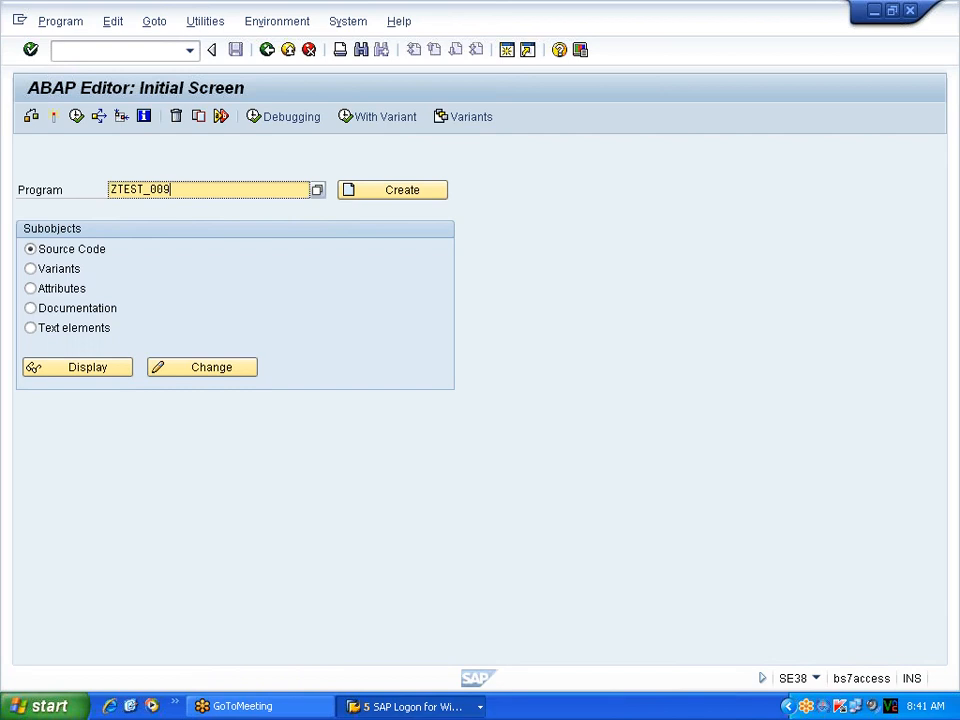
key(BackSpace)
text(*)
key(F4)
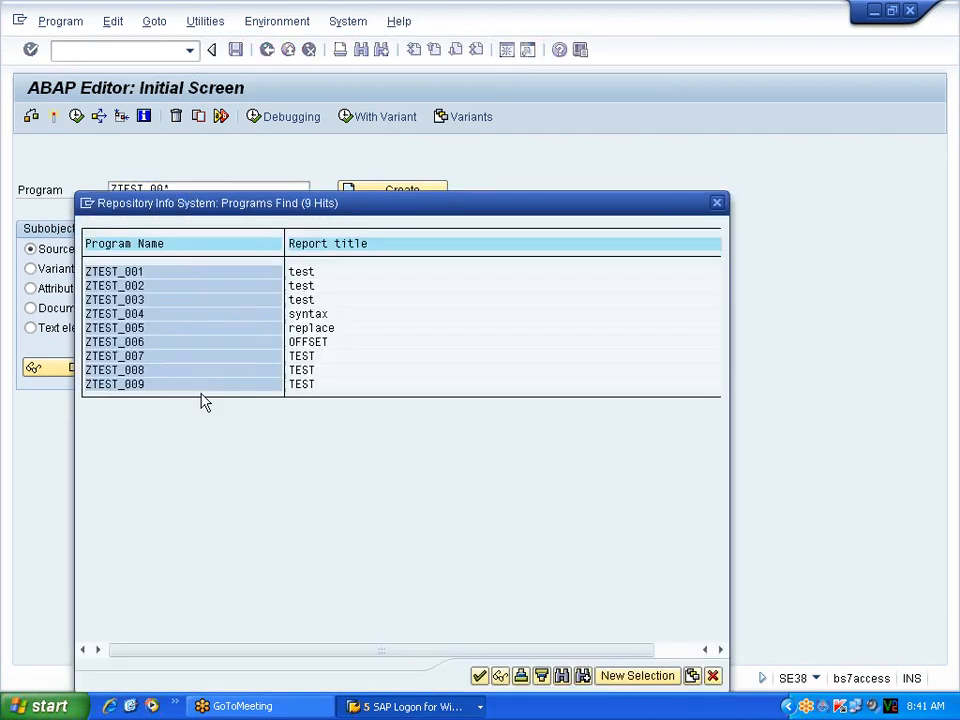
click(713, 676)
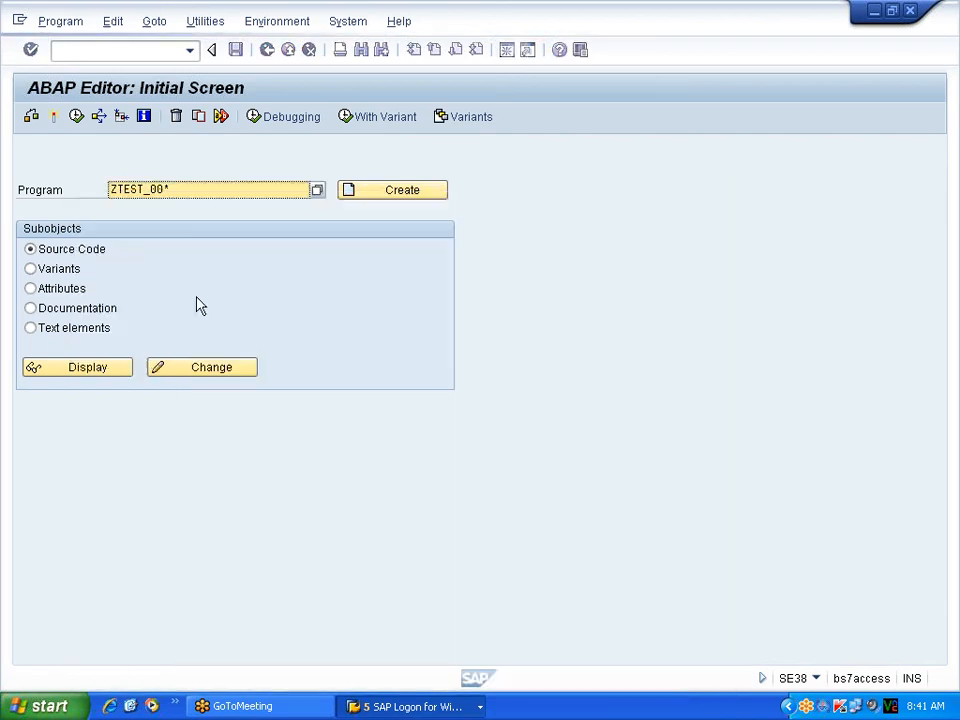
Create program ZTEST_010 with the title test and the type Executable program, and save its attributes.
key(BackSpace)
key(BackSpace)
text(10)
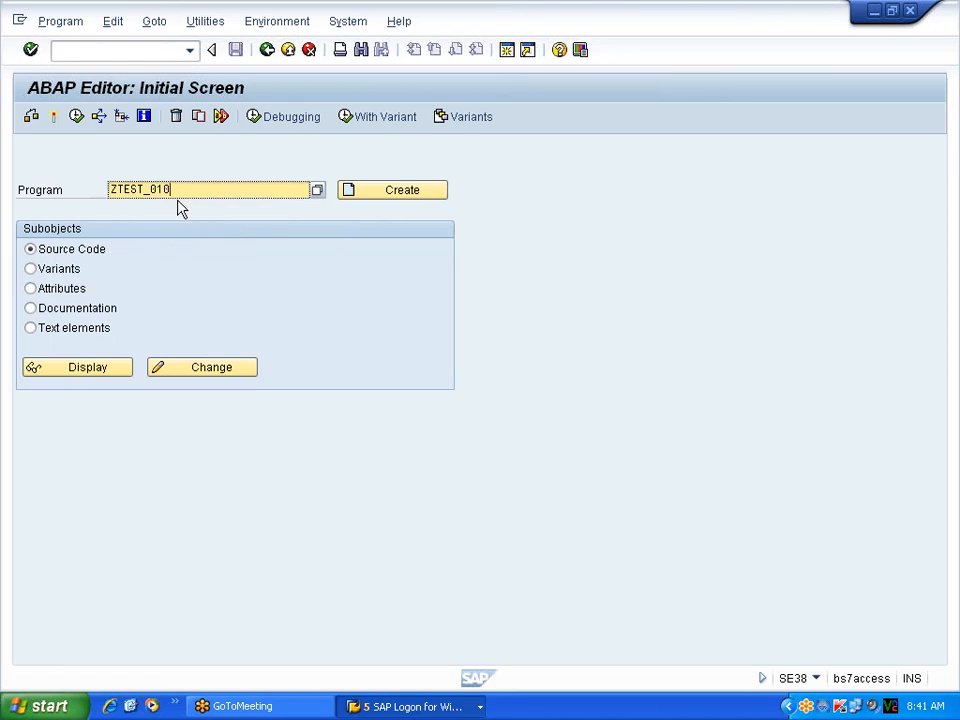
click(402, 195)
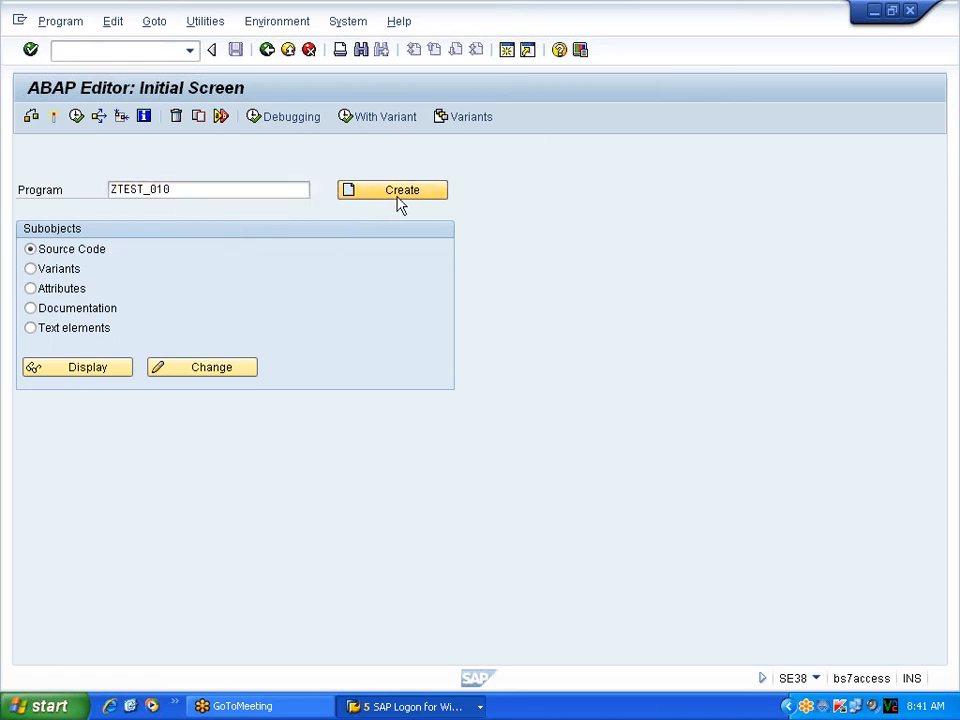
text(test)
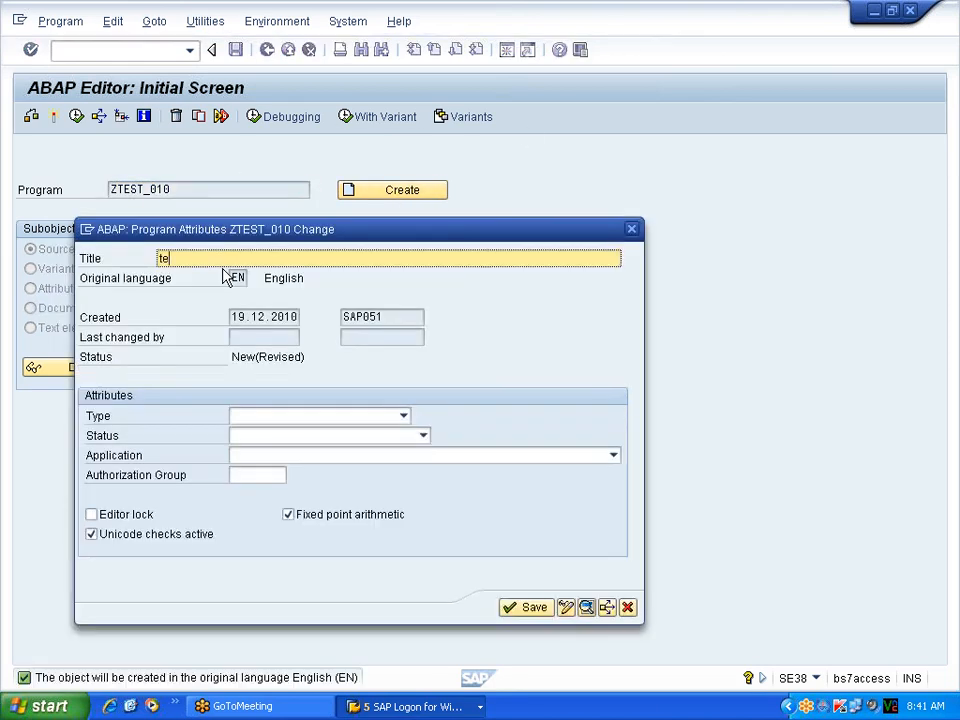
click(308, 417)
click(308, 429)
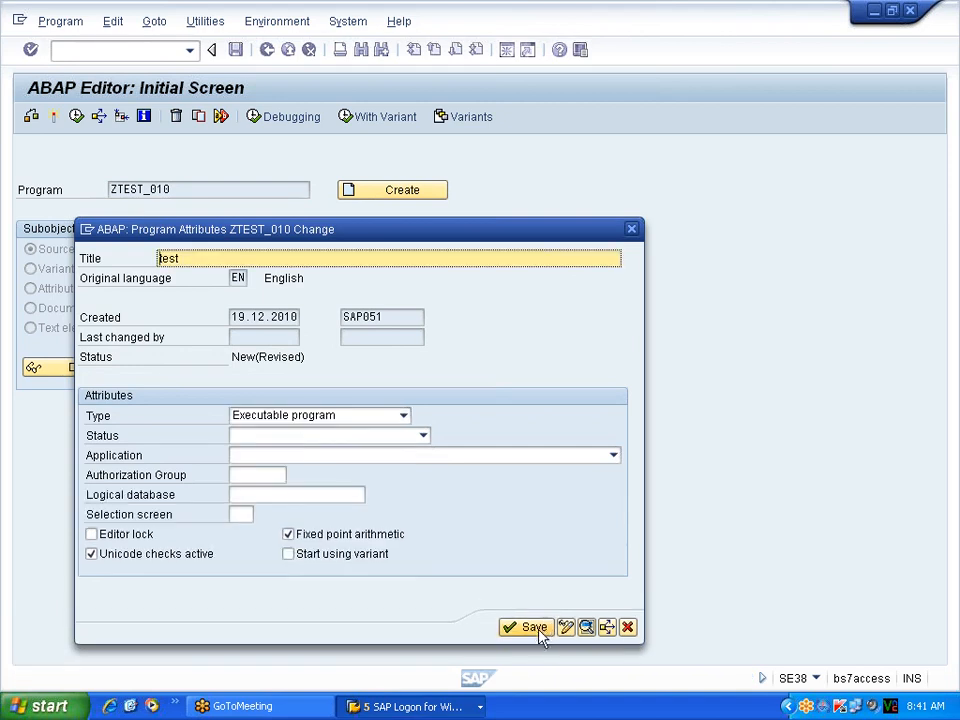
click(536, 628)
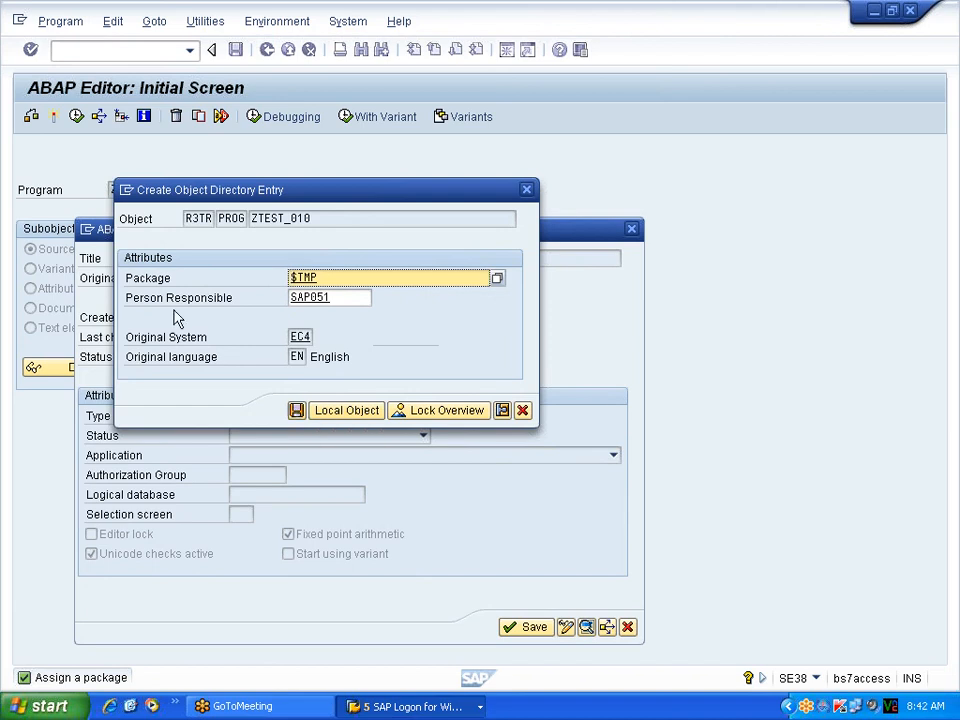
Replace the package of program ZTEST_010 with the pattern z* and search for matching packages.
click(135, 283)
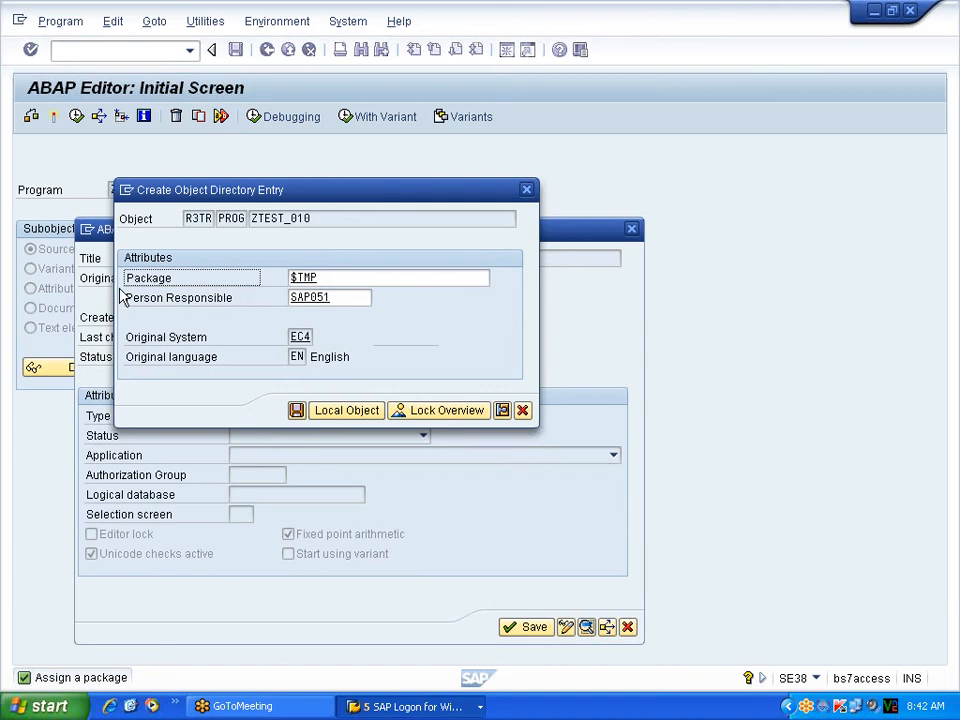
click(318, 278)
key(BackSpace)
key(BackSpace)
key(BackSpace)
key(BackSpace)
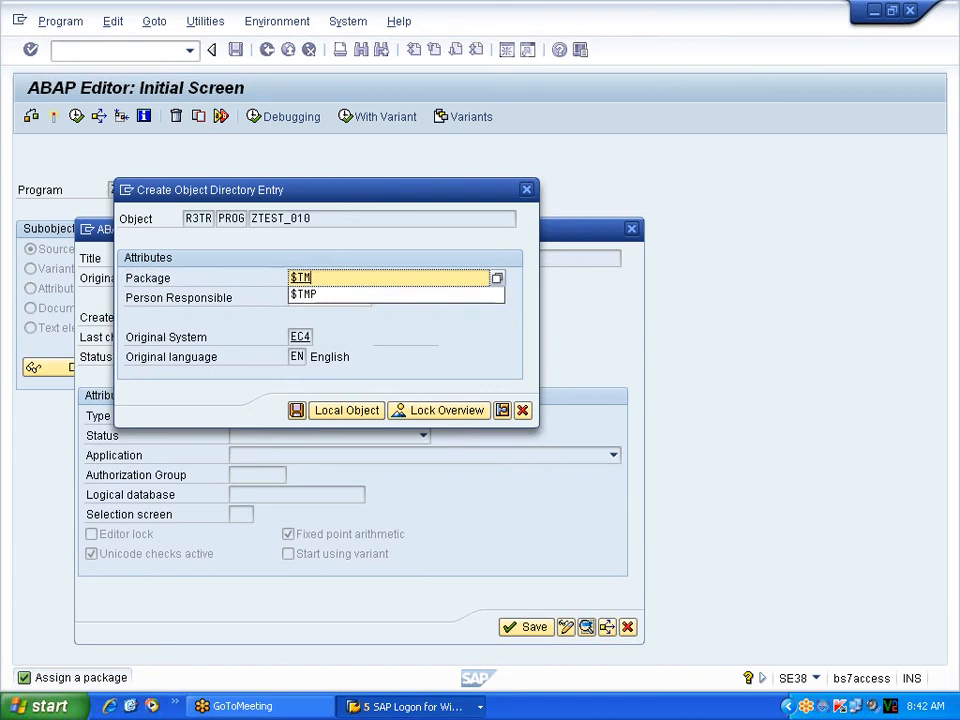
text(z*)
key(F4)
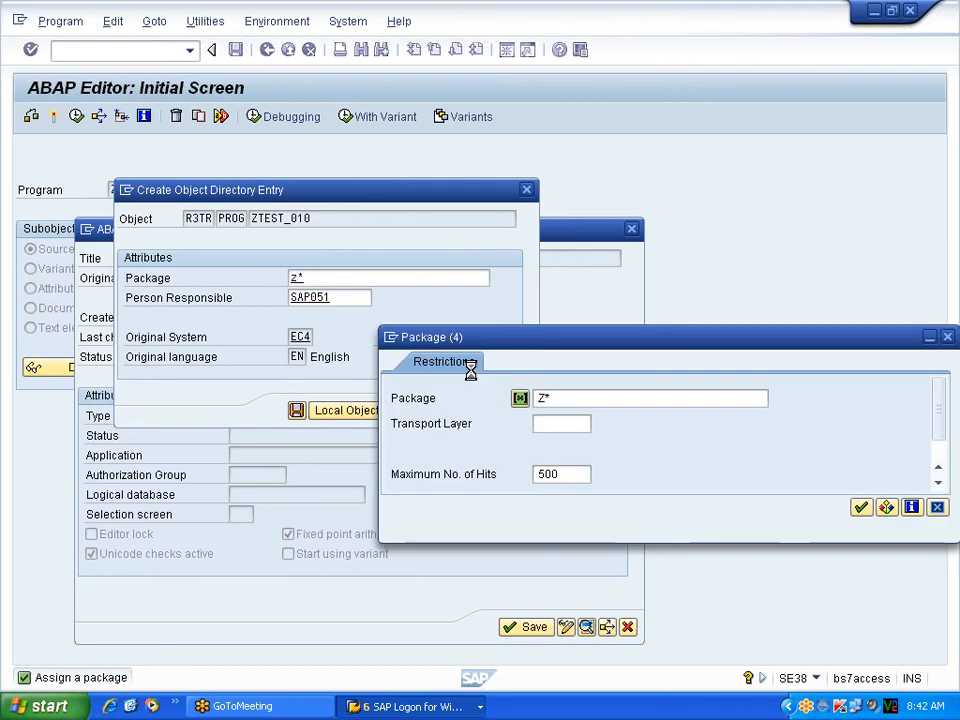
click(859, 507)
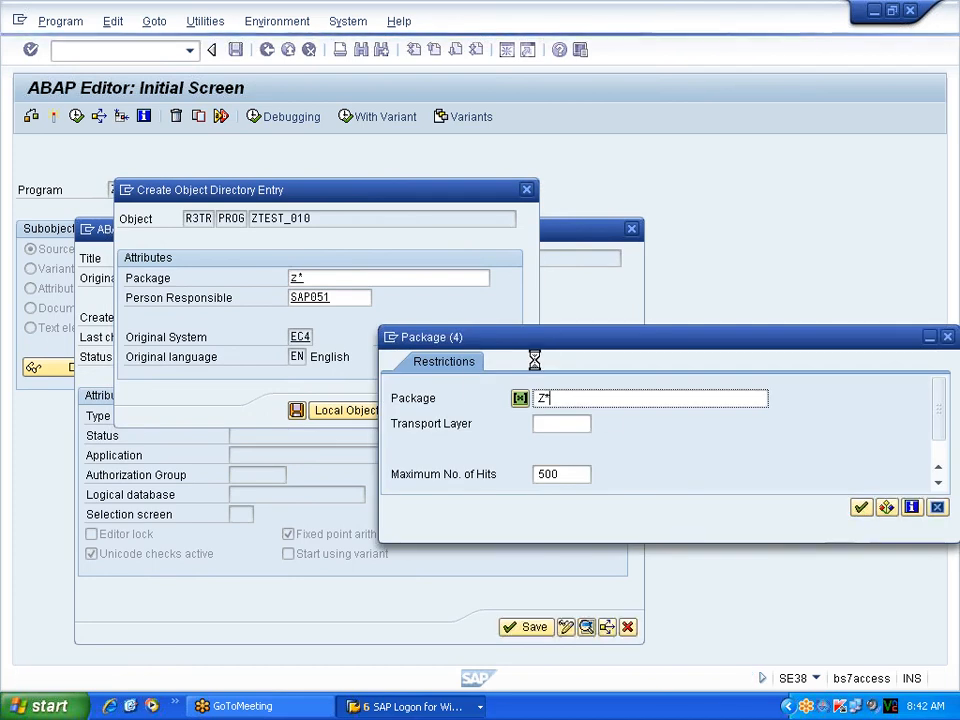
Pick package ZBUPA from the found packages and save the object directory entry of ZTEST_010.
scroll(336, 390, down, 9)
scroll(352, 420, down, 4)
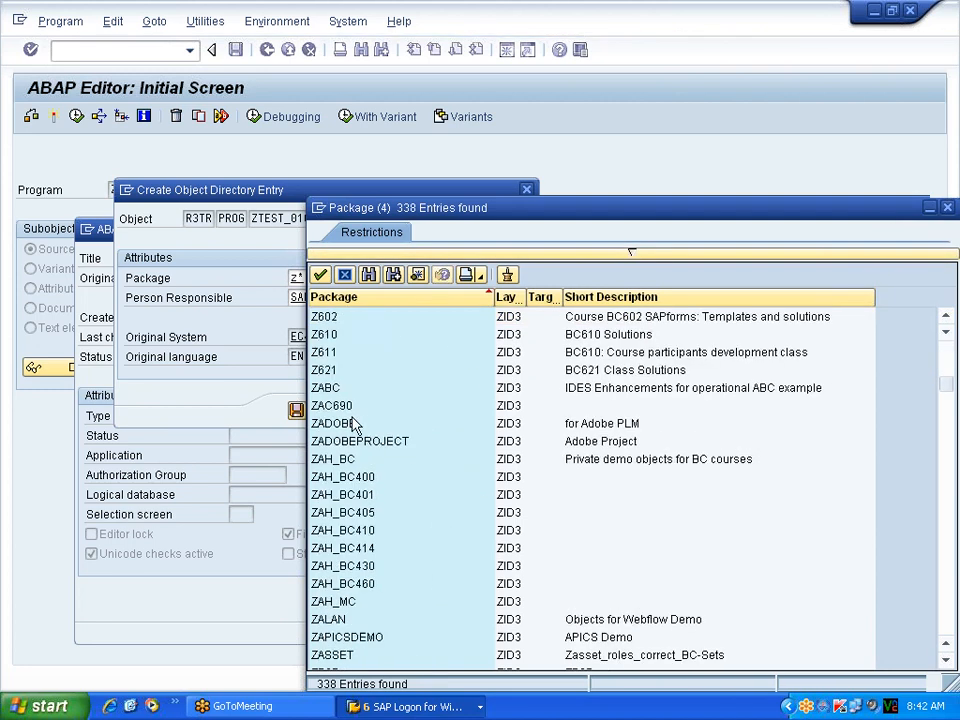
scroll(357, 428, down, 5)
scroll(360, 455, down, 3)
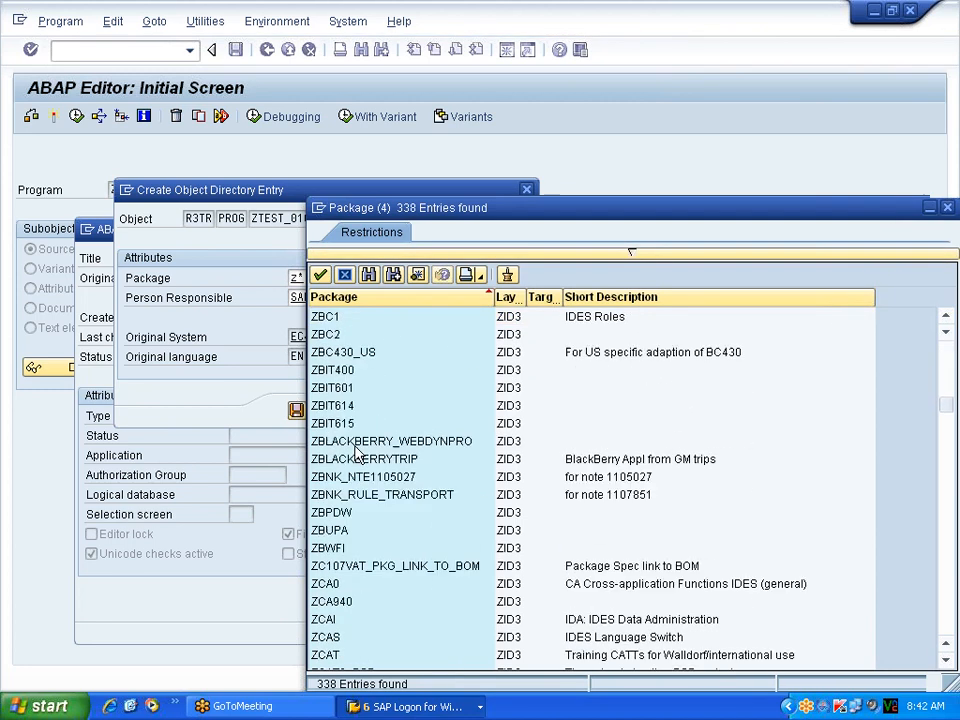
scroll(350, 480, down, 1)
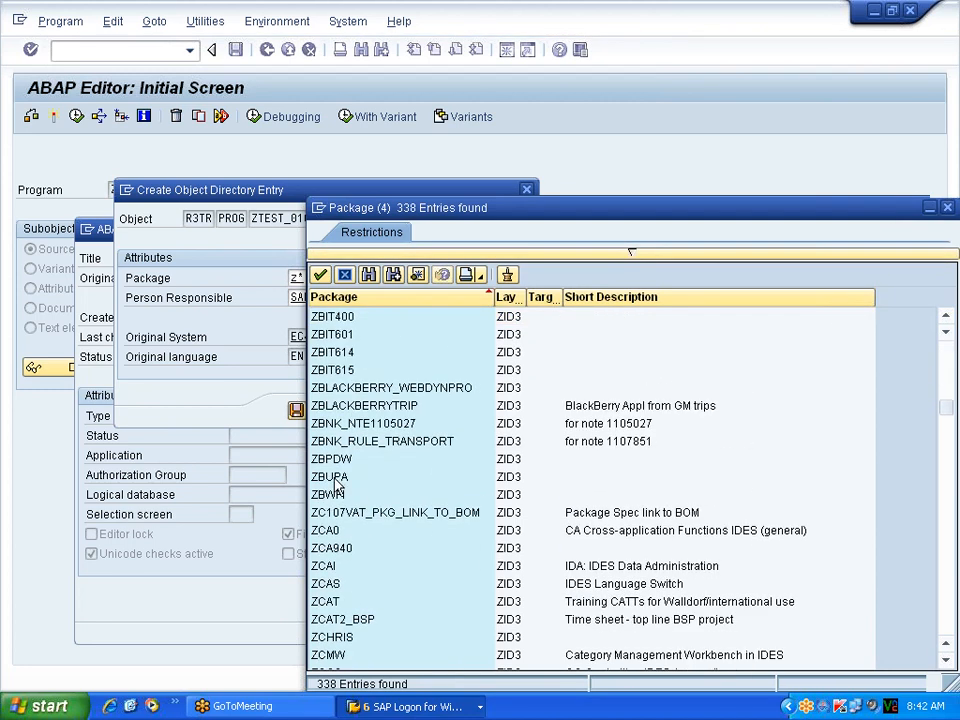
double_click(330, 477)
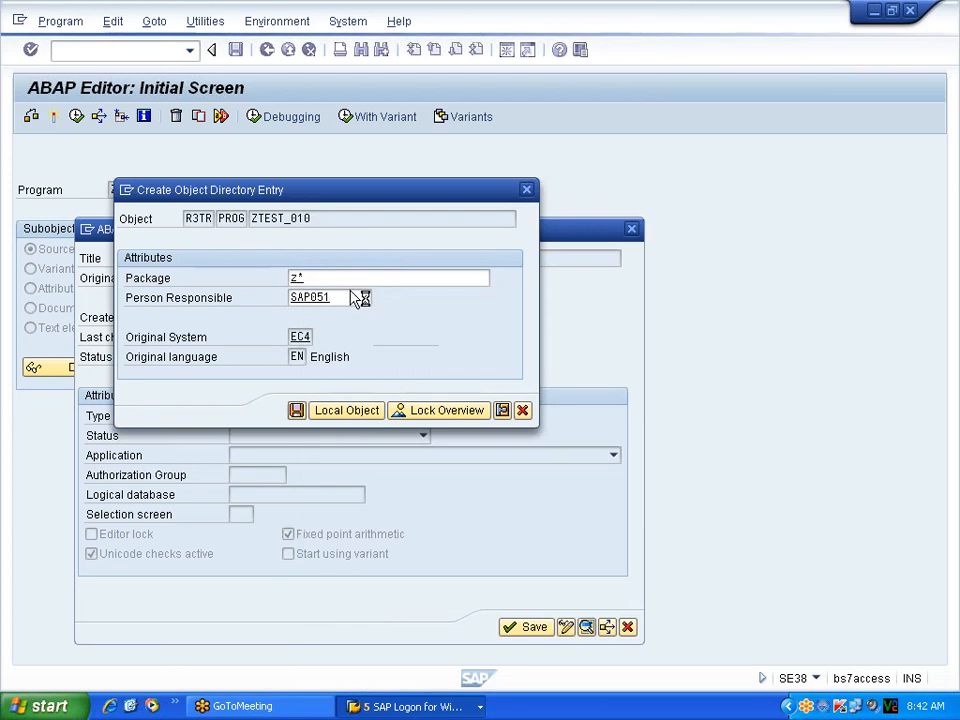
click(296, 411)
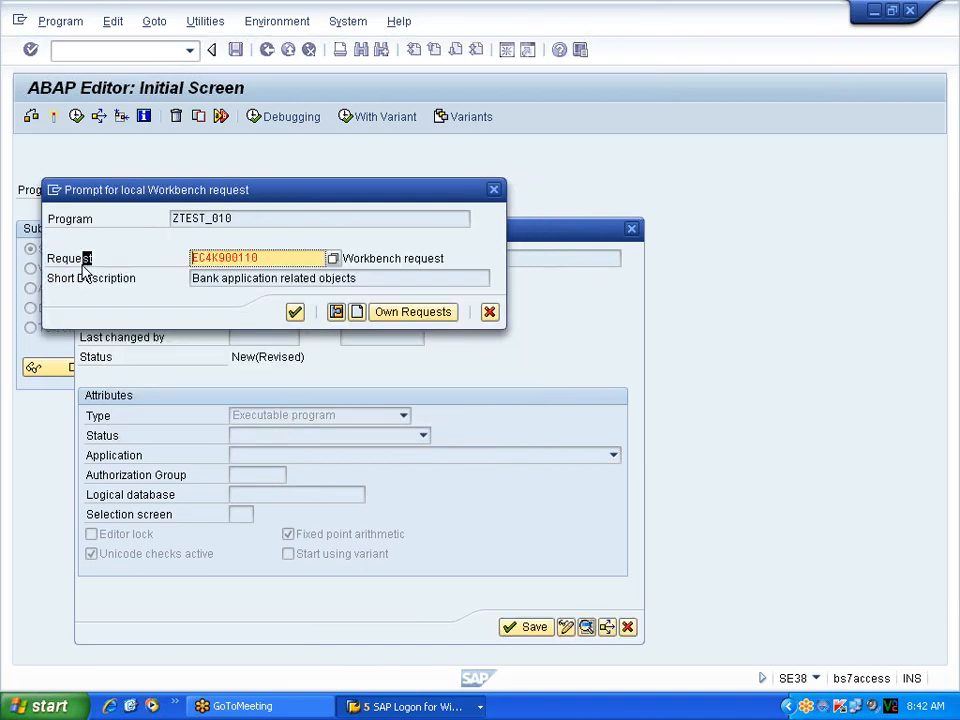
Examine the proposed workbench request and the list of own requests, then close the list without choosing one.
drag(260, 259, 190, 260)
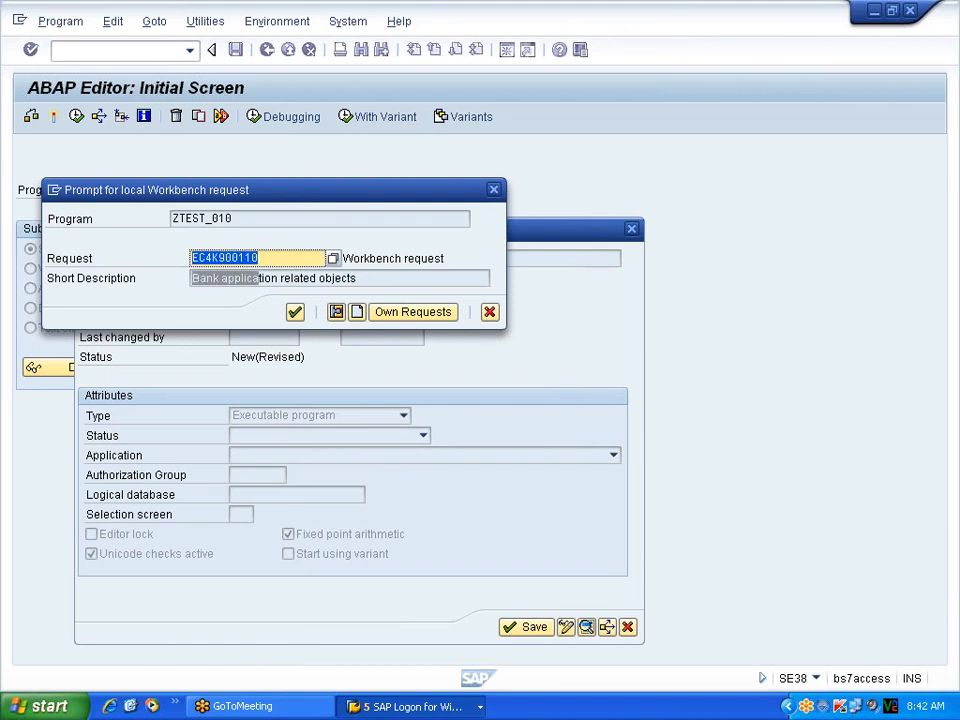
click(192, 260)
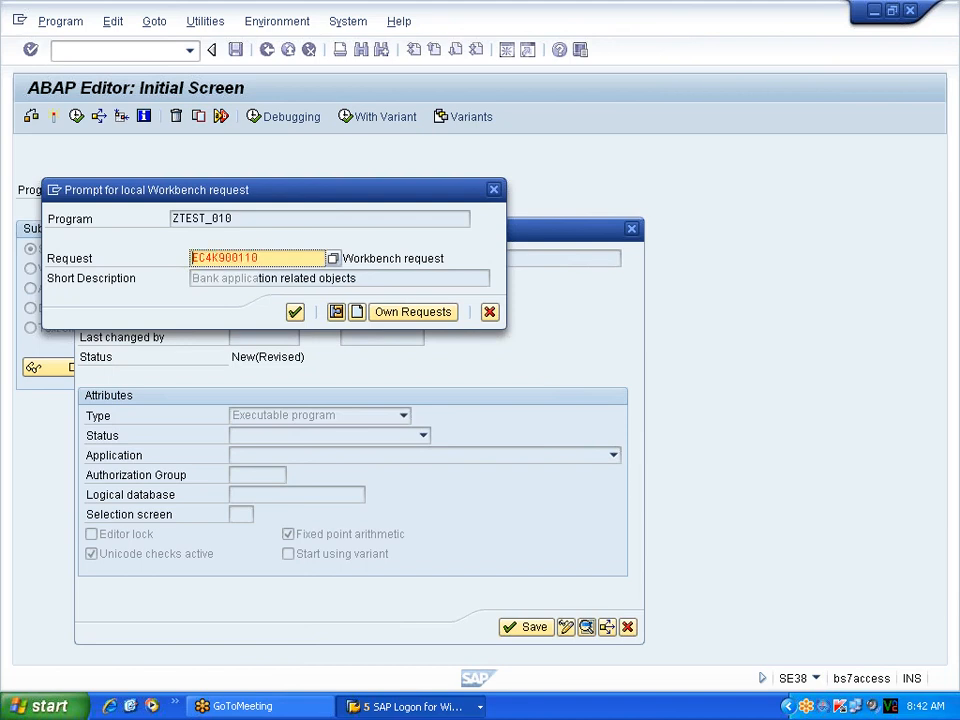
drag(192, 259, 225, 259)
click(191, 259)
click(188, 261)
click(357, 313)
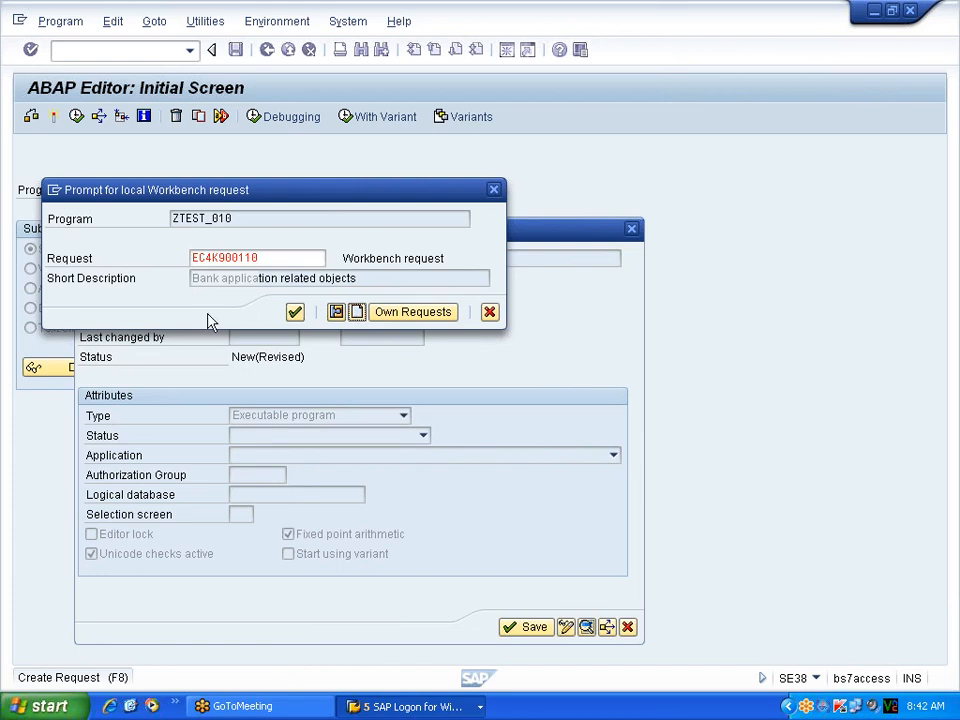
drag(281, 259, 190, 259)
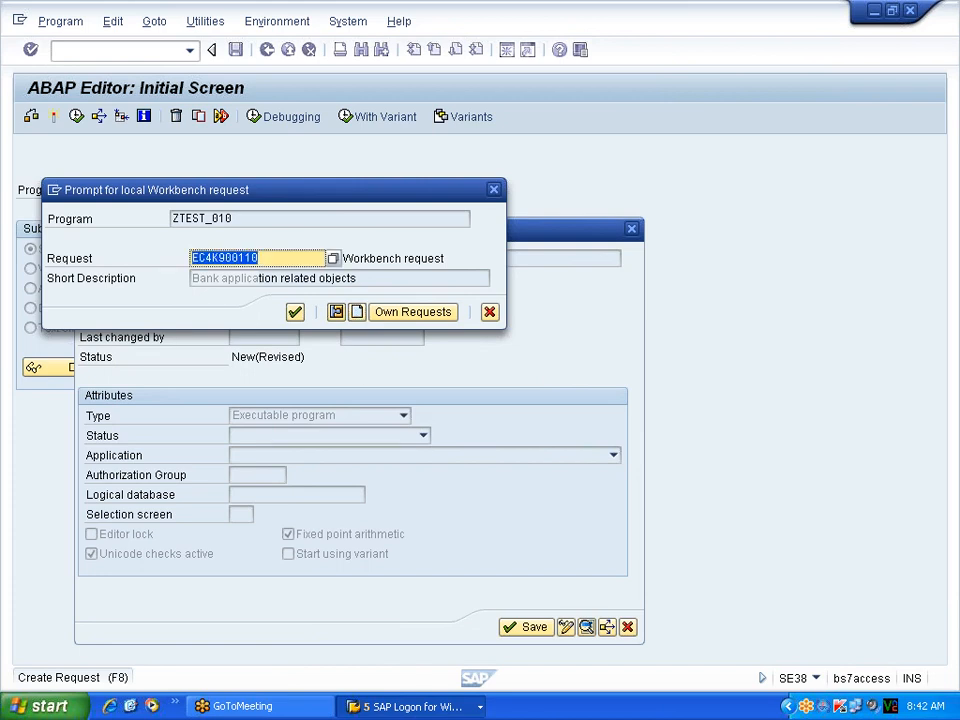
click(190, 260)
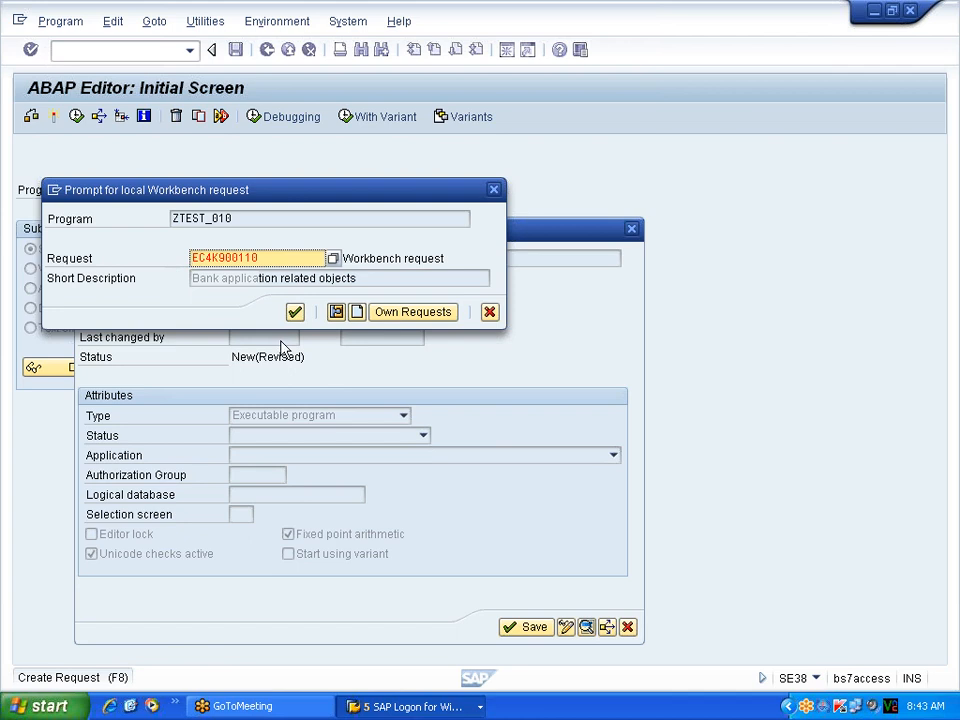
click(408, 314)
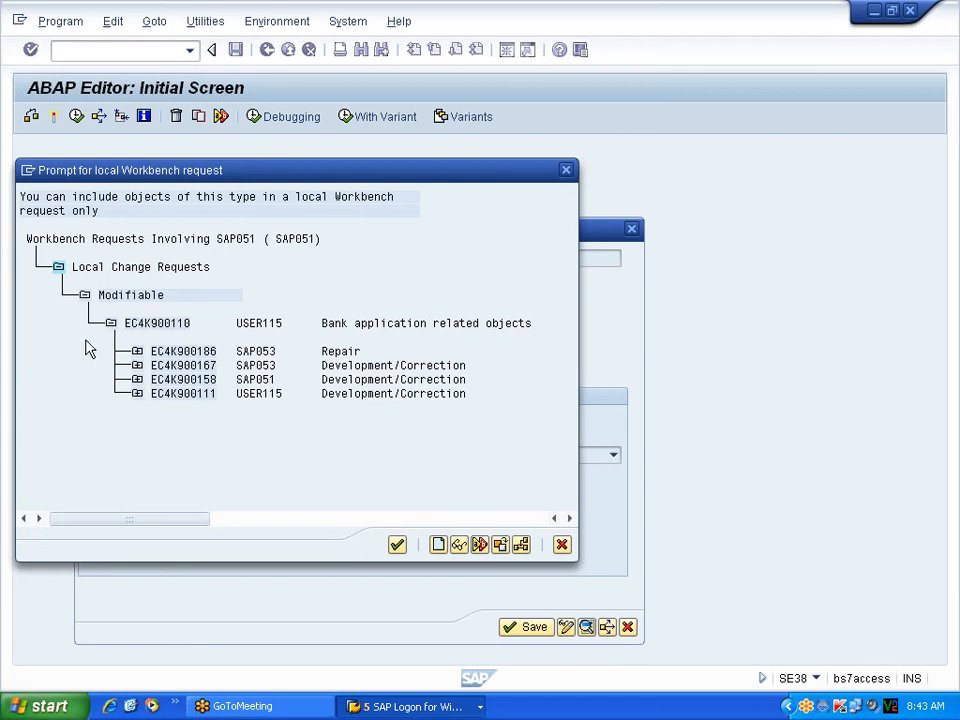
click(192, 355)
click(186, 380)
click(562, 545)
Create a new workbench request with the short description new TR and record program ZTEST_010 in it.
click(357, 312)
text(new TR)
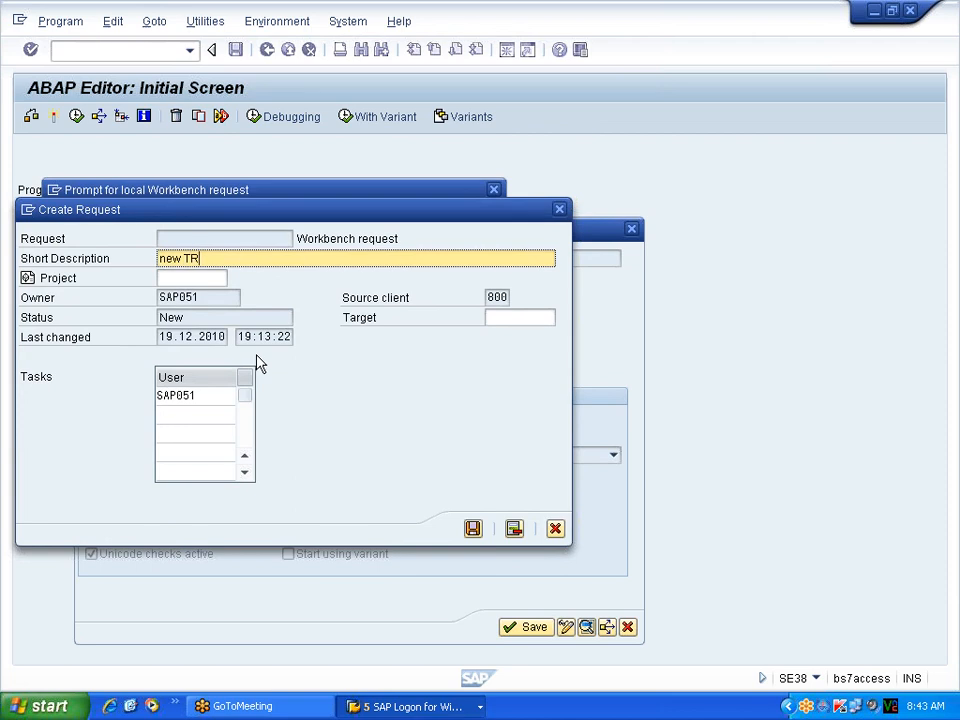
click(473, 529)
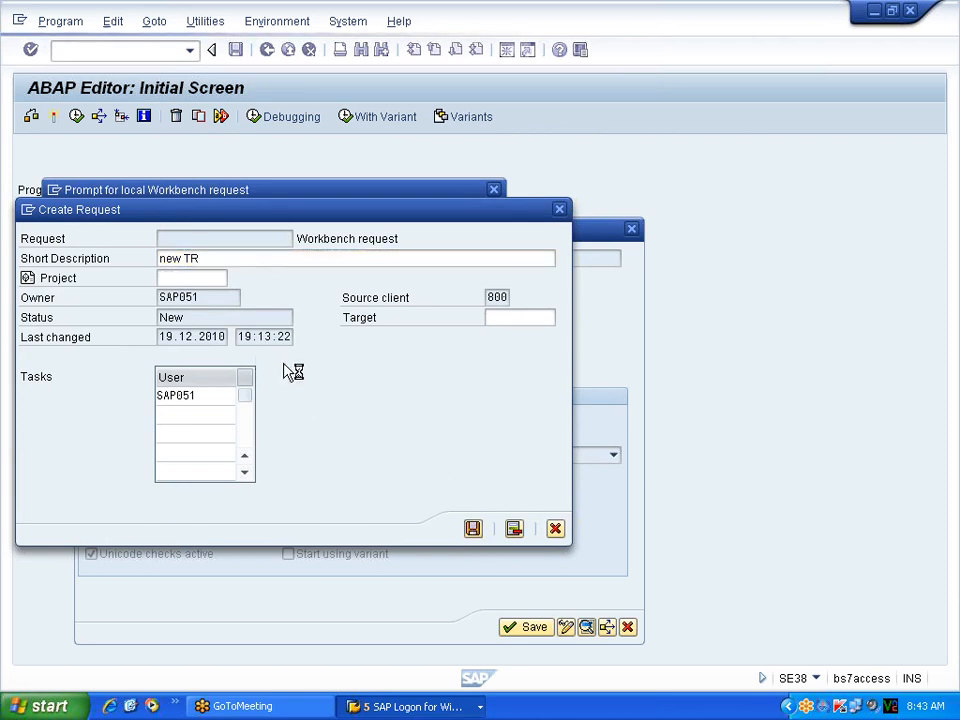
drag(261, 258, 192, 258)
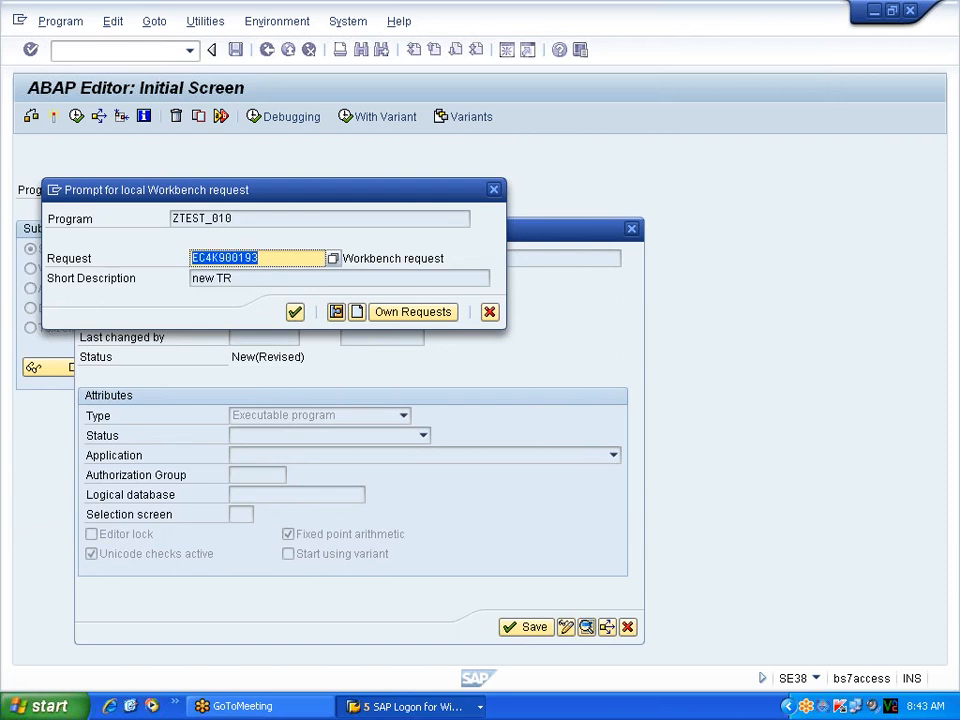
click(193, 260)
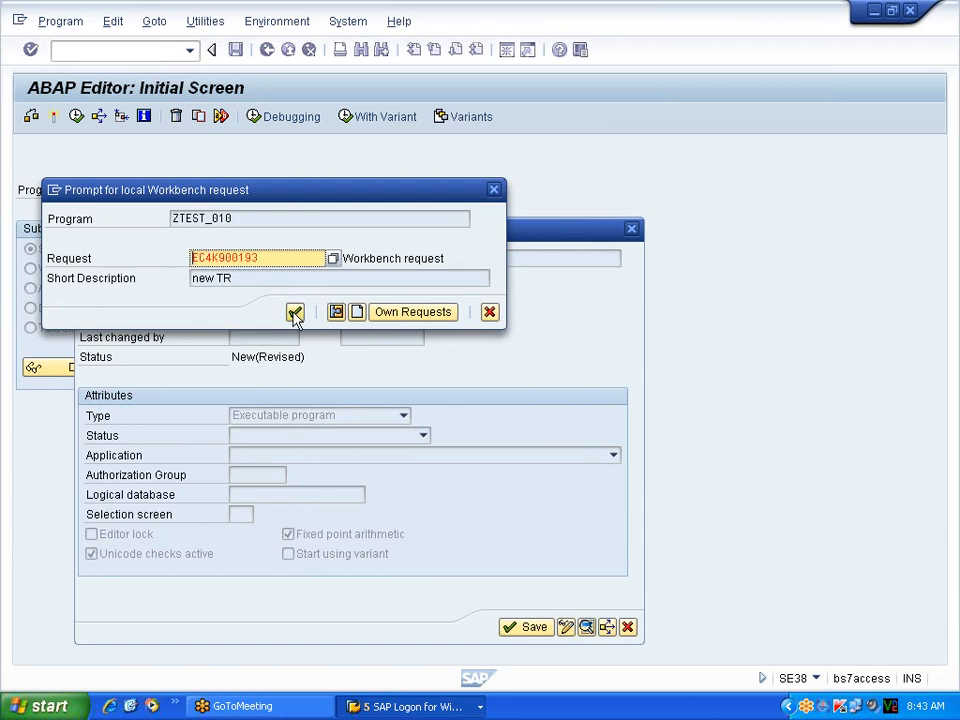
click(295, 313)
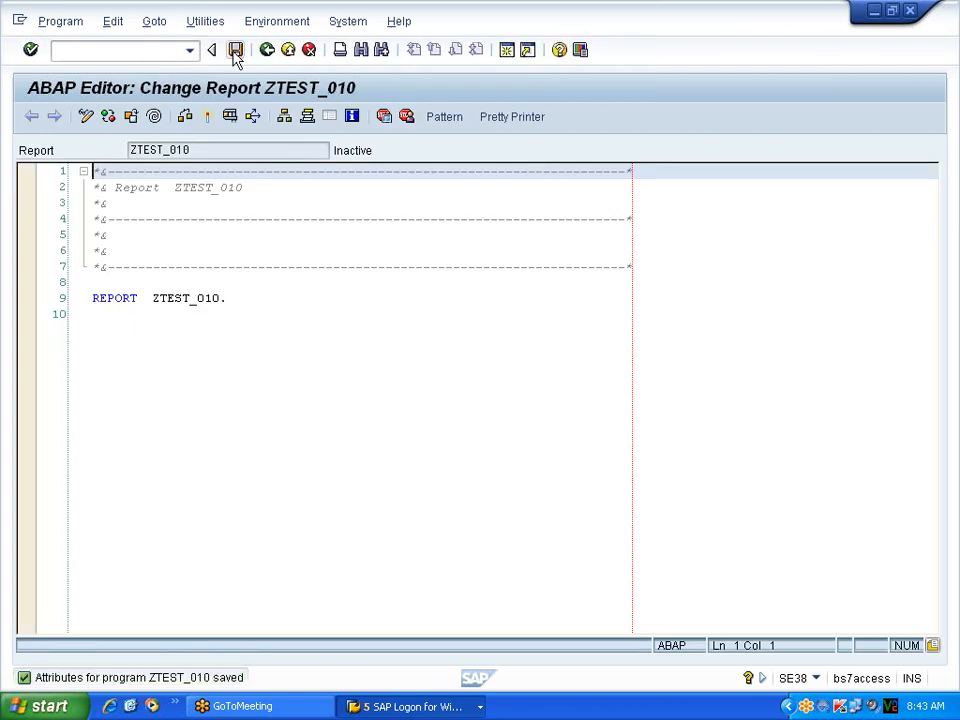
Open the Transport Organizer with transaction se10 in a new session and display the current user's modifiable requests.
click(507, 52)
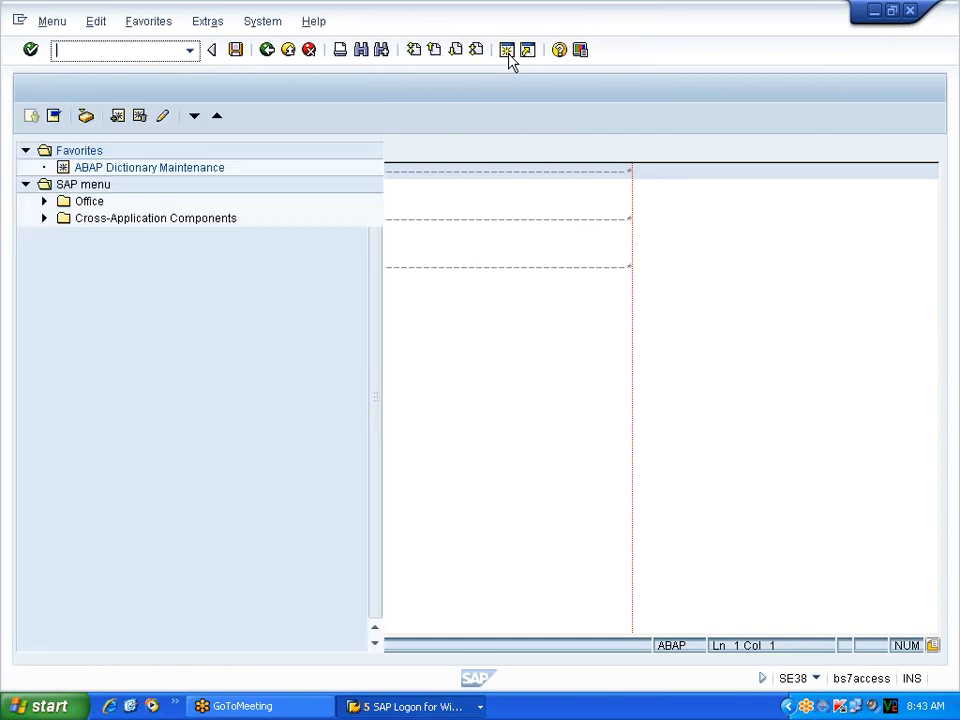
text(se11)
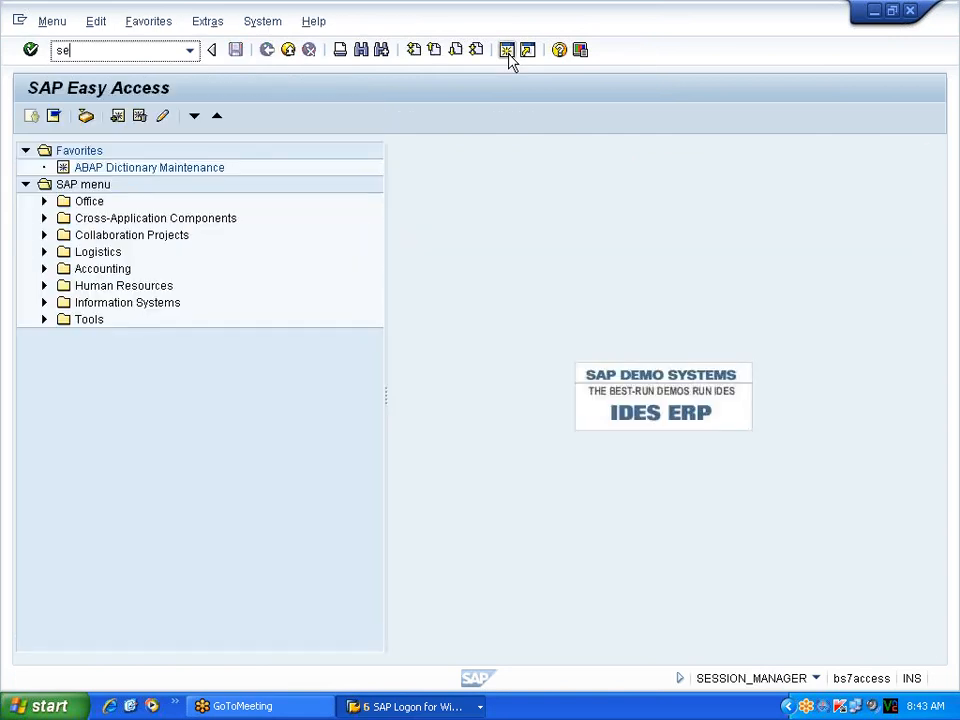
key(Return)
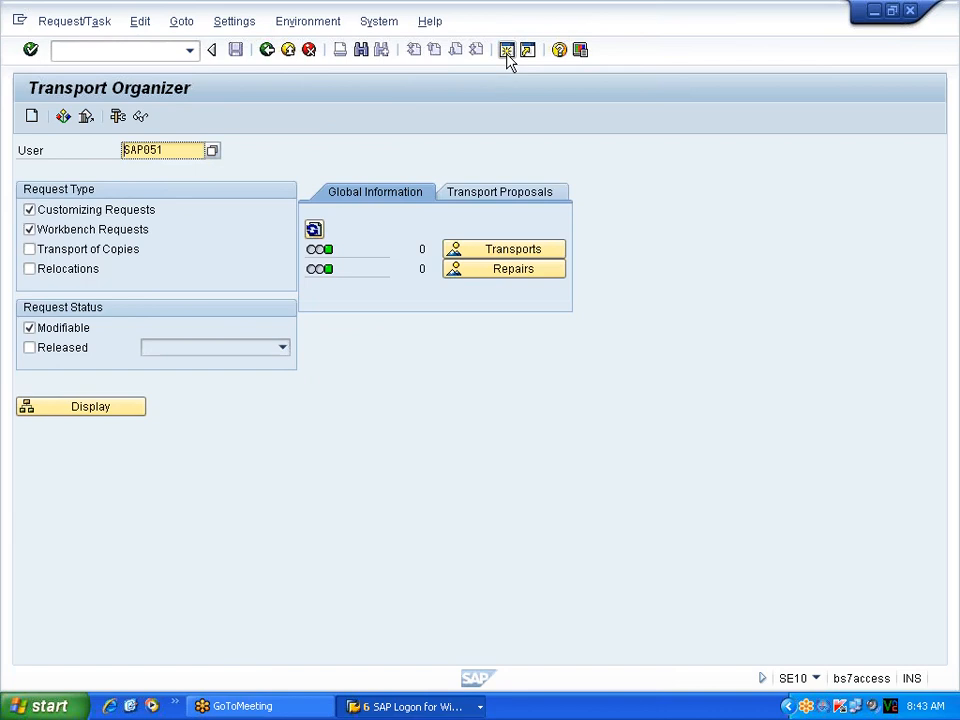
key(Return)
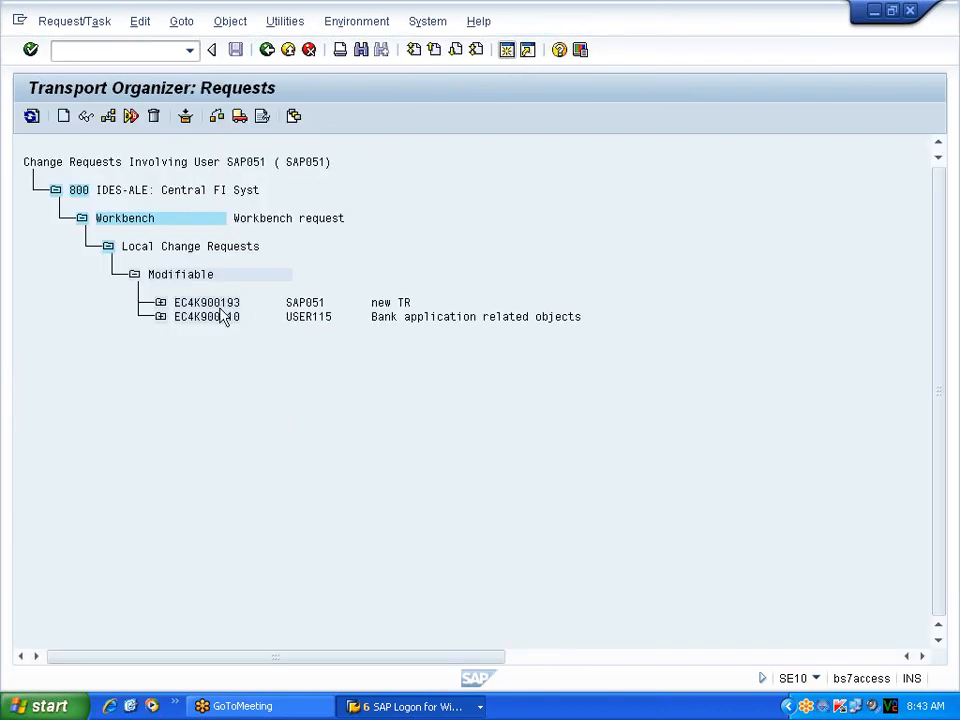
Inspect the number and description of the new TR request and expand it to show its task.
drag(367, 308, 427, 309)
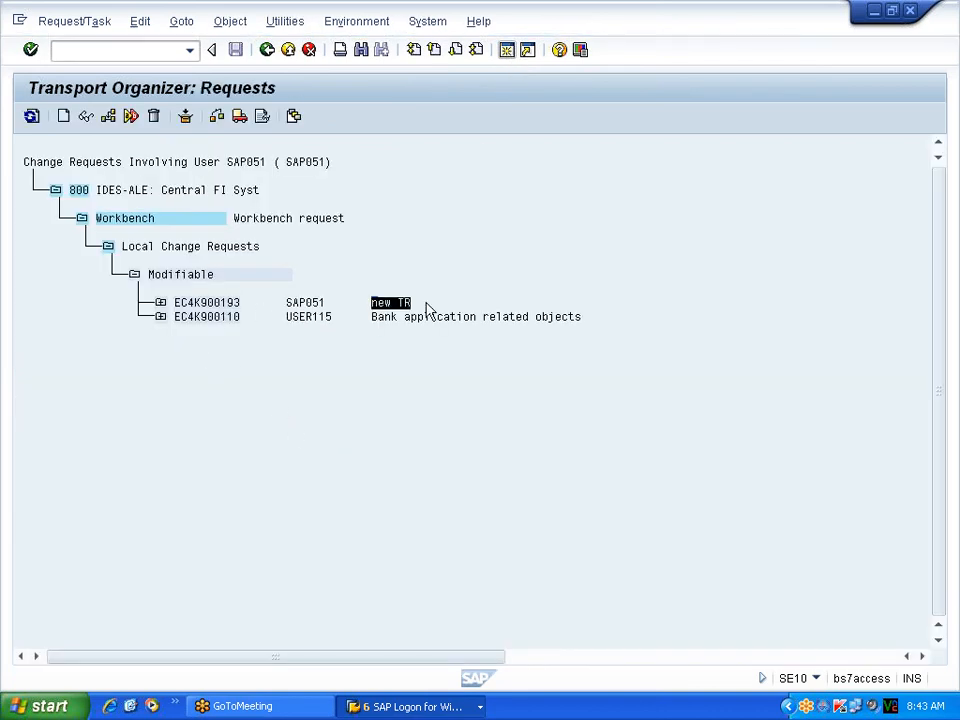
key(ctrl+c)
drag(175, 302, 243, 308)
key(ctrl+c)
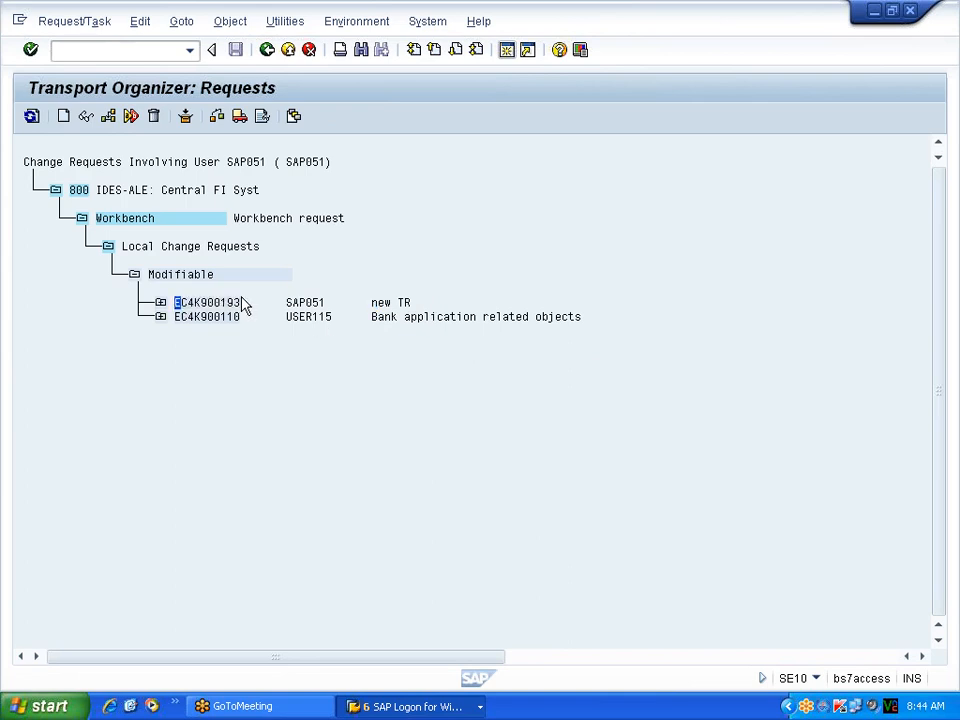
click(160, 303)
drag(204, 332, 285, 344)
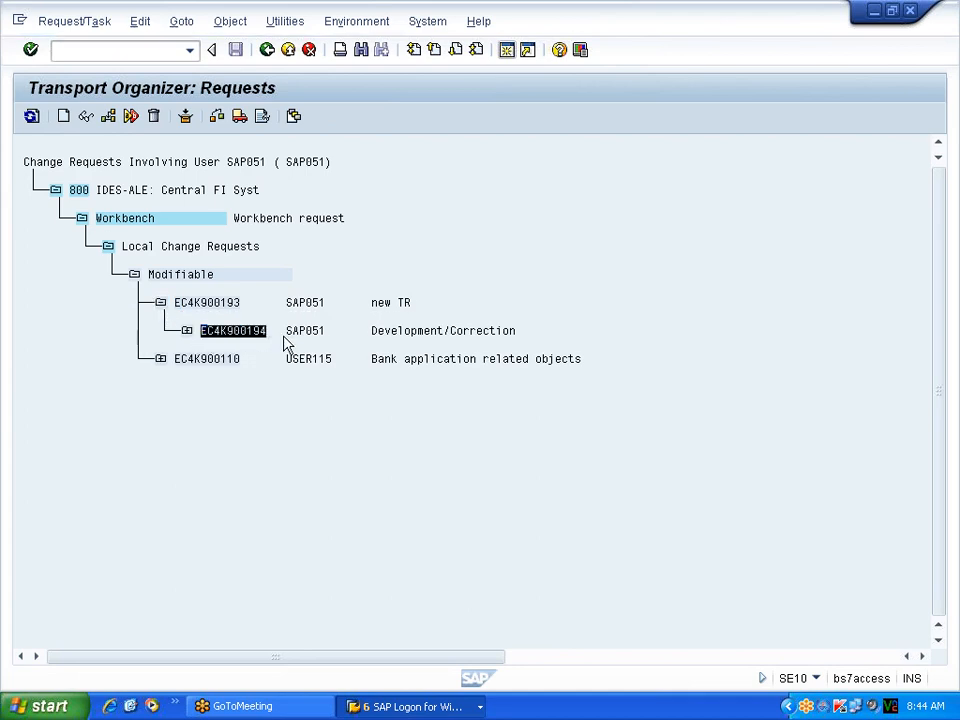
click(280, 344)
Expand the Development/Correction task of the new TR request to examine the program recorded in it.
click(187, 331)
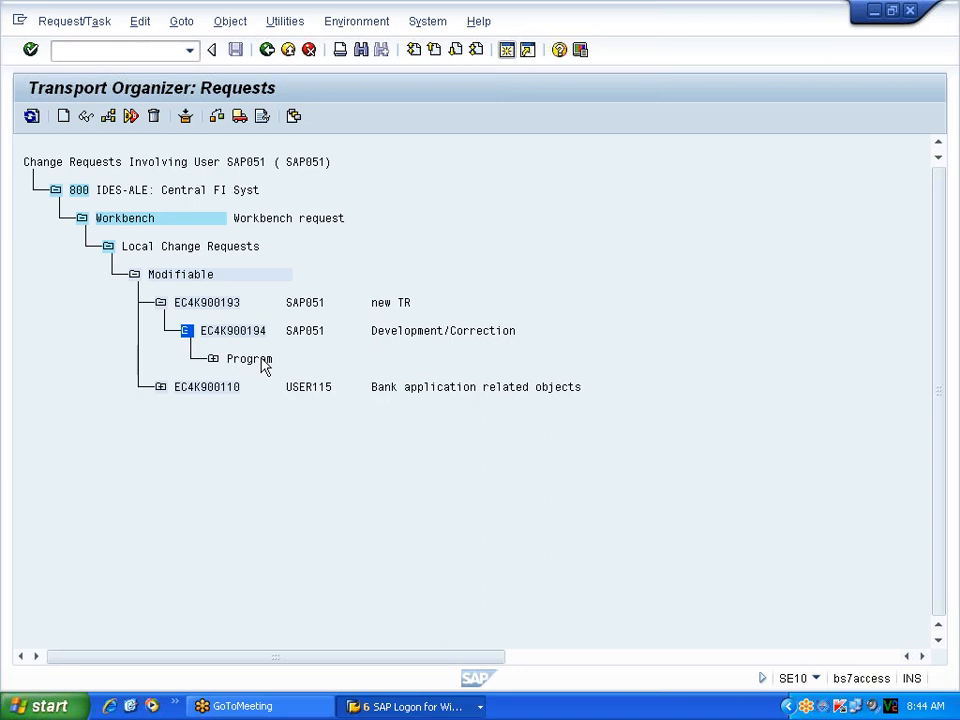
click(214, 361)
click(306, 390)
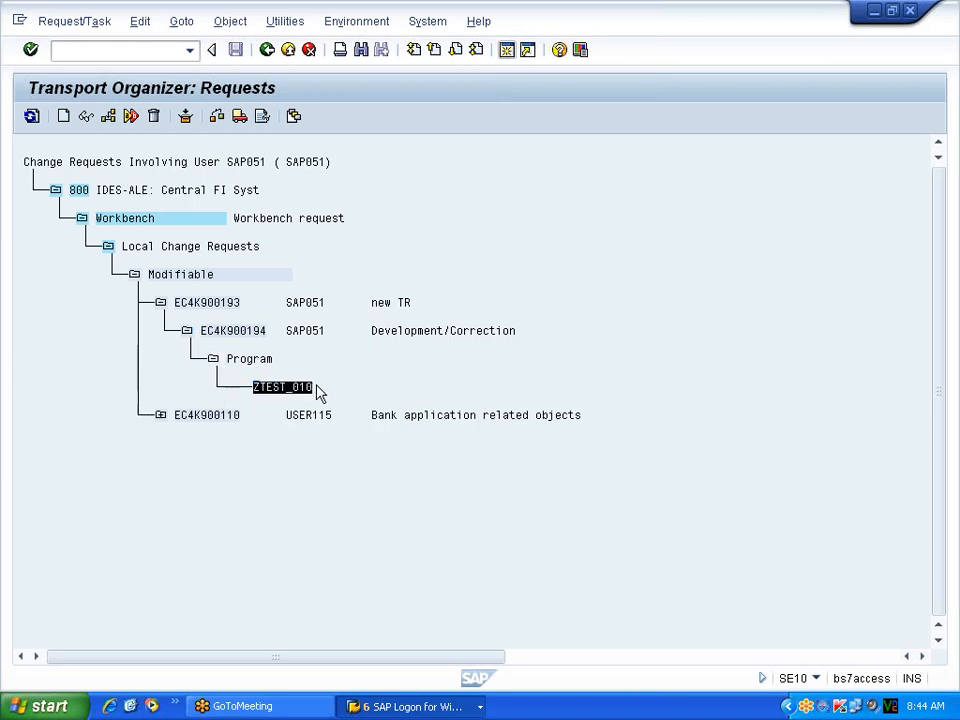
click(320, 388)
click(234, 334)
click(205, 302)
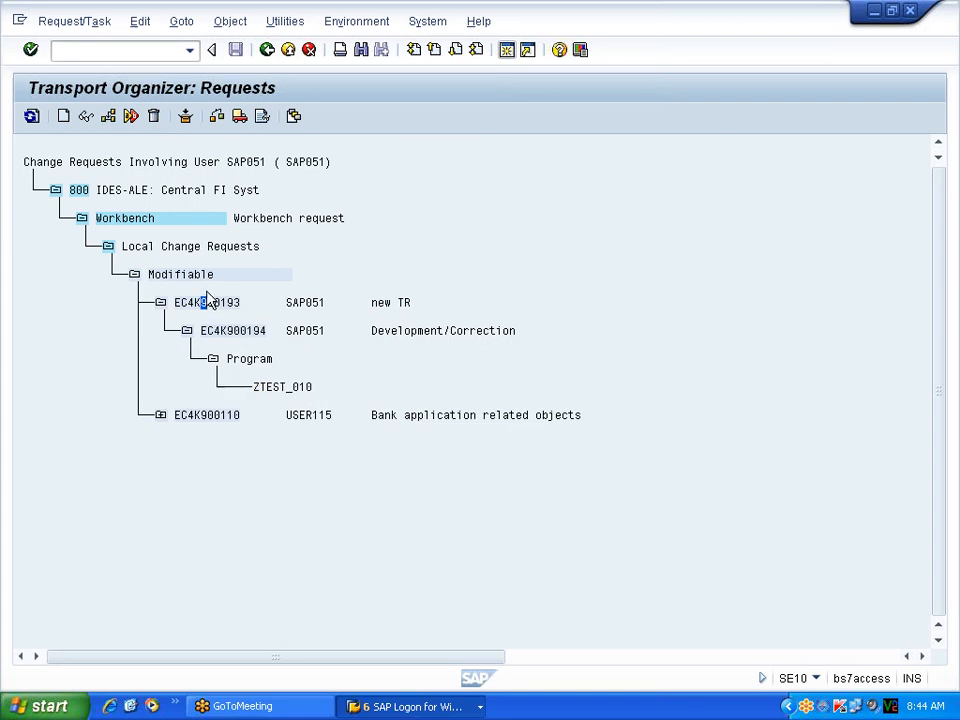
click(242, 332)
Switch back to the ABAP Editor session and start creating program ZTEST_011 with the title test.
click(408, 707)
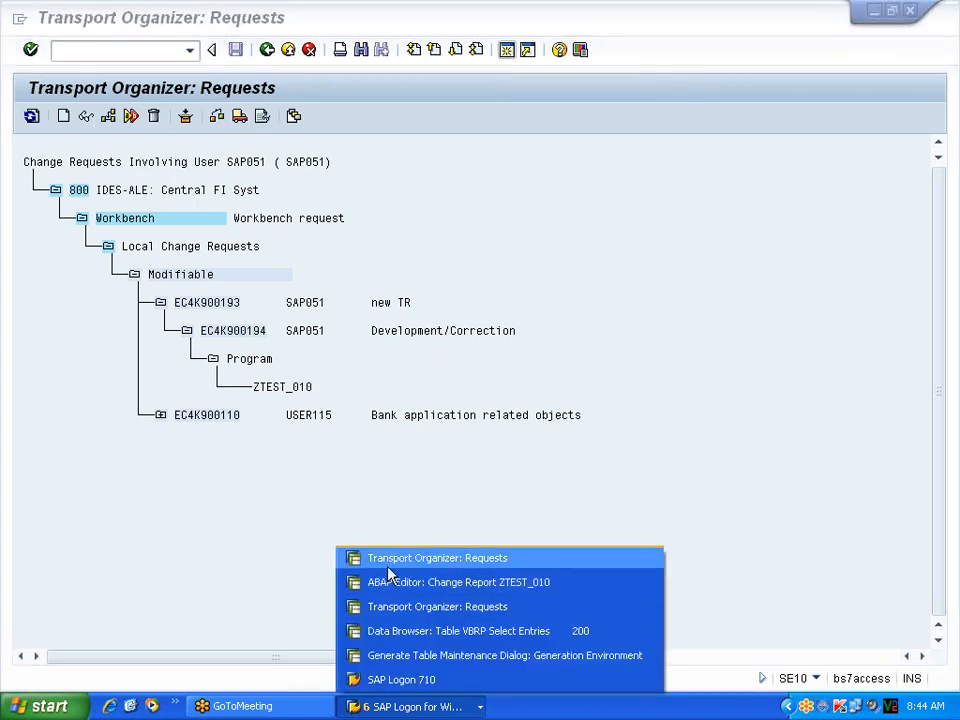
click(388, 558)
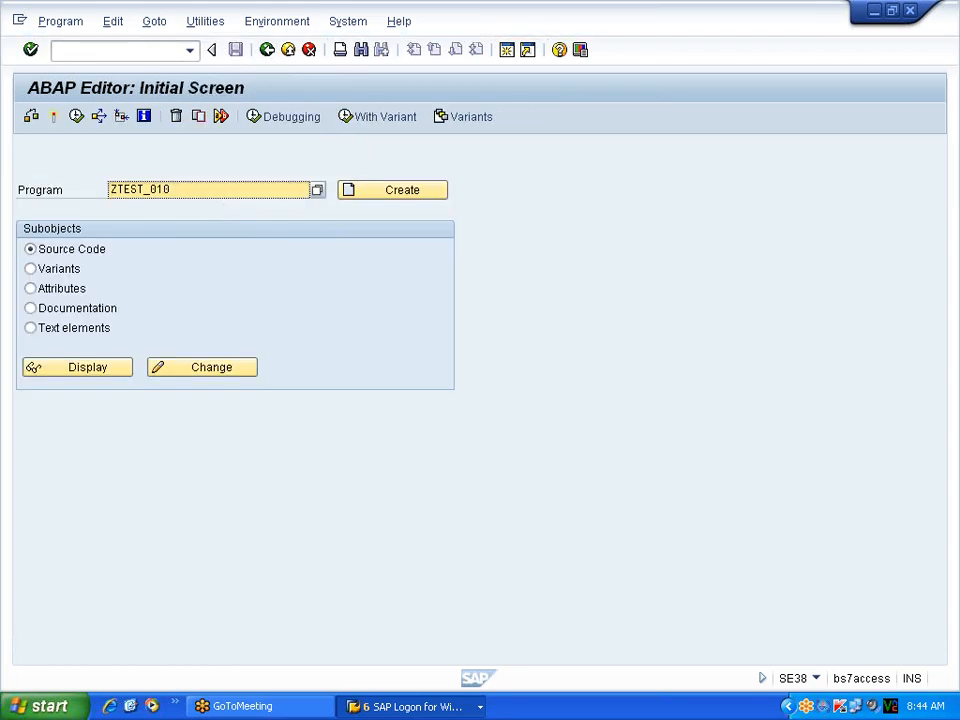
key(BackSpace)
text(11)
click(377, 194)
text(test)
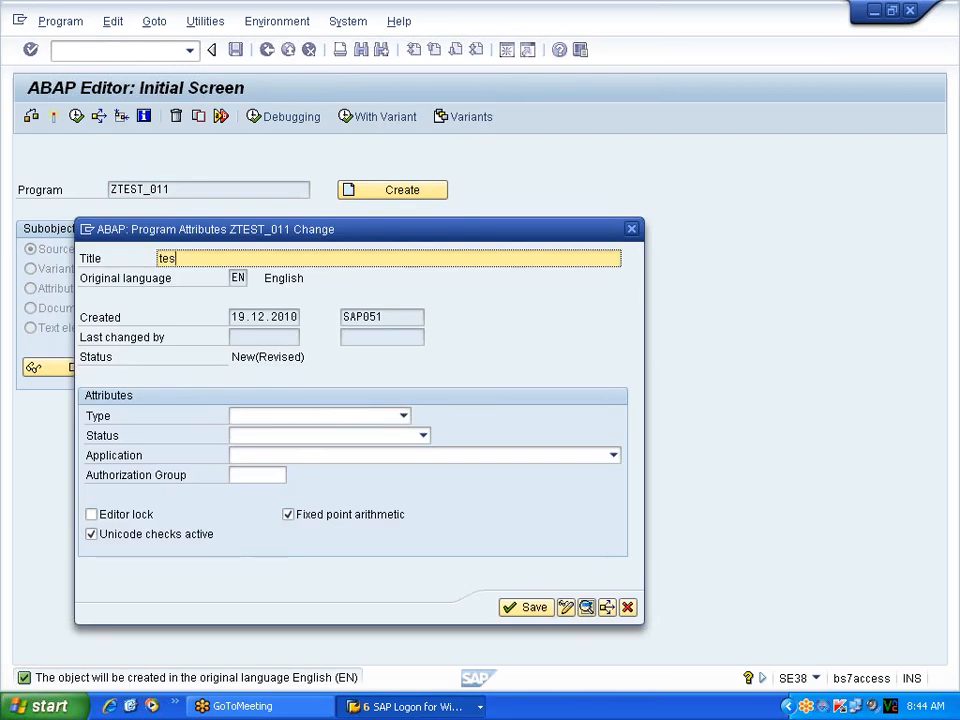
Set the type of ZTEST_011 to Executable program, save its attributes and store it as a local object.
click(336, 416)
click(335, 432)
click(527, 626)
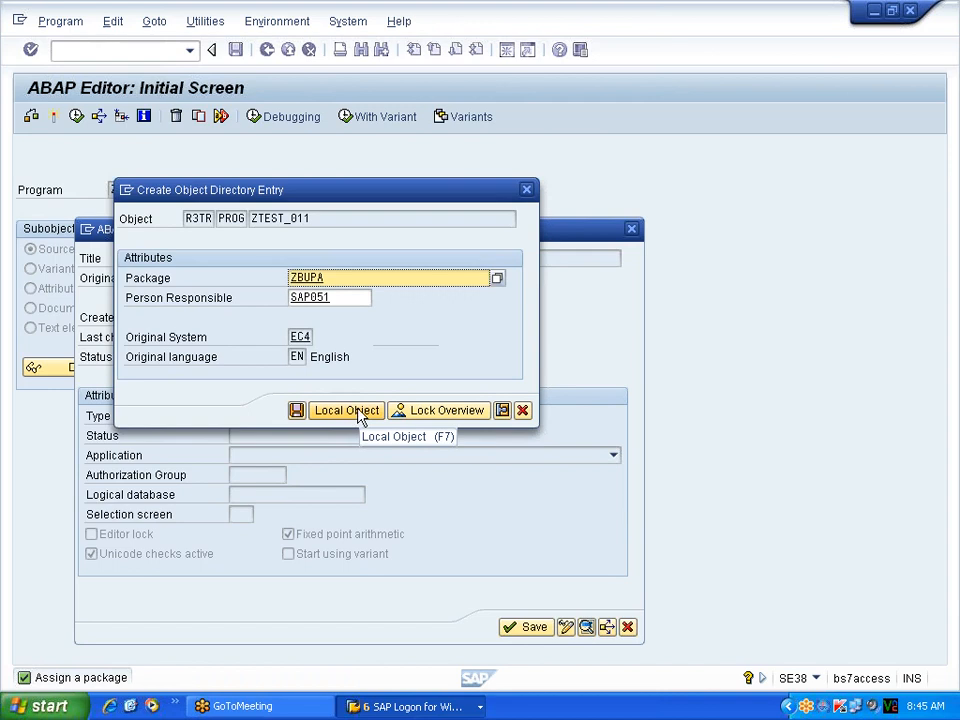
click(355, 414)
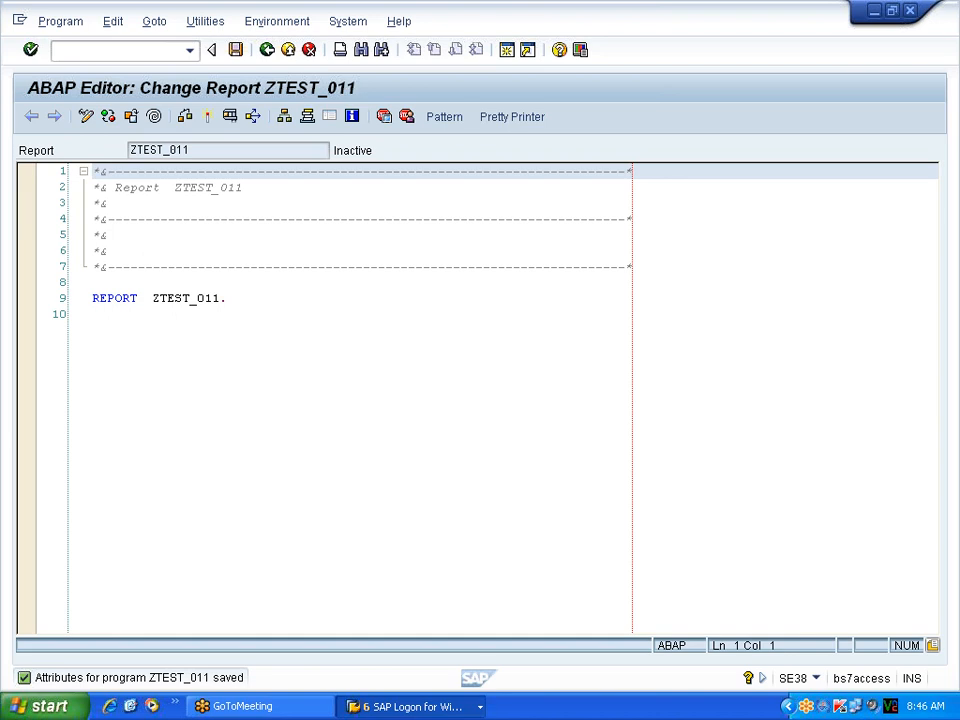
Exit the ABAP Editor and Transport Organizer and close both of their SAP sessions.
click(407, 707)
click(458, 582)
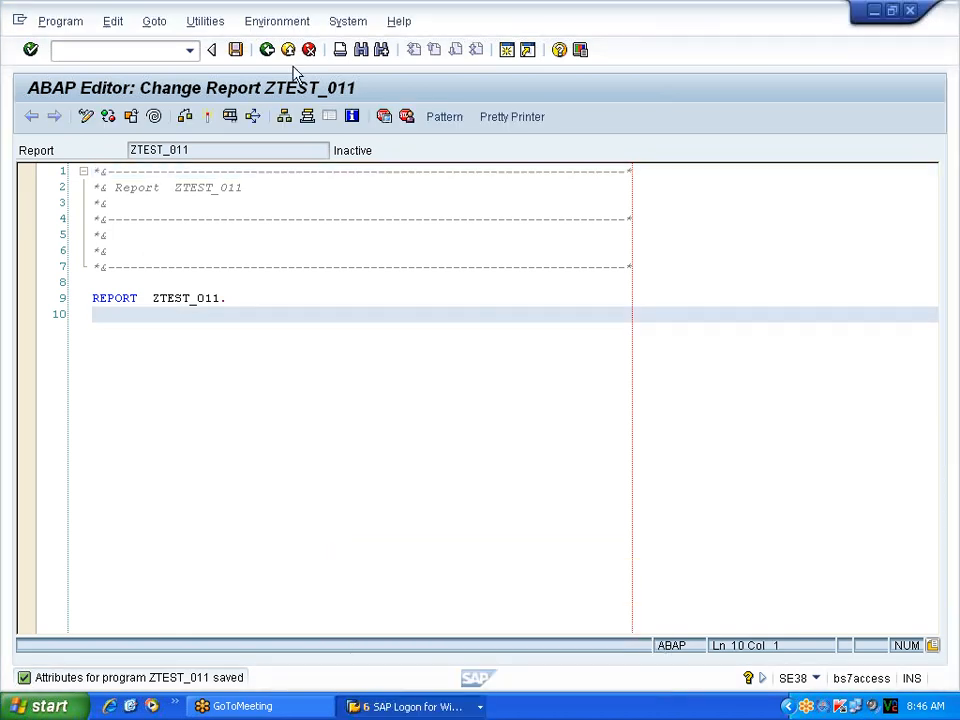
click(180, 52)
click(290, 52)
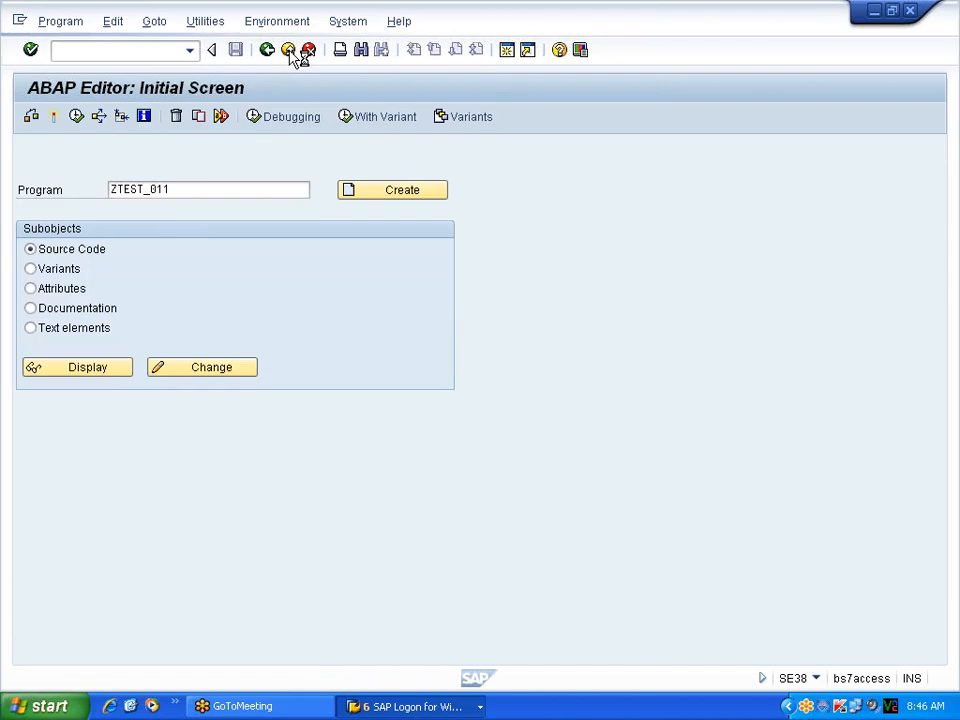
click(291, 52)
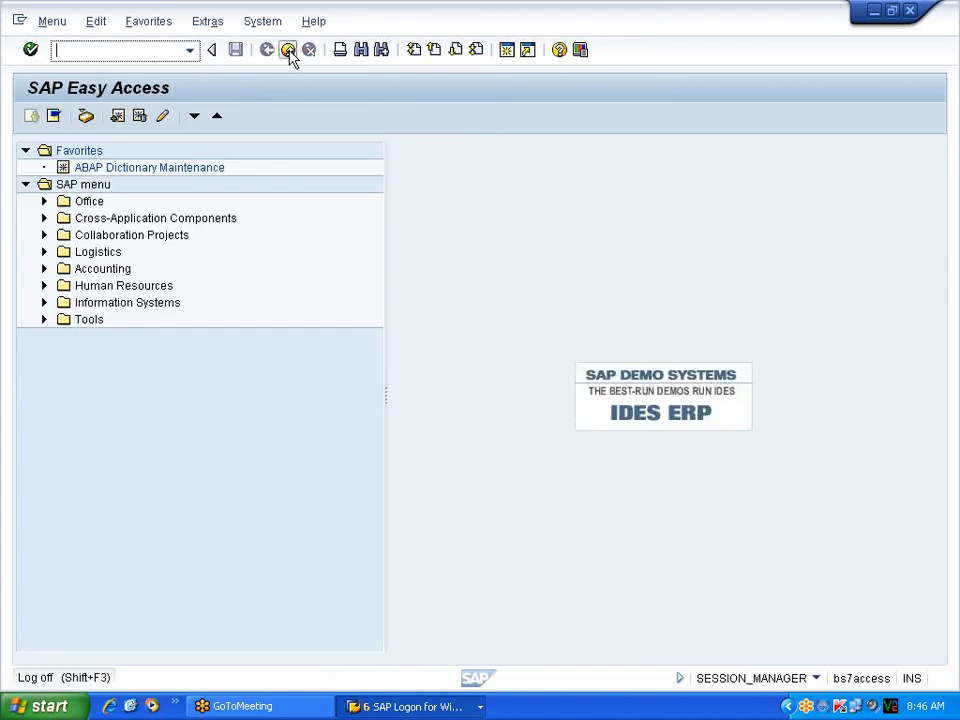
click(290, 52)
click(289, 52)
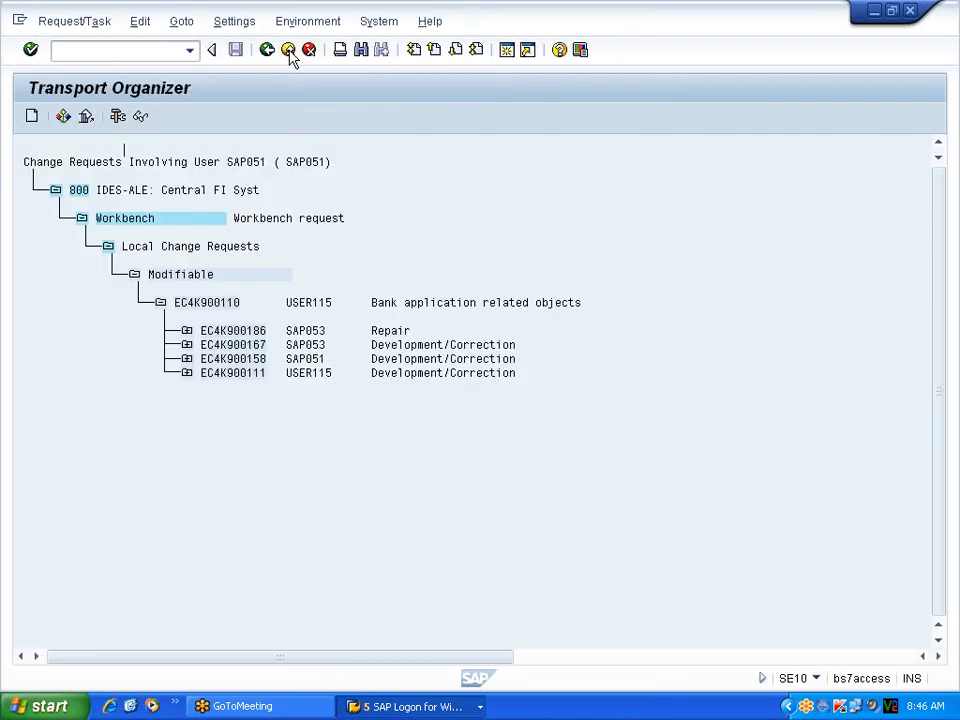
click(289, 52)
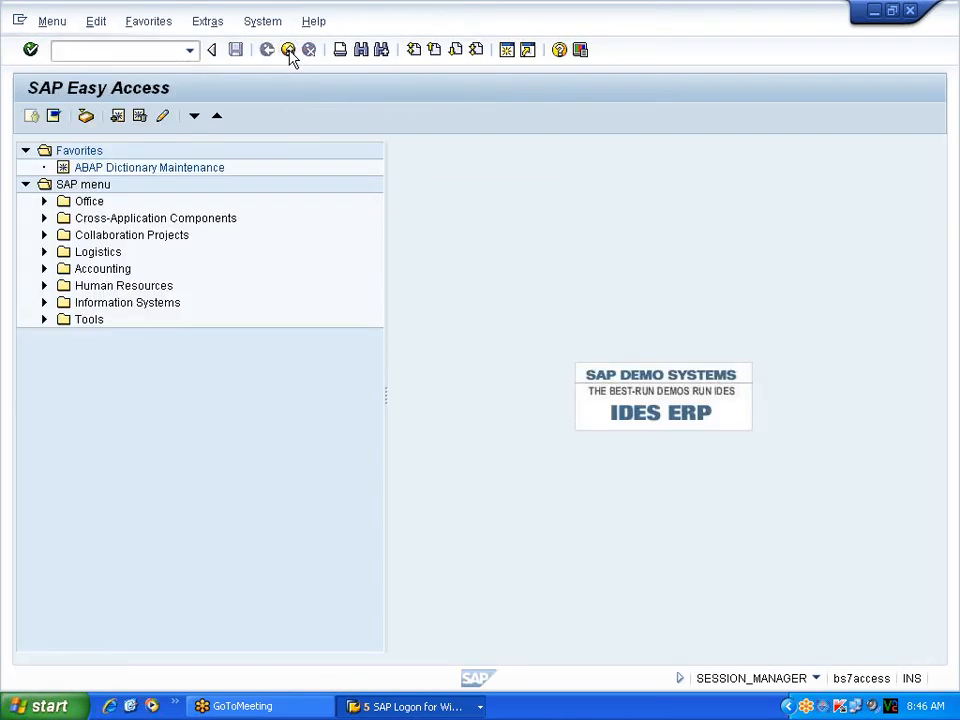
click(289, 52)
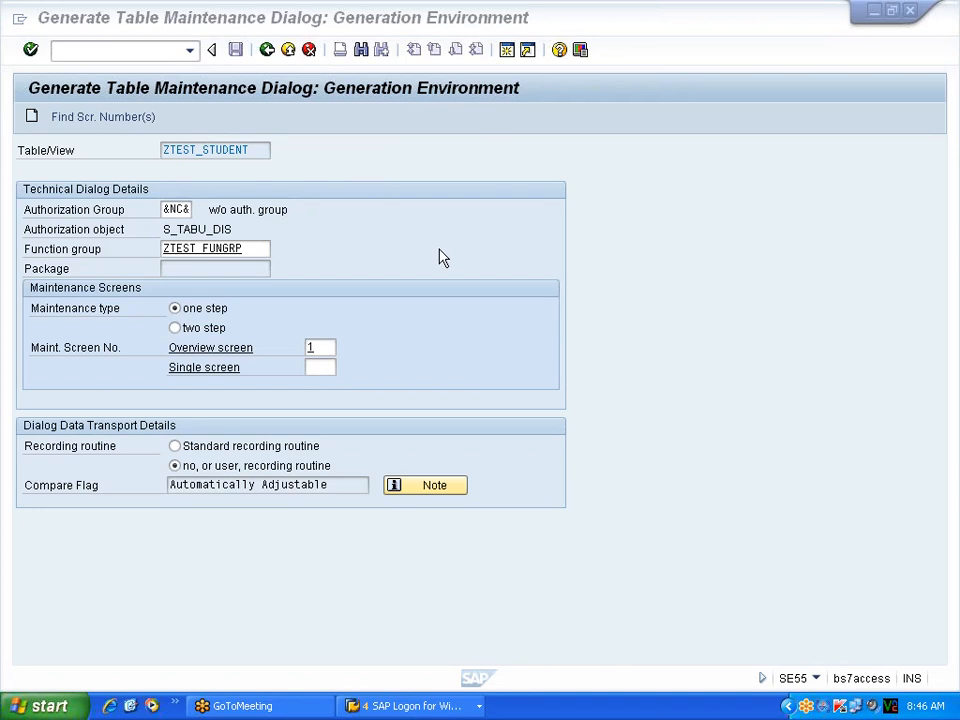
Close one more surplus SAP session, keeping the maintenance dialog generation session for ZTEST_STUDENT open.
click(405, 707)
right_click(404, 679)
click(425, 620)
click(405, 707)
Try the Standard recording routine option and switch back to no, or user, recording routine.
click(175, 446)
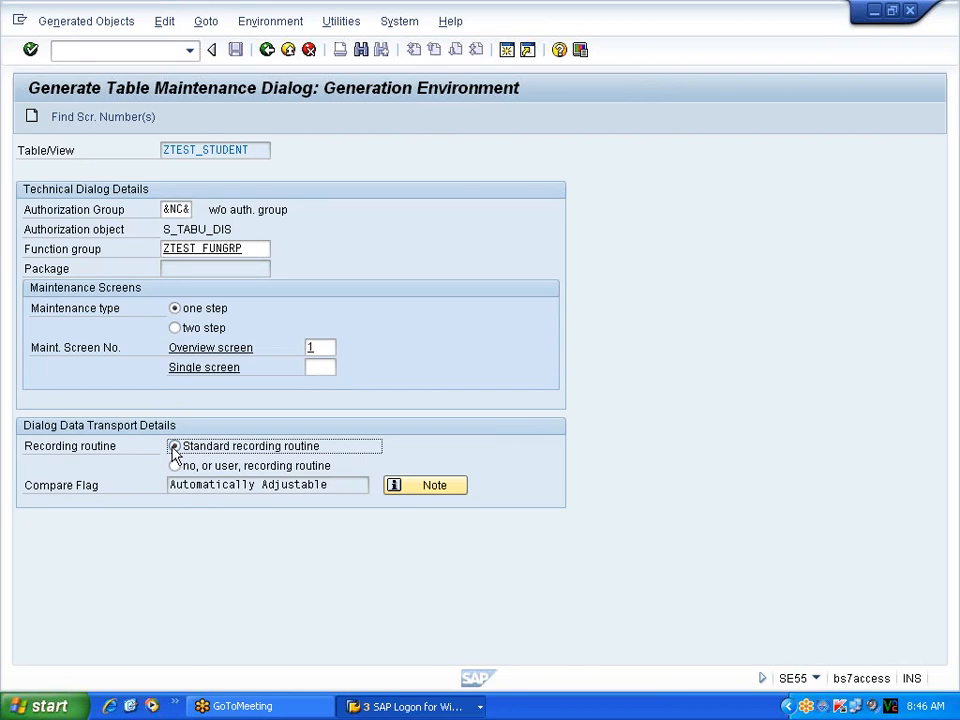
click(175, 466)
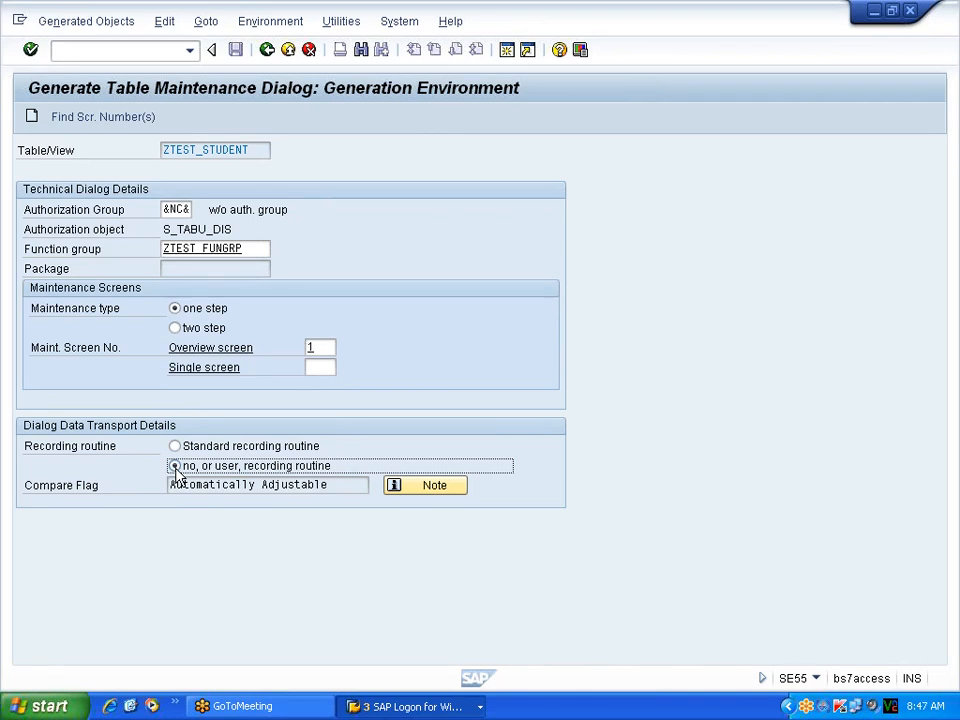
click(183, 449)
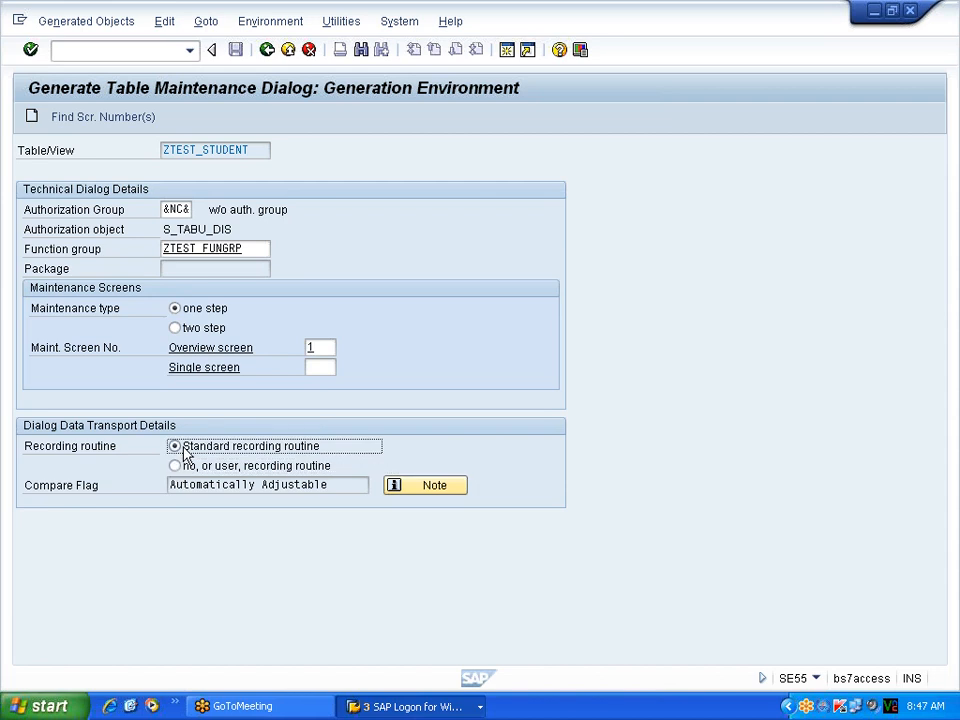
click(183, 470)
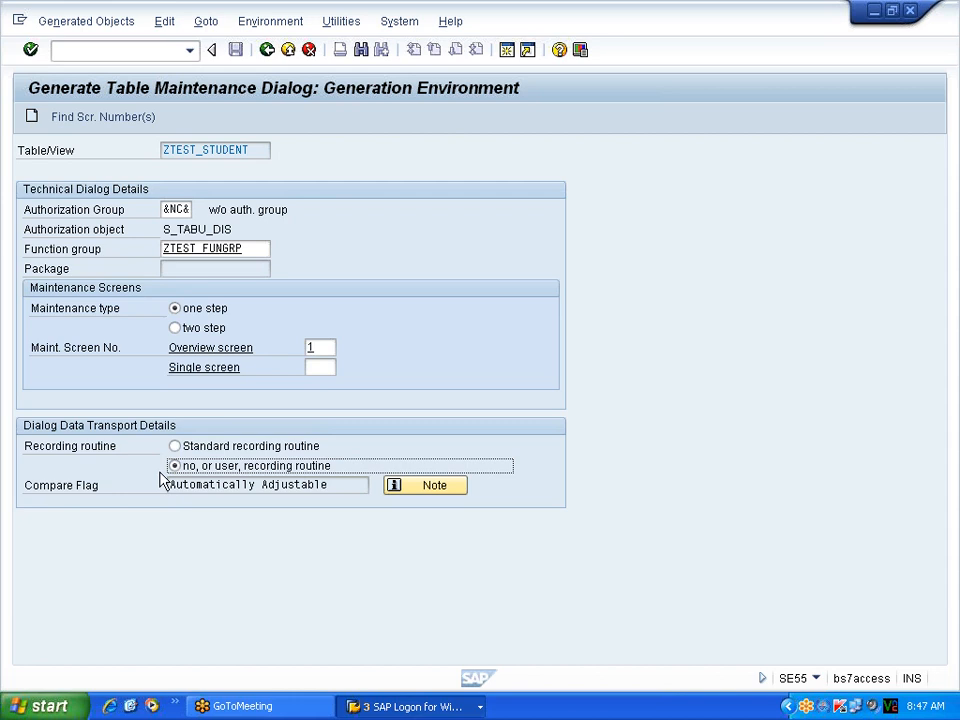
Create the maintenance dialog, assigning function group ZTEST_FUNGRP and maintenance object ZTEST_STUDENTS to package $TMP.
click(32, 118)
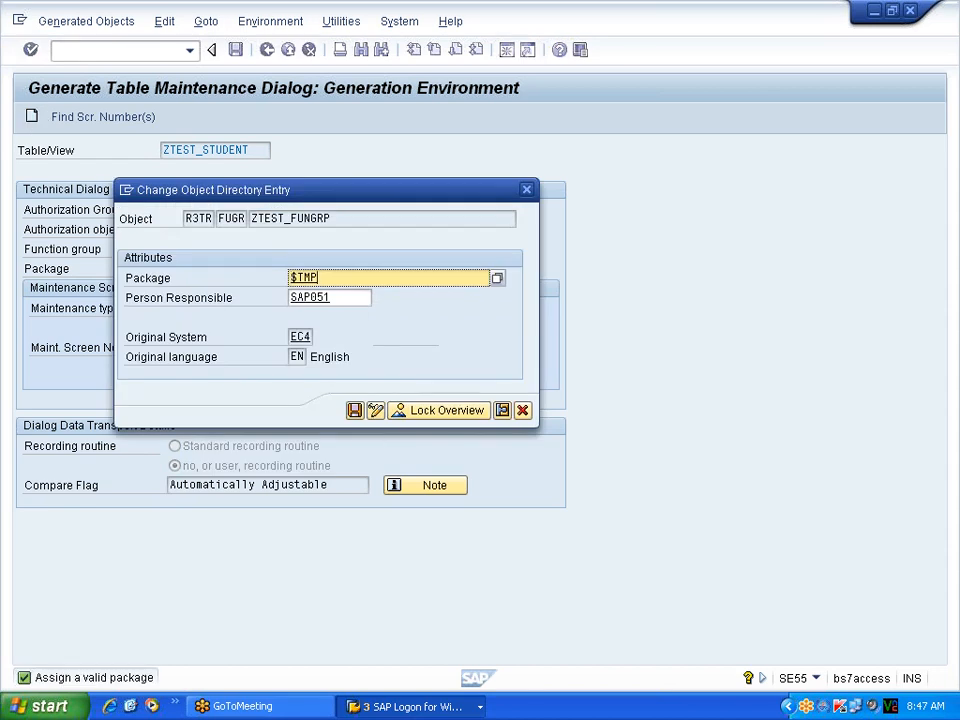
drag(318, 278, 289, 278)
click(320, 278)
drag(319, 278, 289, 278)
click(355, 411)
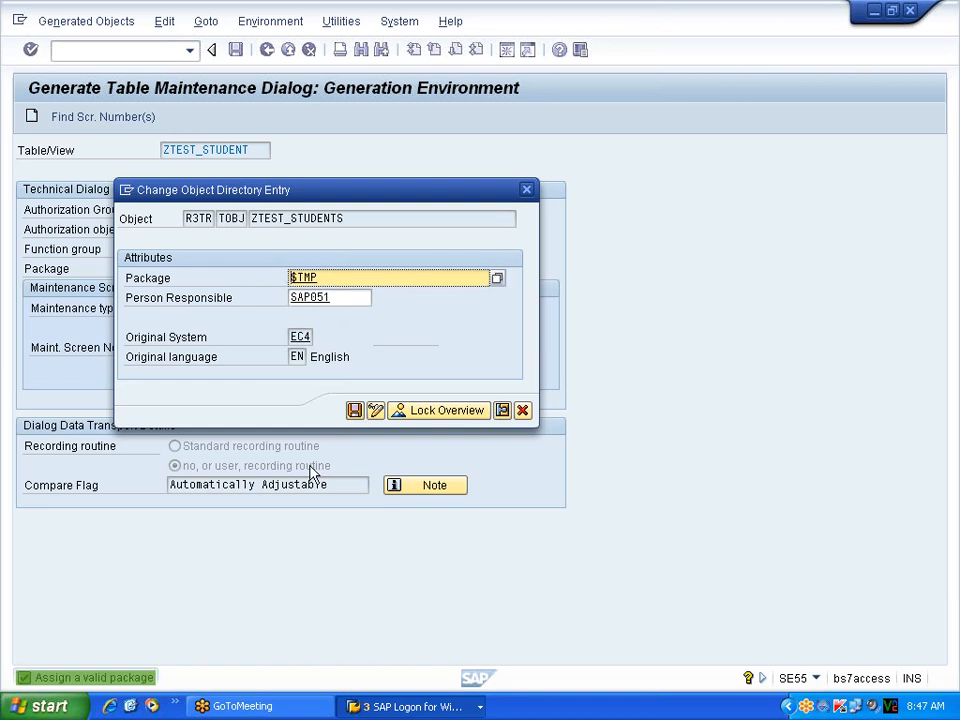
click(356, 411)
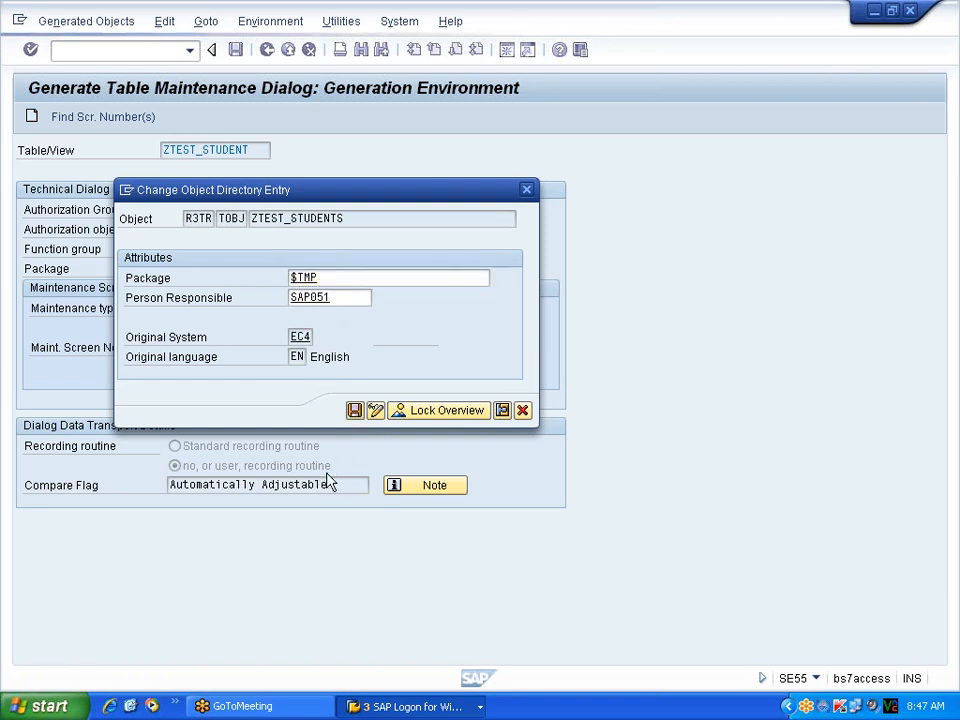
click(335, 410)
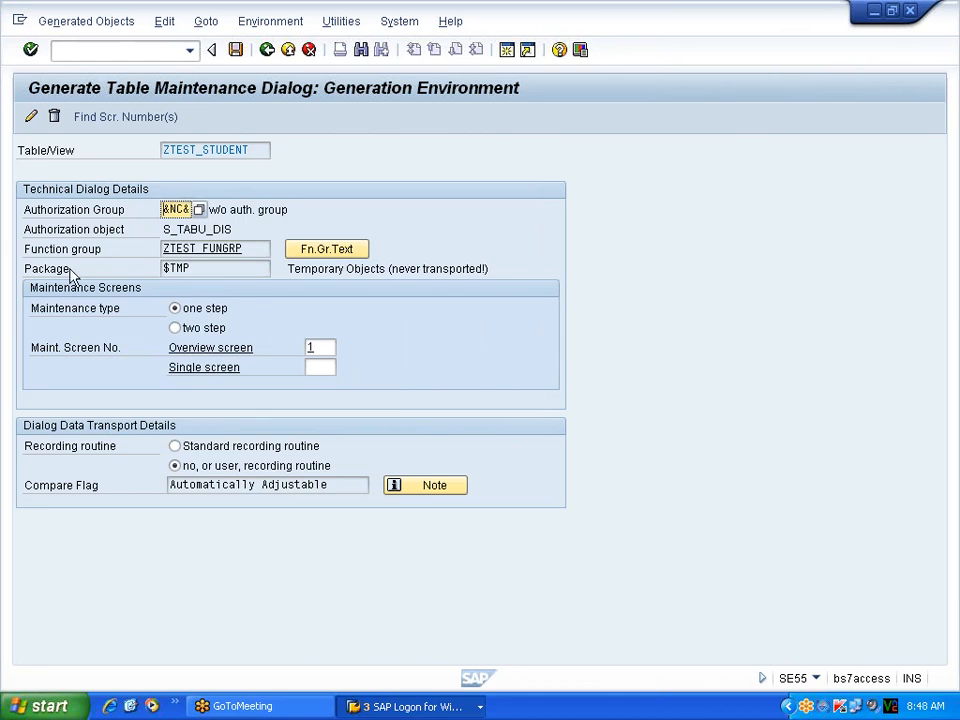
Save the generated maintenance dialog and return to the ABAP Dictionary initial screen.
drag(191, 268, 162, 268)
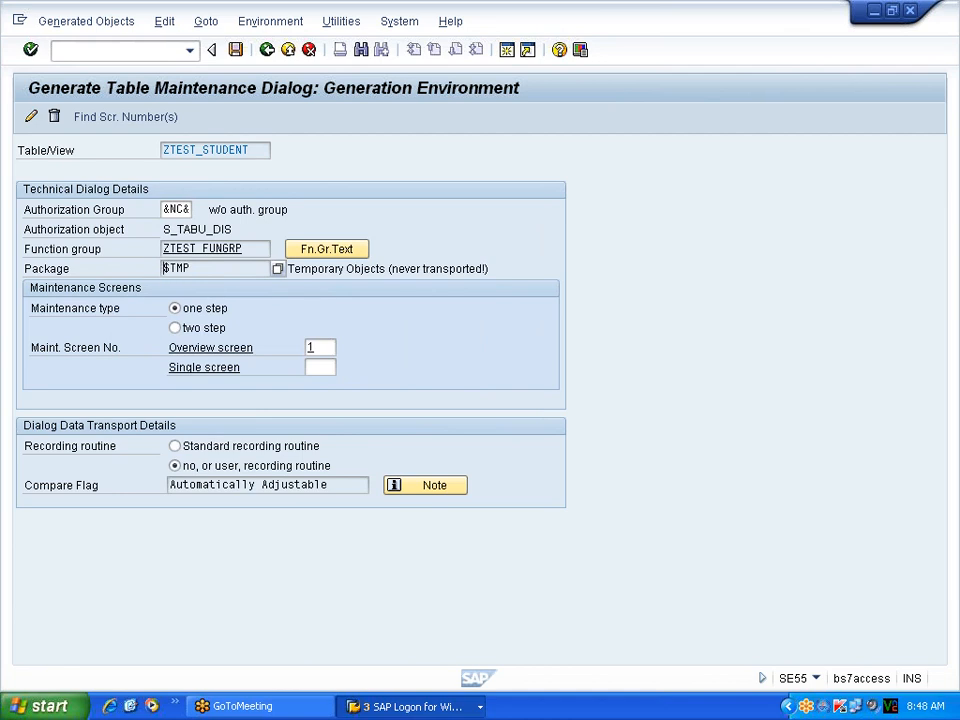
click(161, 270)
click(236, 50)
click(267, 50)
click(267, 50)
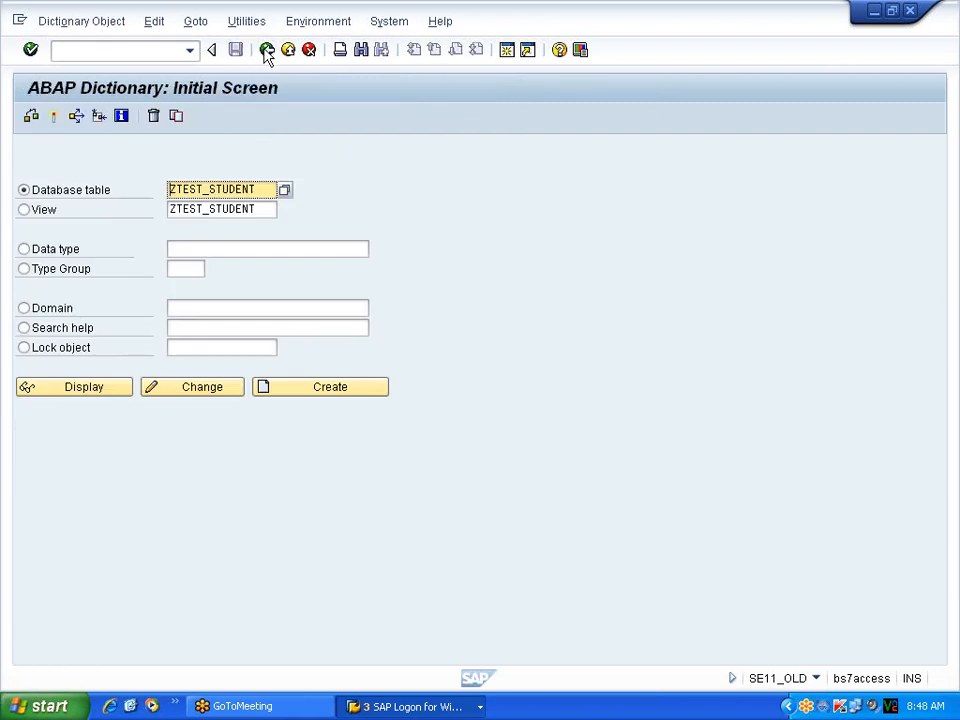
Clear the view name on the ABAP Dictionary initial screen.
click(205, 209)
key(Delete)
key(Delete)
key(Delete)
key(Delete)
key(Delete)
key(Delete)
key(Delete)
key(Delete)
key(Delete)
key(Delete)
key(Delete)
key(Delete)
key(Delete)
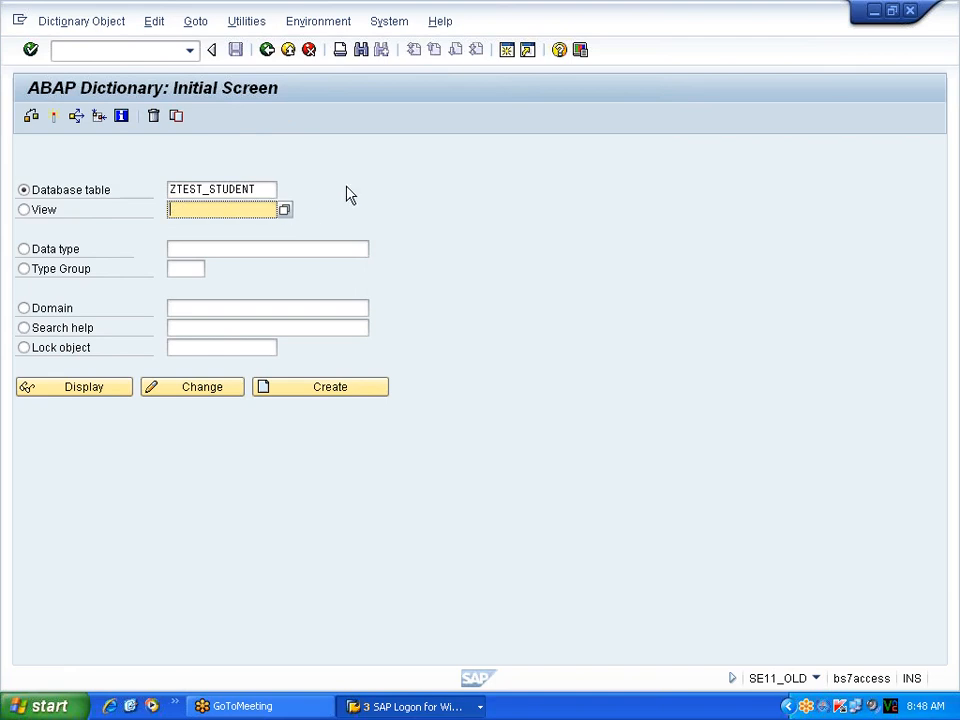
Display table ZTEST_STUDENT and open its contents for creating entries.
click(102, 388)
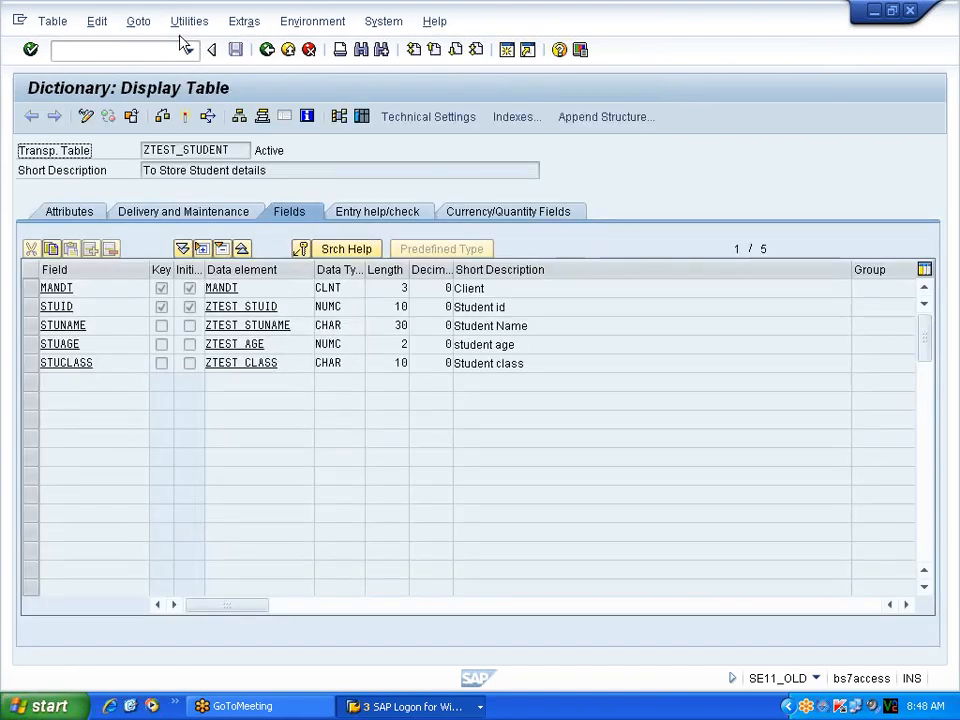
click(189, 21)
mouse_move(334, 259)
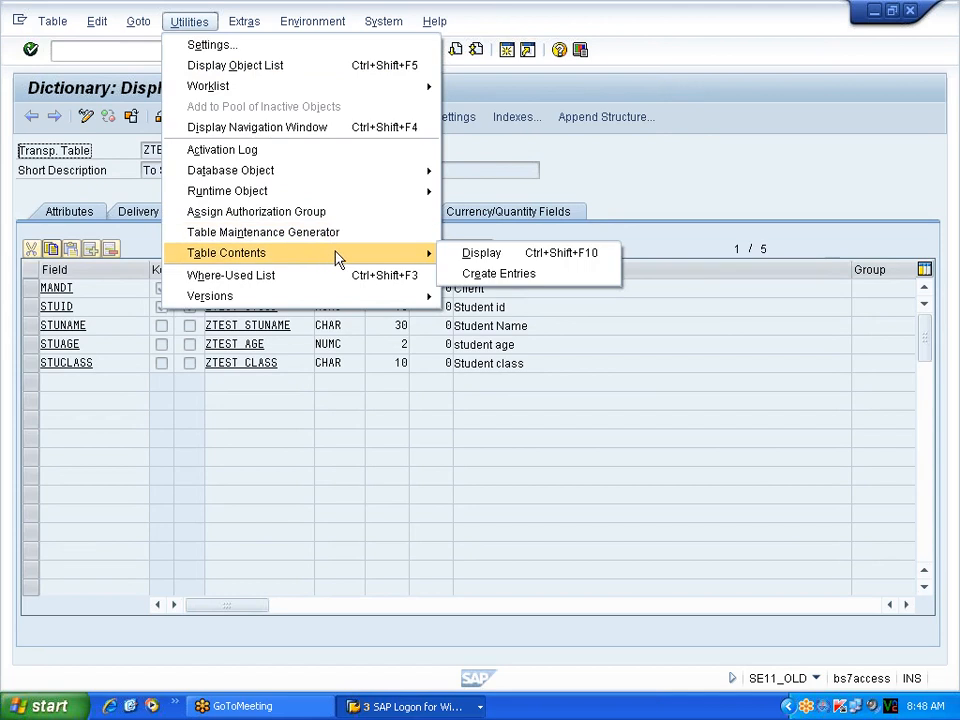
click(492, 275)
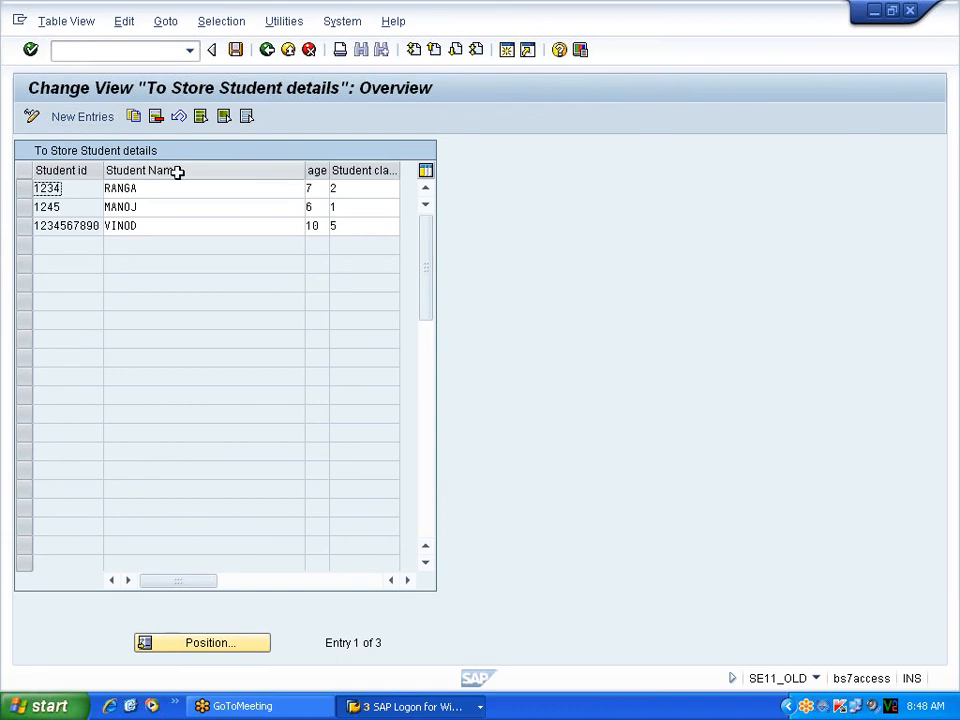
Start new entries in the student table and fill in sample student IDs for the first six rows.
click(86, 117)
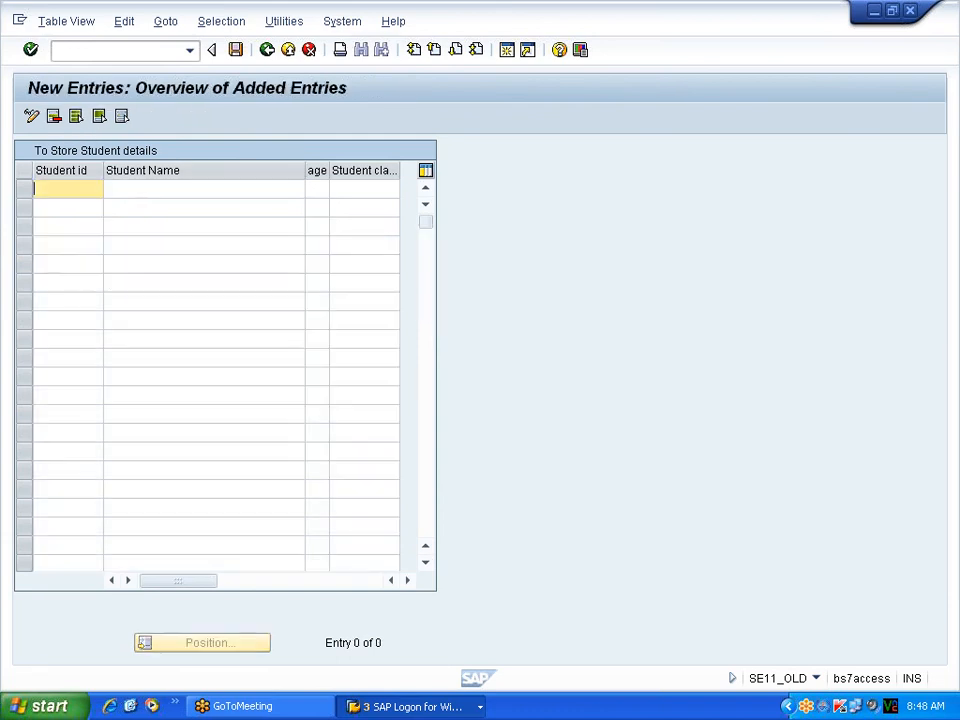
text(54)
click(69, 245)
key(Up)
key(Up)
text(345)
key(Down)
key(Down)
text(456)
key(Up)
text(456)
key(Down)
key(Down)
key(Down)
text(456)
key(Up)
text(567)
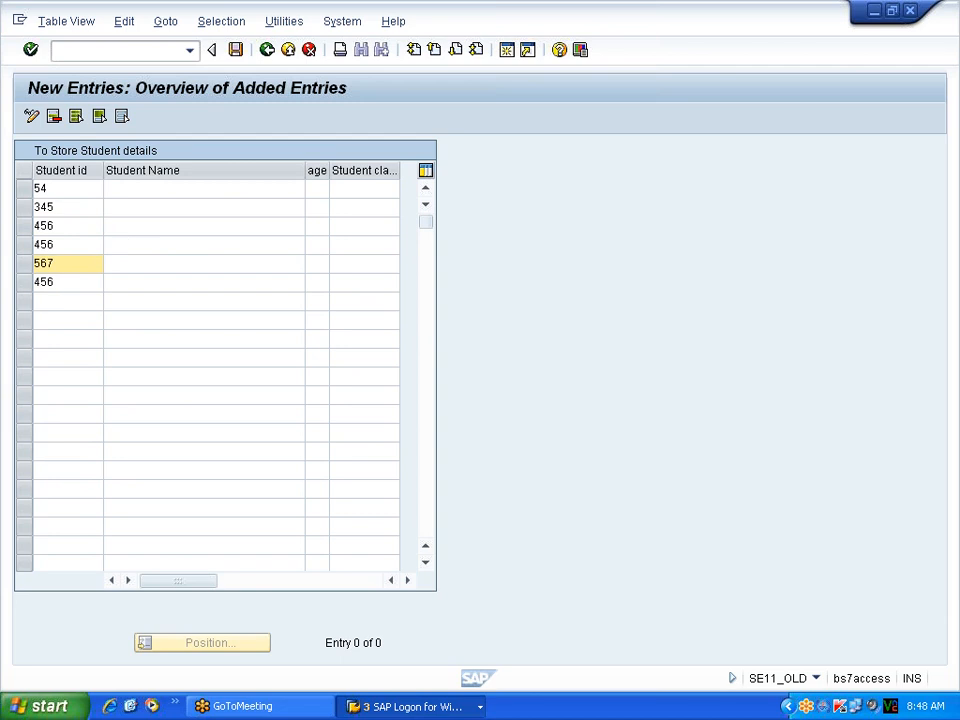
click(138, 189)
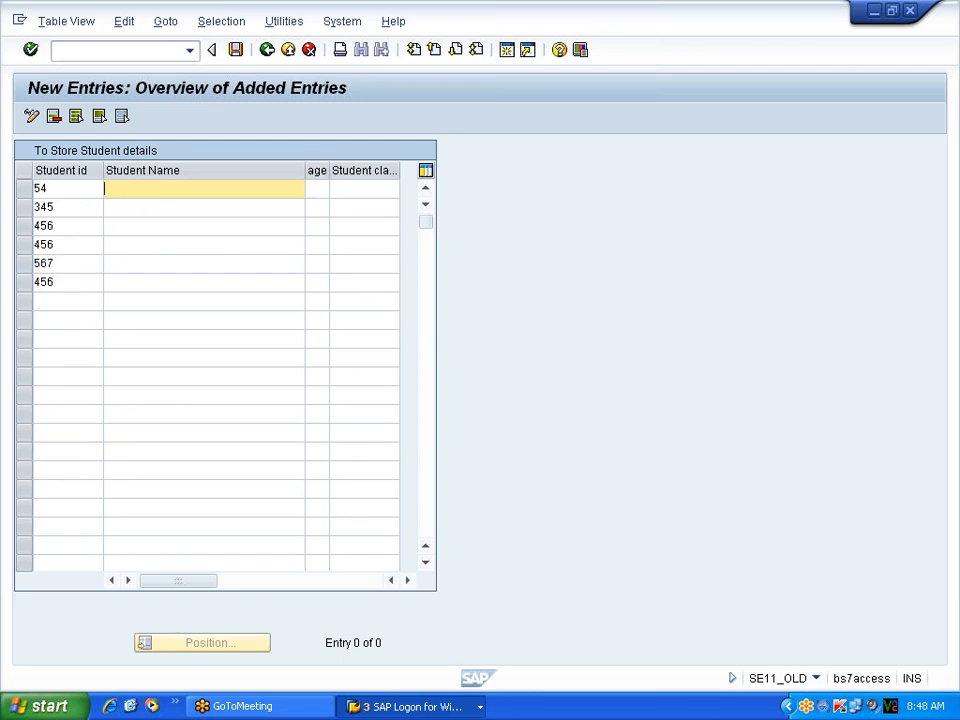
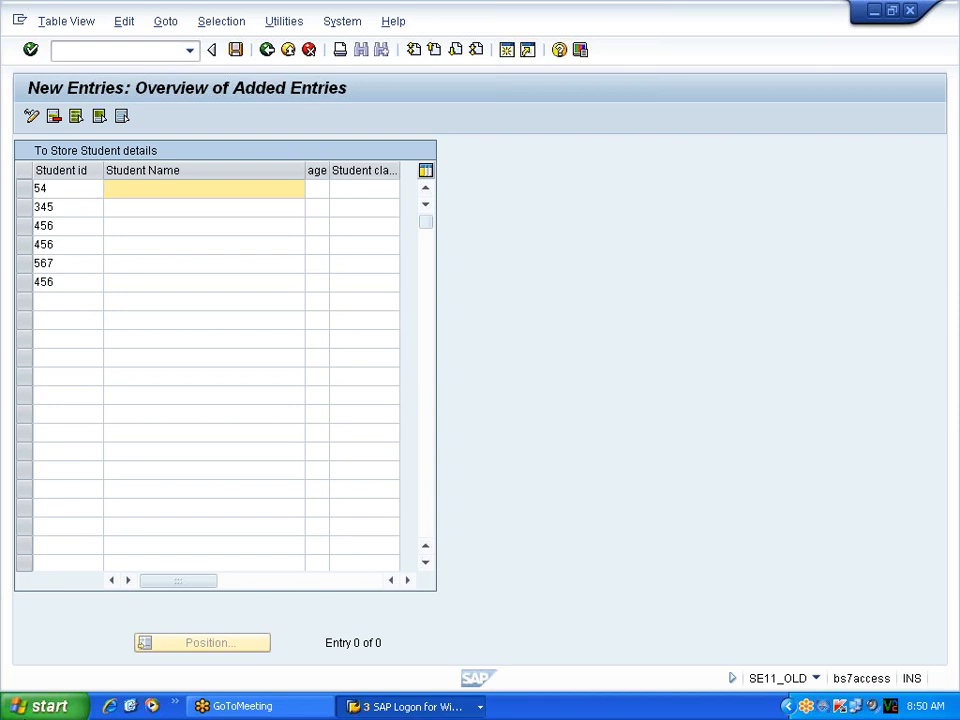
Cancel the new student entries without saving and leave the table display for SAP Easy Access.
click(288, 56)
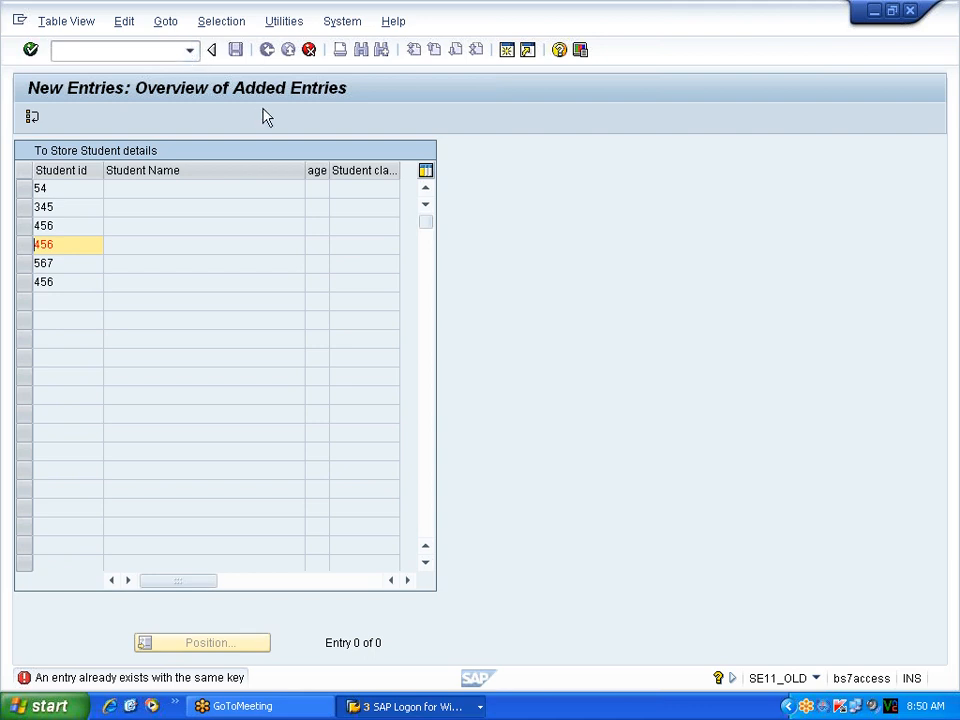
click(34, 119)
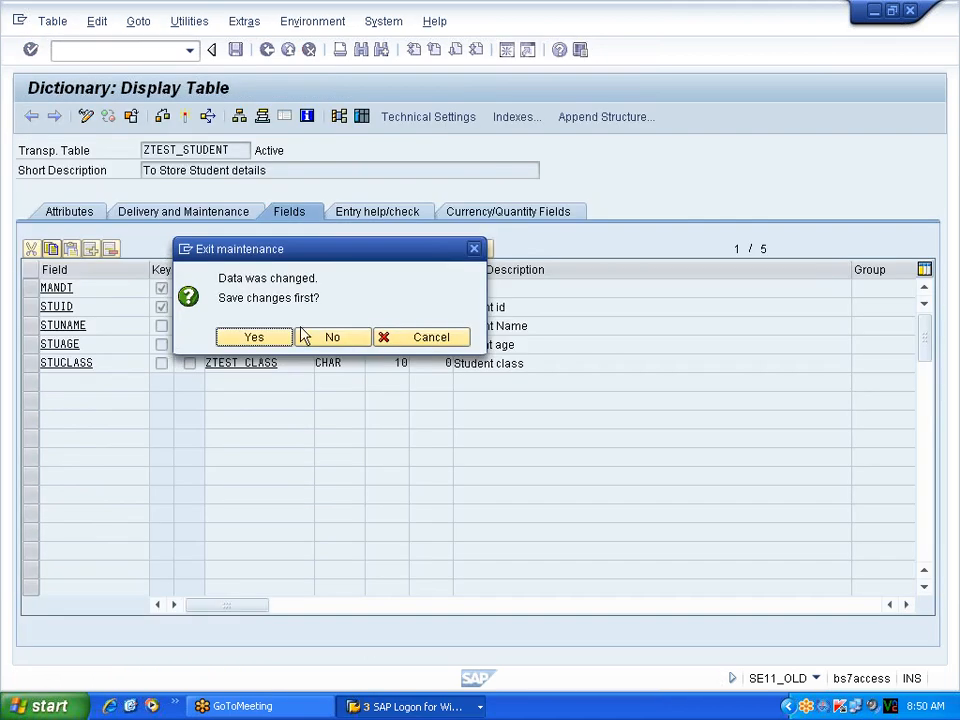
click(336, 339)
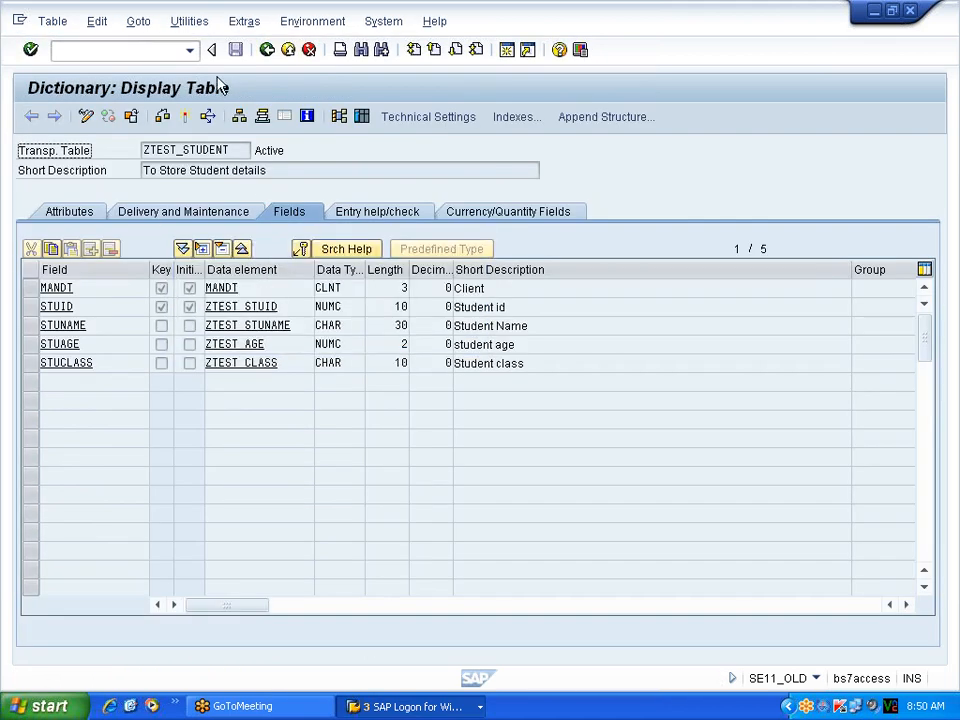
click(268, 52)
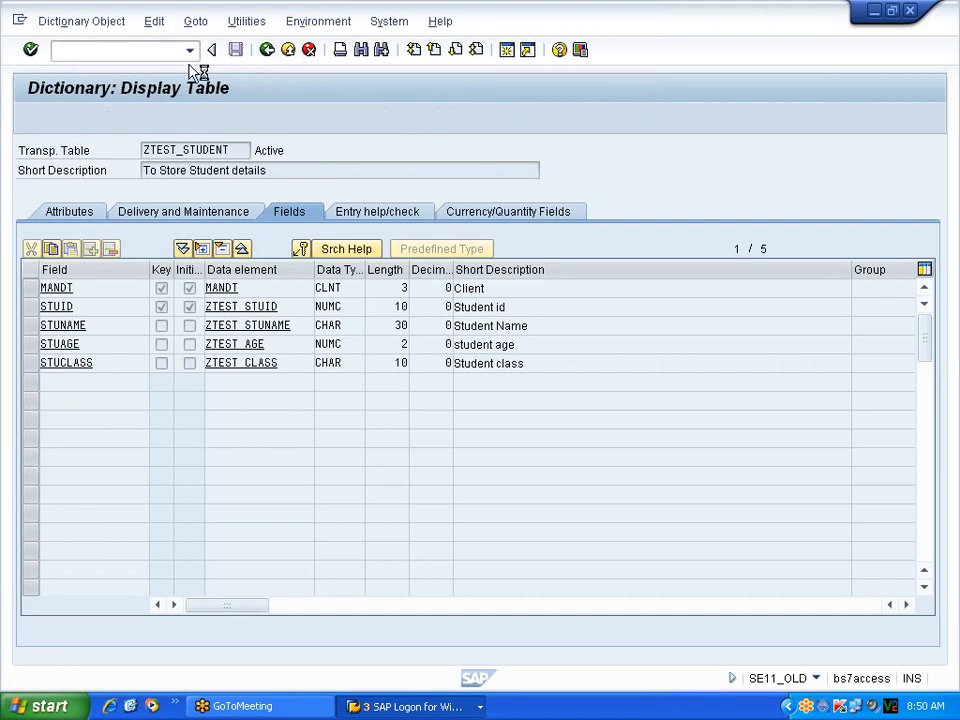
click(274, 53)
Open the ABAP Dictionary with transaction SE11 and return to SAP Easy Access.
click(131, 51)
text(se11)
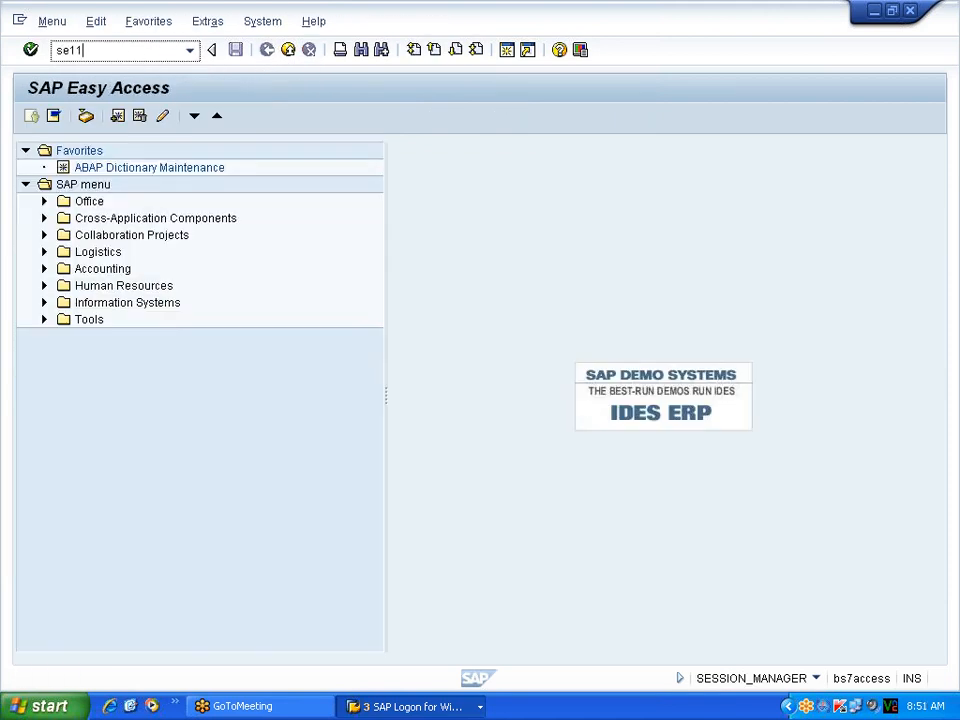
key(Return)
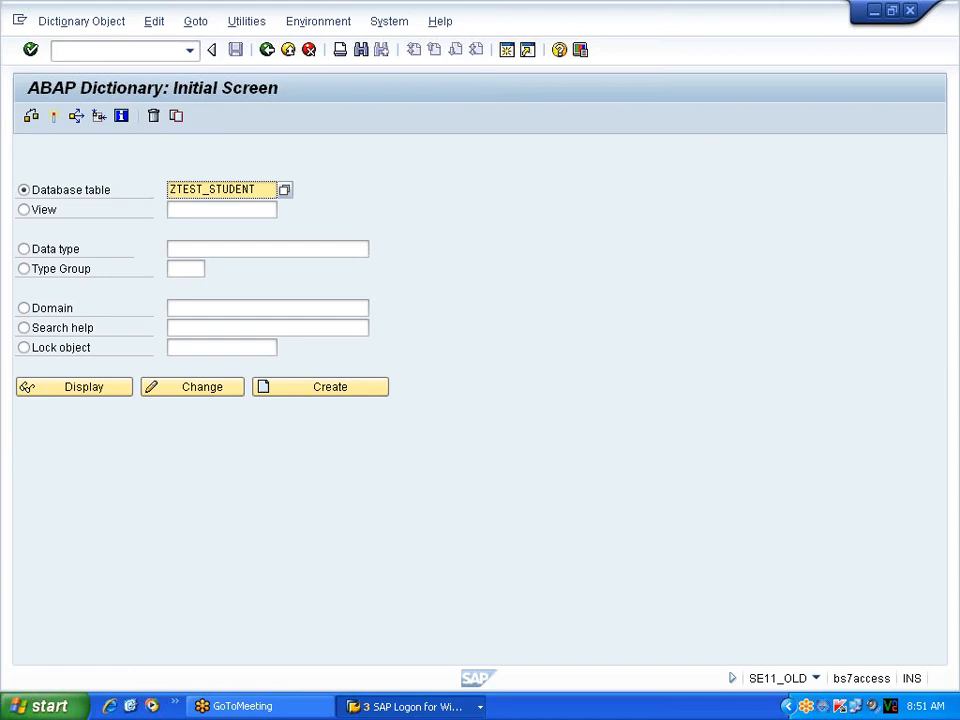
click(120, 51)
click(267, 49)
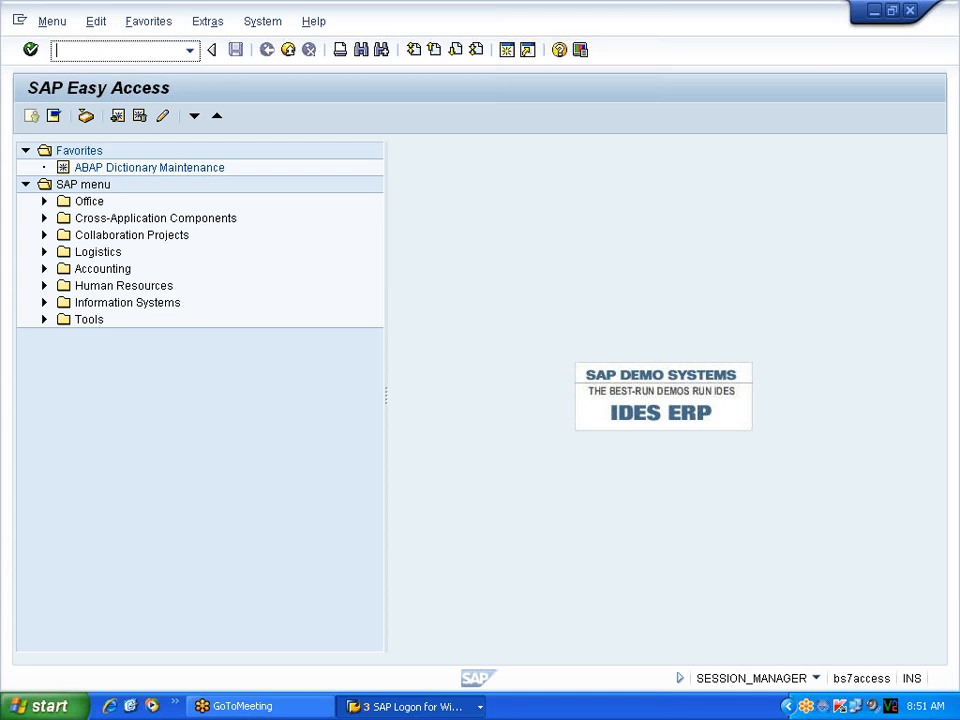
Open transaction SE93 and start creating the transaction code ZSTUDENT.
text(se93)
key(Return)
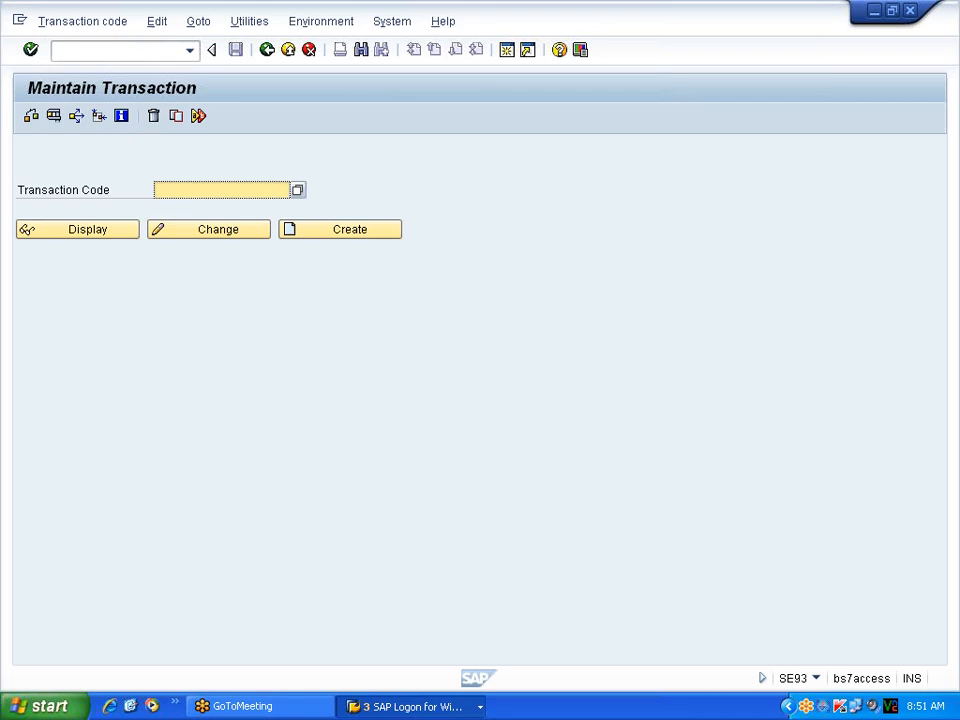
text(zstudent)
drag(210, 190, 152, 203)
click(157, 190)
drag(210, 190, 154, 203)
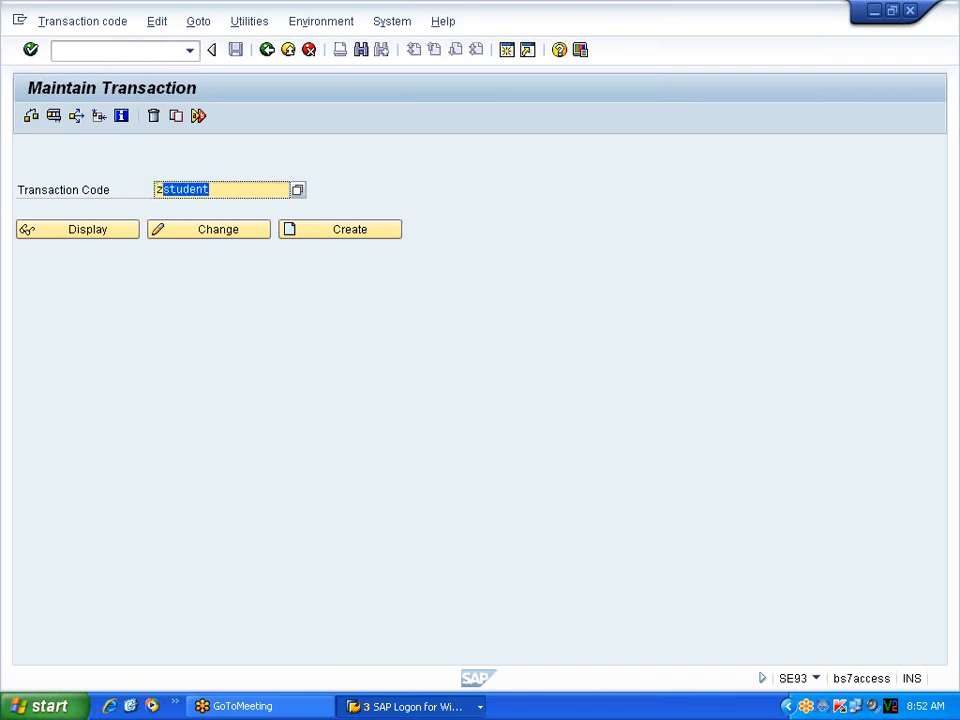
click(157, 190)
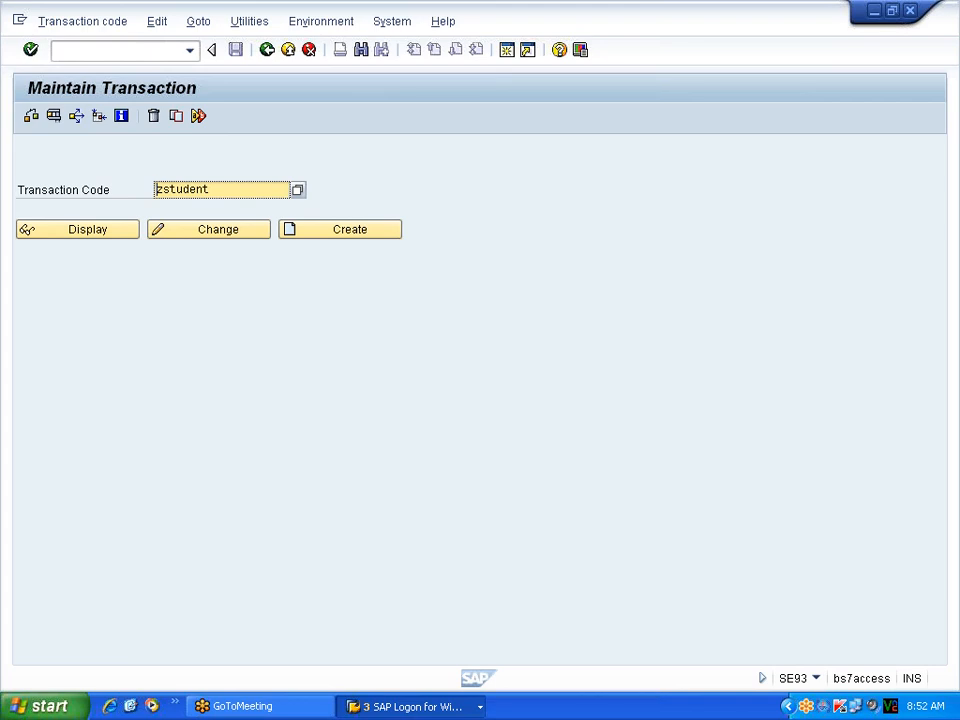
click(321, 232)
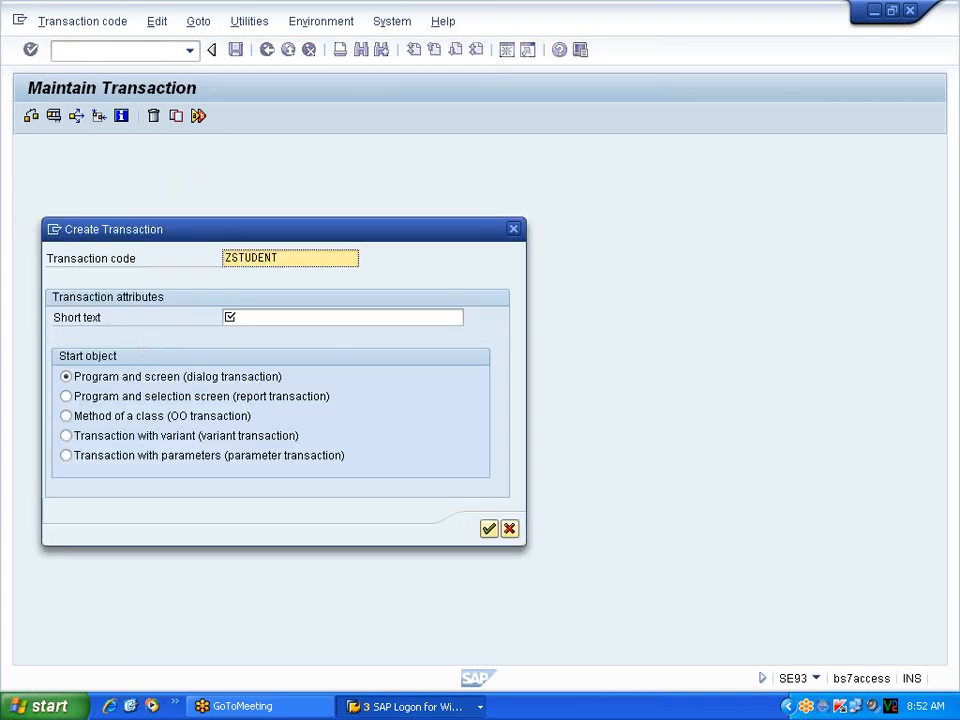
Describe ZSTUDENT with the short text "to maintain student data" and continue creating it as a transaction with parameters.
click(290, 317)
text(ts)
key(BackSpace)
text(o maintain s)
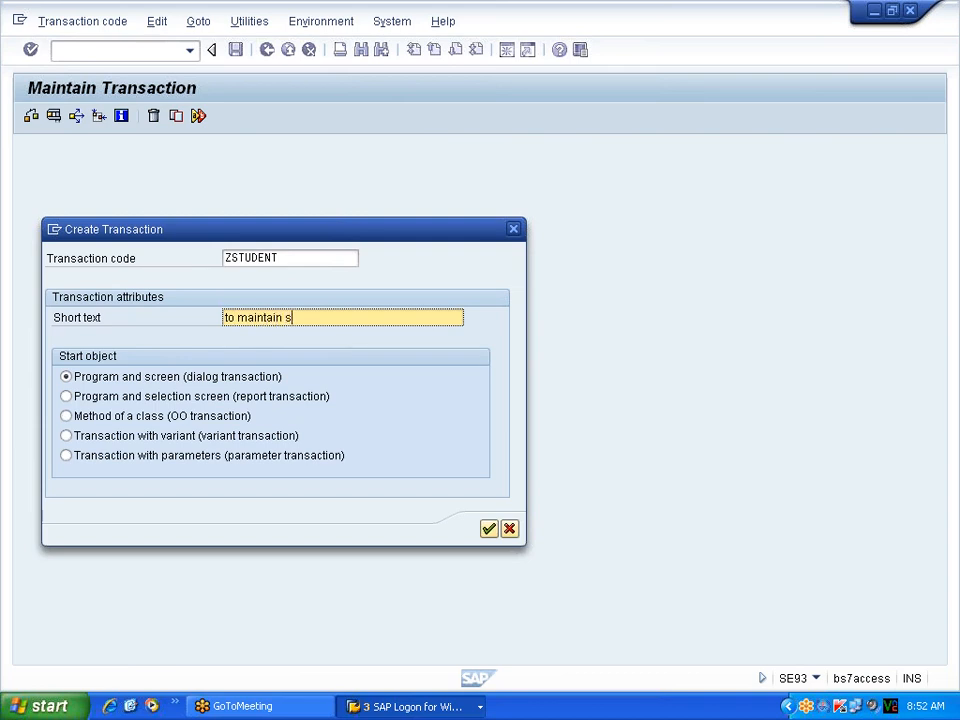
text(tudent data)
click(66, 456)
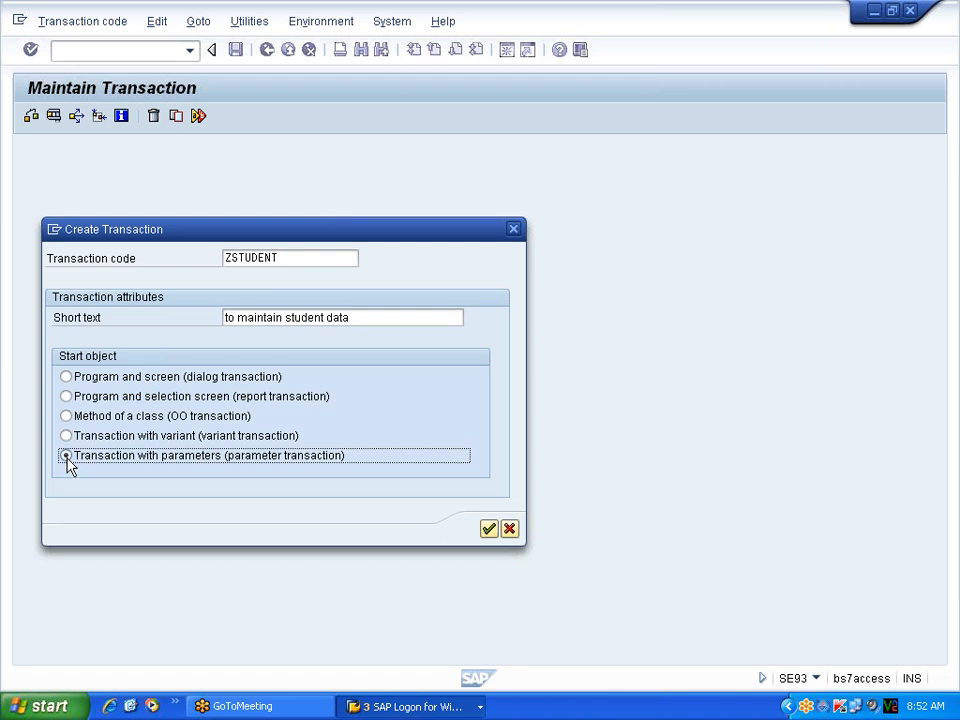
click(490, 529)
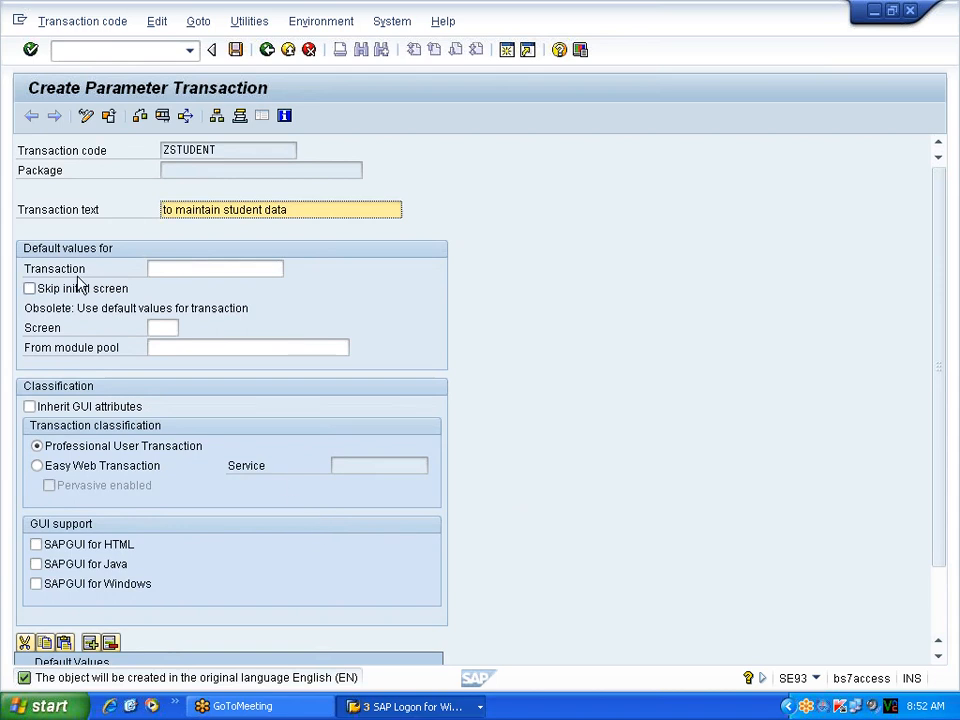
Set SM30 as the underlying transaction for the default values and have the initial screen skipped.
mouse_move(82, 268)
mouse_down()
mouse_move(27, 278)
mouse_move(81, 268)
mouse_up()
click(150, 268)
text(SM30)
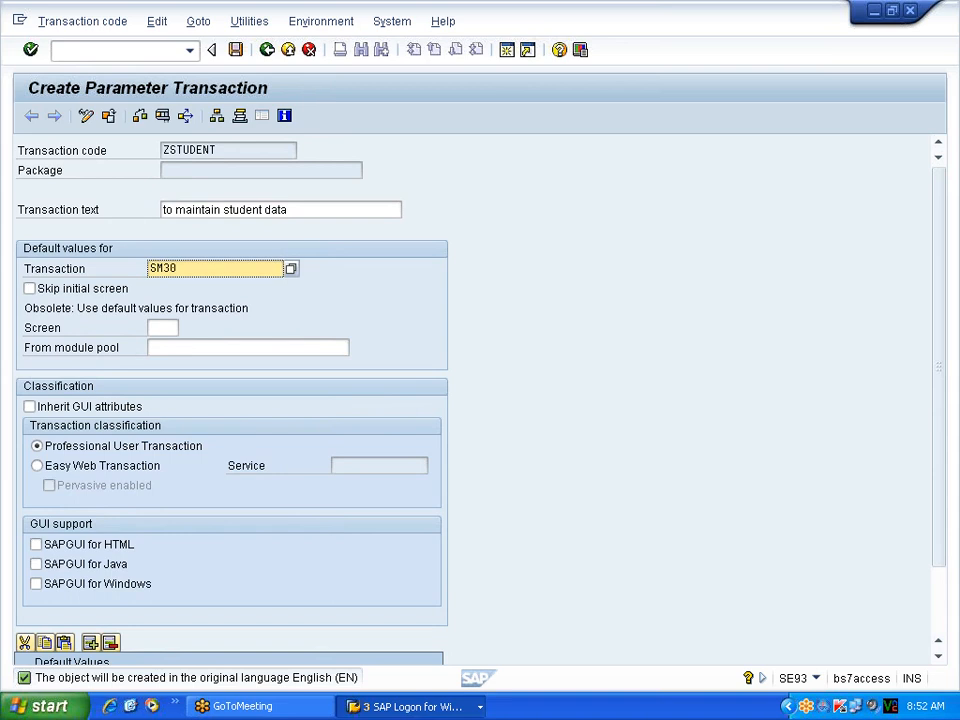
key(shift+Home)
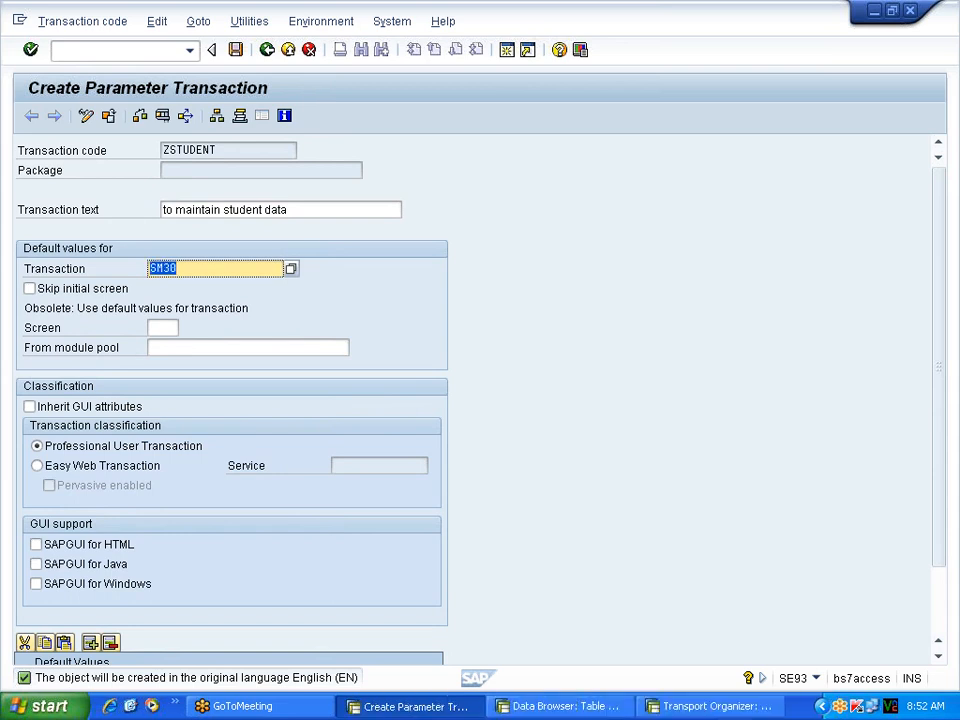
click(150, 269)
click(29, 289)
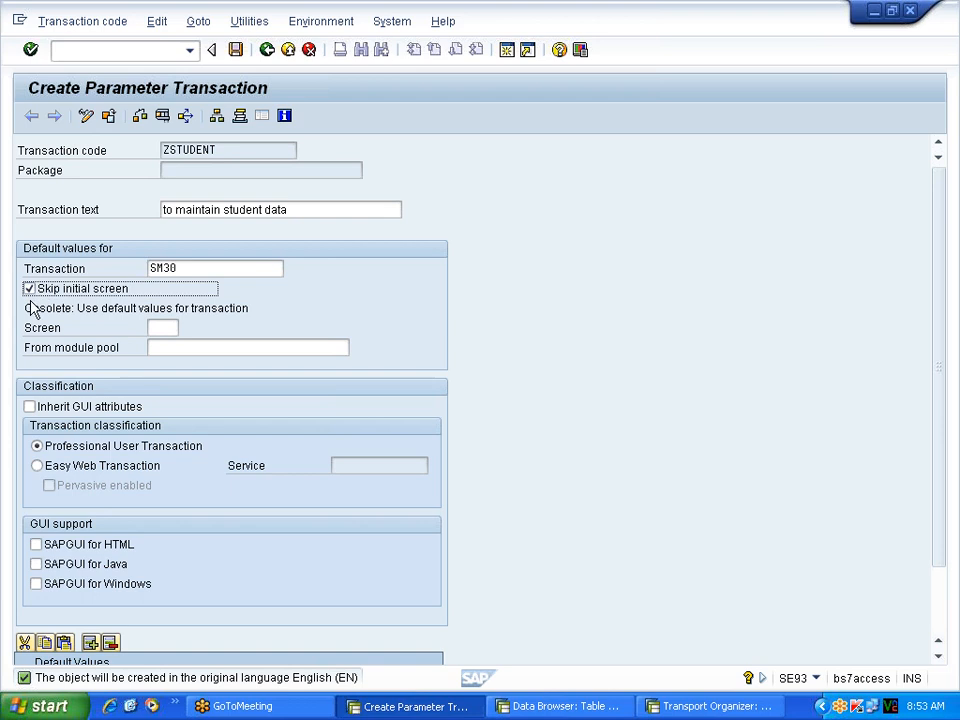
Enable GUI support for SAPGUI for HTML, Java and Windows.
scroll(32, 318, down, 4)
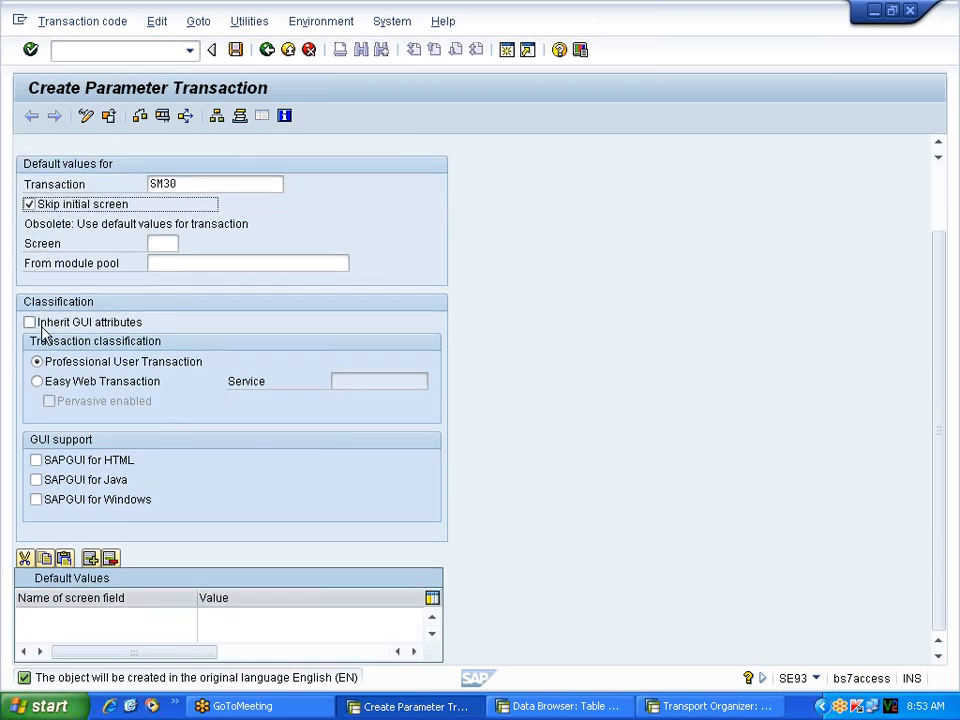
click(36, 462)
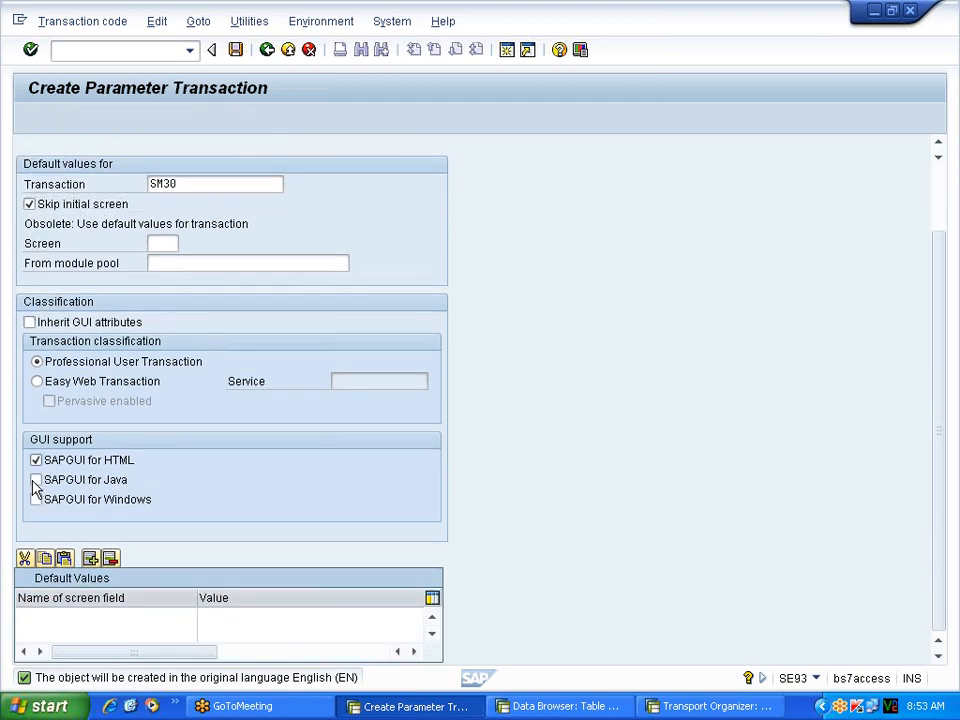
click(34, 482)
click(36, 480)
click(36, 519)
click(36, 500)
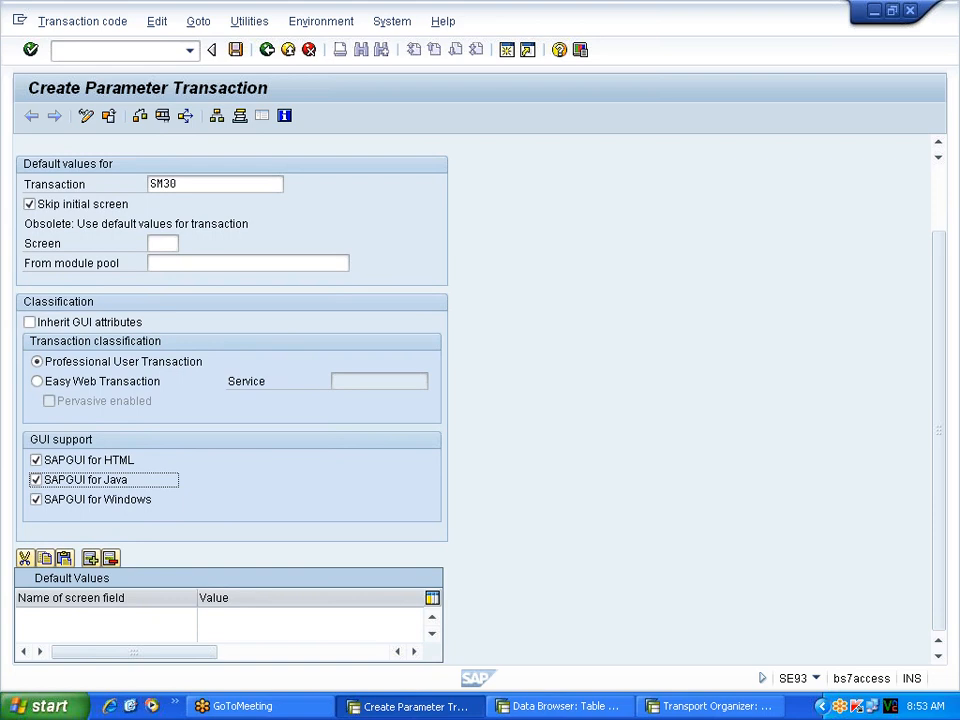
Pick VIEWNAME from the available fields as the first screen field in the default values.
click(160, 617)
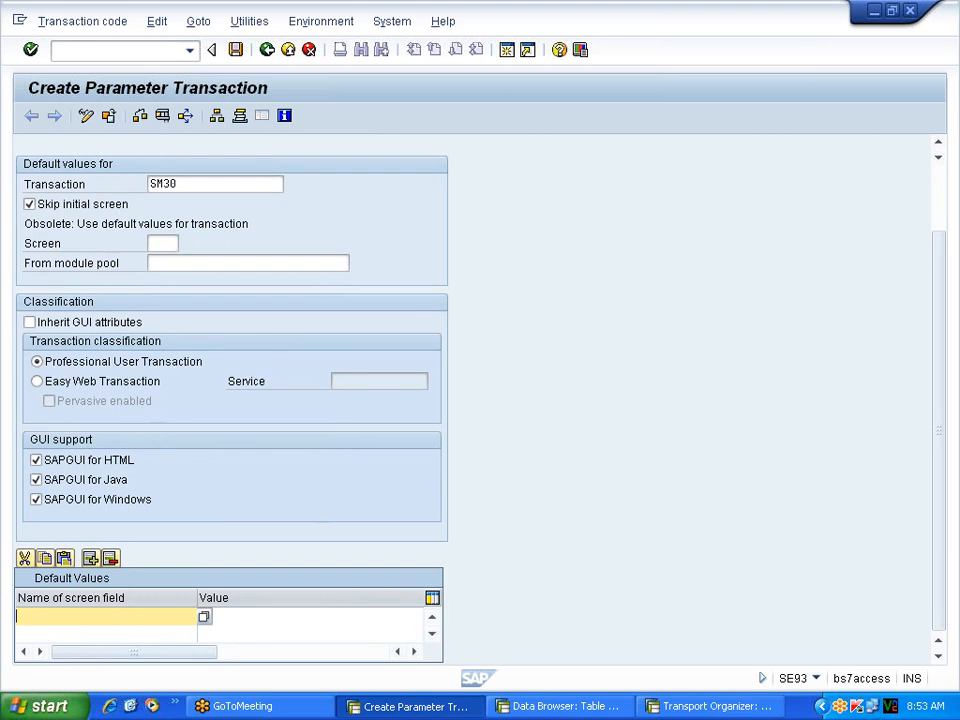
click(204, 617)
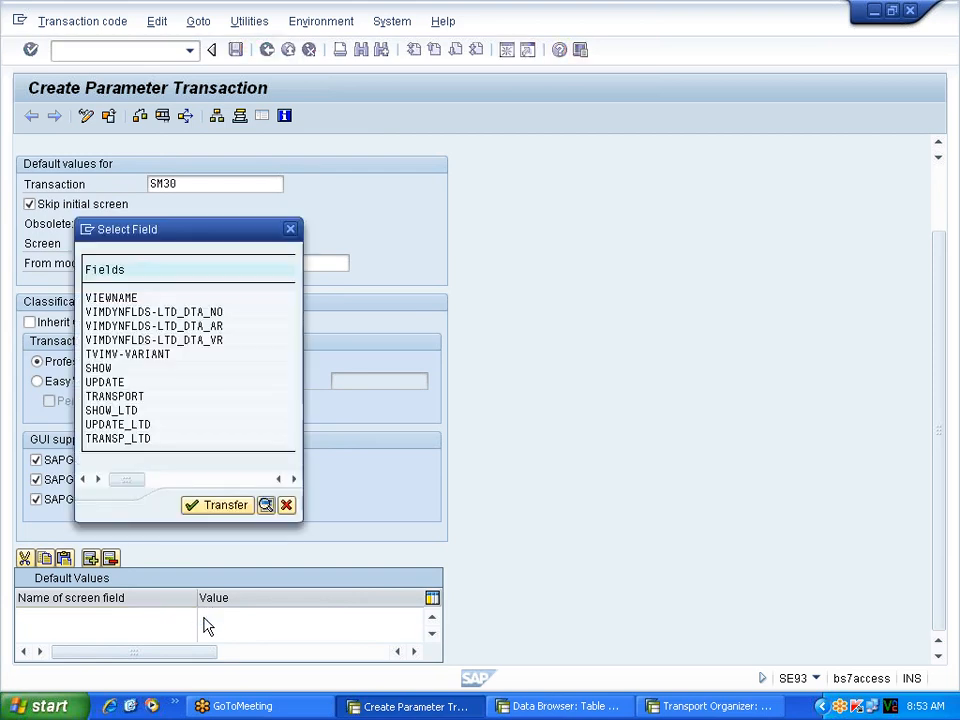
click(115, 298)
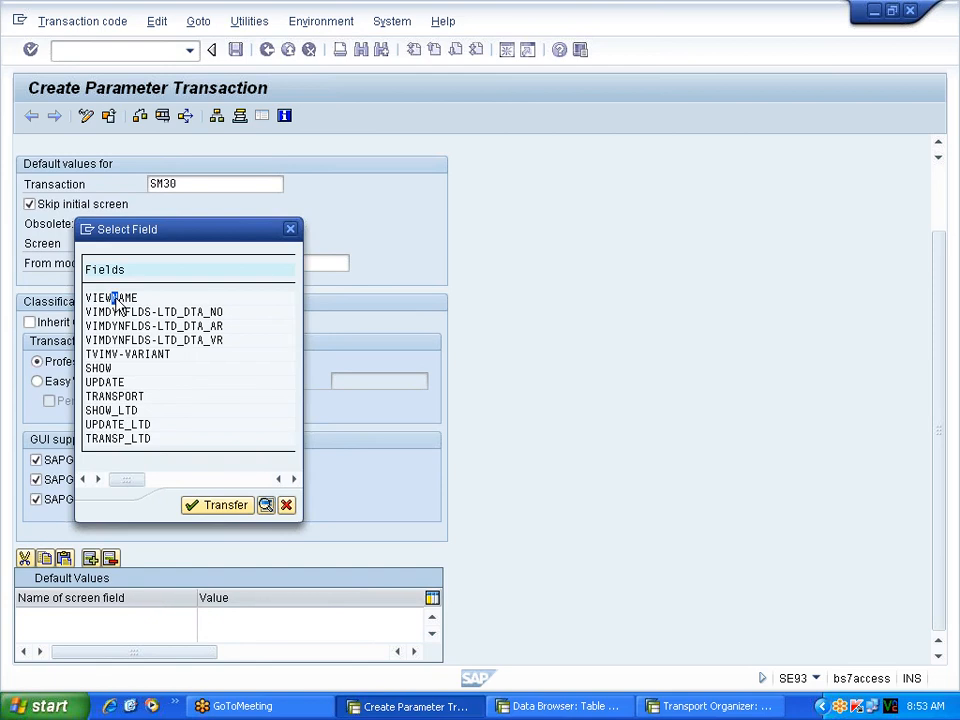
click(218, 506)
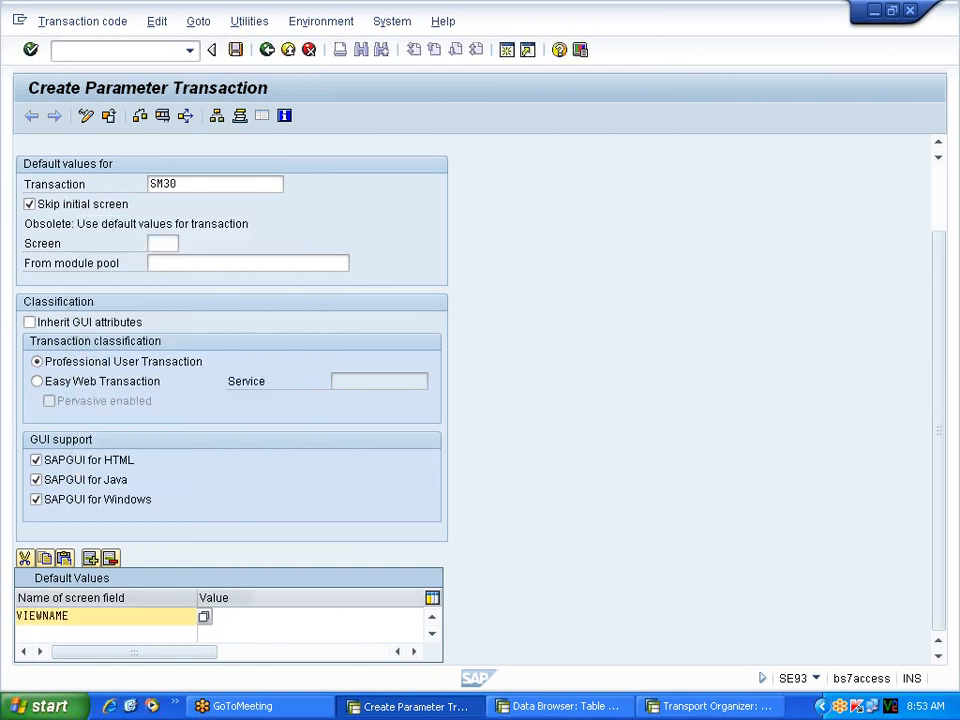
click(260, 616)
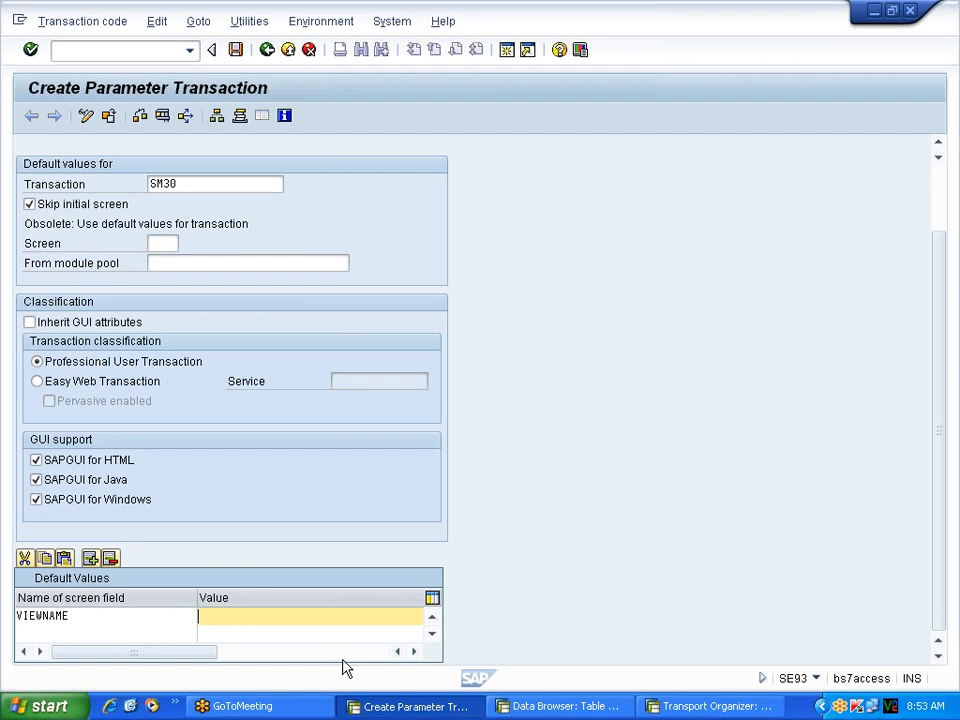
Switch to the Data Browser session, return to the ABAP Dictionary initial screen, and enter and copy the table name ZTEST_STUDENT.
click(540, 706)
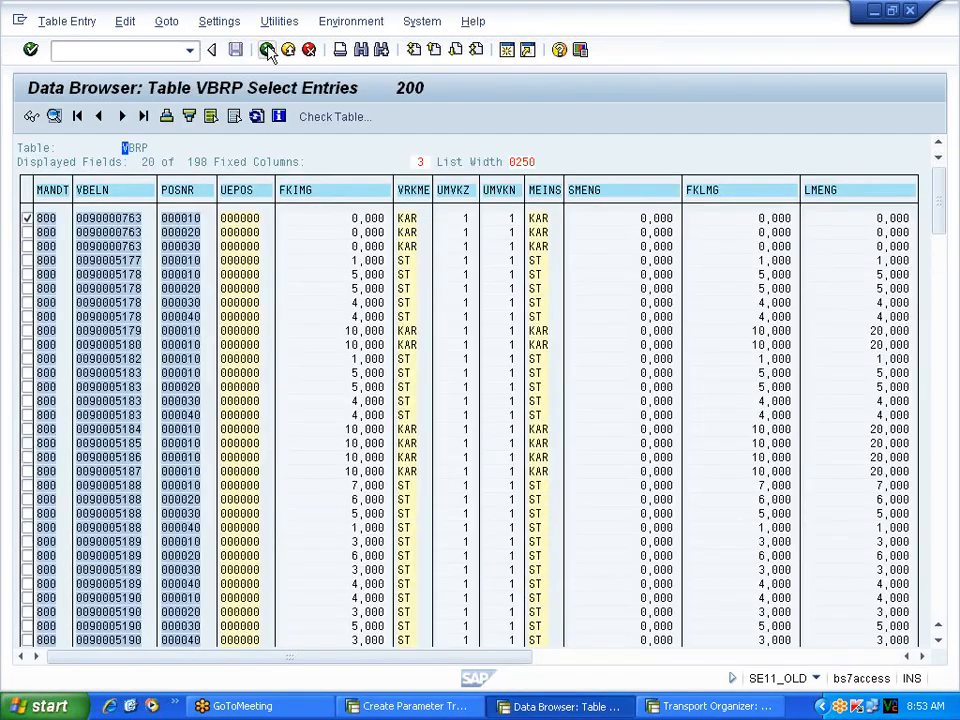
click(267, 50)
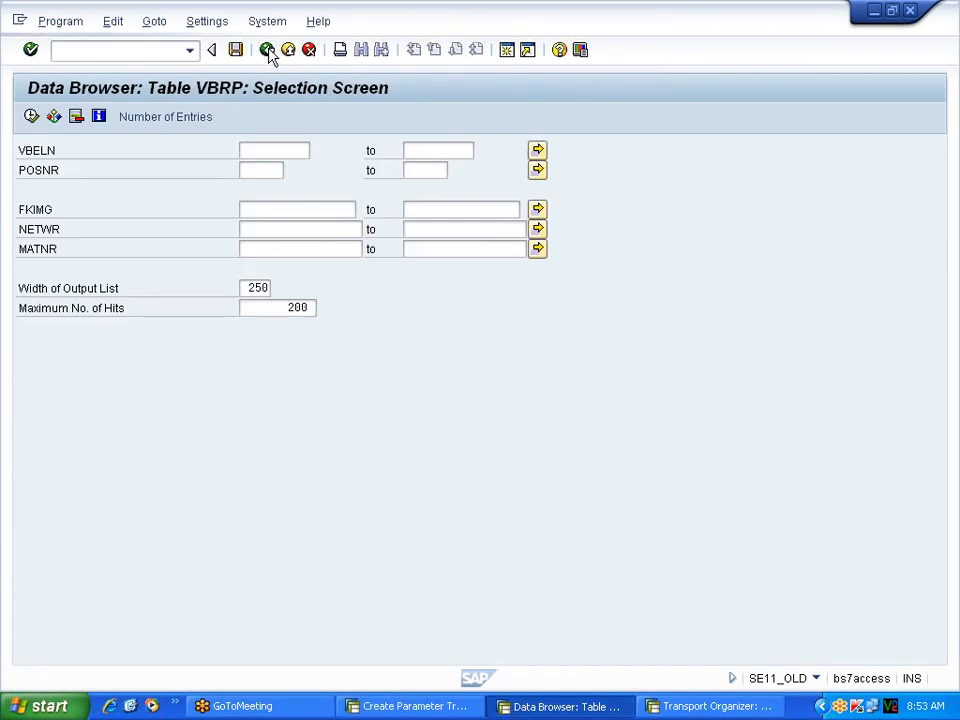
click(267, 50)
click(267, 50)
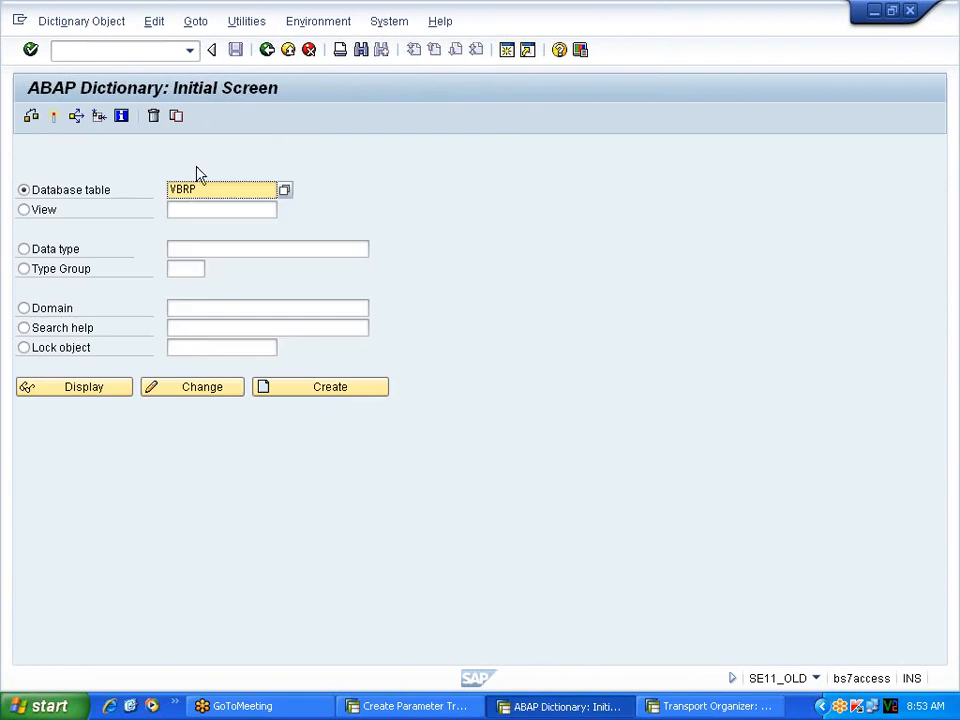
key(BackSpace)
key(BackSpace)
key(BackSpace)
key(BackSpace)
click(208, 207)
drag(258, 190, 168, 194)
key(ctrl+c)
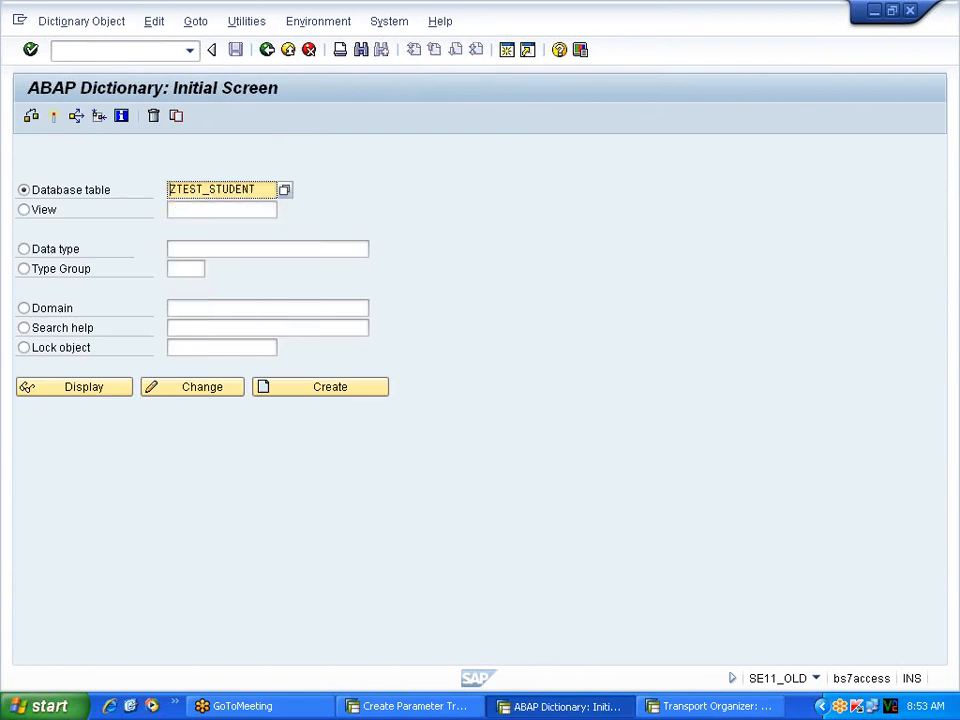
Return to the parameter transaction and paste ZTEST_STUDENT as the value of VIEWNAME.
key(alt+Tab)
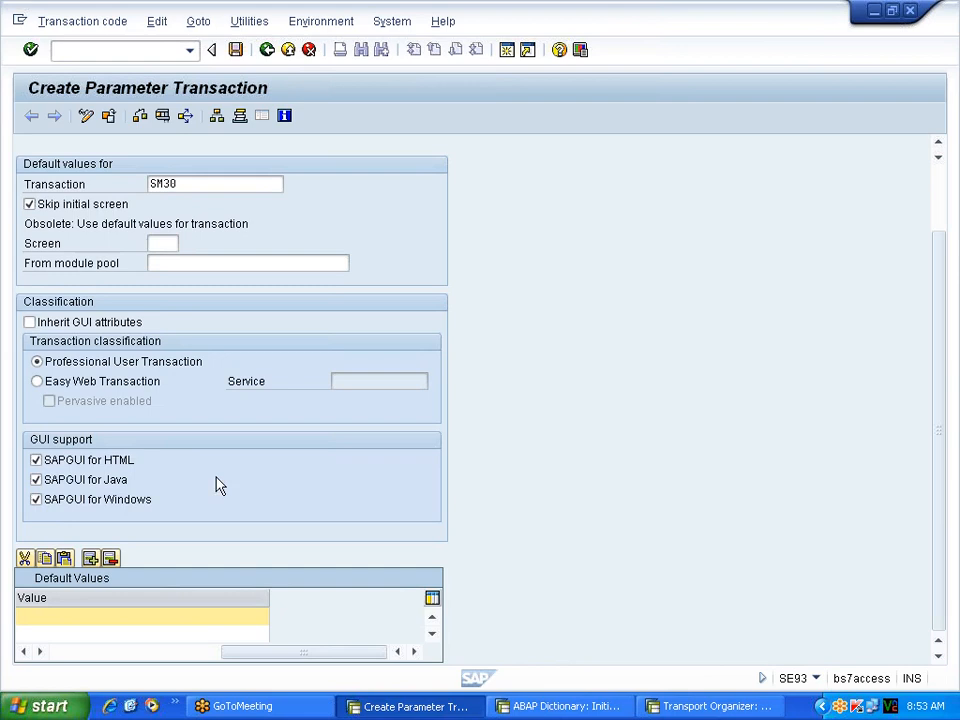
key(ctrl+v)
drag(245, 652, 45, 665)
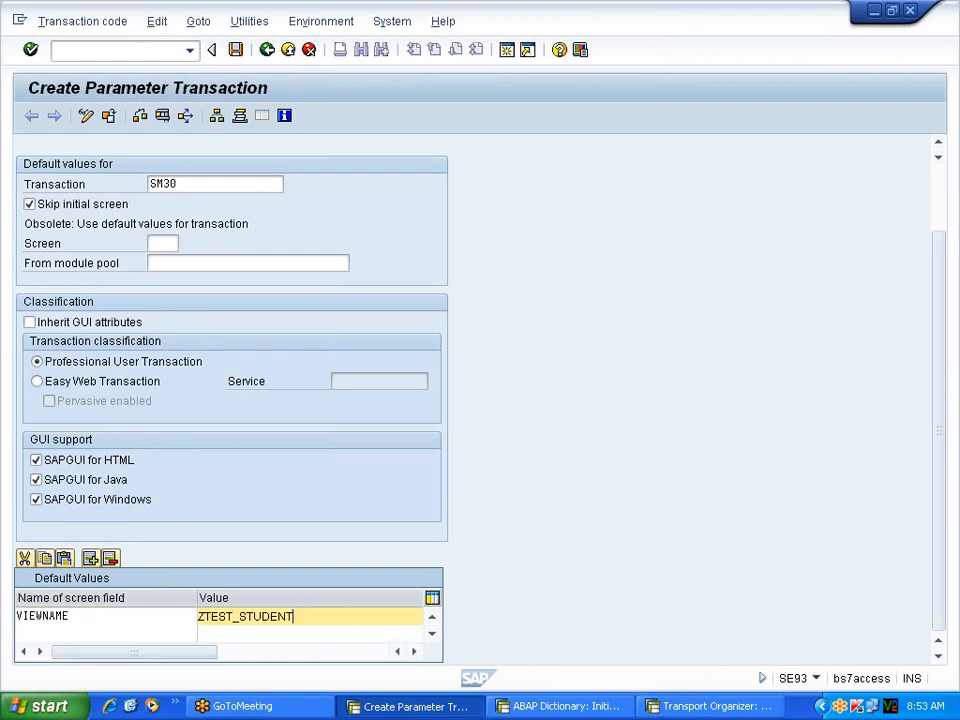
Add UPDATE as the second default screen field and give it the value X.
click(47, 633)
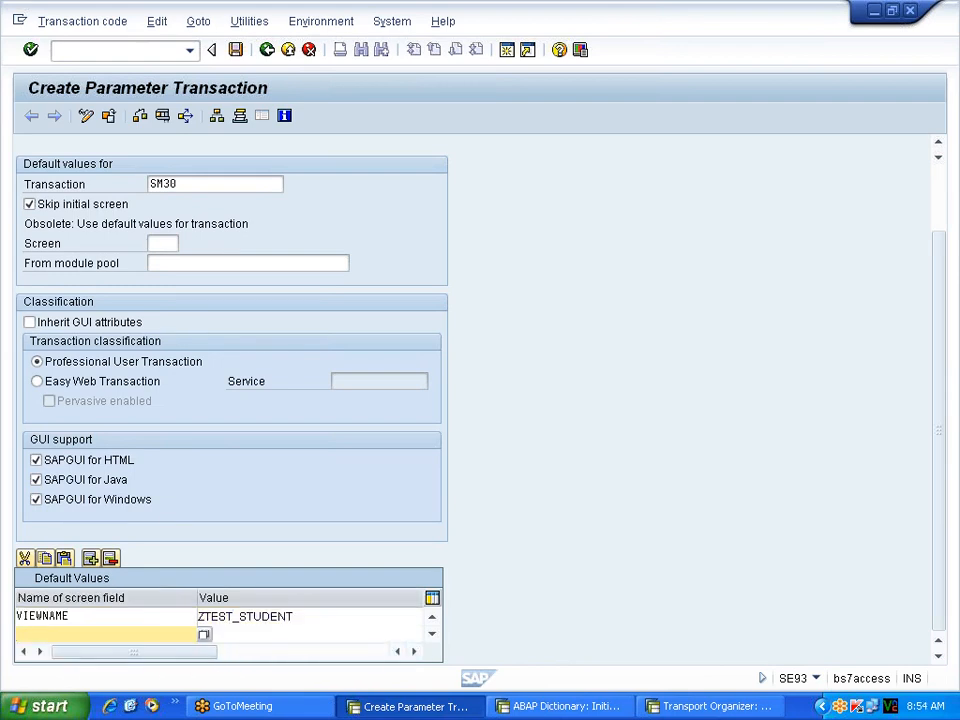
click(203, 635)
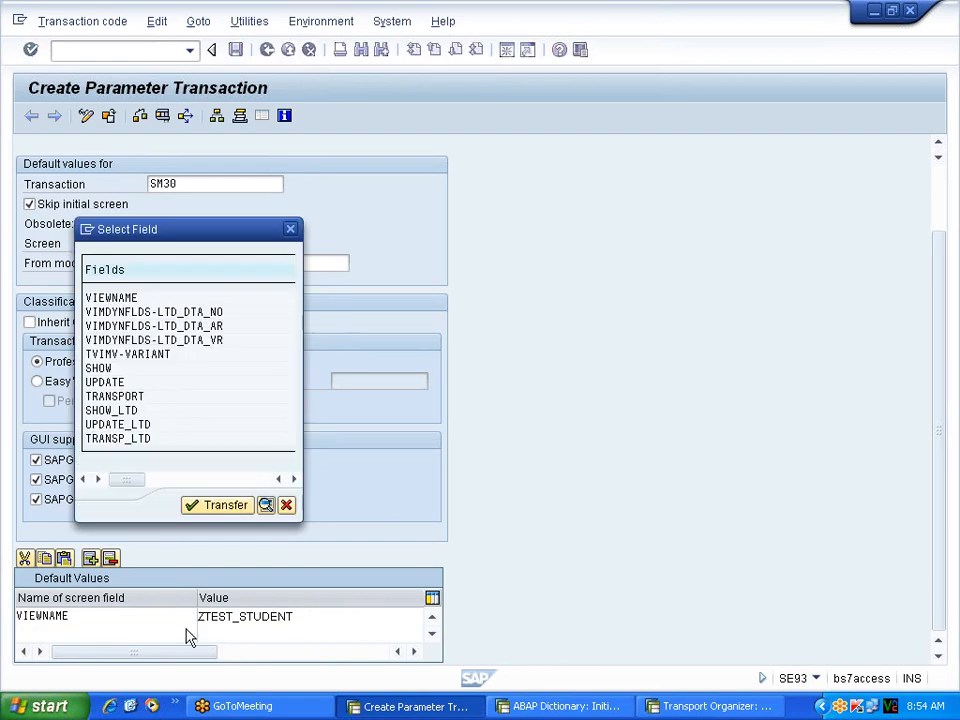
double_click(100, 384)
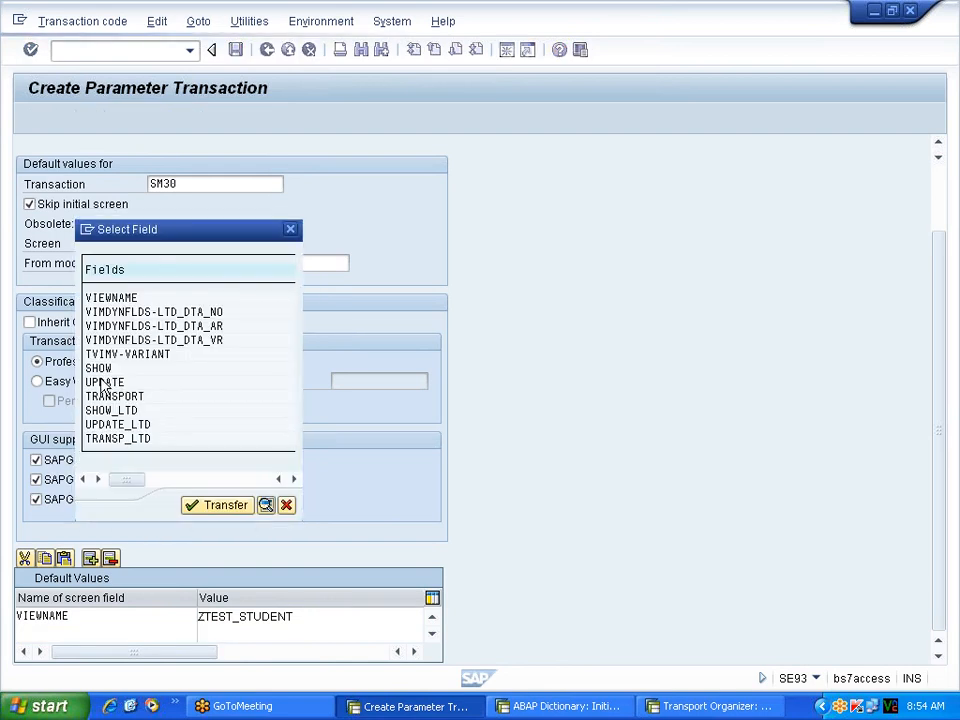
click(285, 634)
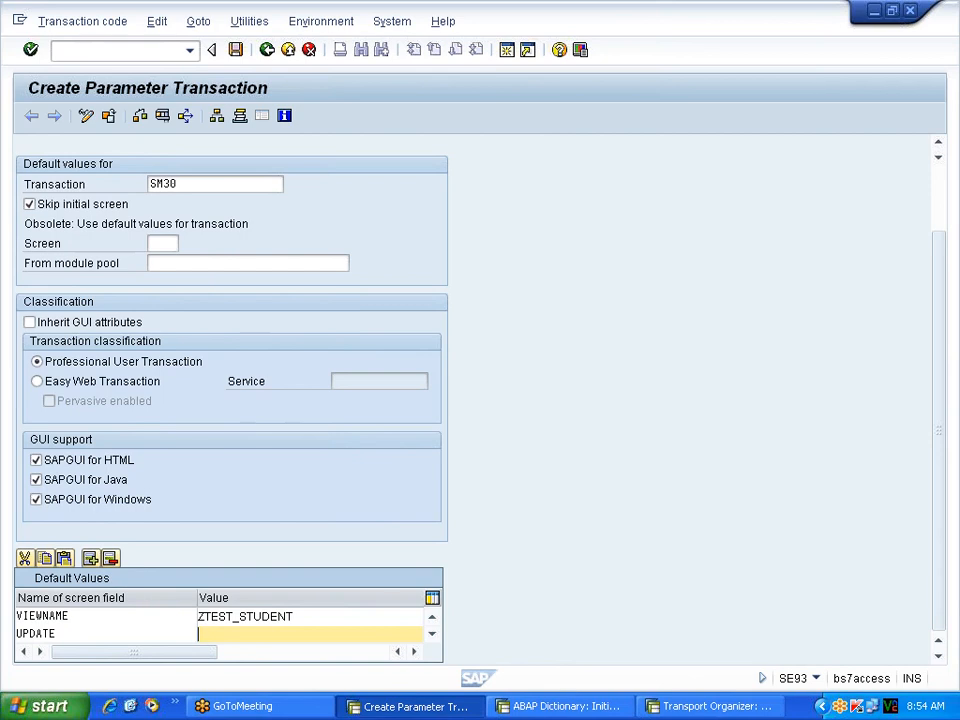
text(X)
Save transaction code ZSTUDENT as a local object and go back to SAP Easy Access.
click(235, 50)
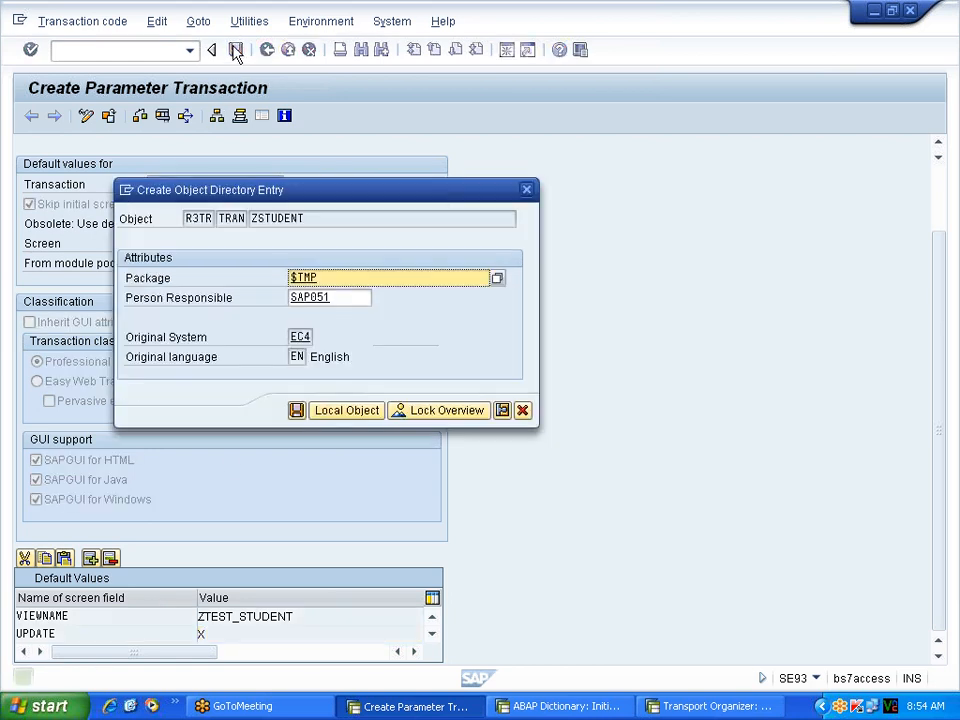
click(362, 417)
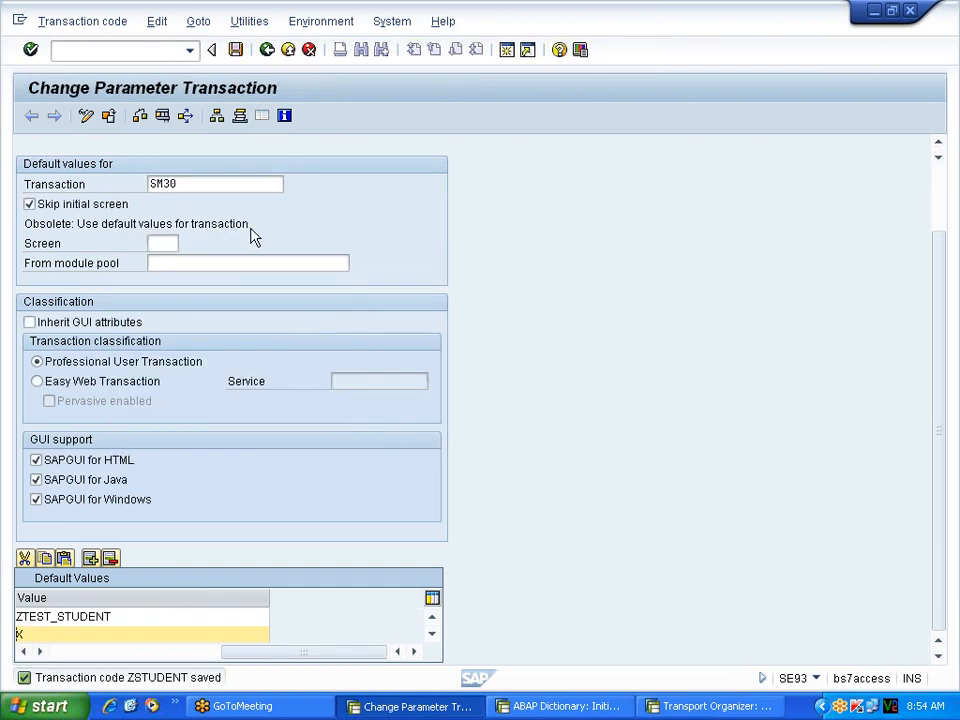
click(268, 53)
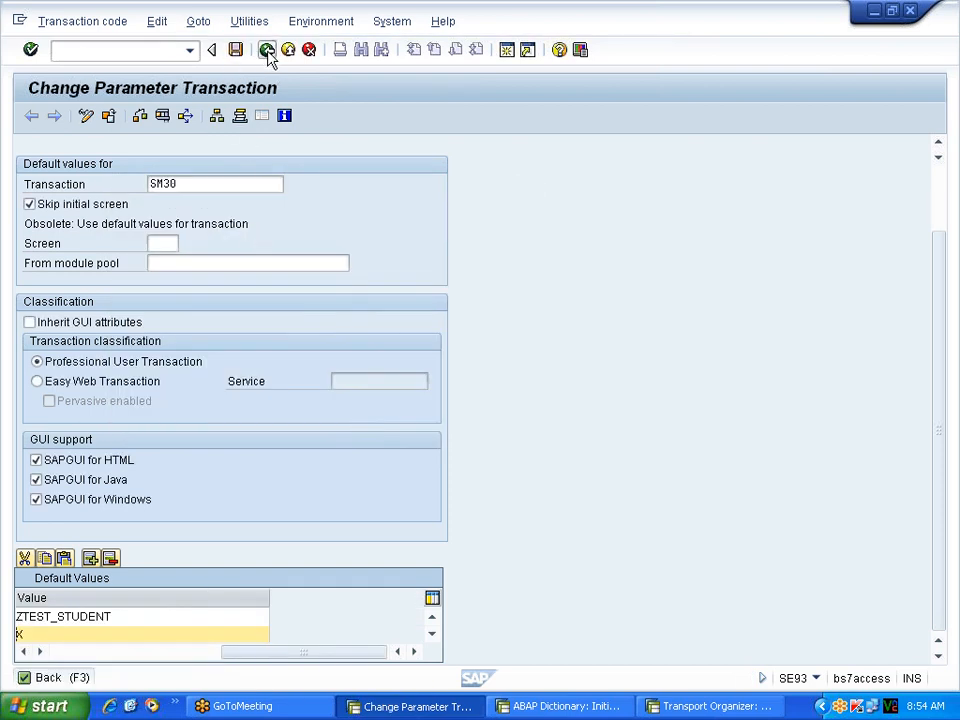
drag(236, 190, 154, 190)
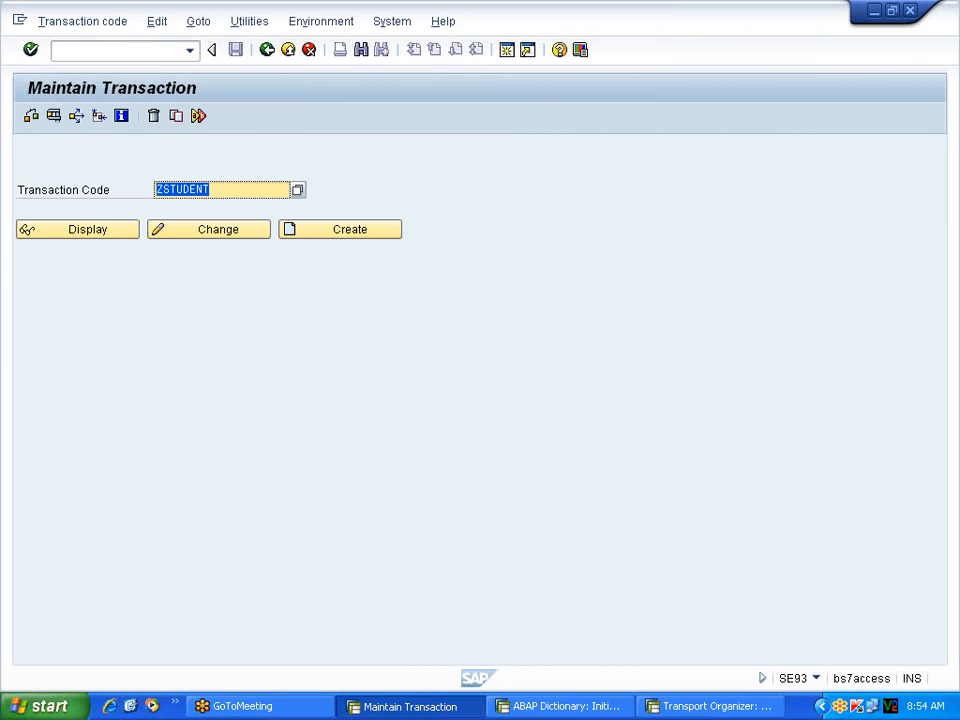
click(288, 52)
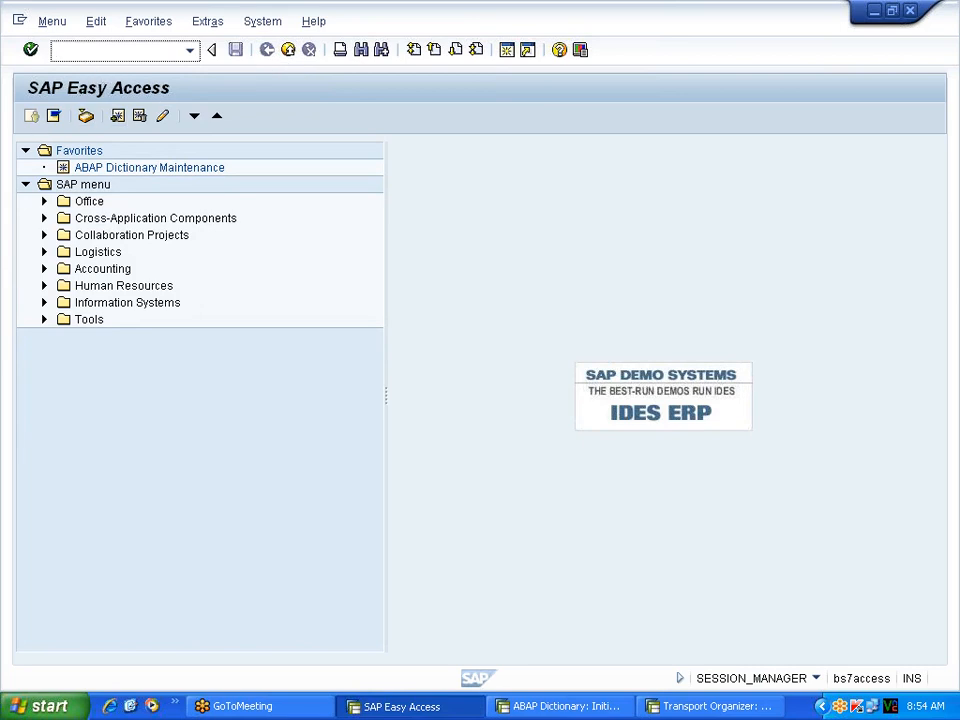
Run transaction ZSTUDENT to check the student table maintenance view, dismiss the Folder Guard popup, and leave the view.
text(ZSTUDENT)
key(Return)
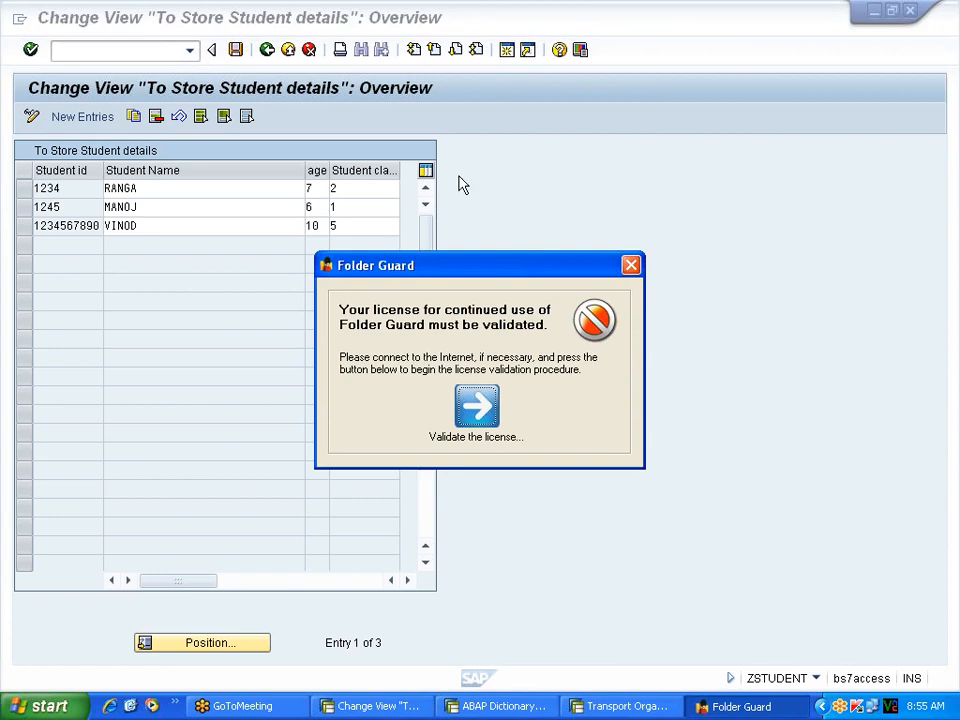
click(631, 265)
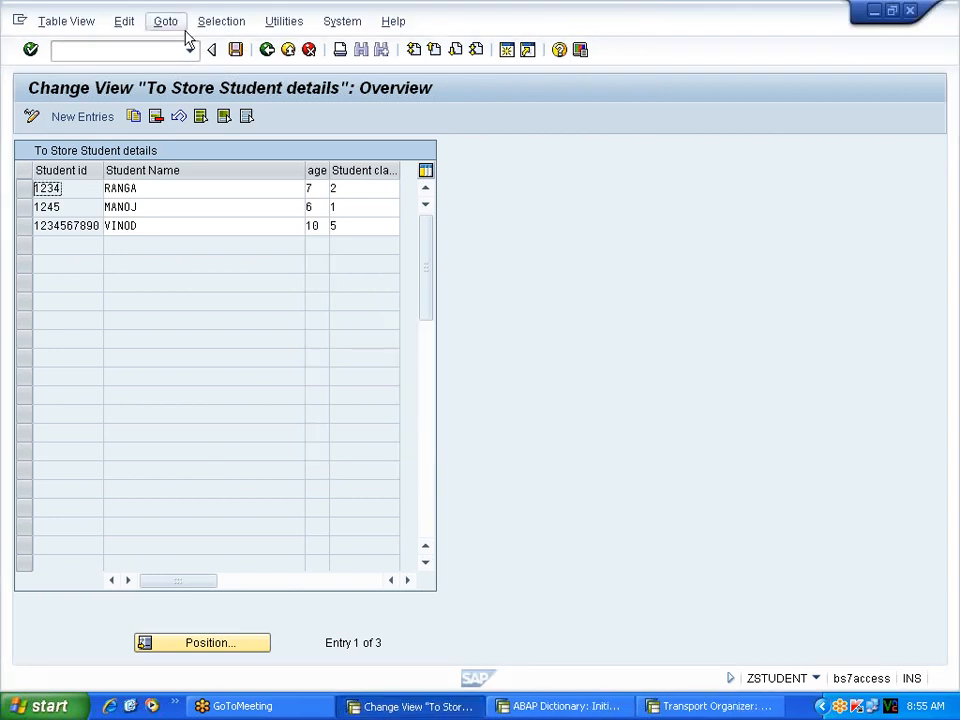
click(271, 49)
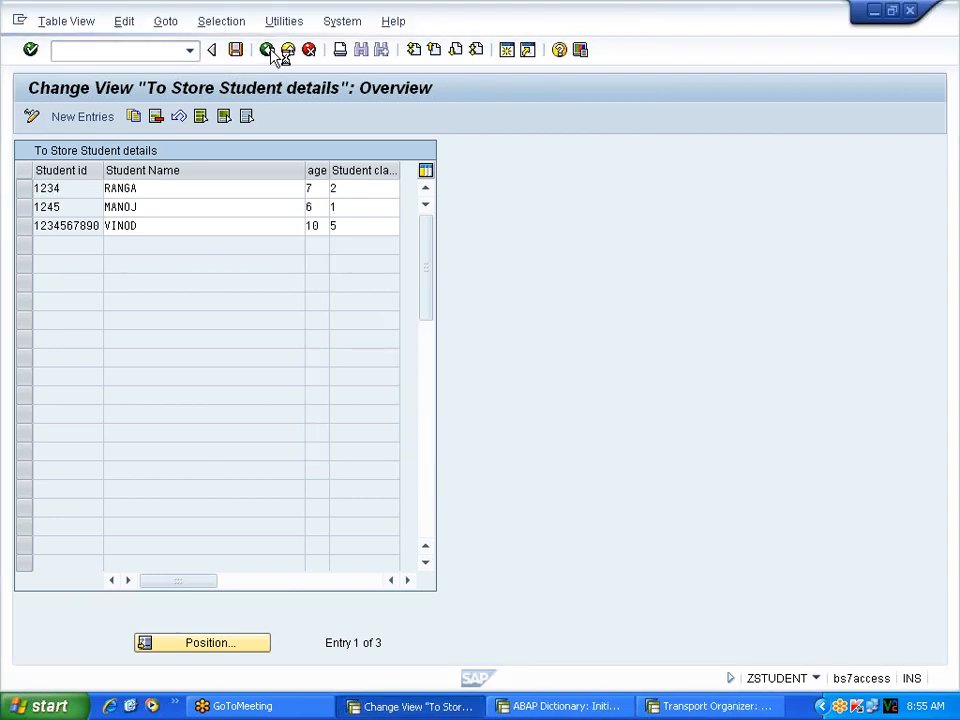
click(288, 50)
Select View as the ABAP Dictionary object type and enter ztest_prview as the view name.
click(24, 210)
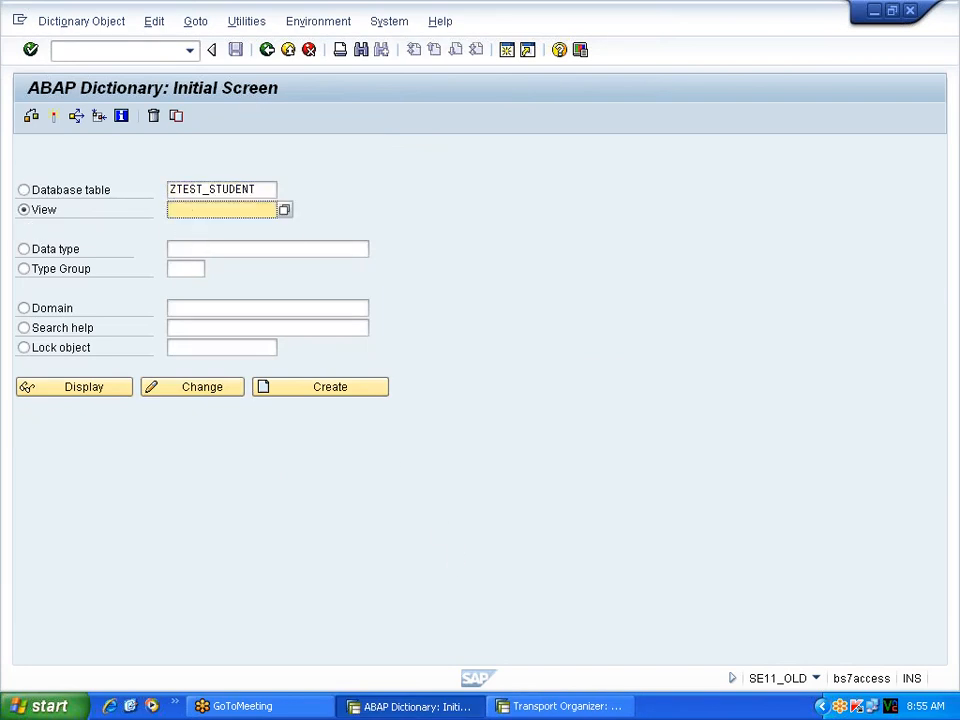
click(222, 210)
click(221, 224)
key(BackSpace)
key(BackSpace)
key(BackSpace)
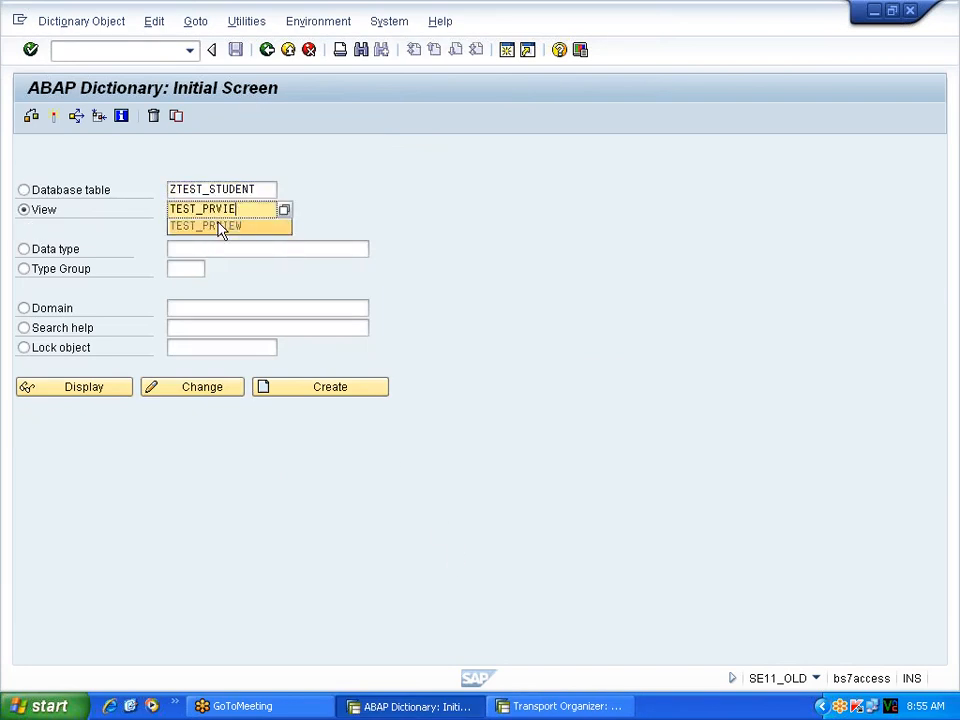
key(BackSpace)
key(BackSpace)
key(BackSpace)
key(BackSpace)
key(BackSpace)
key(BackSpace)
key(BackSpace)
key(BackSpace)
click(208, 253)
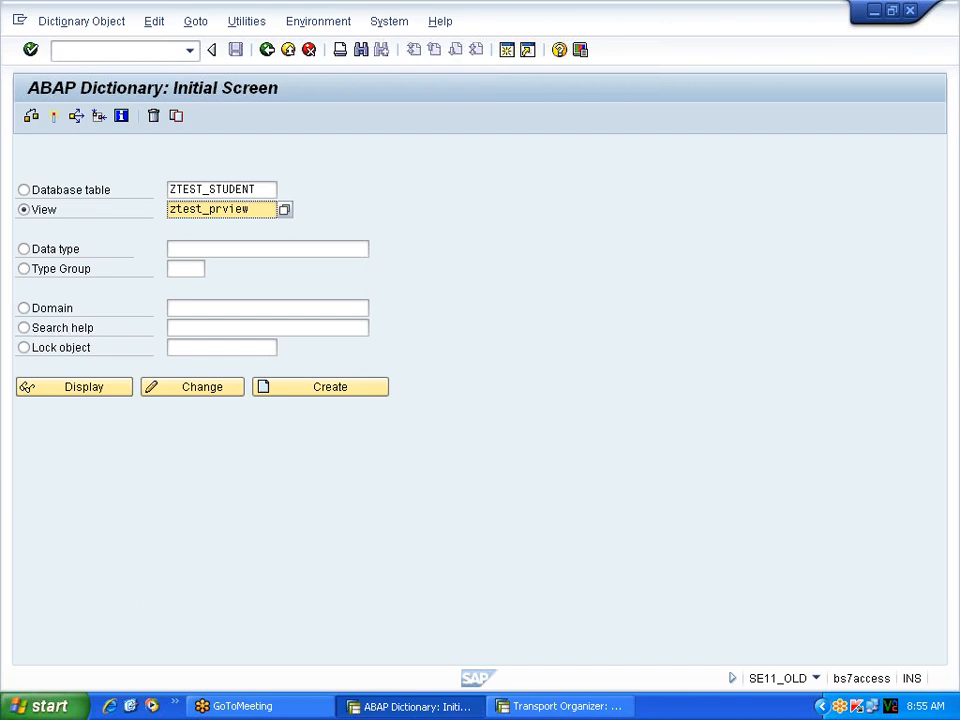
Clear the view name and the database table name on the ABAP Dictionary initial screen.
key(Delete)
key(Delete)
key(Delete)
key(Delete)
key(Delete)
key(Delete)
key(Delete)
key(Delete)
key(Delete)
key(Delete)
key(Delete)
key(Delete)
key(Up)
key(Delete)
key(Delete)
key(Delete)
key(Delete)
key(Delete)
key(Delete)
key(Delete)
key(Delete)
key(Delete)
key(Delete)
key(Delete)
key(Delete)
key(Delete)
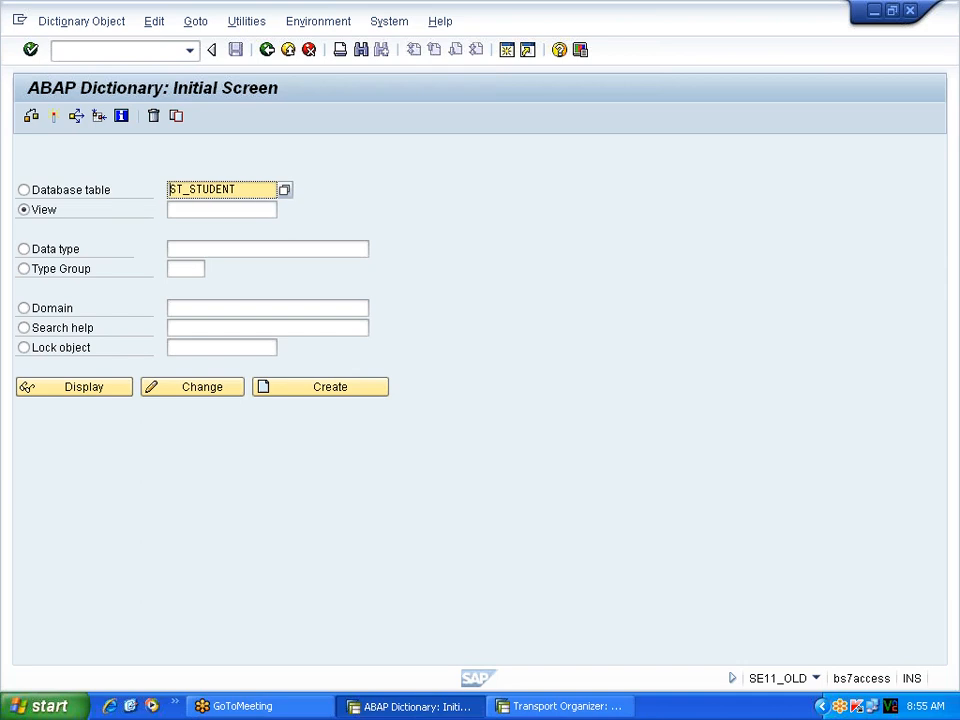
click(38, 193)
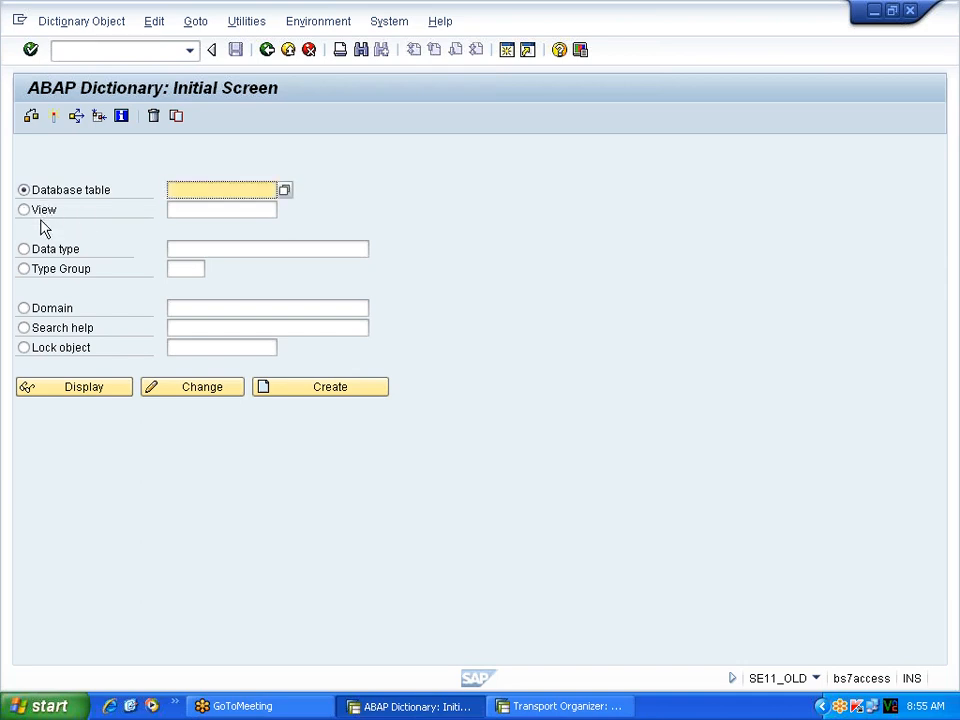
click(34, 207)
click(36, 253)
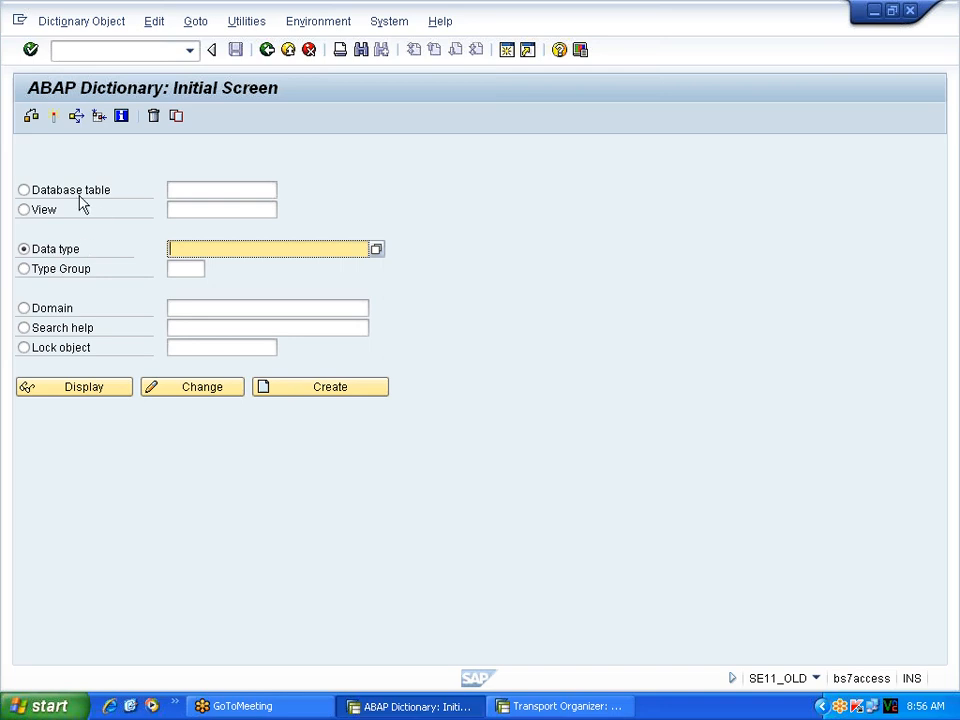
Display the definition of database table ZTEST_STUDENT.
click(48, 193)
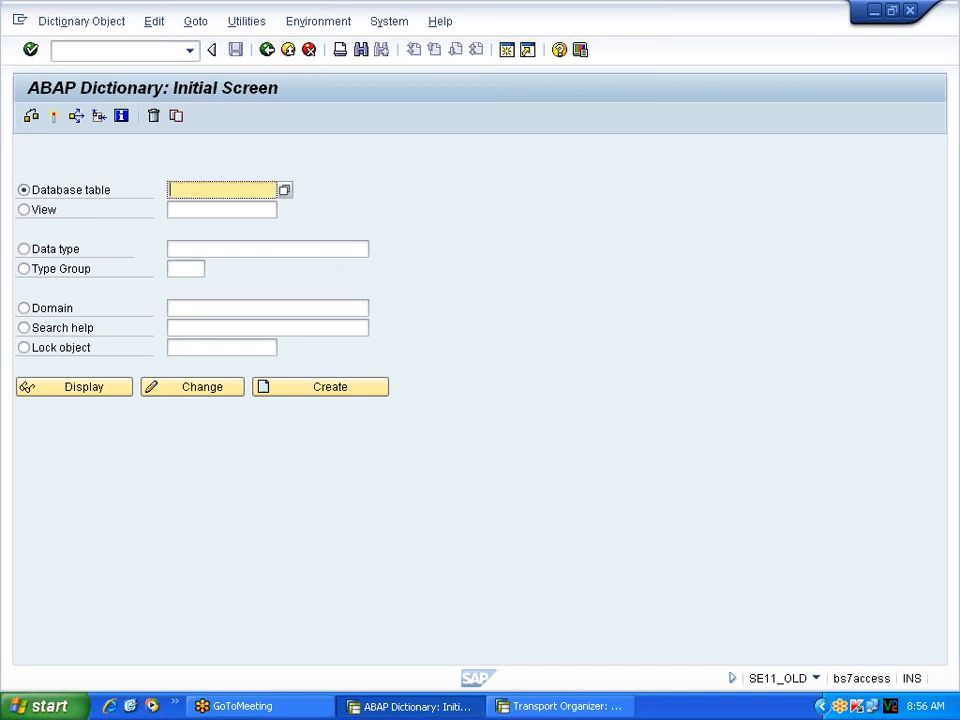
click(201, 191)
click(208, 206)
click(111, 388)
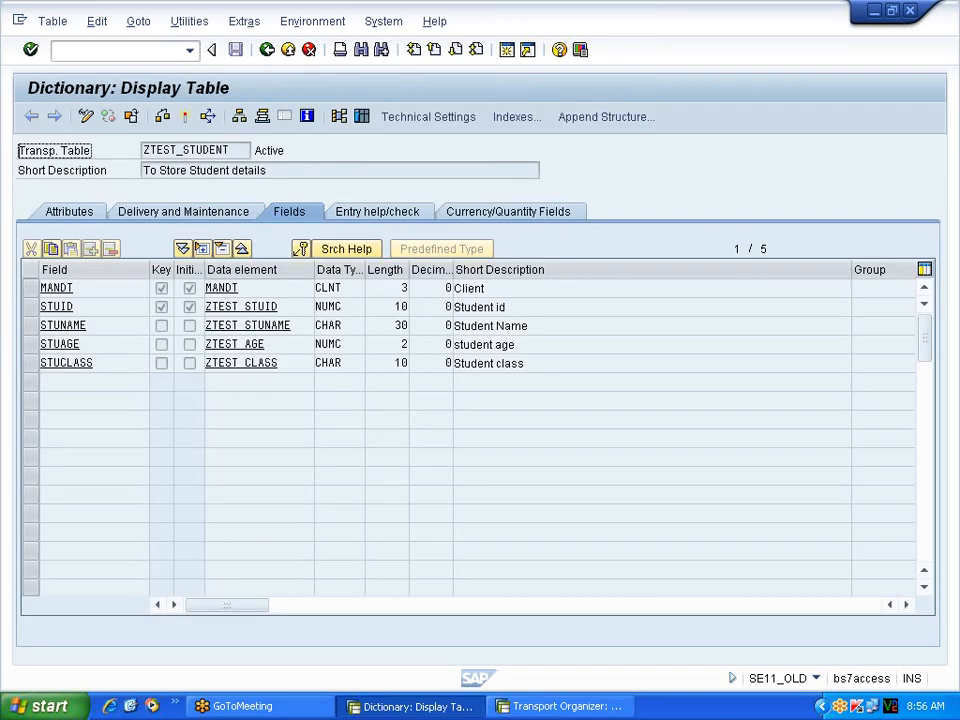
Open the STUID field's data element ZTEST_STUID and display its domain ZTEST_STUID.
click(268, 308)
double_click(268, 312)
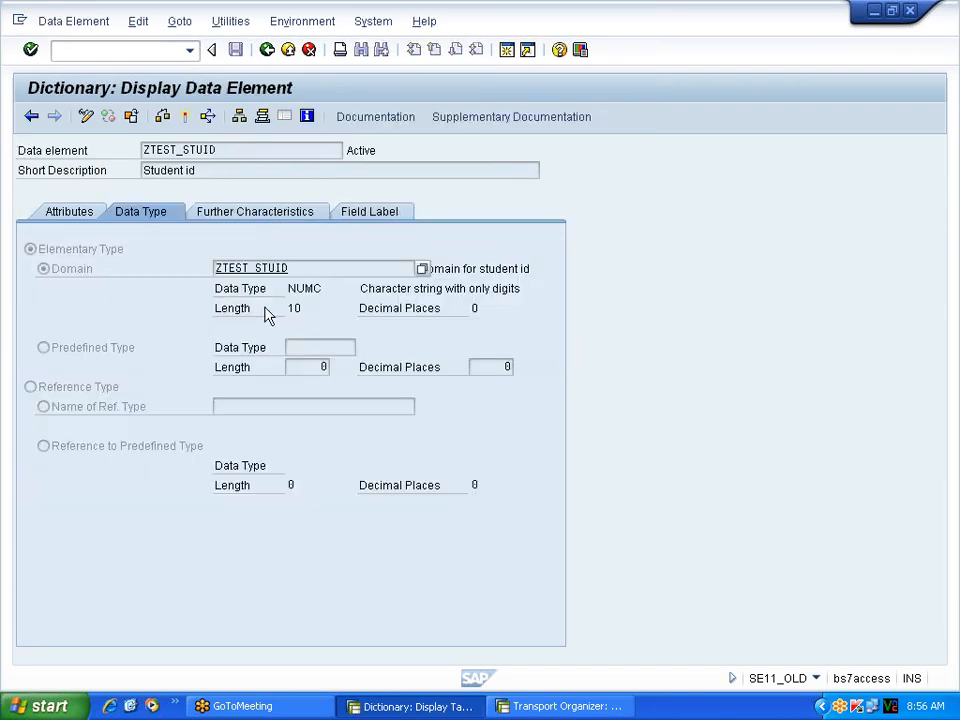
double_click(272, 270)
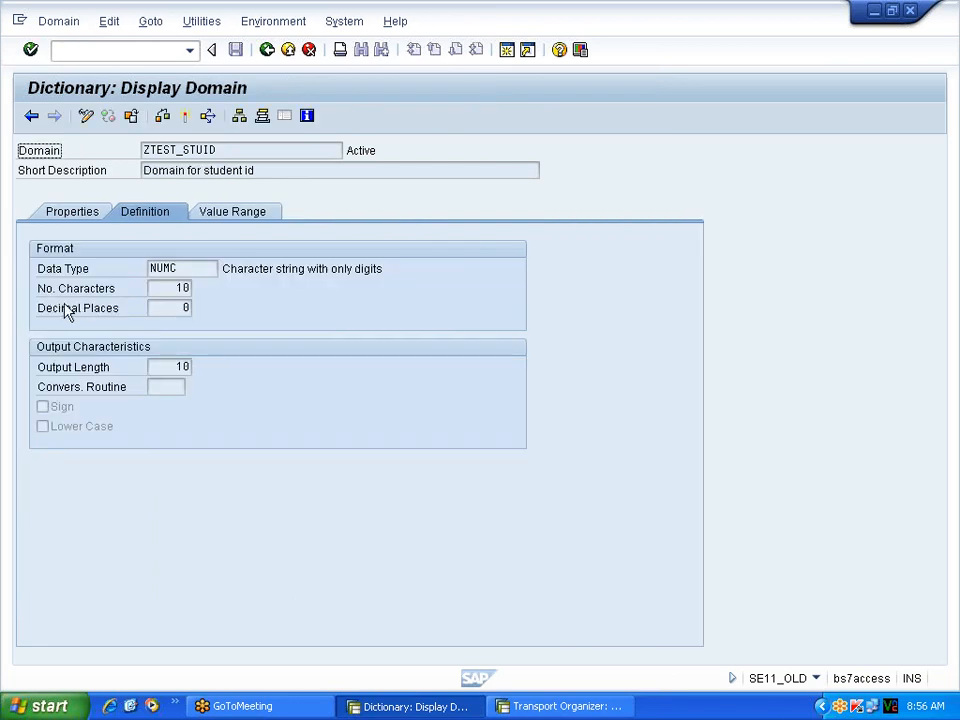
Examine the data type of domain ZTEST_STUID and look through the list of available ABAP Dictionary data types.
click(155, 268)
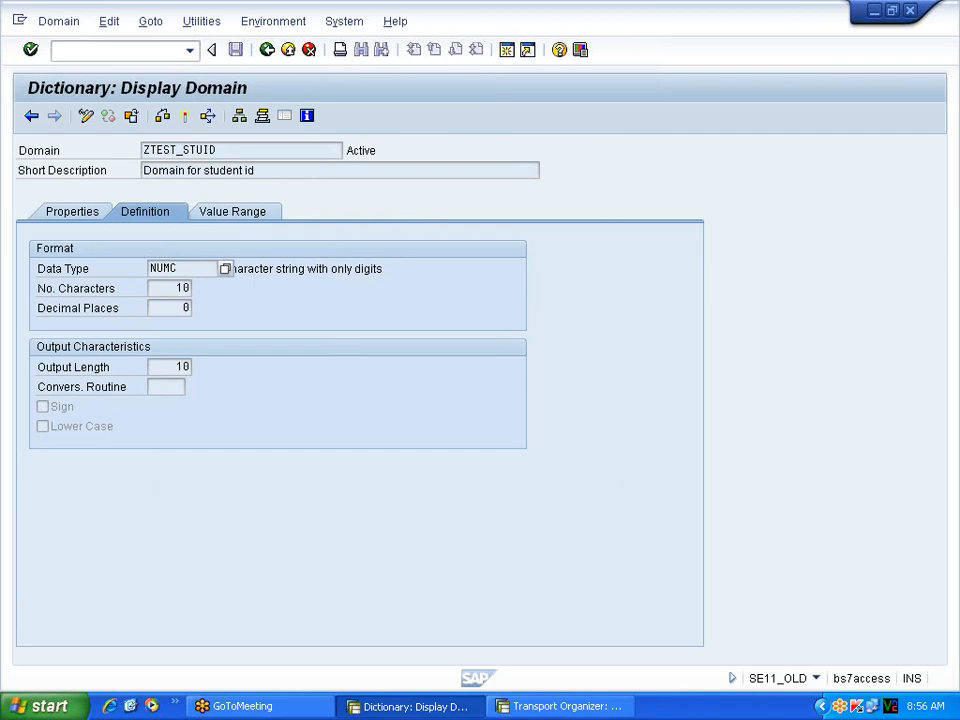
drag(178, 268, 148, 268)
click(150, 268)
drag(177, 268, 164, 268)
click(164, 268)
drag(179, 268, 148, 270)
click(149, 271)
click(149, 270)
click(226, 269)
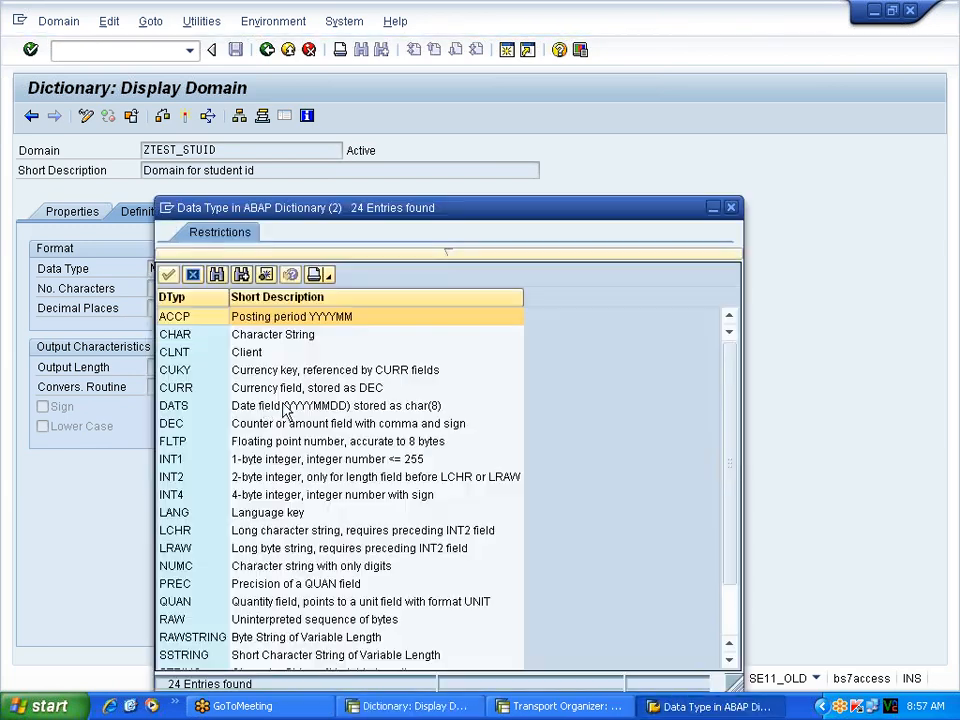
scroll(256, 405, down, 2)
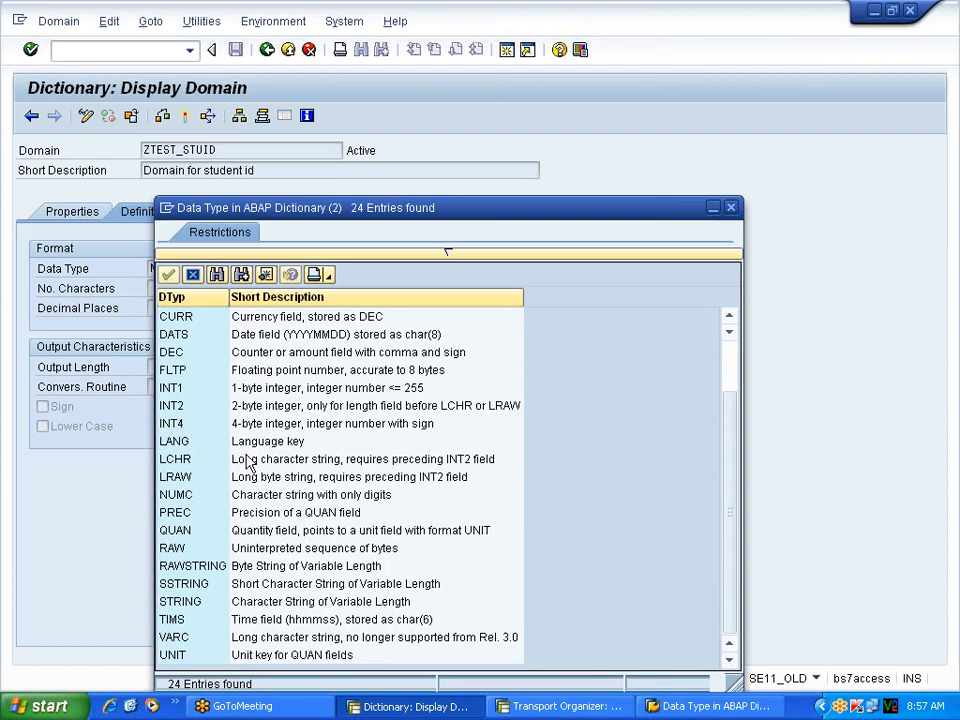
scroll(248, 462, up, 2)
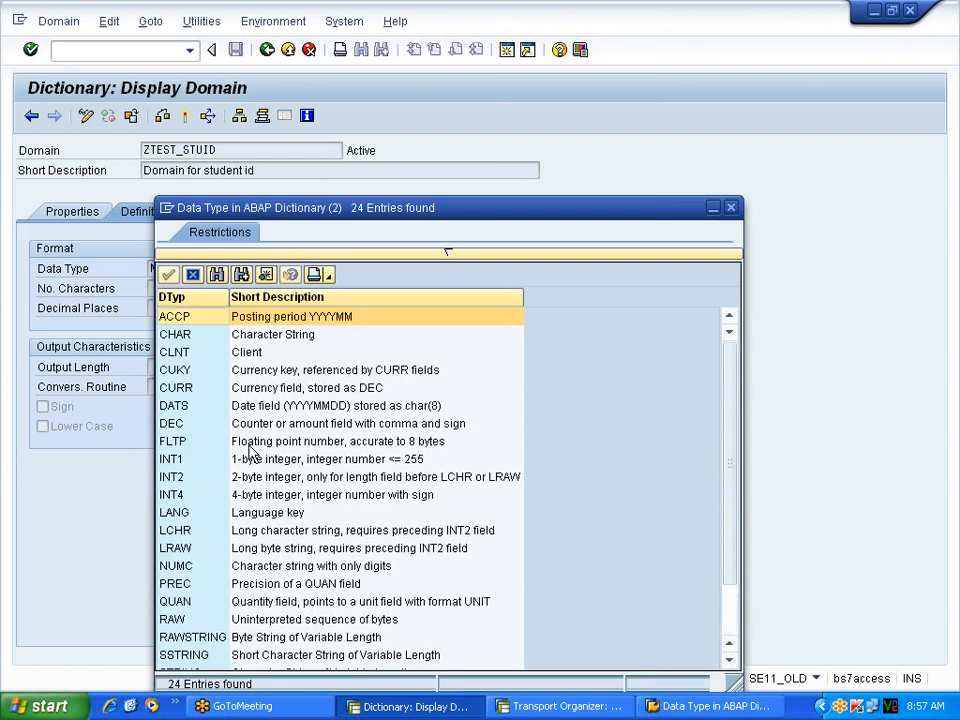
click(732, 207)
key(shift+Left)
key(shift+Left)
key(shift+Left)
key(shift+Left)
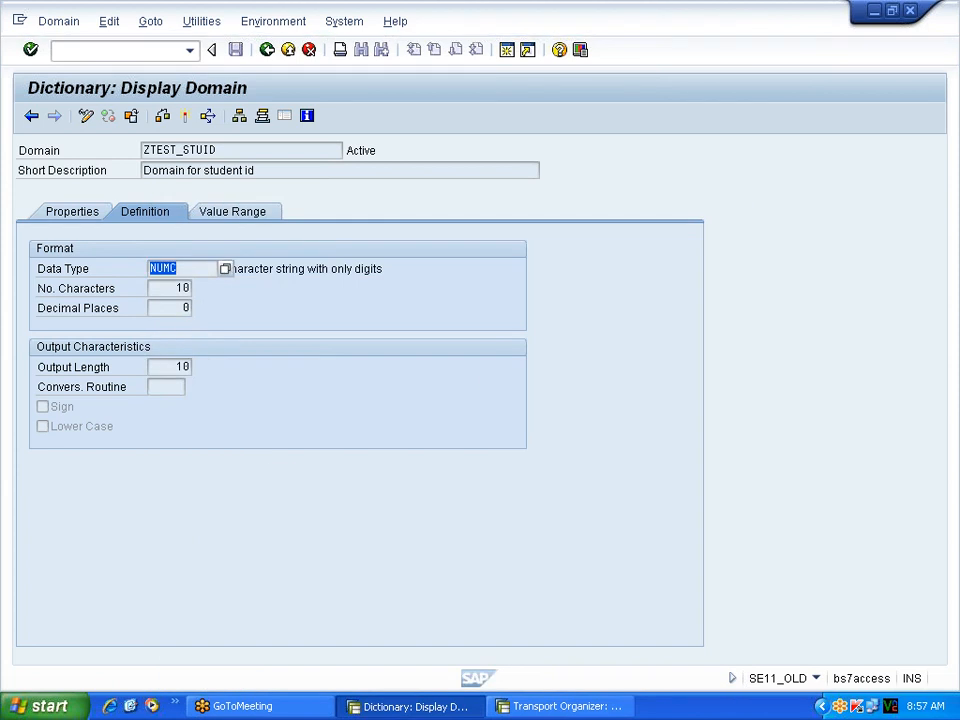
click(146, 271)
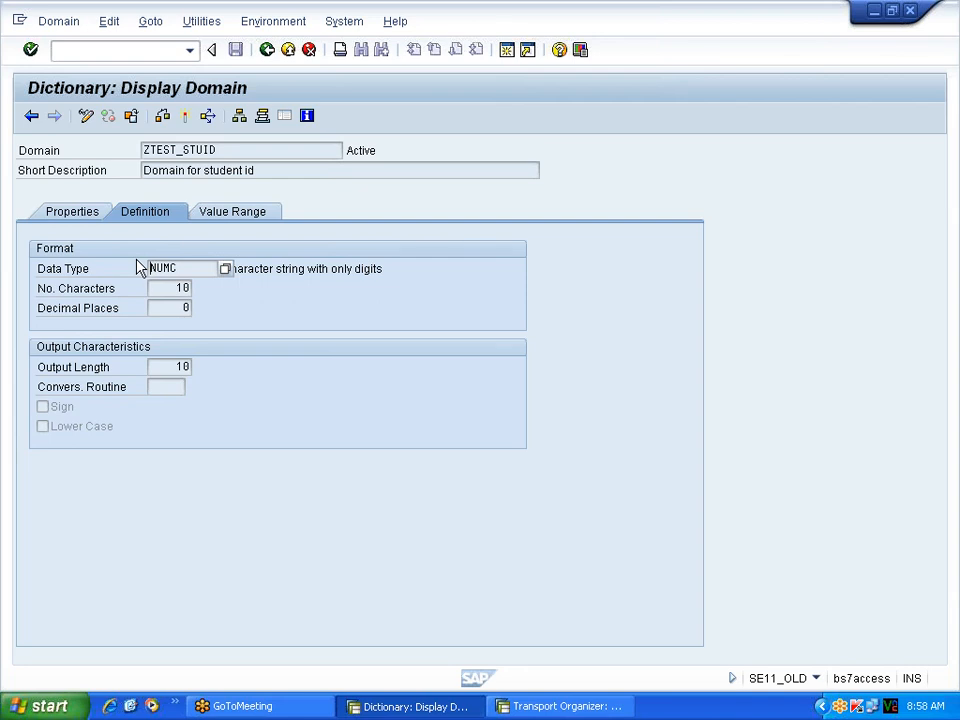
Leave the domain, data element and table displays to return to the ABAP Dictionary initial screen.
click(267, 50)
click(266, 50)
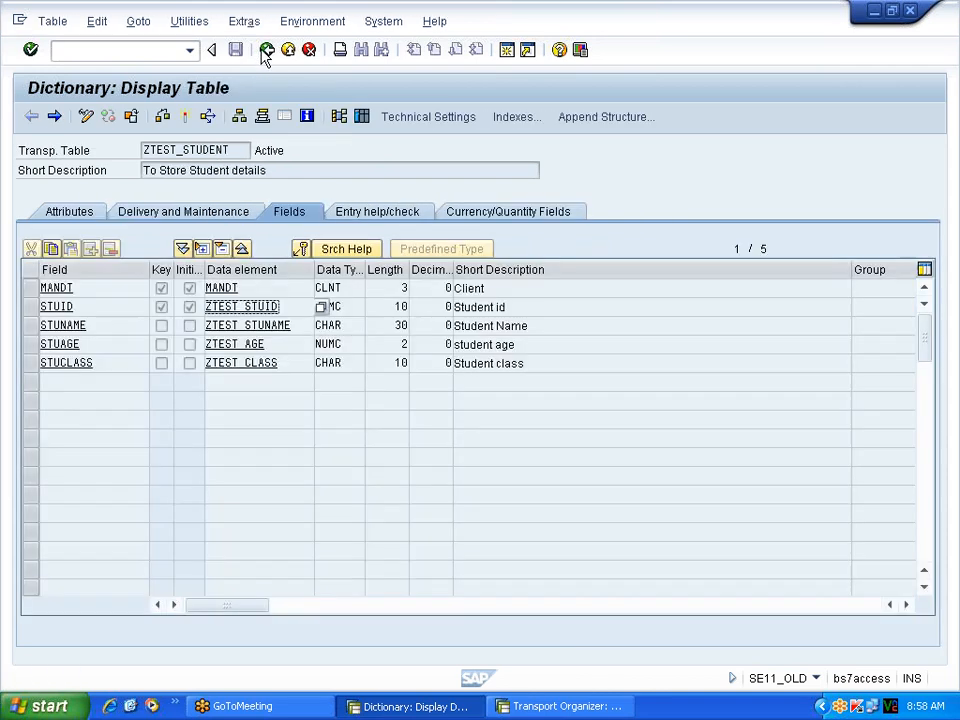
click(267, 50)
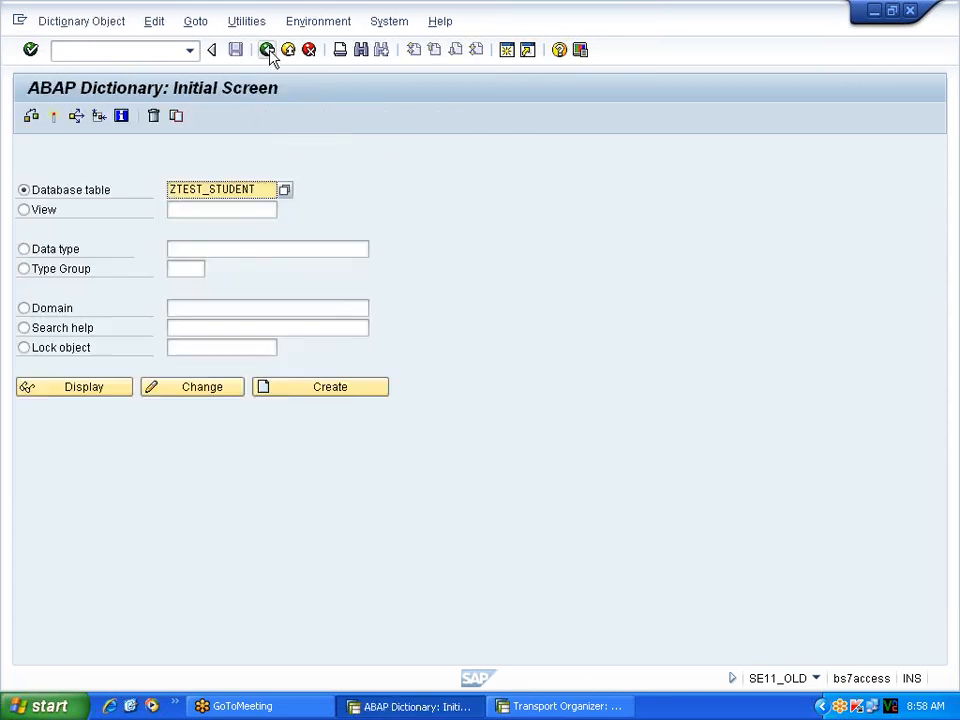
Create a new data type named ZTEST_DTY1 as a data element.
click(24, 249)
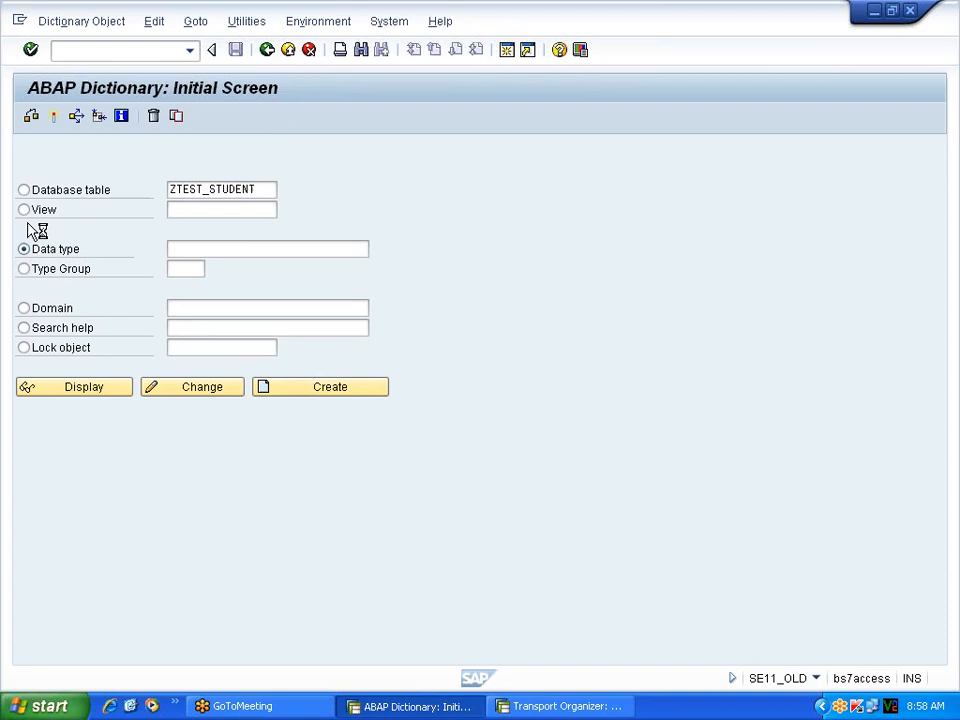
click(84, 255)
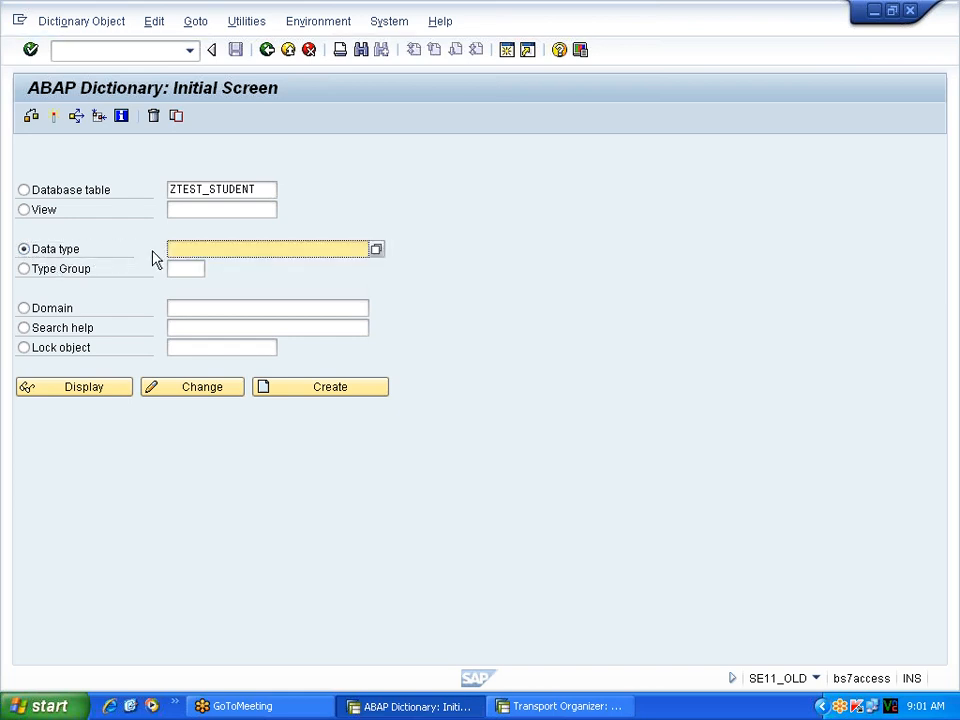
text(ZTEST)
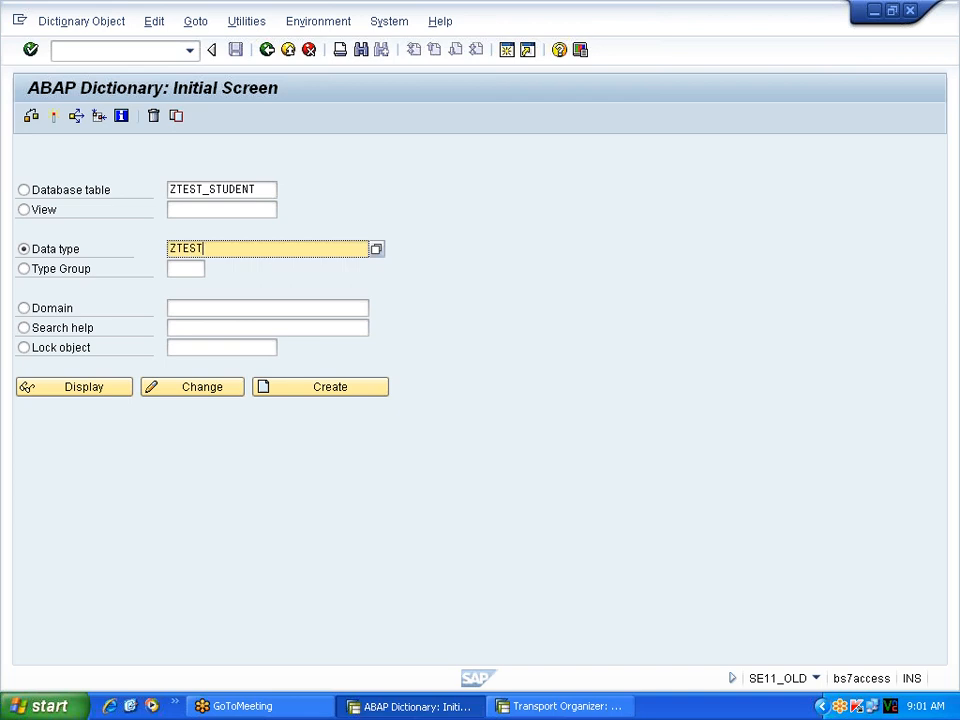
text(_DY1)
key(BackSpace)
key(BackSpace)
text(TY1)
click(333, 389)
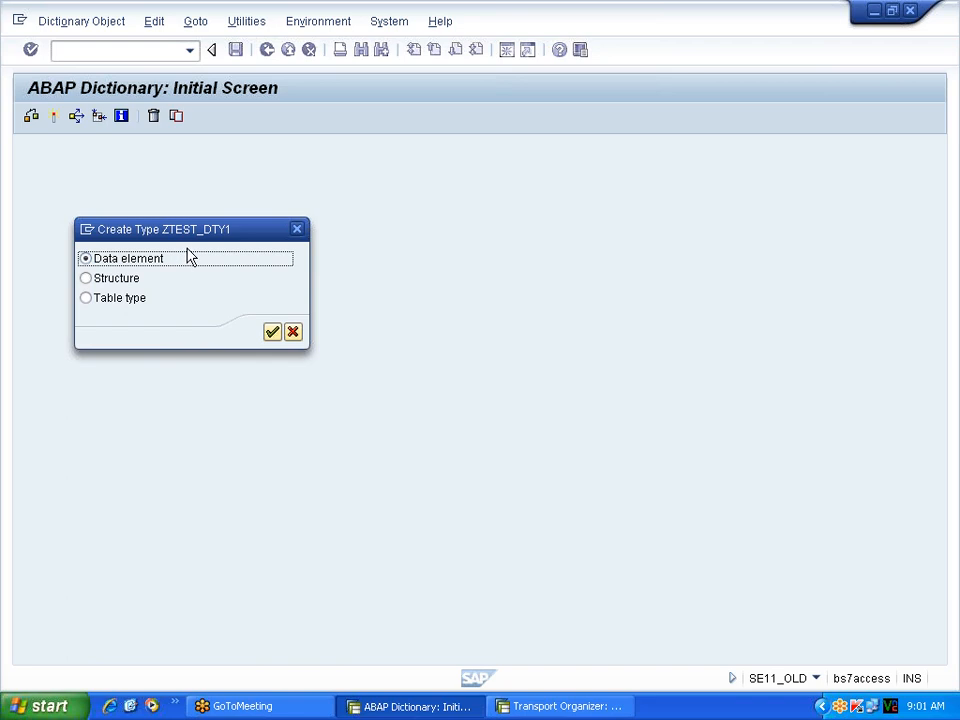
click(272, 333)
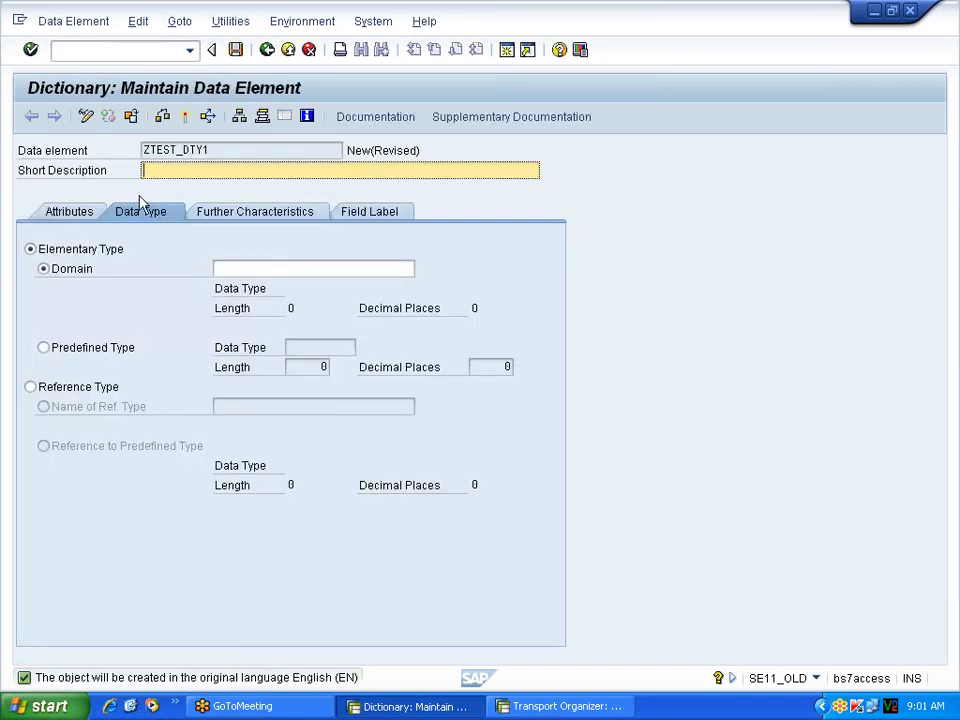
Enter TEST as the short description of data element ZTEST_DTY1.
drag(101, 154, 15, 157)
click(14, 158)
click(200, 171)
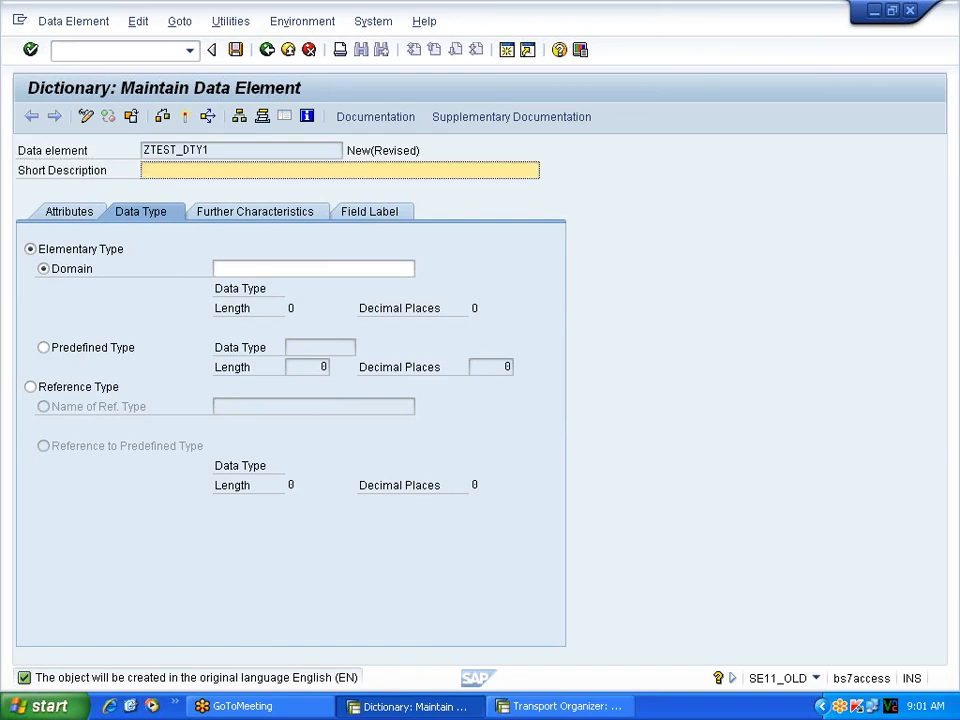
text(TEST)
key(Tab)
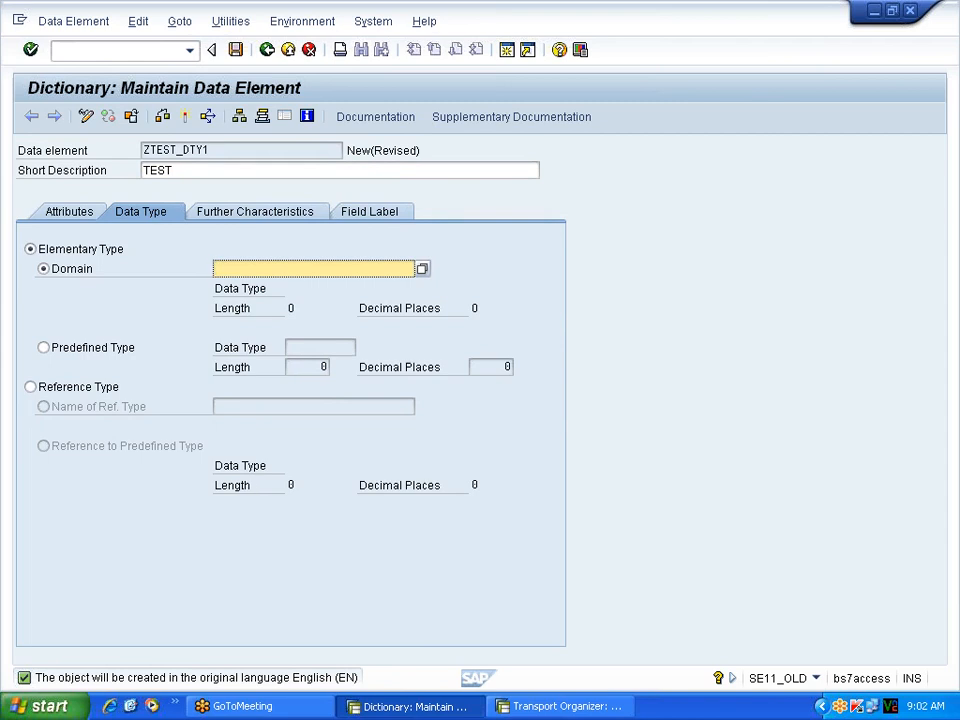
Copy the data element's name ZTEST_DTY1 into its domain field.
click(210, 209)
drag(211, 150, 141, 150)
key(ctrl+c)
click(250, 268)
key(ctrl+v)
Save the data element as a local object and start creating its domain ZTEST_DTY1.
double_click(243, 269)
click(266, 379)
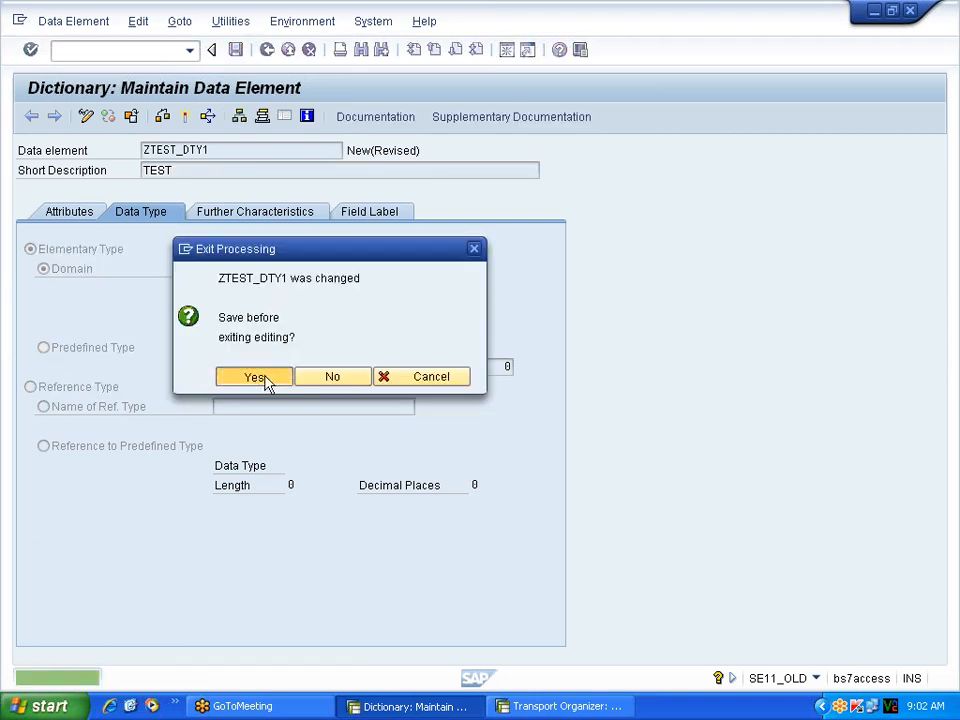
click(352, 411)
click(256, 396)
Give domain ZTEST_DTY1 the short description DOMAIN and select INT2 as its data type.
text(DOMAIN)
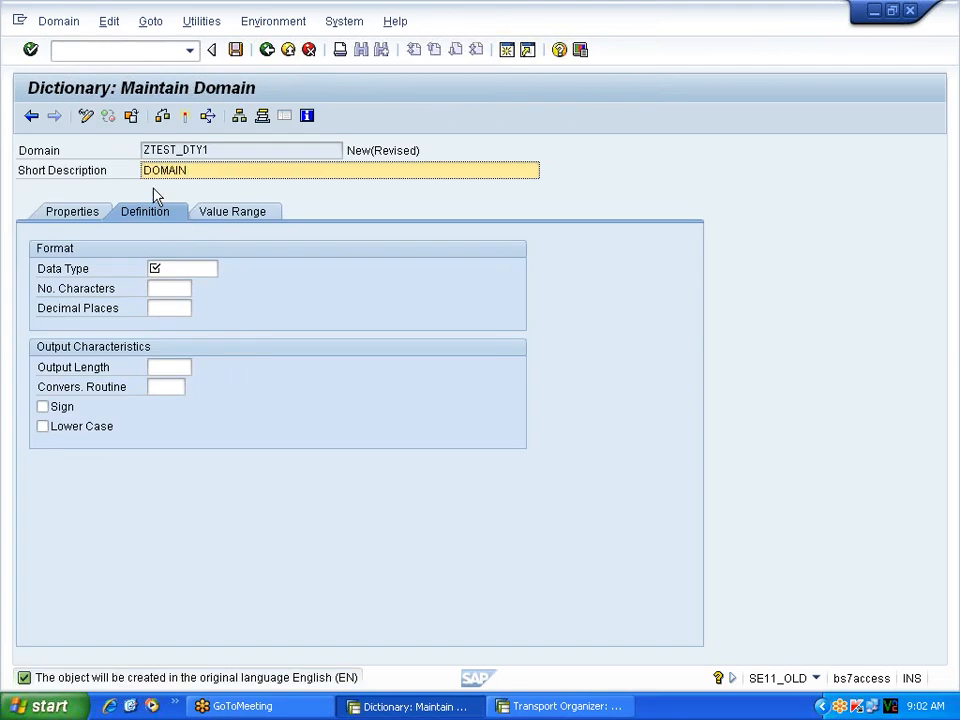
click(175, 269)
click(226, 270)
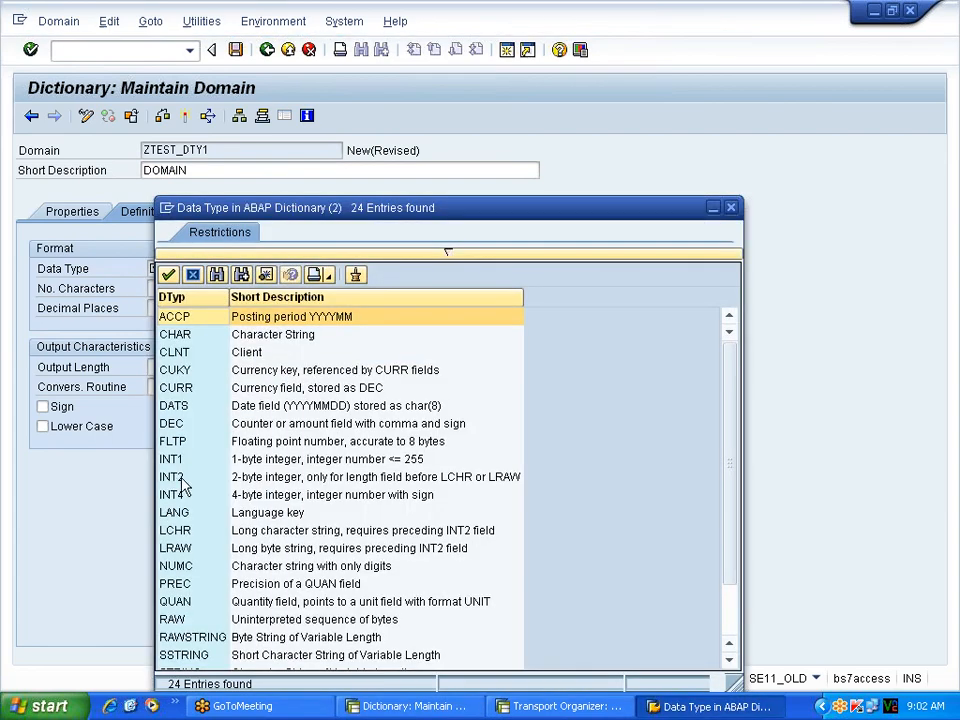
double_click(176, 477)
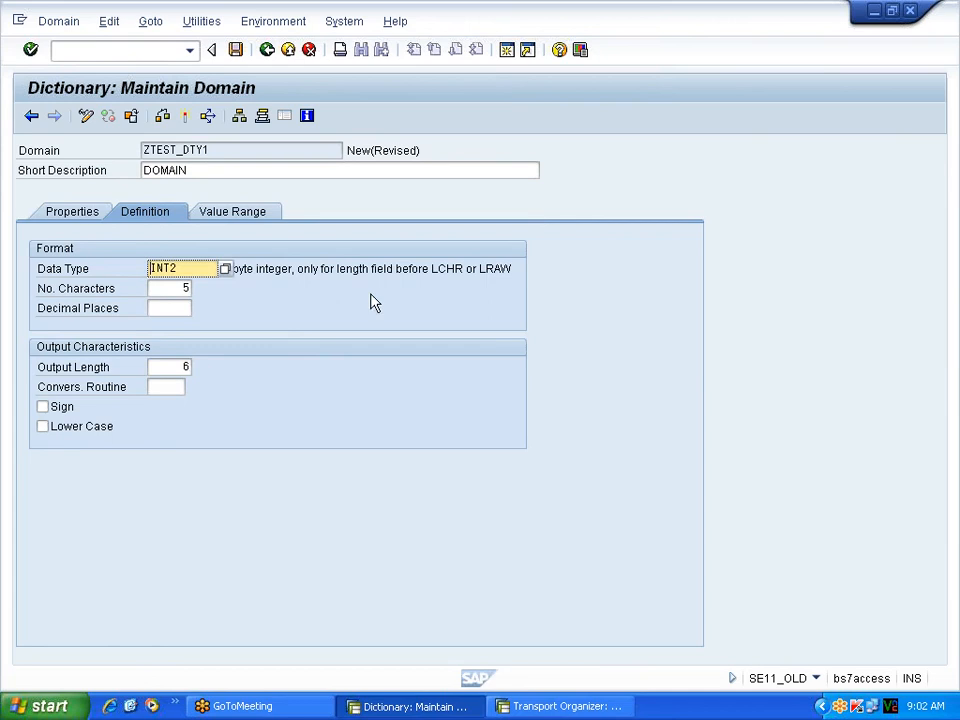
Activate domain ZTEST_DTY1 in package $TMP, and go back to activate data element ZTEST_DTY1.
click(185, 117)
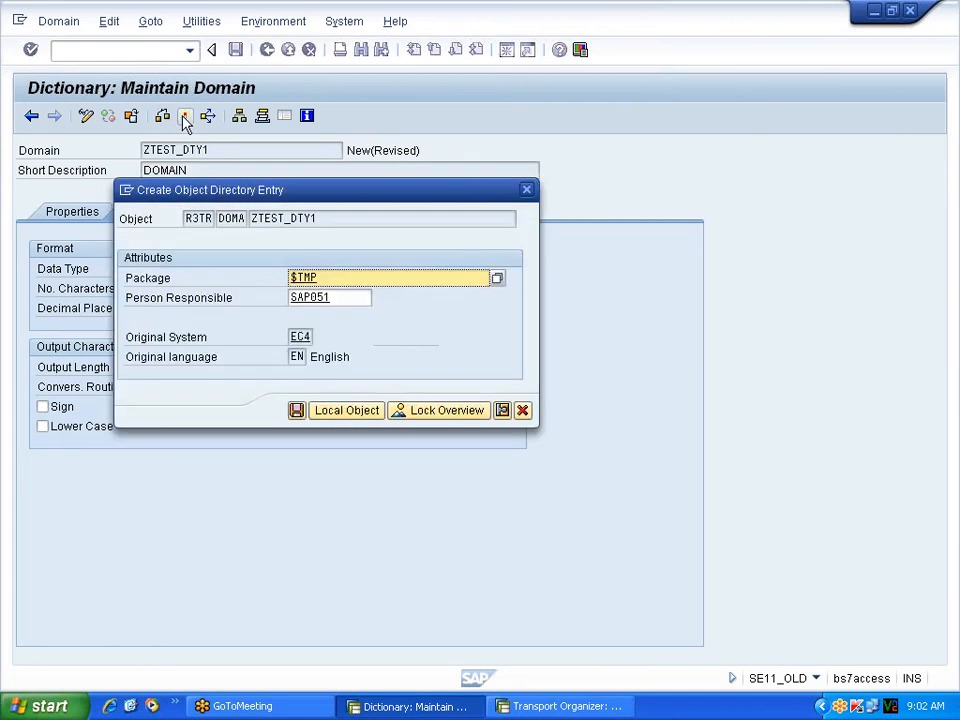
key(Return)
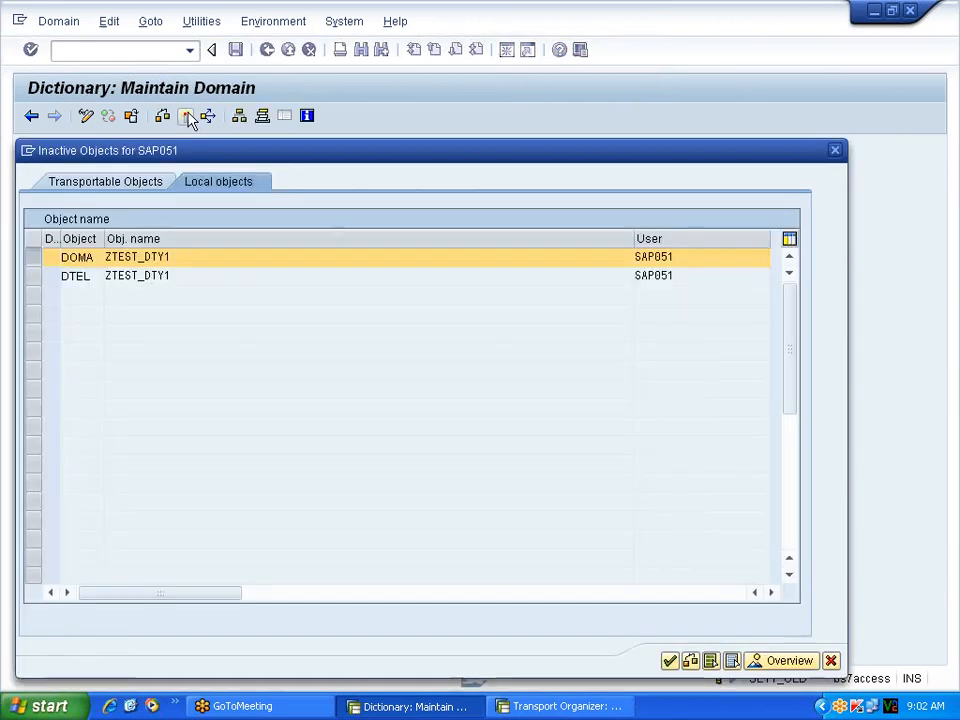
key(Return)
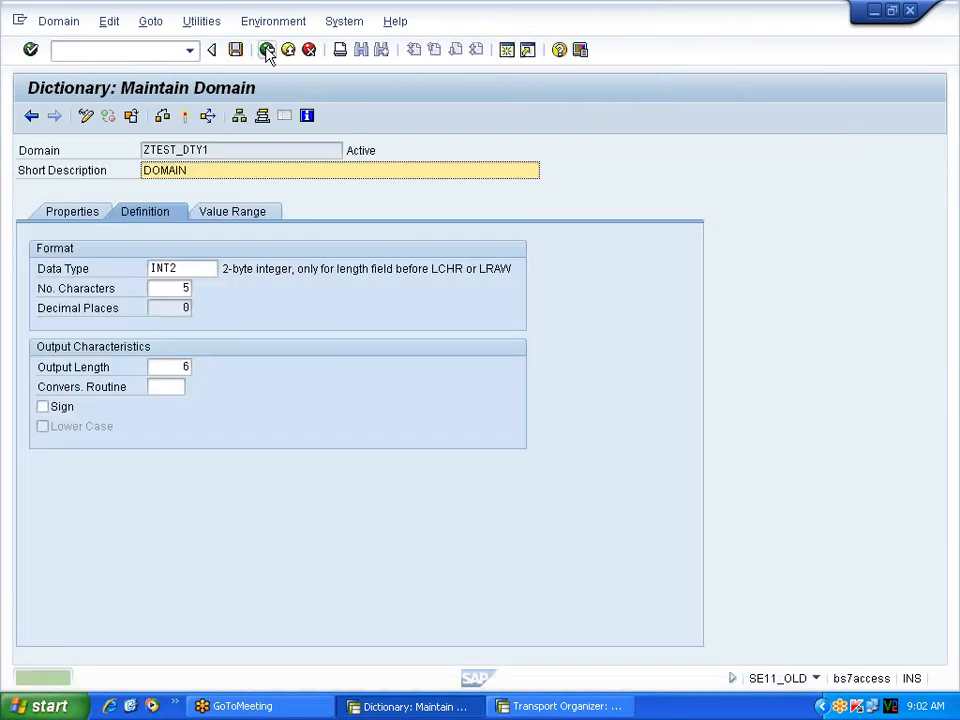
click(273, 53)
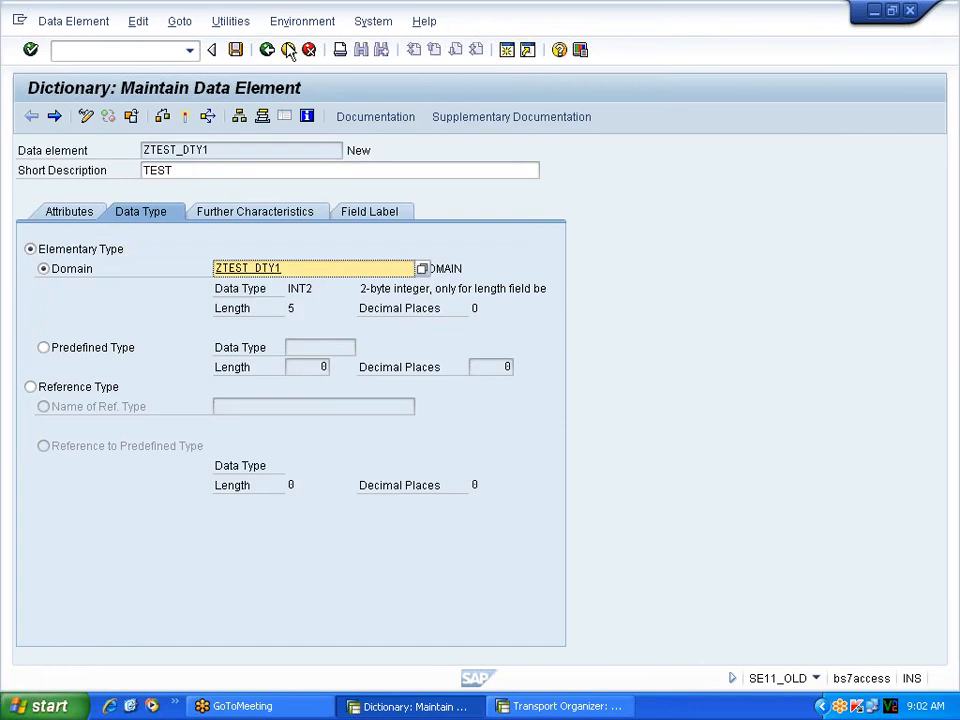
click(187, 117)
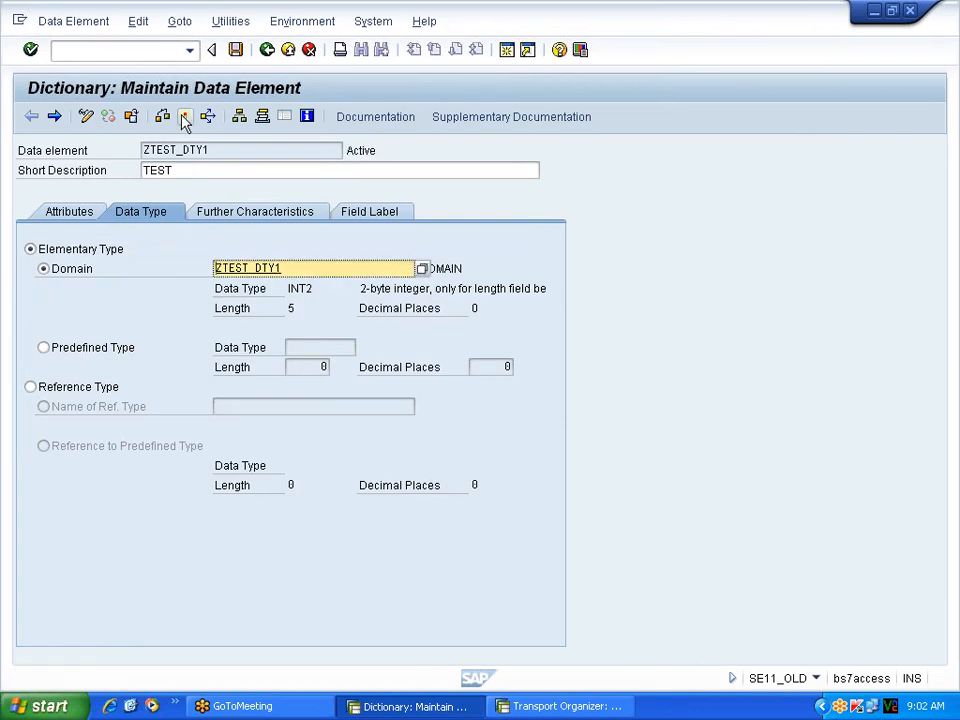
Review the name, data type and length of data element ZTEST_DTY1.
double_click(175, 150)
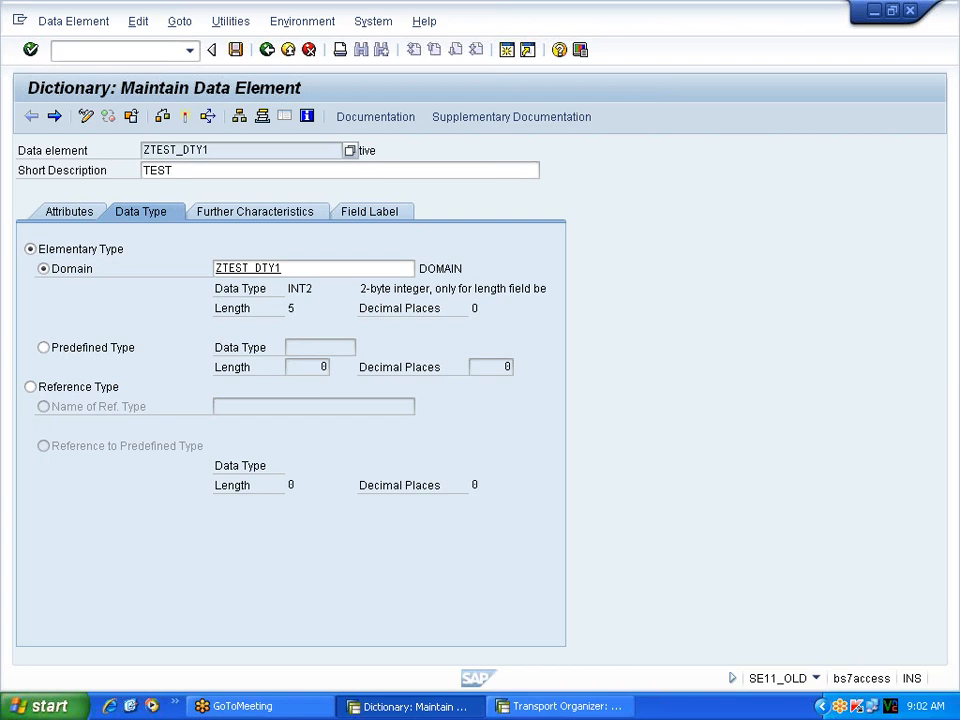
click(300, 288)
drag(314, 289, 287, 308)
click(300, 288)
click(288, 308)
drag(213, 150, 142, 150)
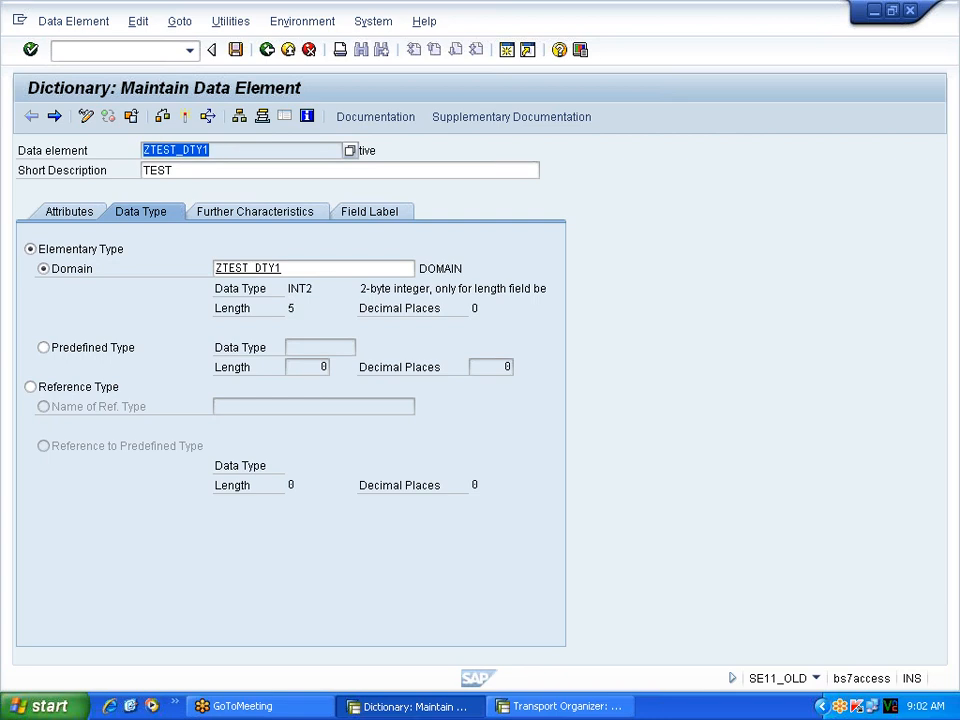
click(145, 151)
click(290, 308)
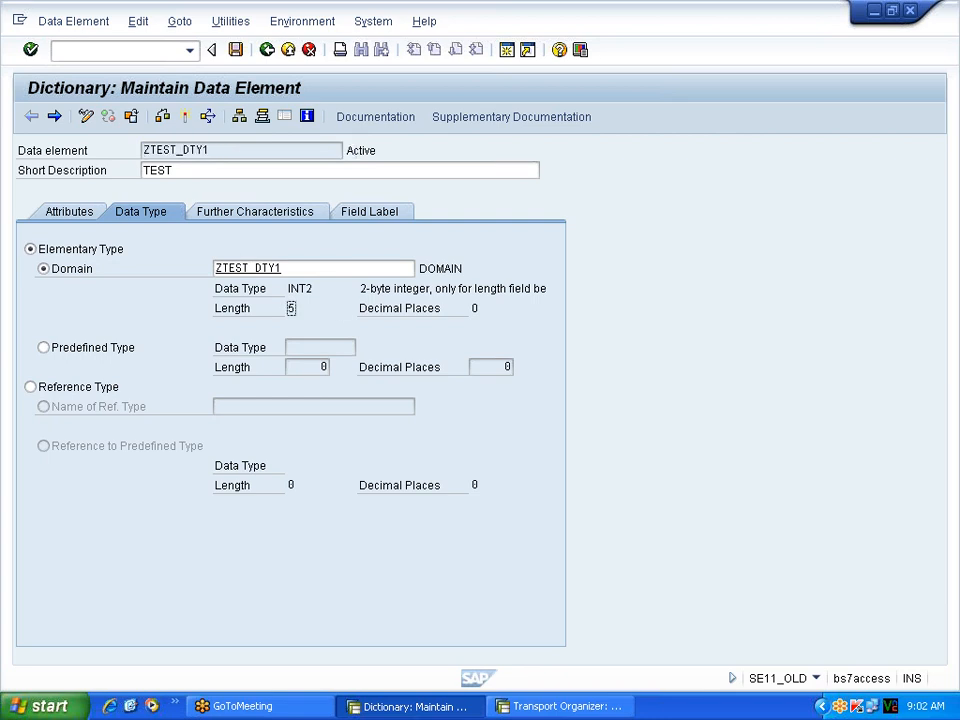
drag(212, 150, 142, 150)
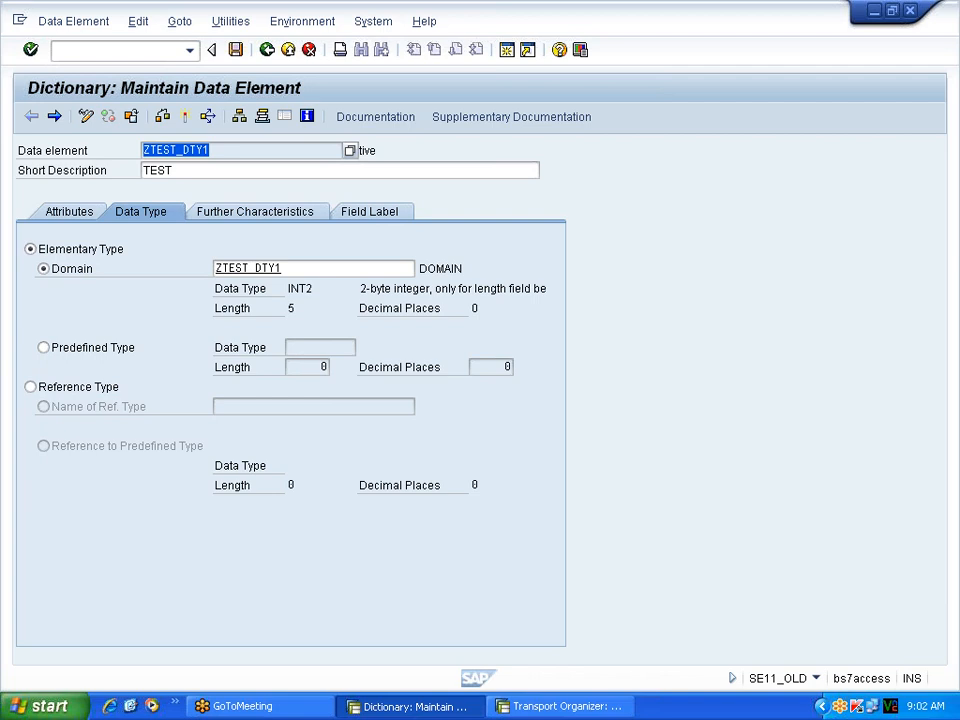
Return to the dictionary's initial screen and create data type ZTEST_DTY2 as a structure with short description TEST.
click(144, 150)
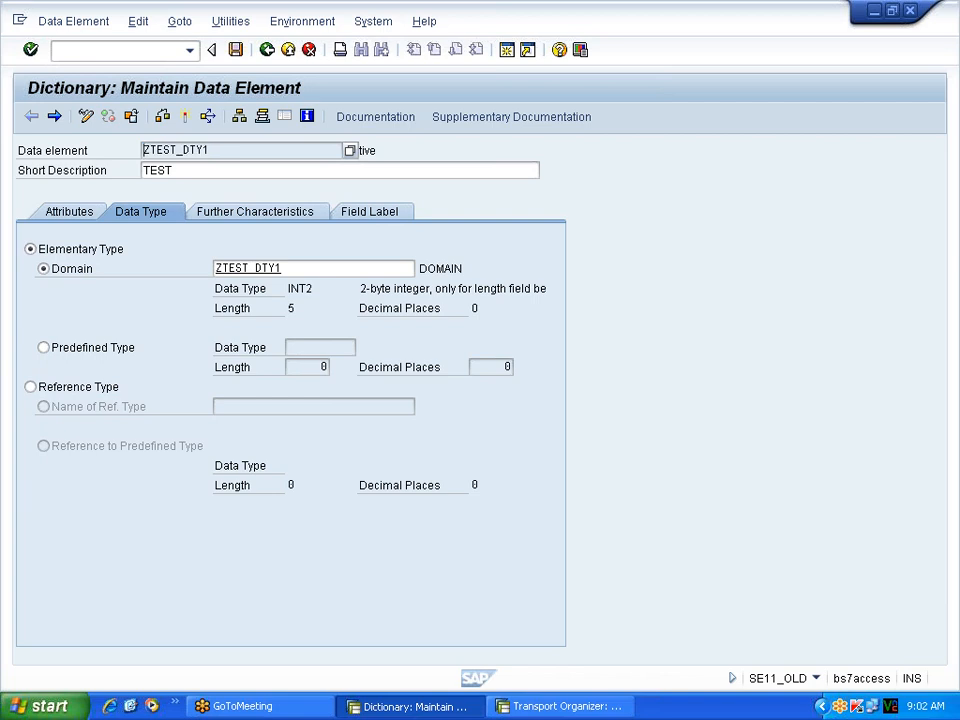
click(267, 50)
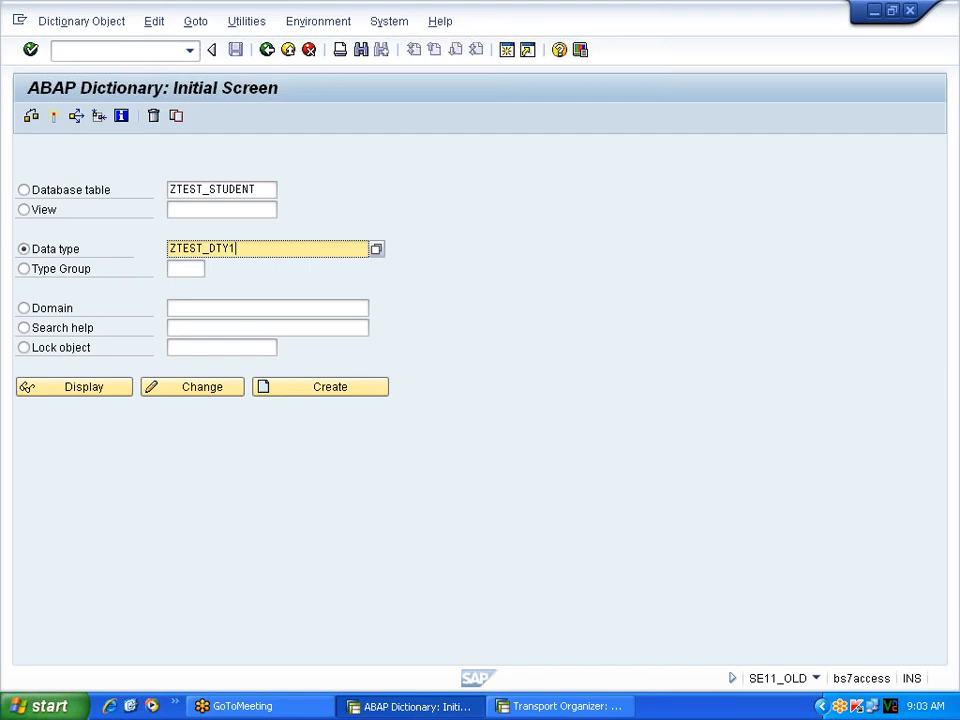
key(BackSpace)
text(2)
click(344, 394)
click(101, 279)
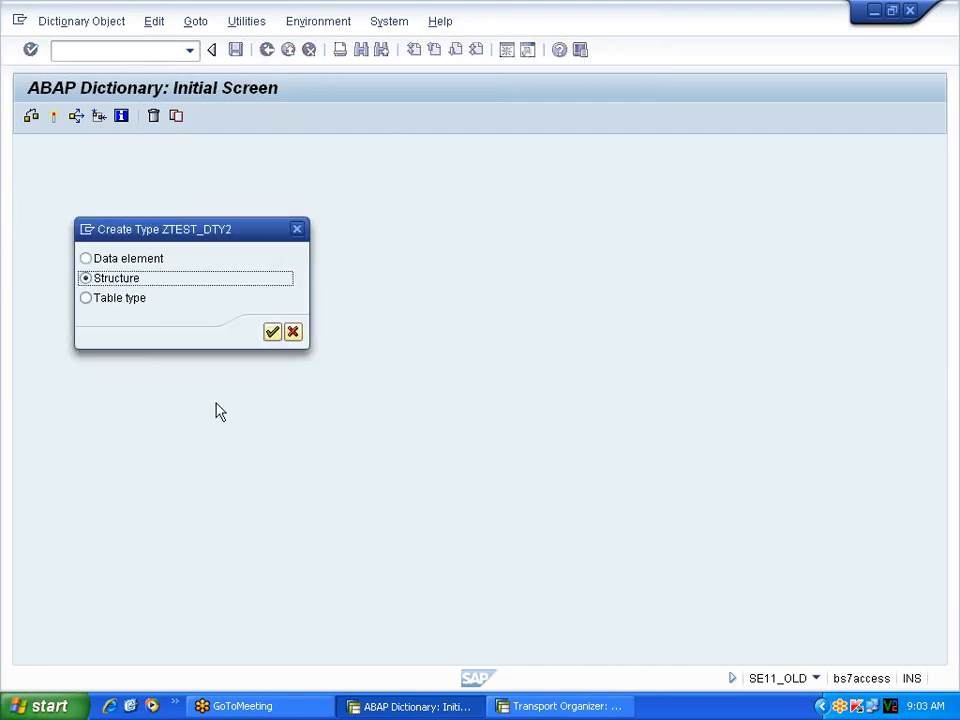
click(273, 333)
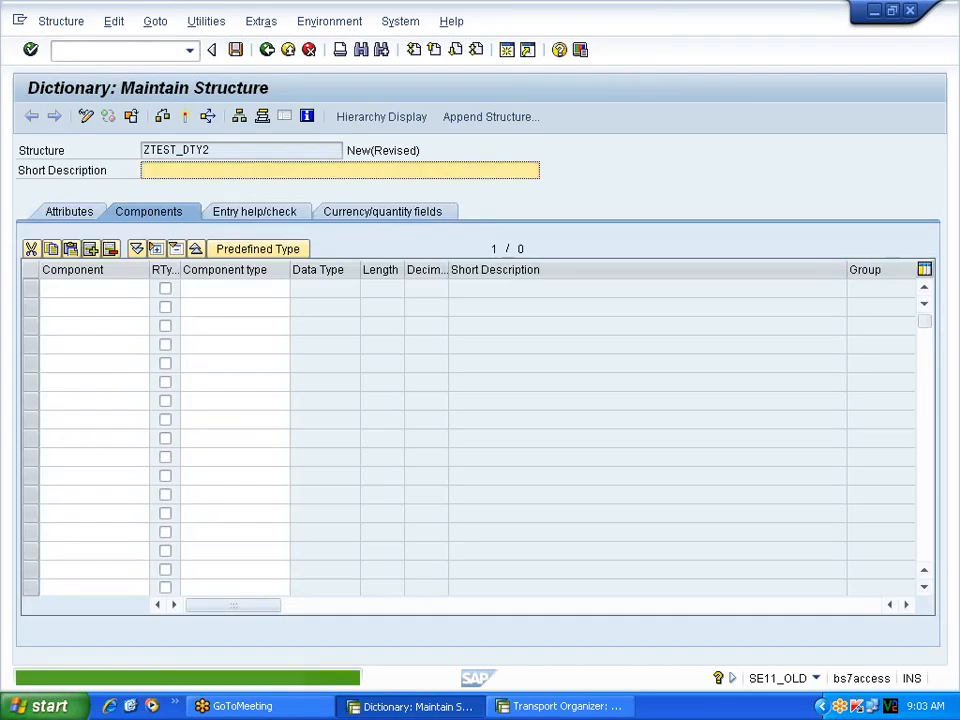
text(ST)
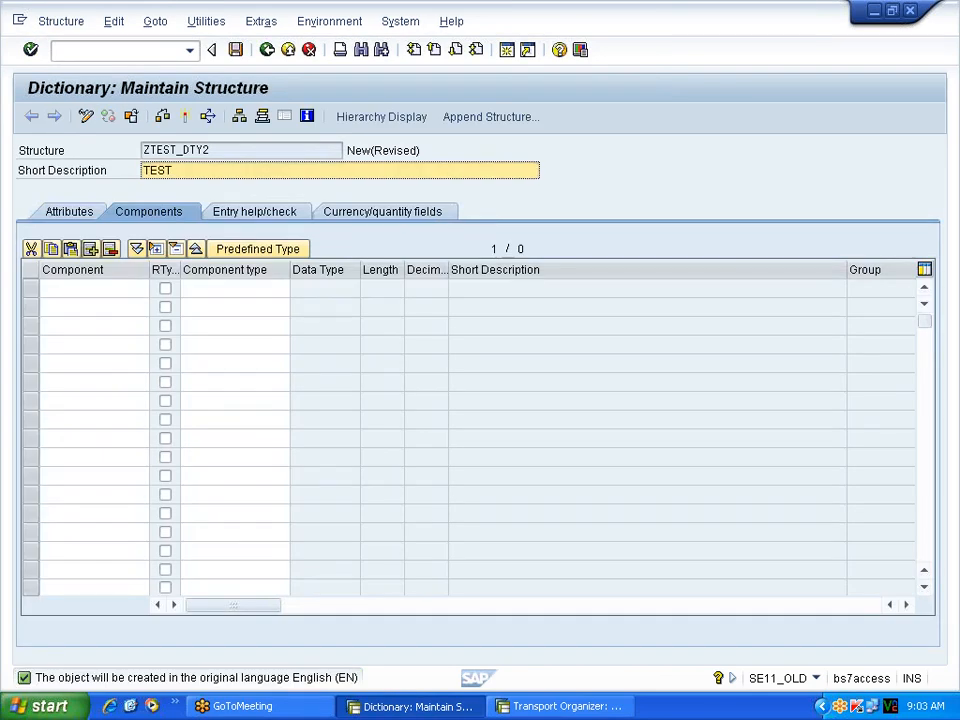
Add component SAL with component type ZTEST_DTY1 to the structure.
click(80, 289)
click(208, 289)
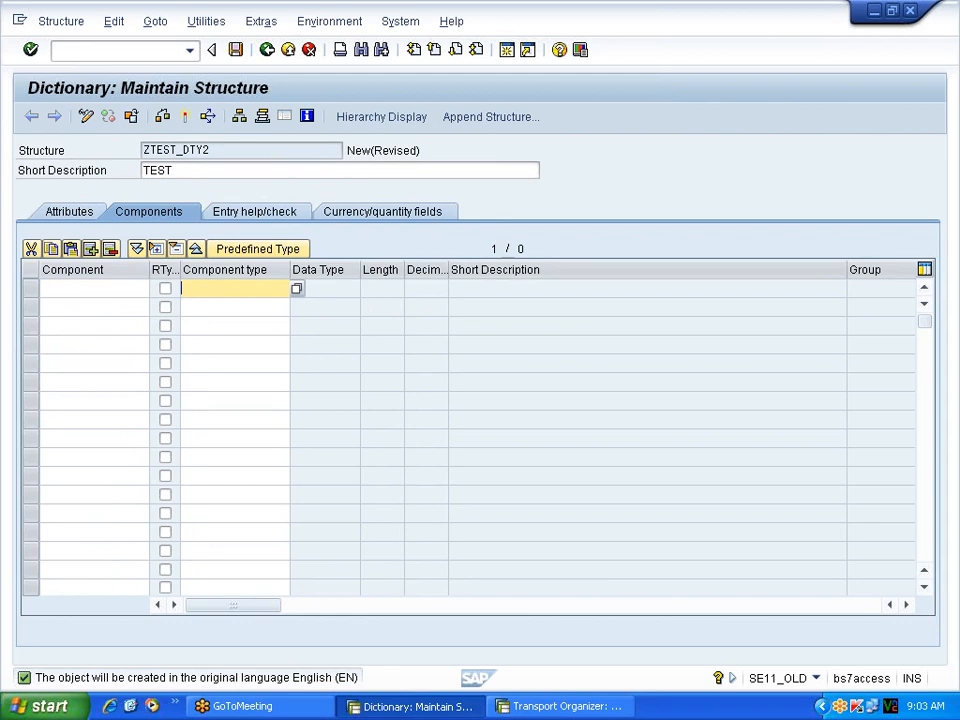
click(82, 289)
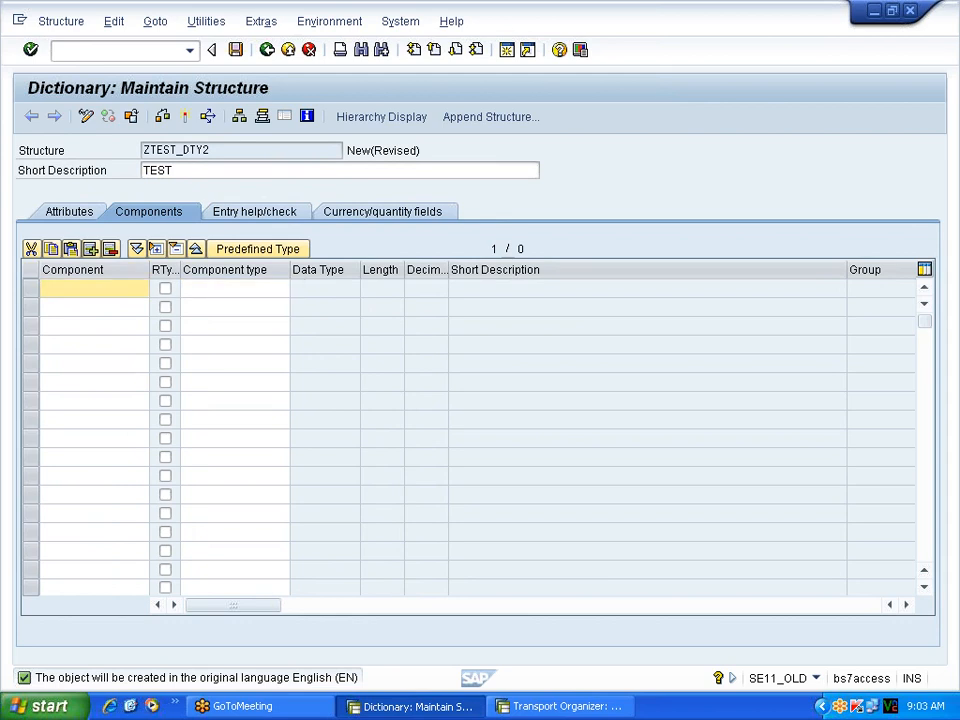
text(SAL)
drag(212, 150, 141, 150)
key(ctrl+c)
click(228, 288)
key(ctrl+v)
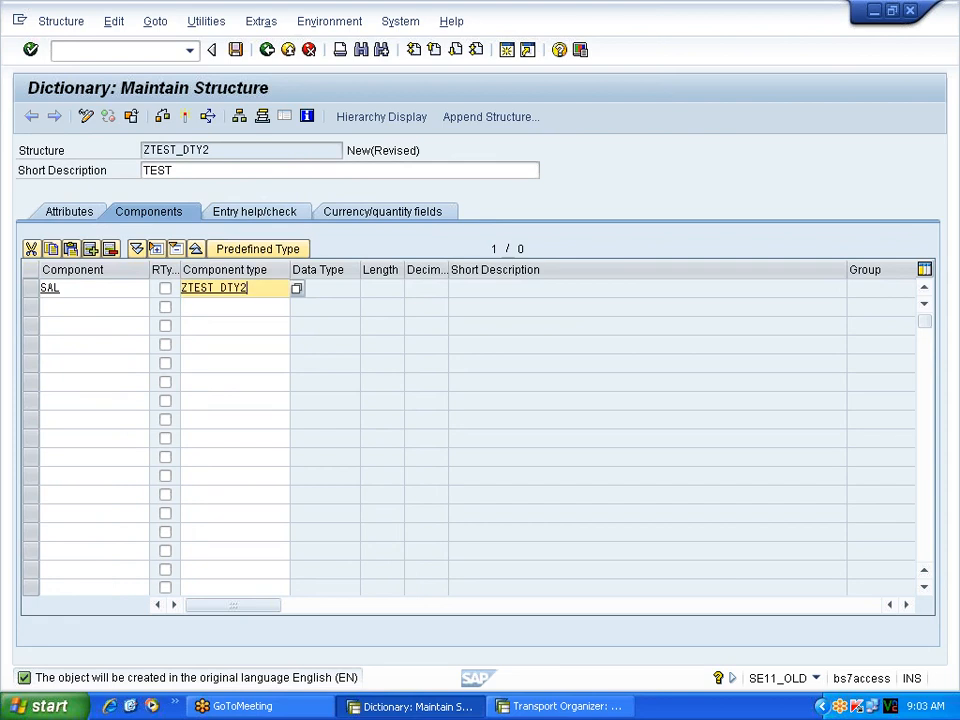
key(BackSpace)
text(1)
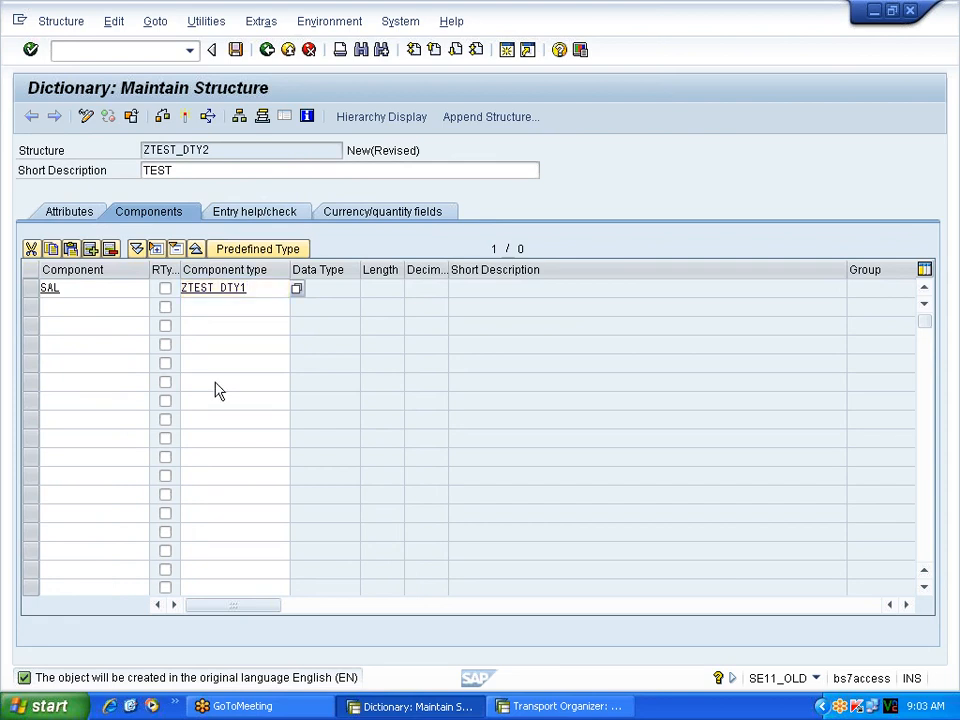
key(Return)
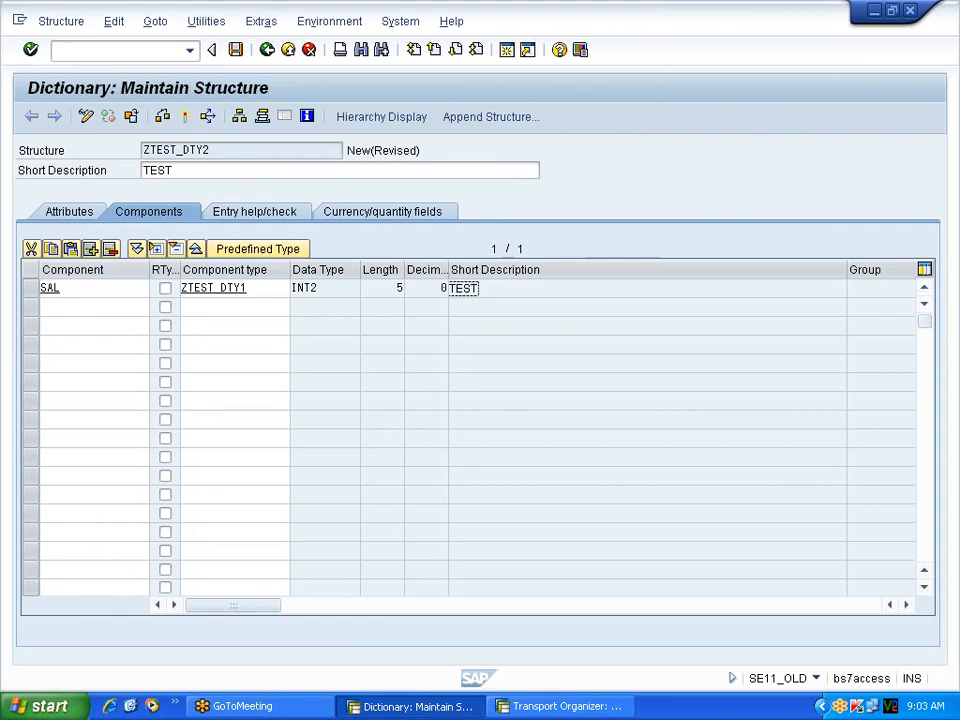
Add a second component NAME with component type ZTEST_NAME.
click(80, 307)
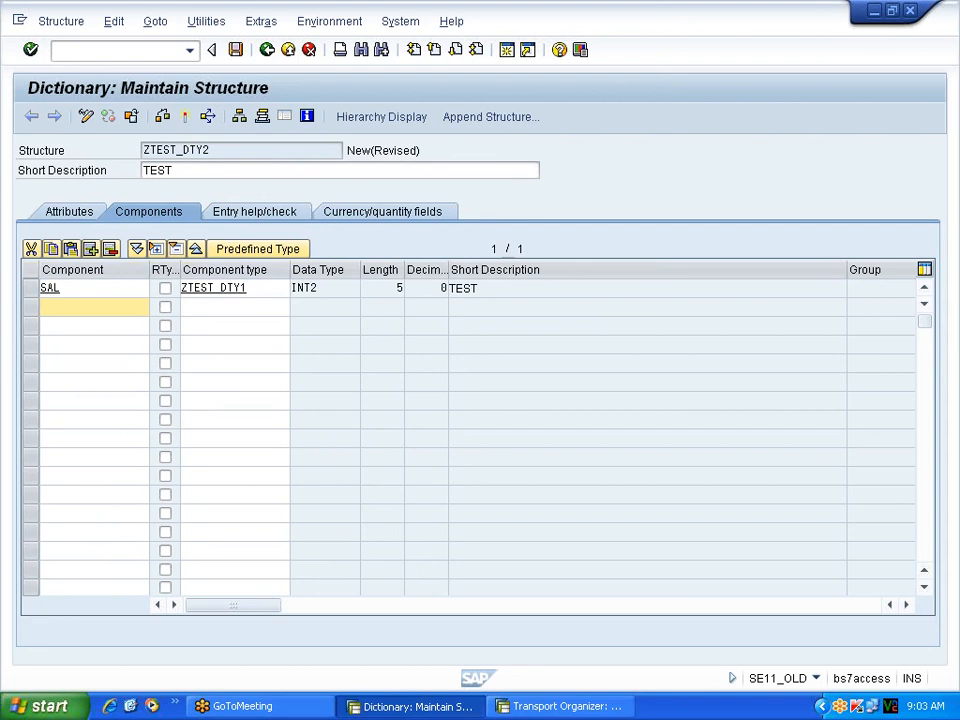
text(NAME)
click(226, 306)
text(ZTEST)
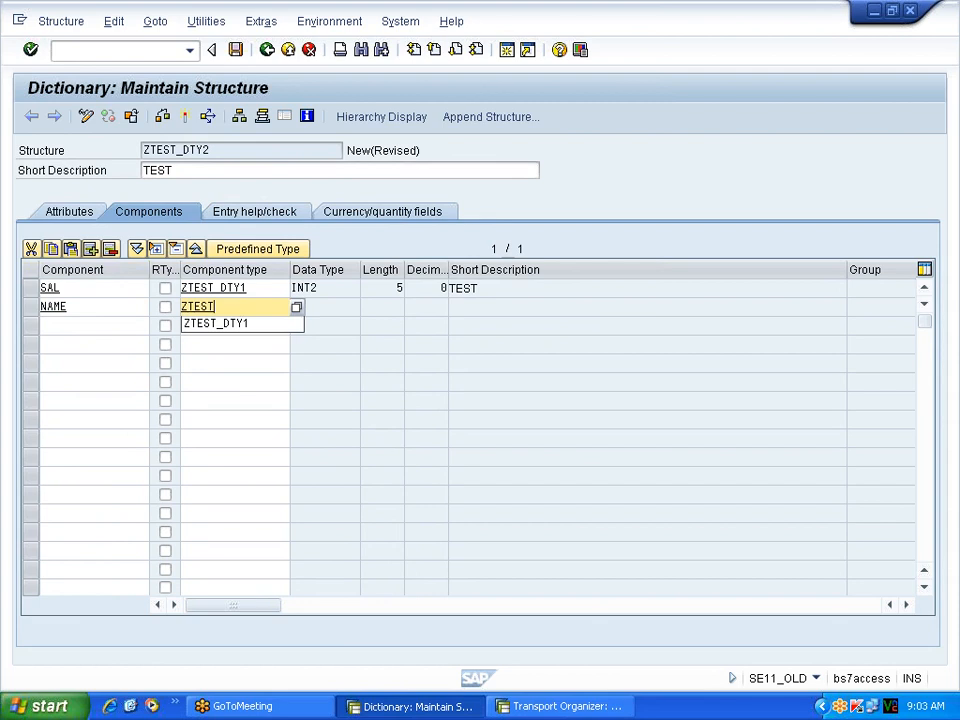
text(_NAME)
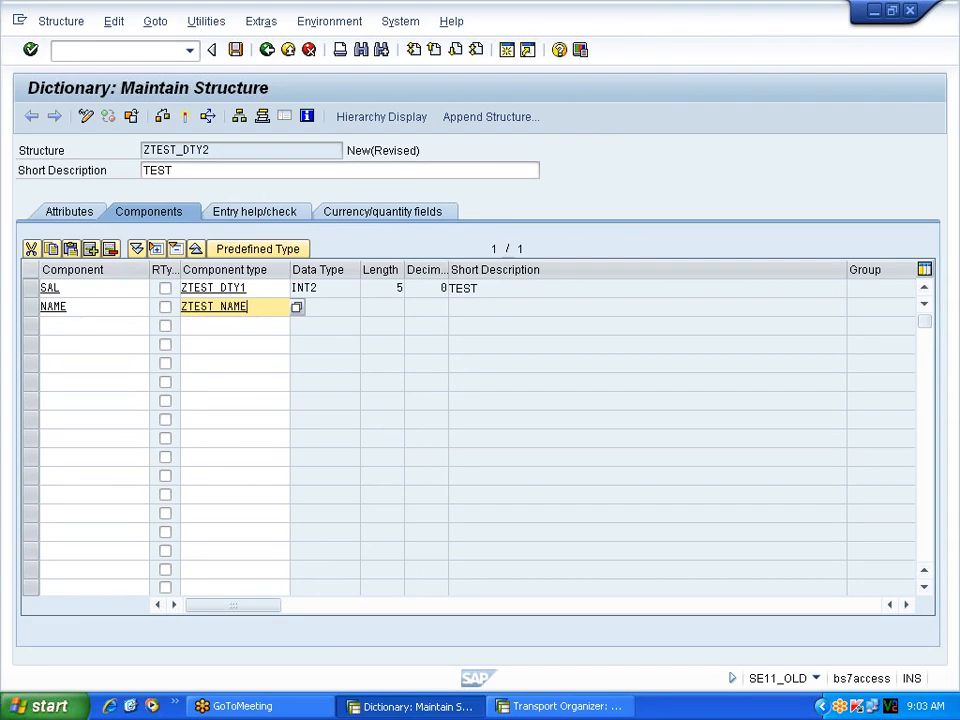
key(Return)
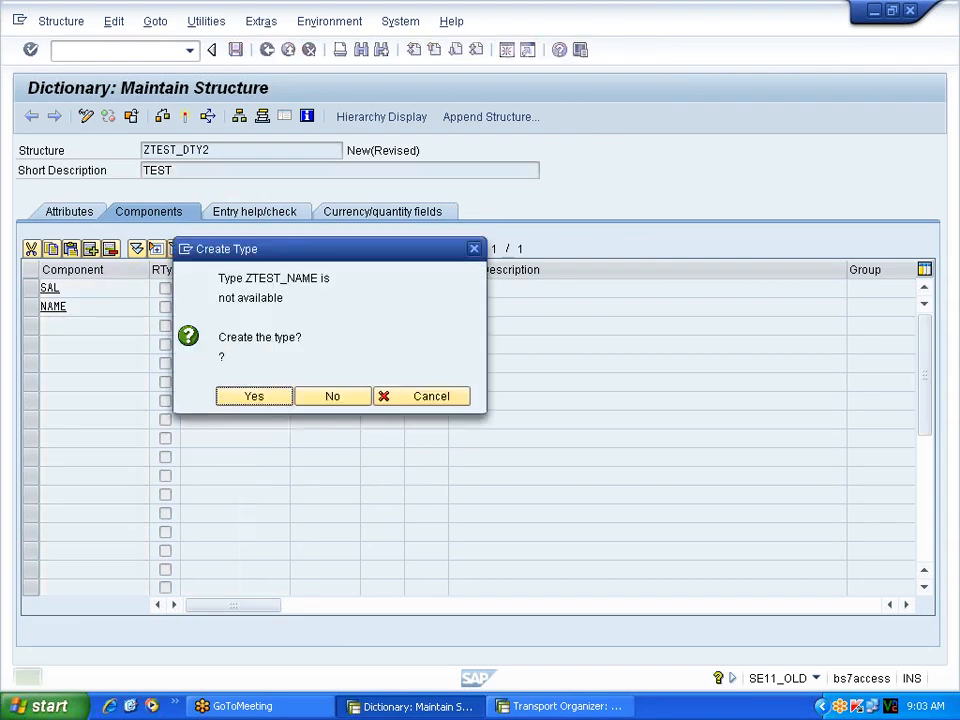
Save the structure as a local object and start creating type ZTEST_NAME as a data element.
click(262, 399)
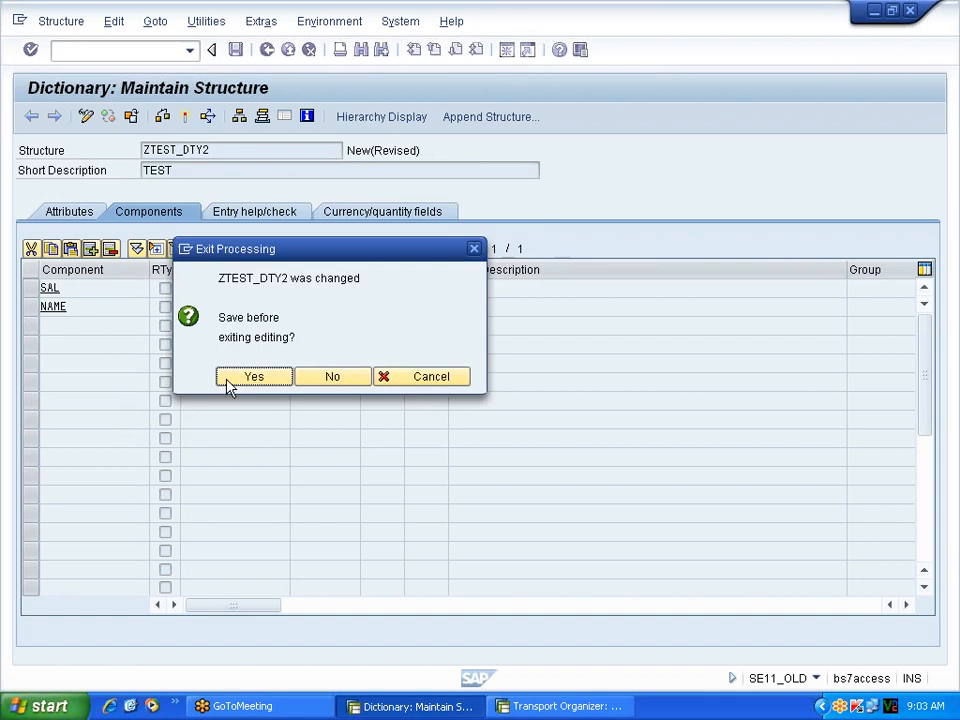
click(237, 384)
click(350, 411)
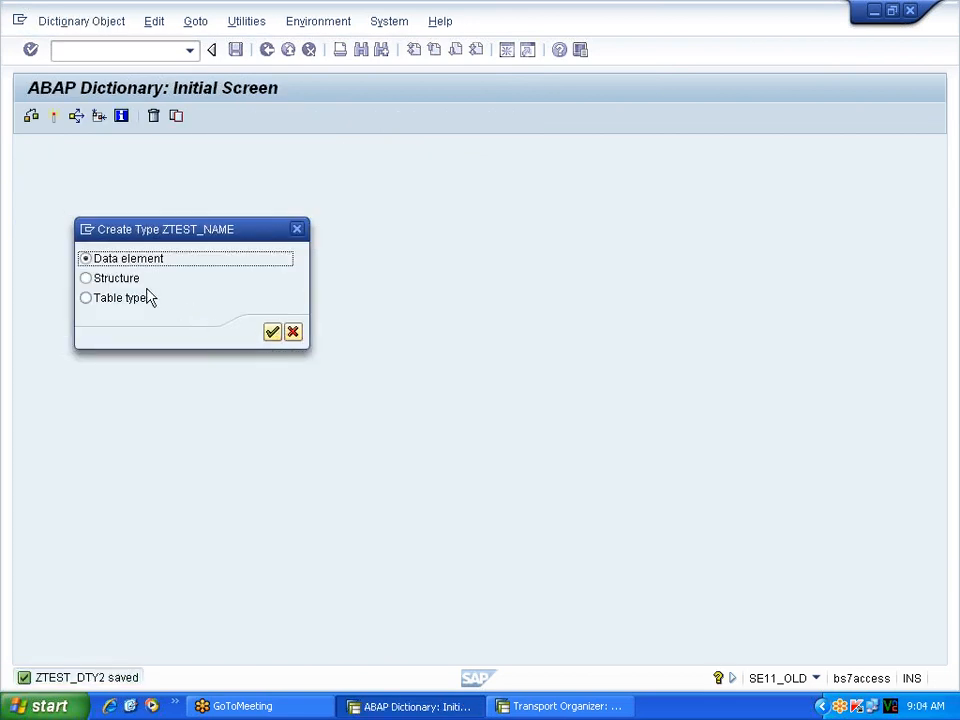
click(271, 332)
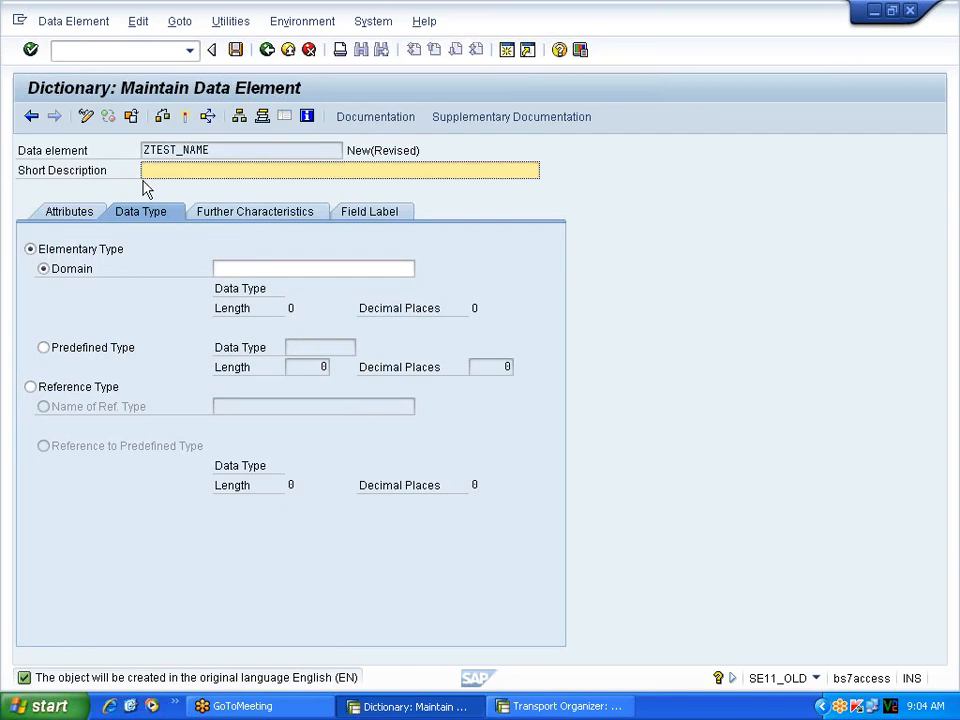
Enter ZTEST_NAME as both the short description and the domain of the data element.
drag(213, 150, 141, 152)
key(ctrl+c)
click(158, 171)
key(ctrl+v)
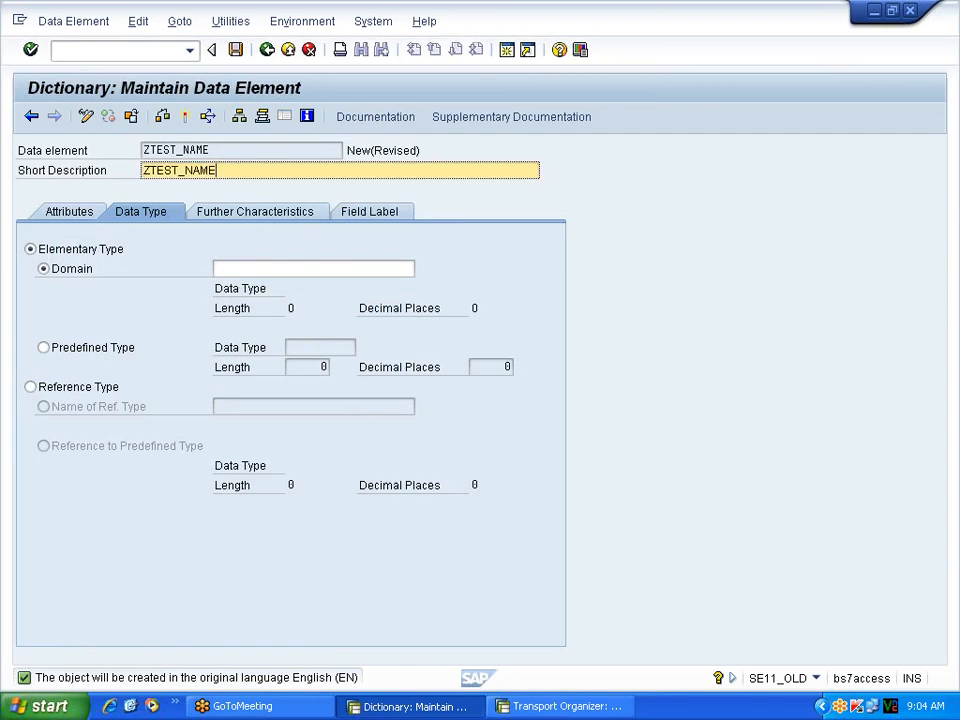
click(230, 268)
key(ctrl+v)
Save data element ZTEST_NAME as a local object and start creating its domain ZTEST_NAME.
double_click(250, 272)
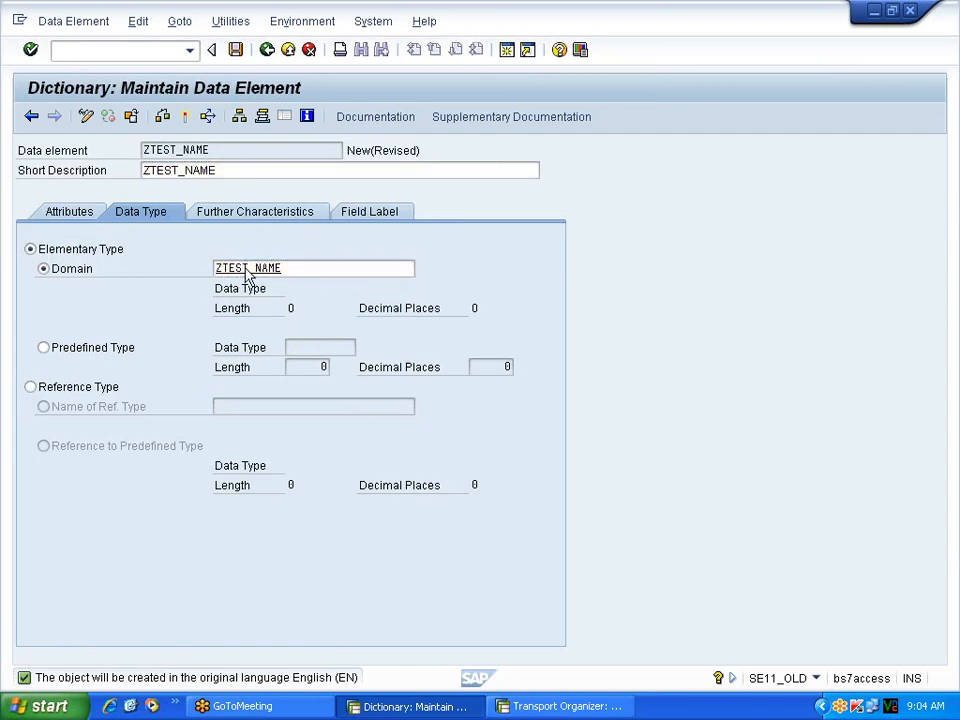
click(262, 380)
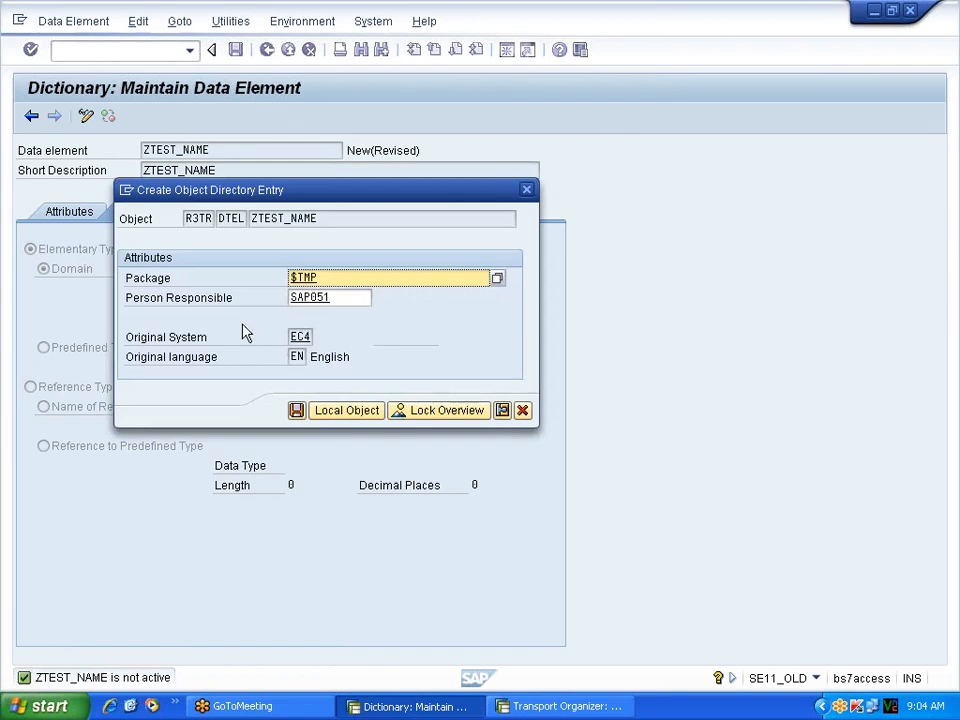
click(340, 412)
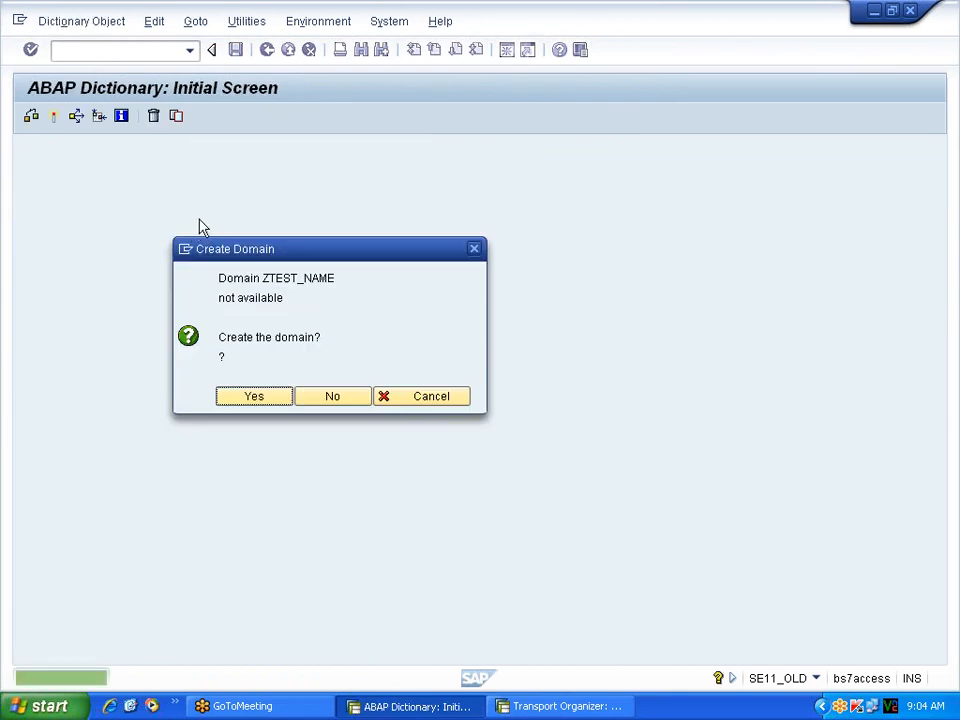
click(259, 398)
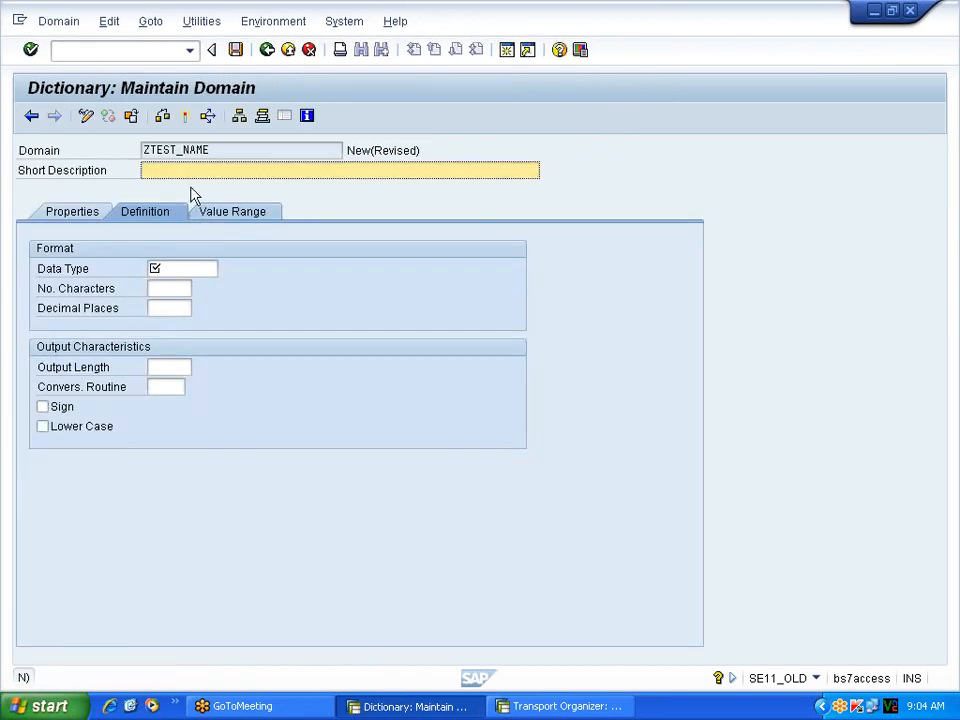
Give the domain the short description ZTEST_NAME, data type CHAR and a length of 10 characters.
key(ctrl+v)
key(Return)
click(180, 269)
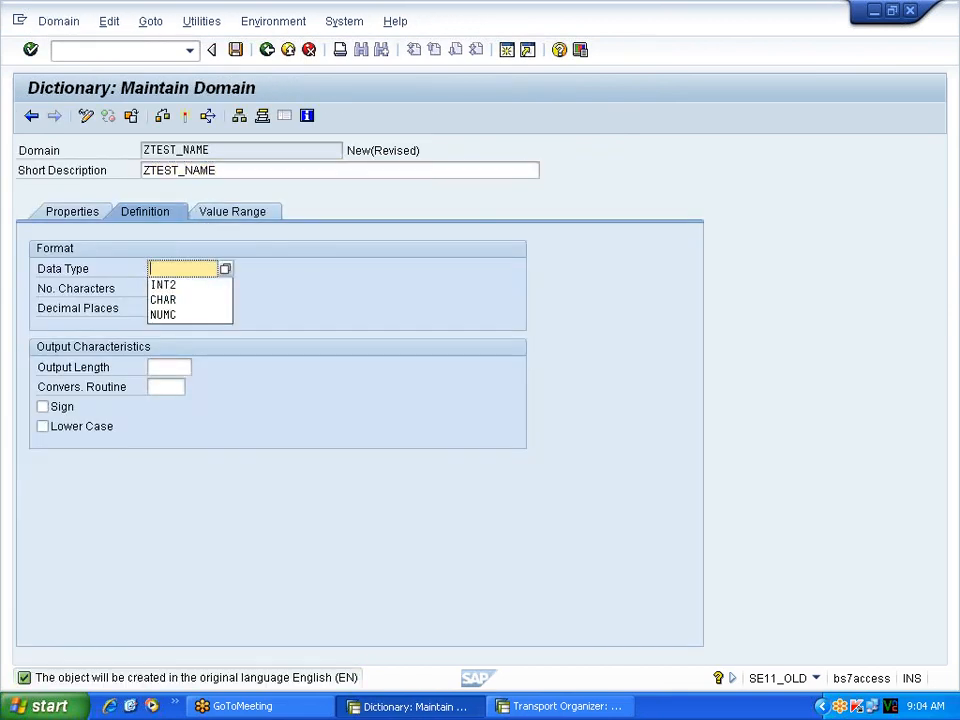
click(188, 300)
click(184, 308)
click(180, 288)
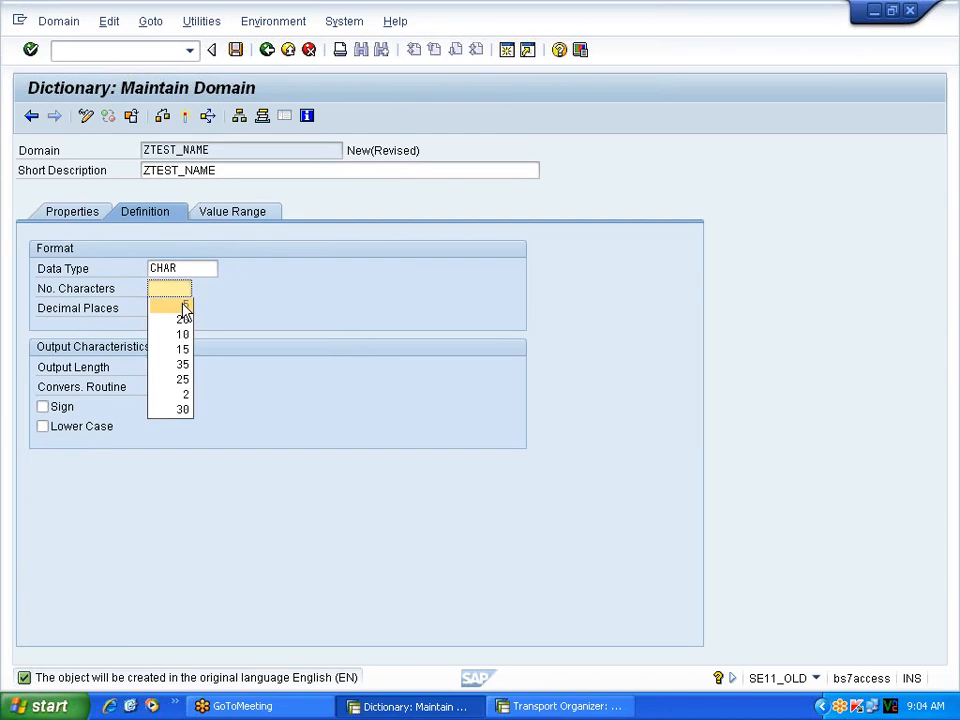
click(184, 332)
Activate domain ZTEST_NAME in package $TMP and go back to its data element.
click(185, 116)
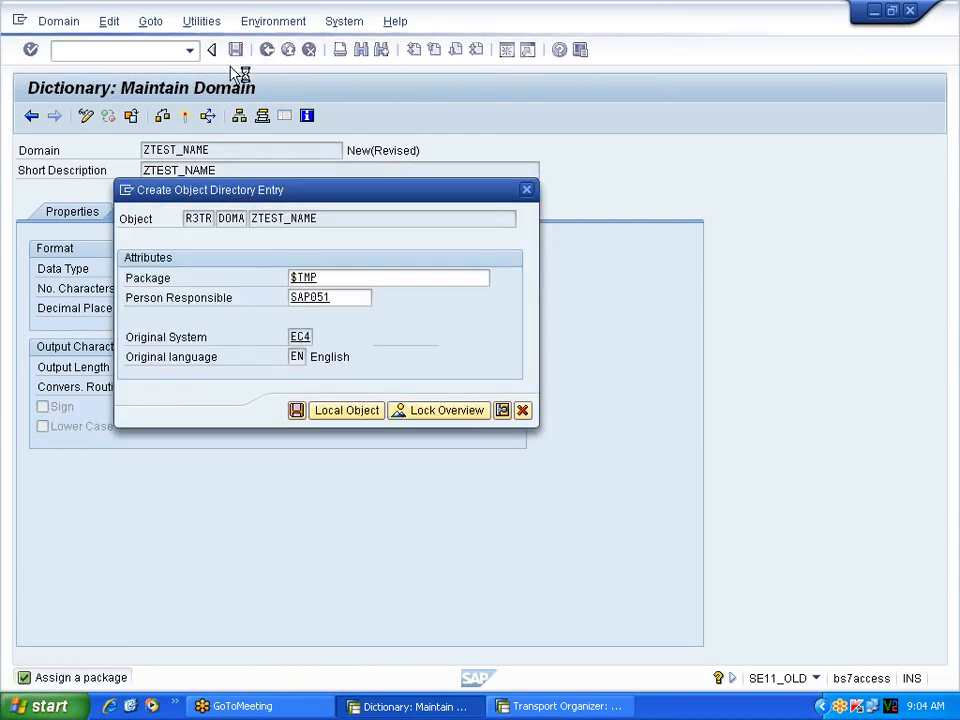
key(Return)
key(Return)
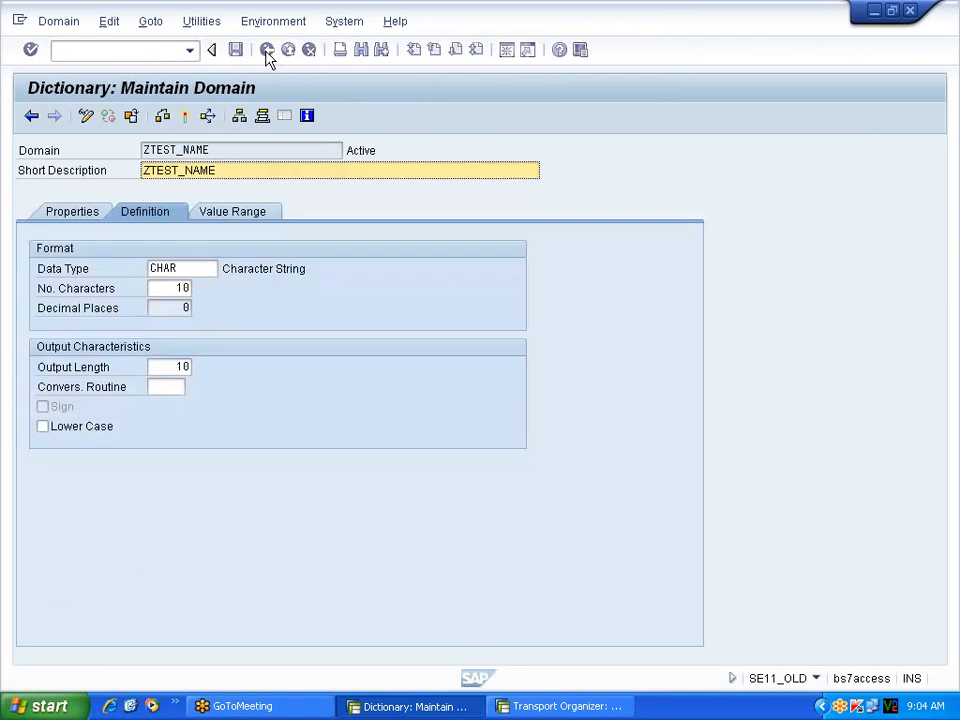
click(266, 50)
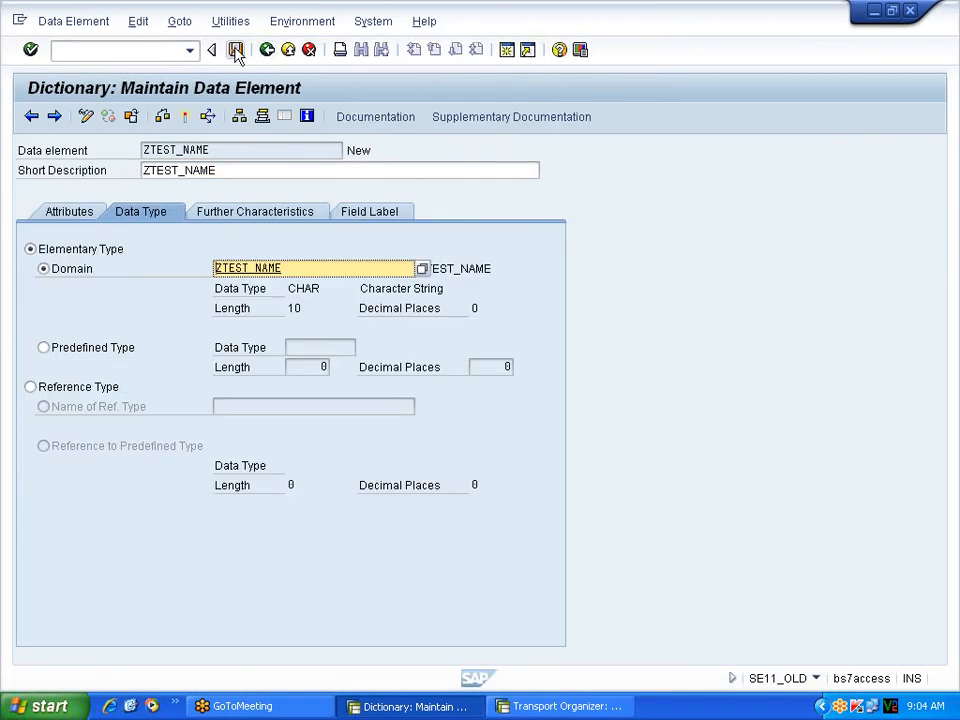
Activate data element ZTEST_NAME, return to structure ZTEST_DTY2 and close the Folder Guard licence notice.
click(185, 116)
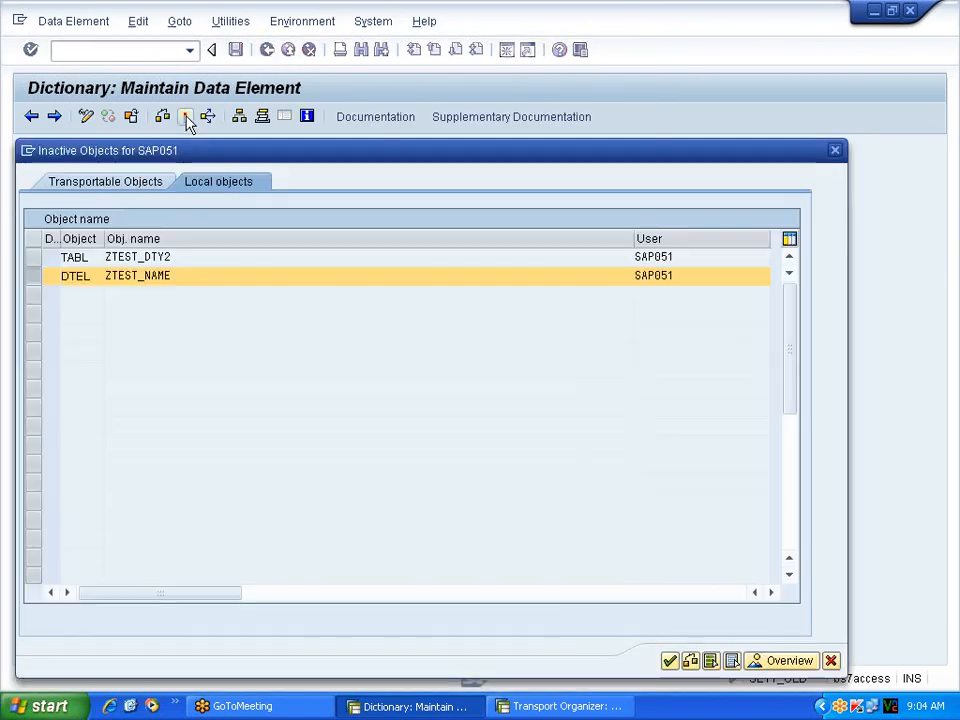
key(Return)
click(266, 50)
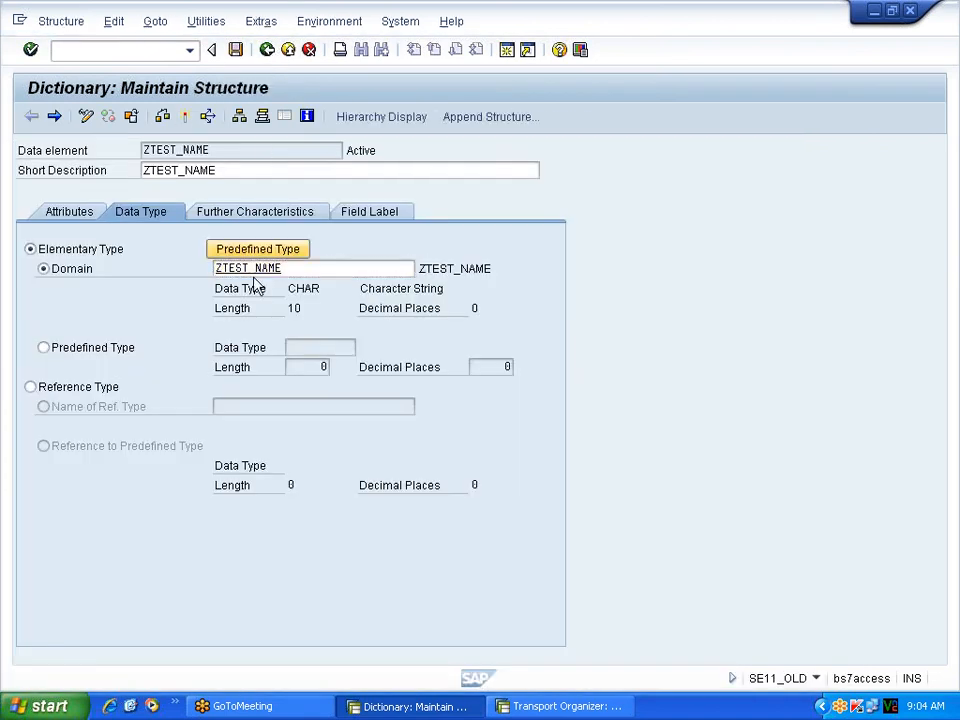
click(110, 307)
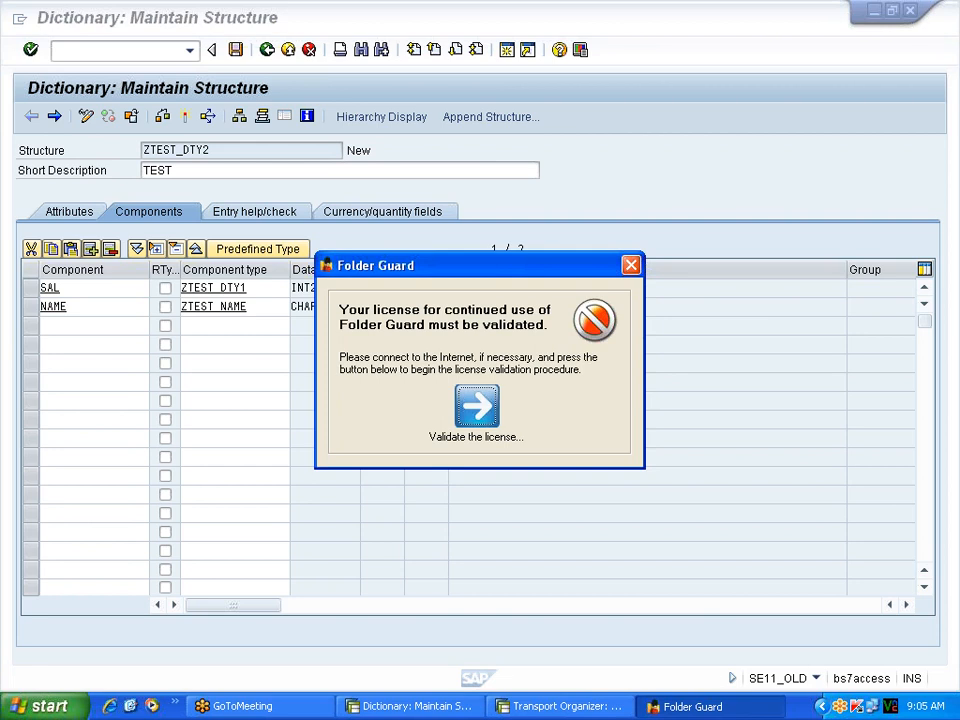
click(631, 265)
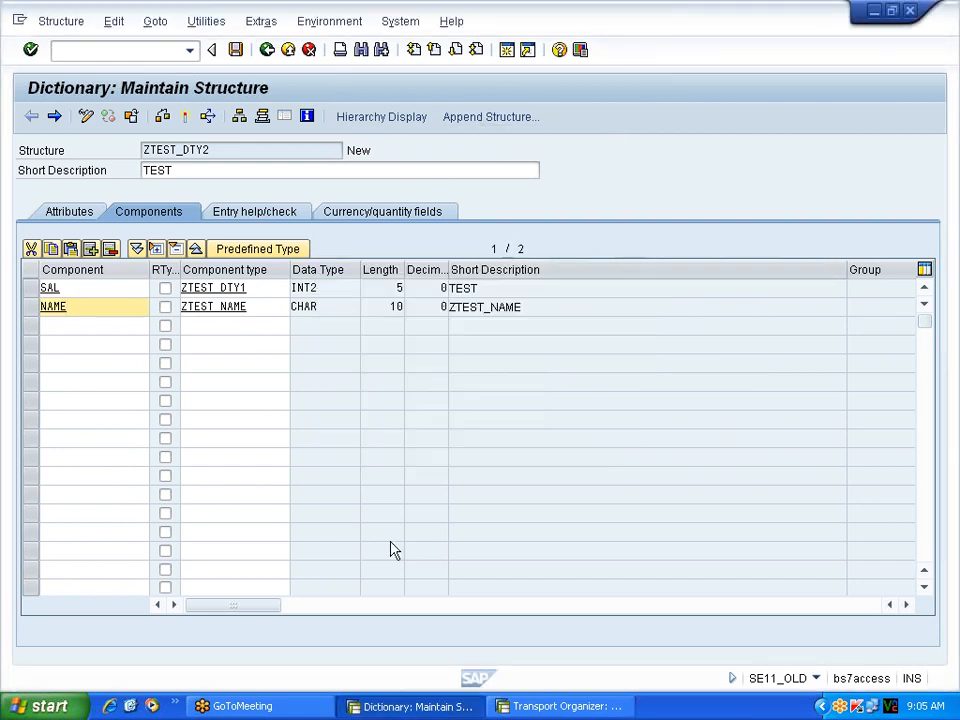
Switch to the Transport Organizer session, leave it and start transaction se11 there.
click(395, 707)
click(500, 706)
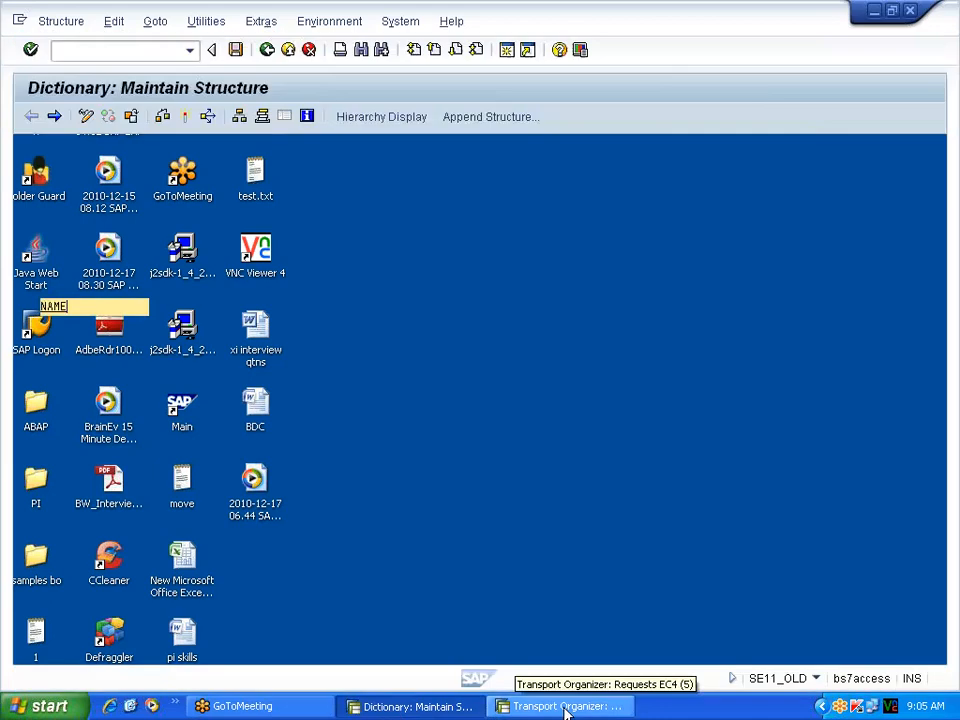
click(269, 51)
click(267, 55)
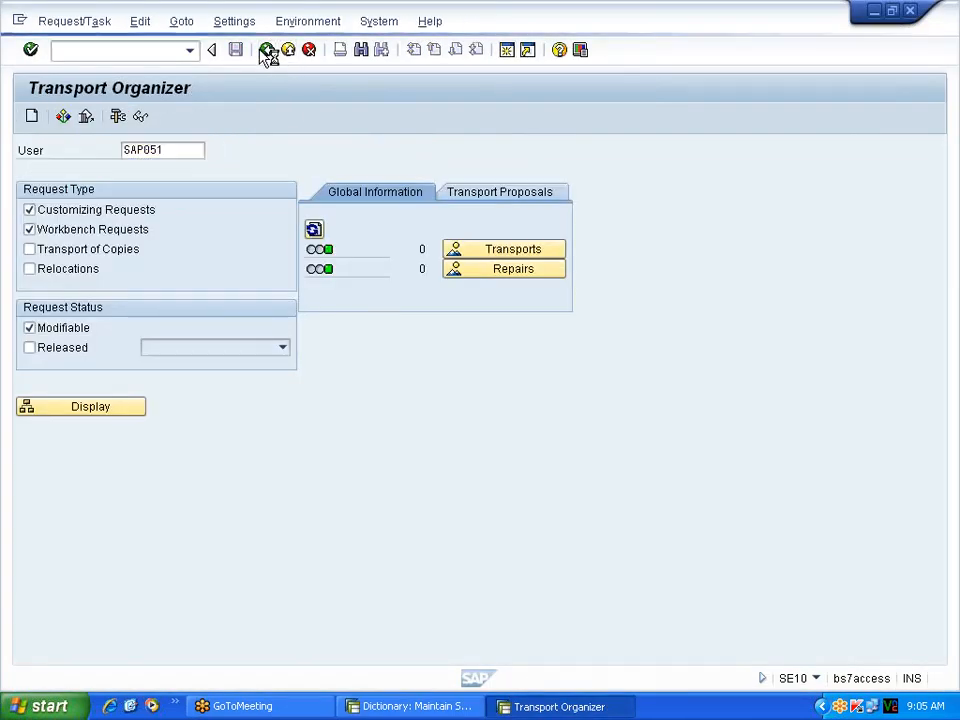
click(190, 51)
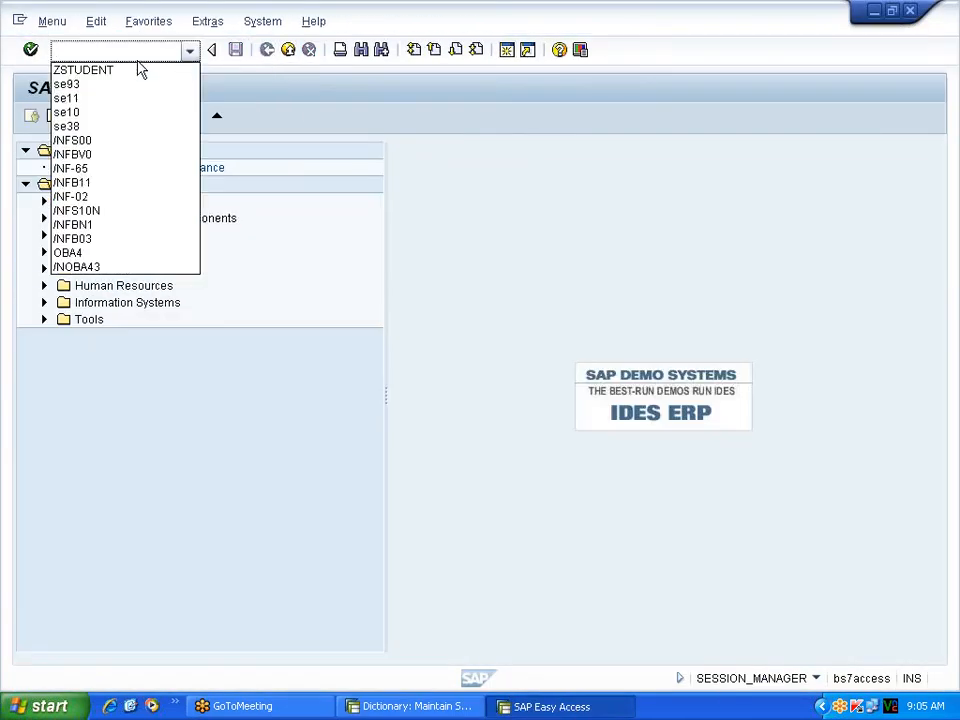
click(94, 97)
click(30, 52)
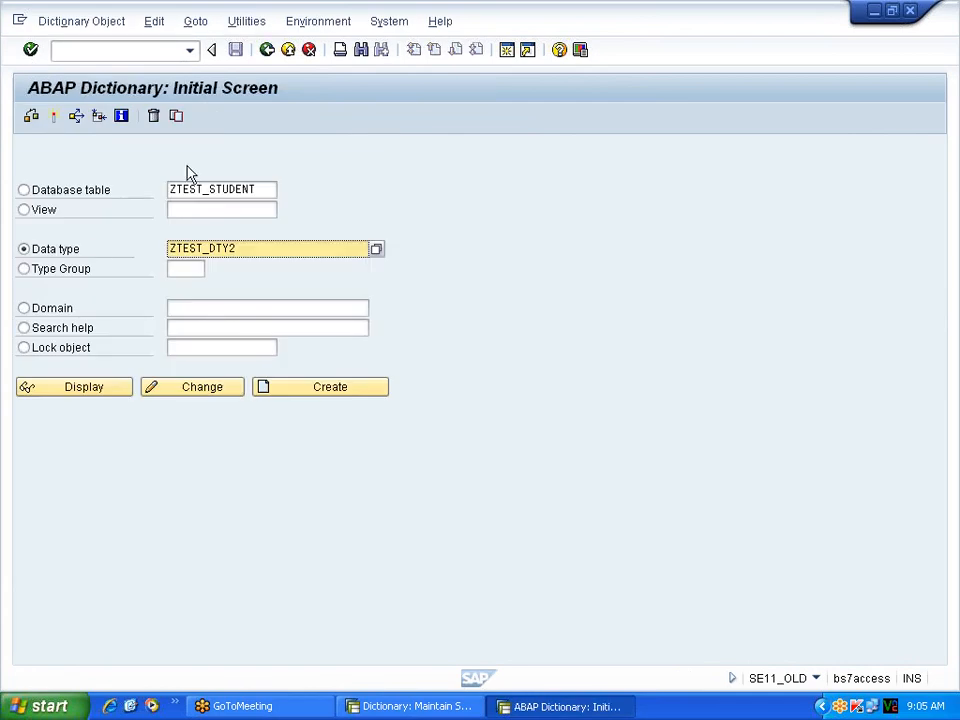
Display database table ZTEST_STUDENT and compare it with structure ZTEST_DTY2 in the other session.
click(52, 190)
click(88, 390)
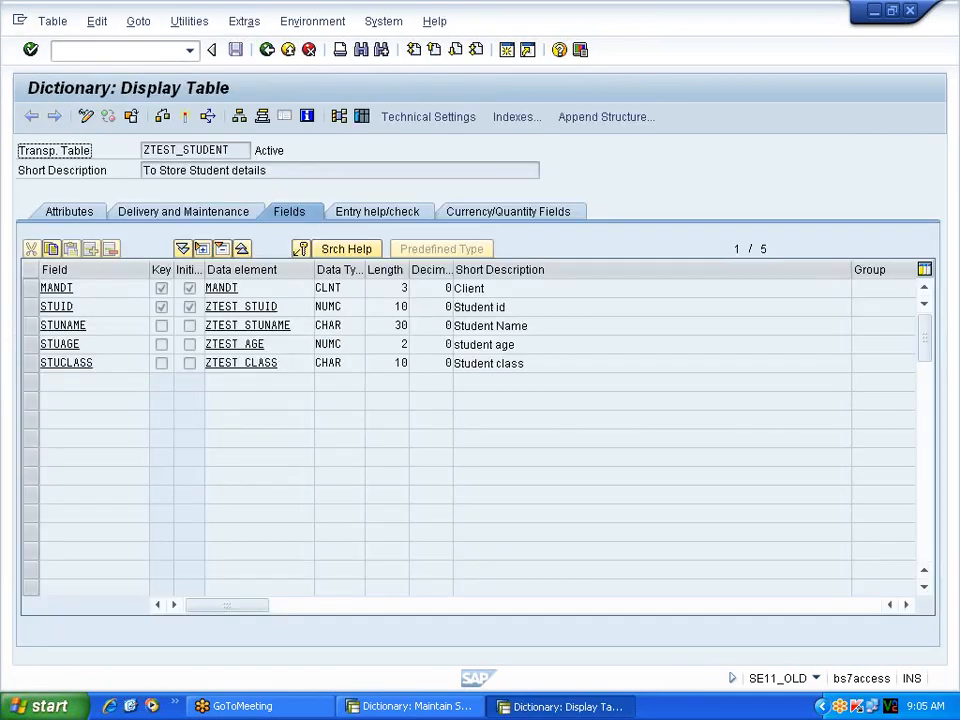
drag(145, 150, 240, 150)
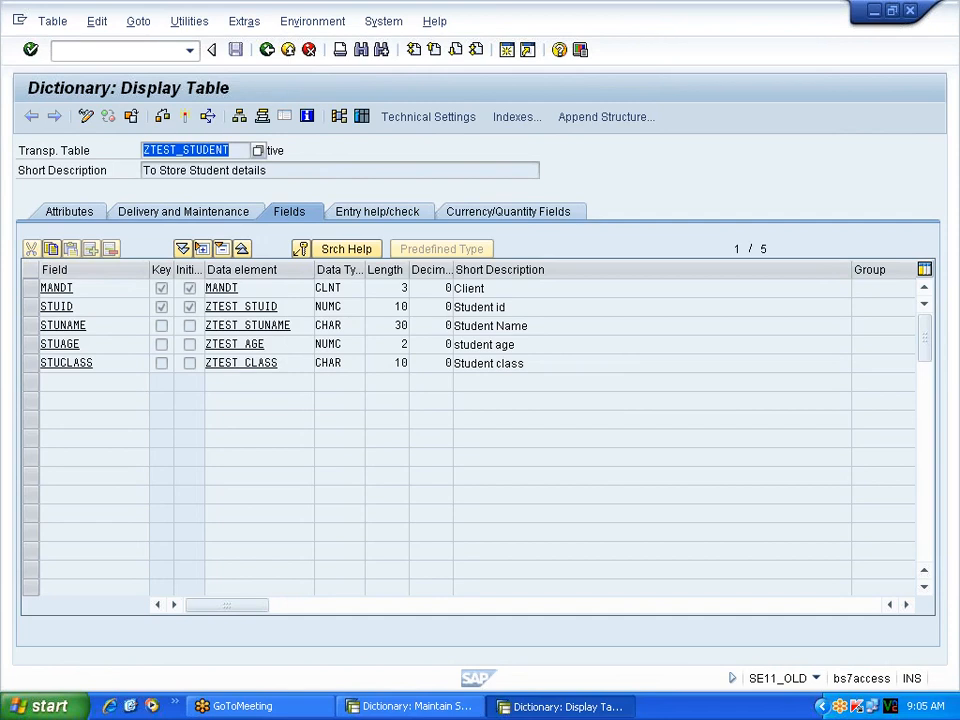
key(alt+Tab)
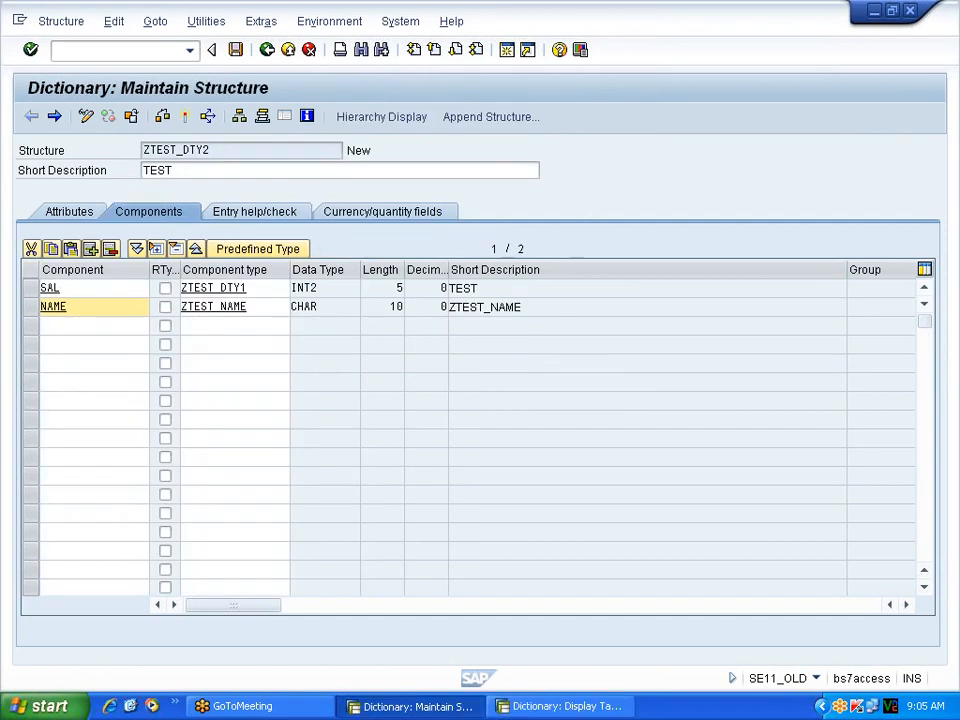
key(alt+Tab)
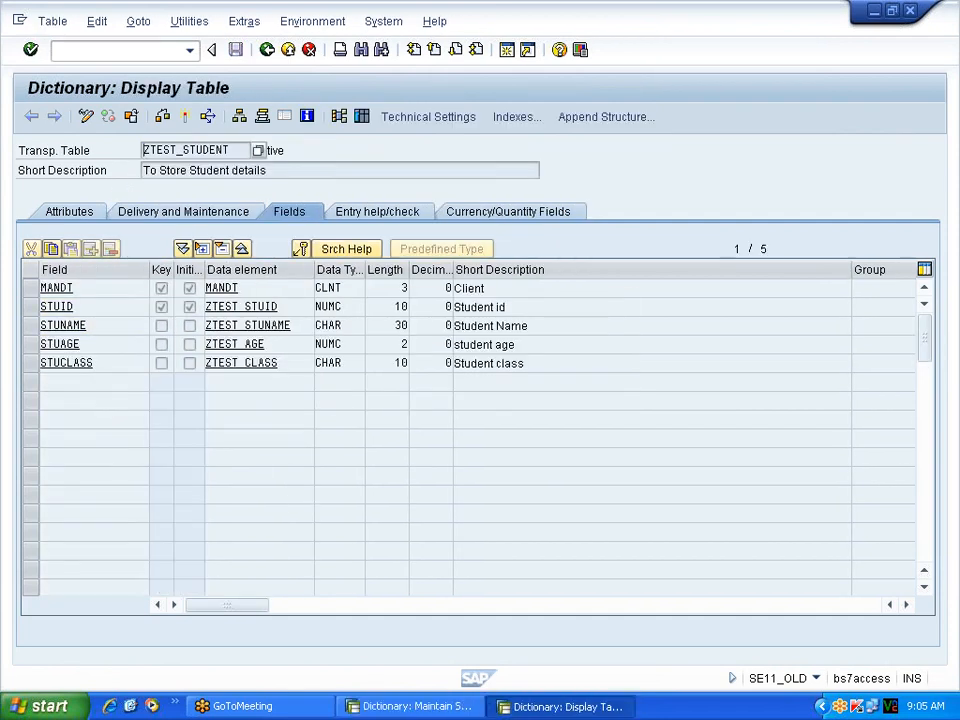
Copy the fields MANDT to STUCLASS with their data elements from ZTEST_STUDENT into ZTEST_DTY2 below NAME, and save the structure.
key(ctrl+y)
drag(46, 287, 285, 364)
key(ctrl+c)
key(alt+Tab)
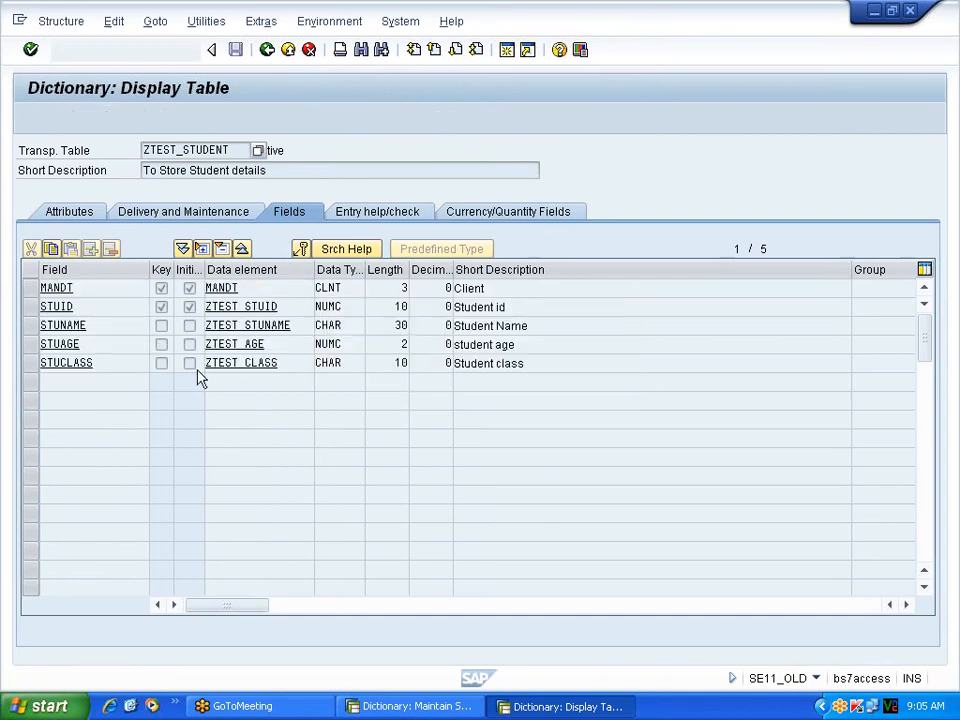
key(ctrl+v)
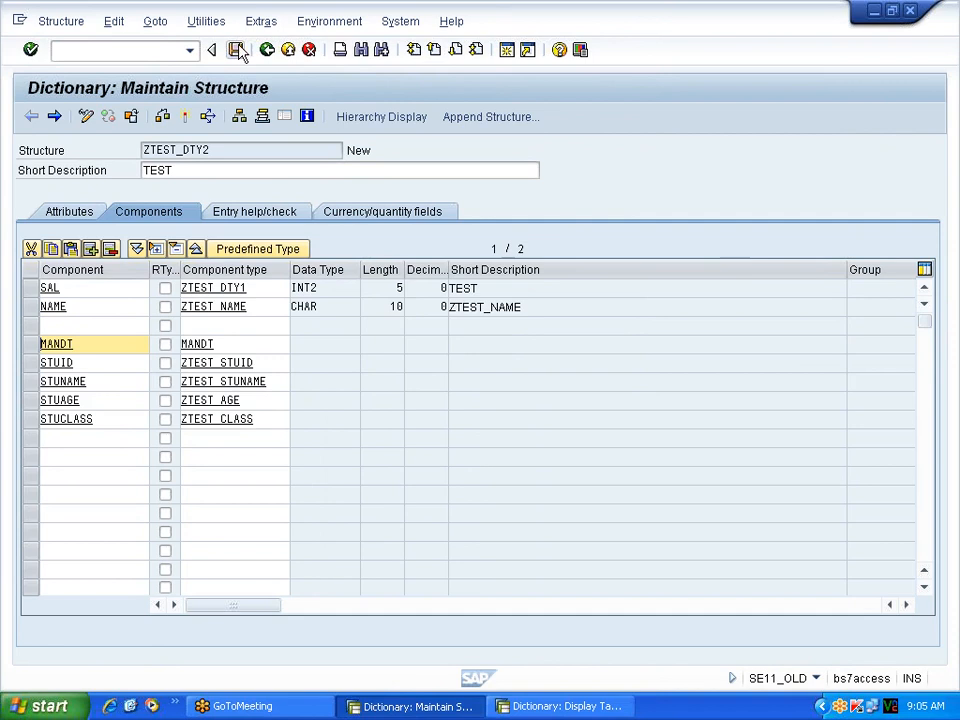
key(Return)
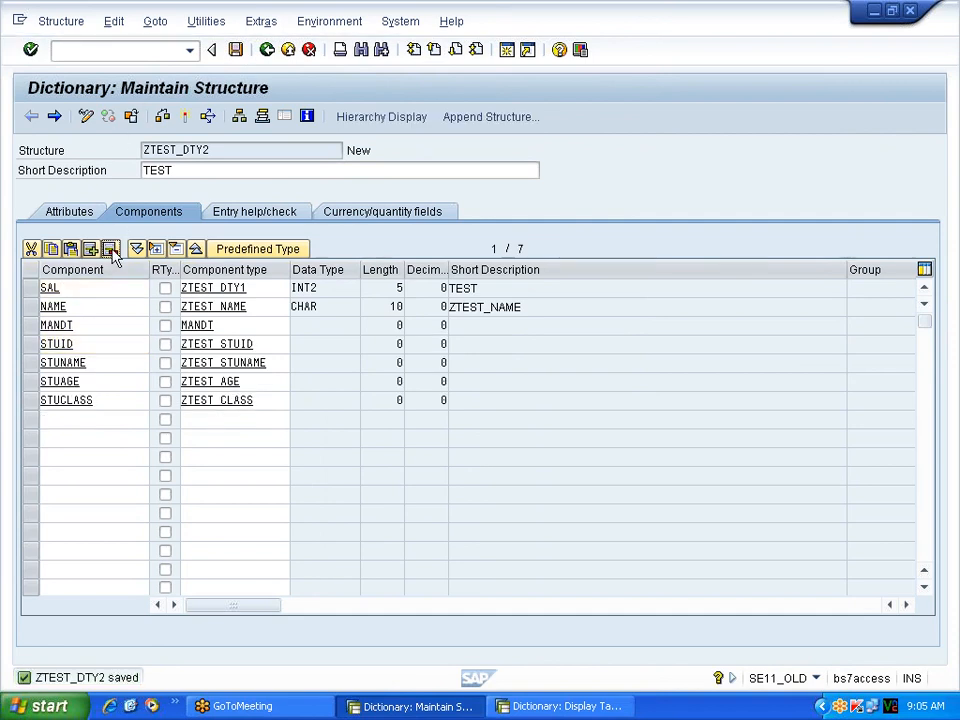
Delete the components SAL and NAME from structure ZTEST_DTY2 and activate it.
click(110, 248)
click(110, 248)
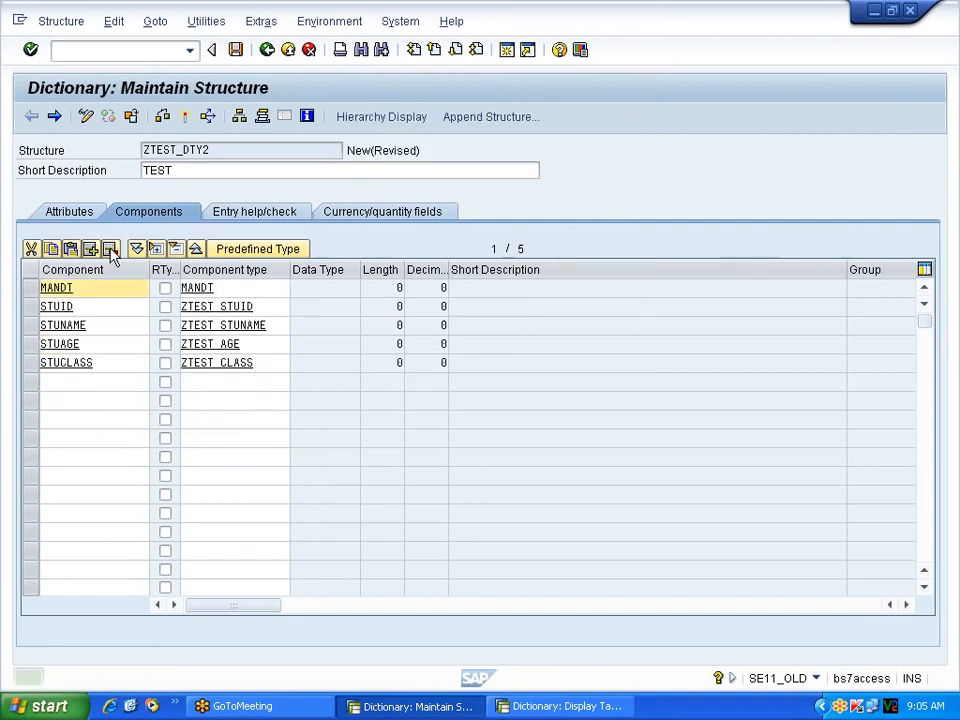
click(185, 117)
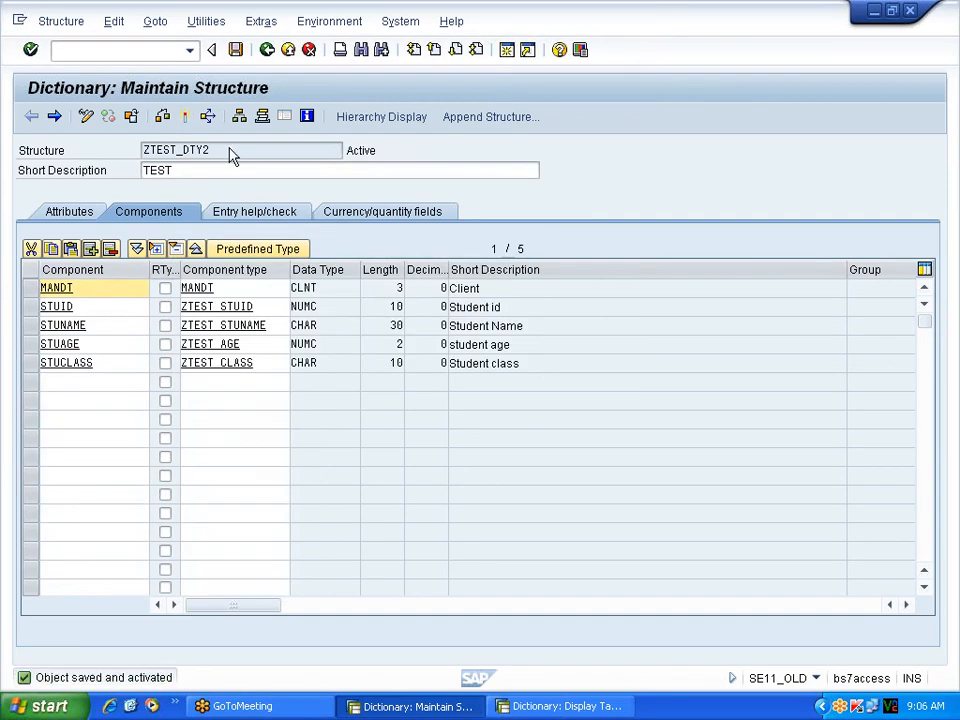
Compare the components of structure ZTEST_DTY2 with the fields of table ZTEST_STUDENT across the two sessions.
key(alt+Tab)
key(alt+Tab)
key(alt+Tab)
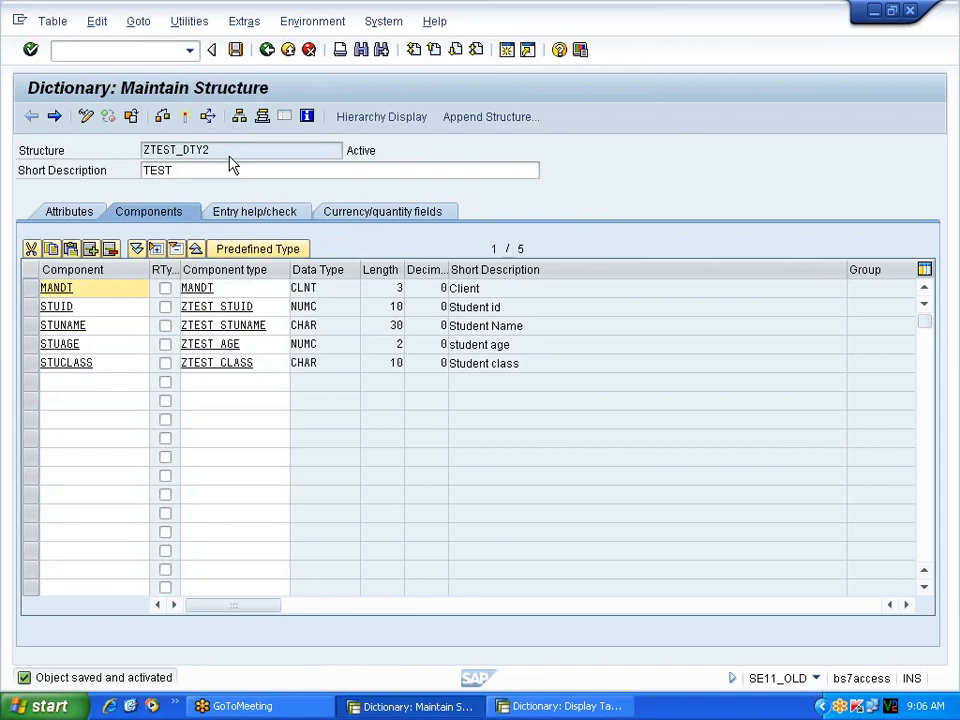
key(alt+Tab)
key(alt+Tab)
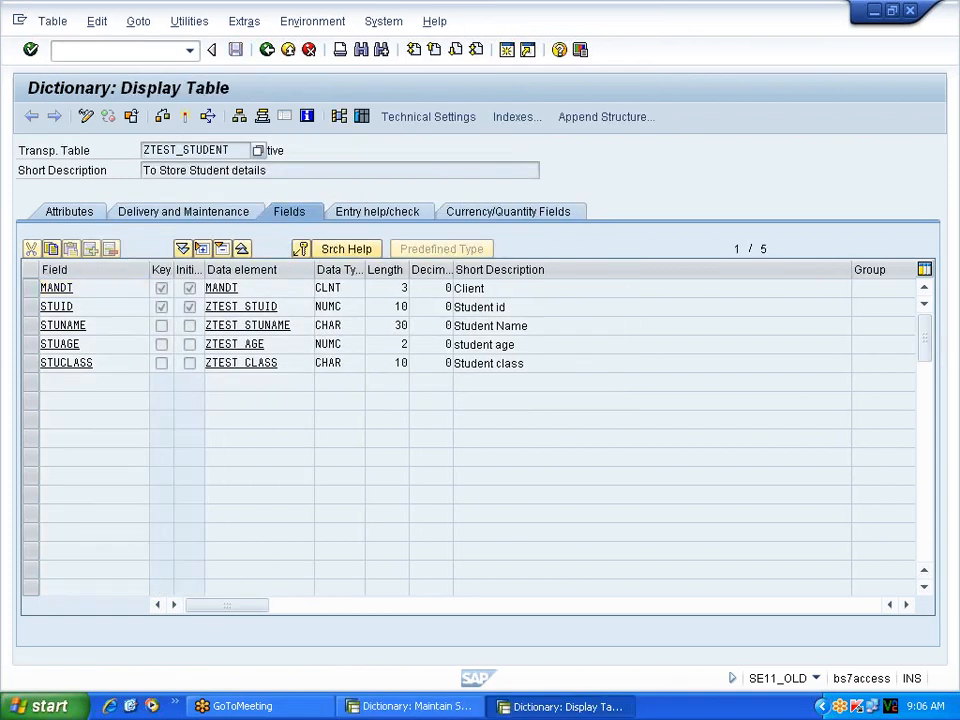
key(alt+Tab)
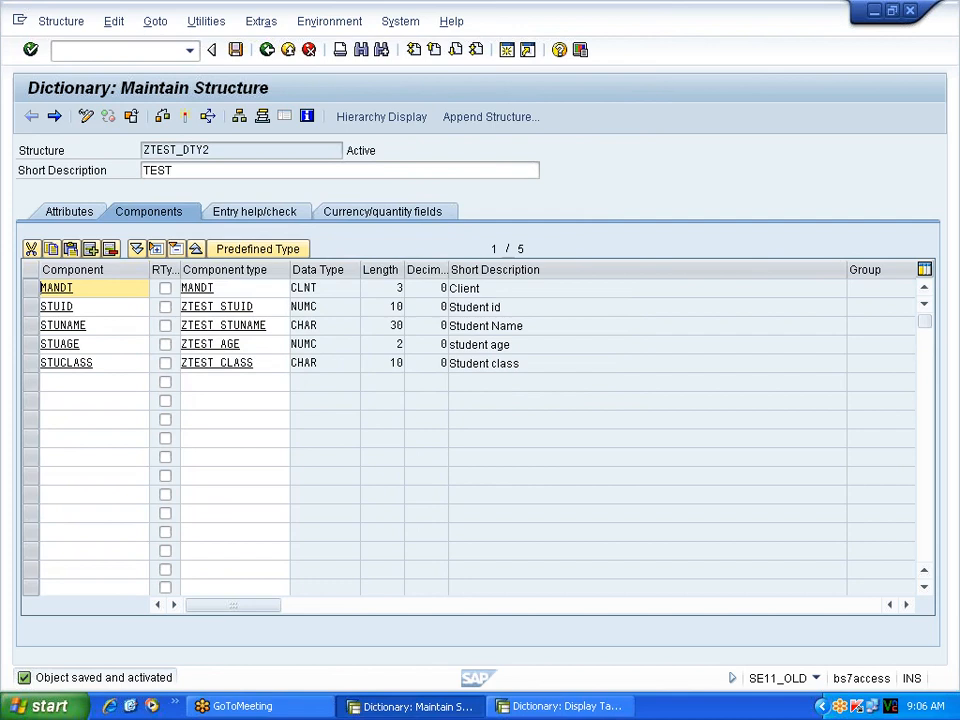
key(alt+Tab)
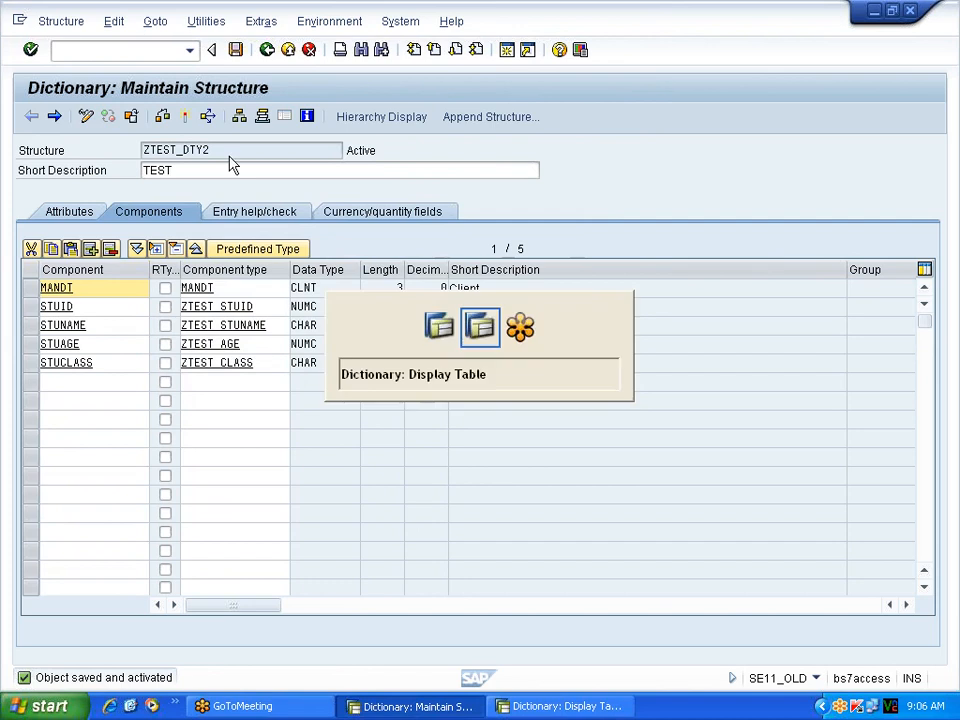
key(alt+Tab)
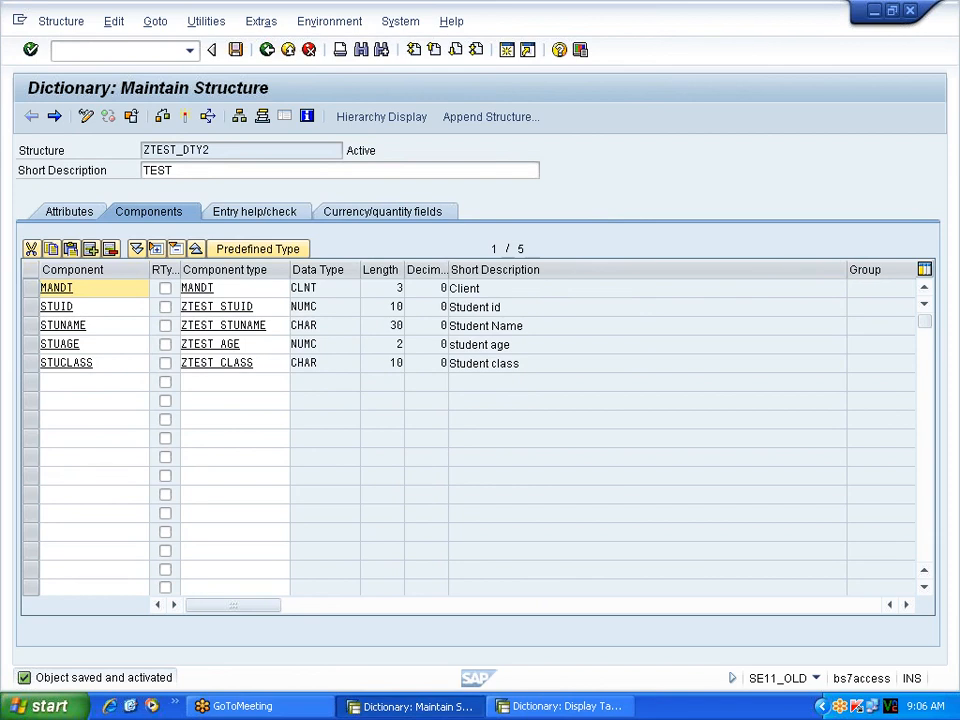
key(alt+Tab)
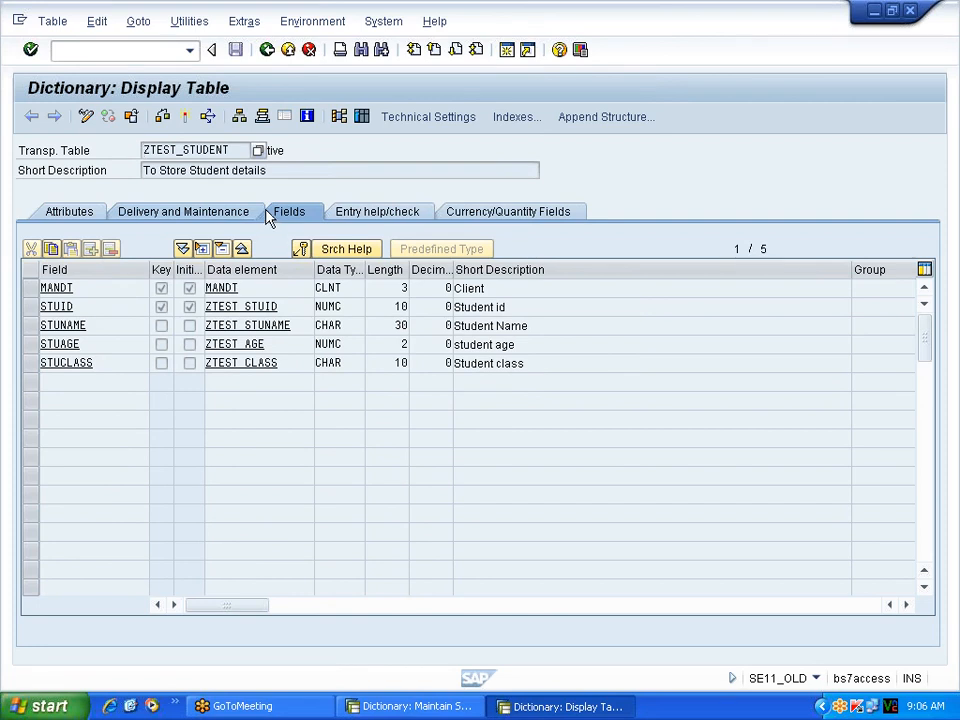
Run the data browser for table ZTEST_STUDENT without selection criteria, and return to structure ZTEST_DTY2 to examine its name.
click(363, 117)
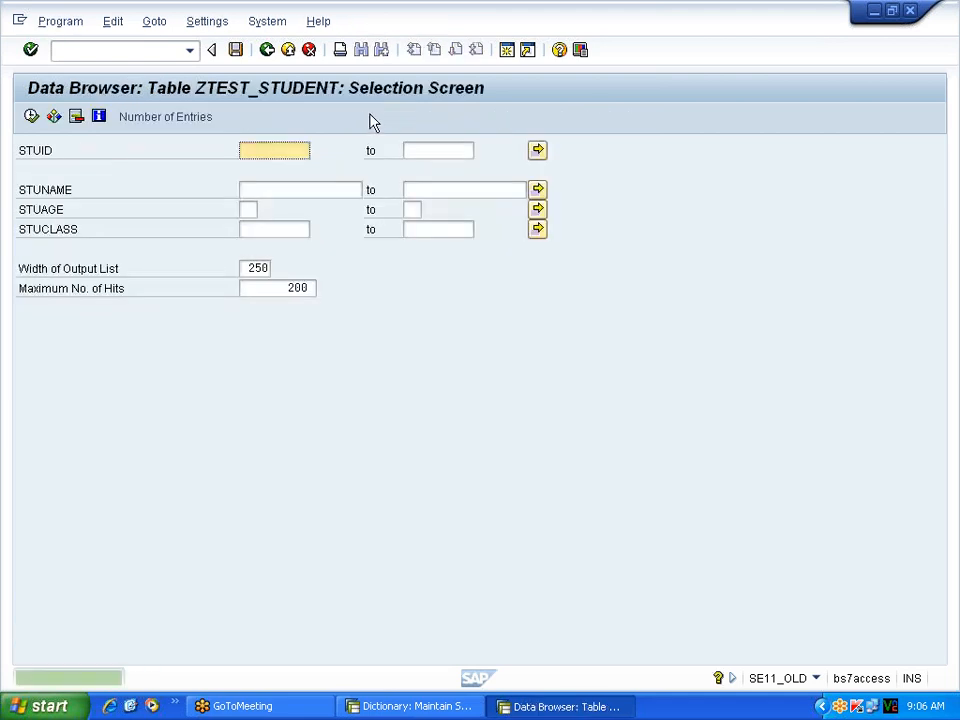
click(31, 116)
key(alt+Tab)
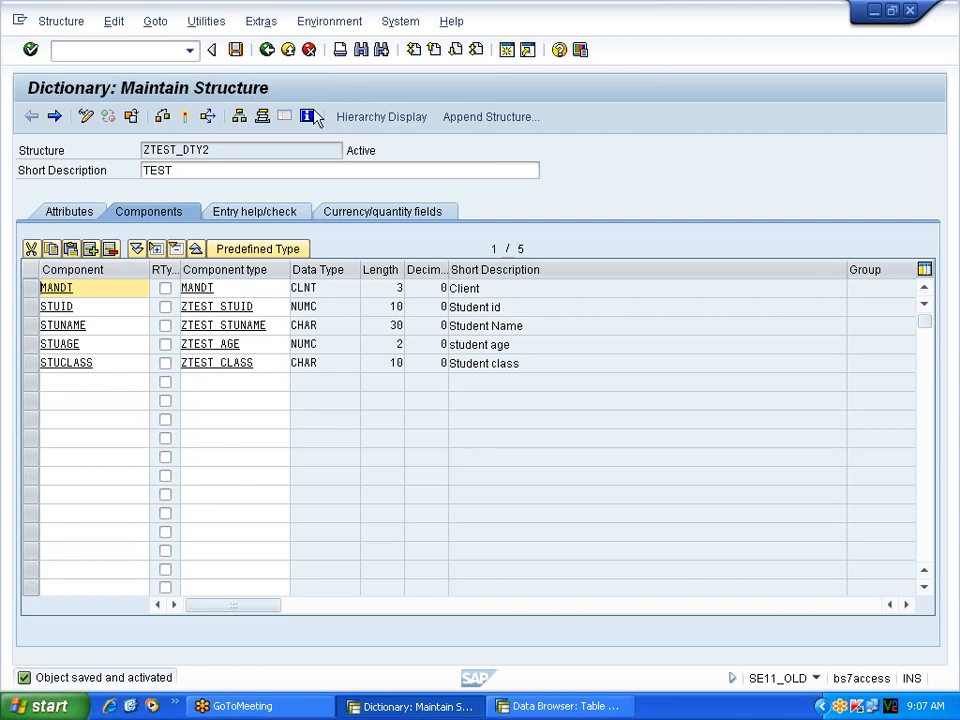
drag(228, 150, 142, 150)
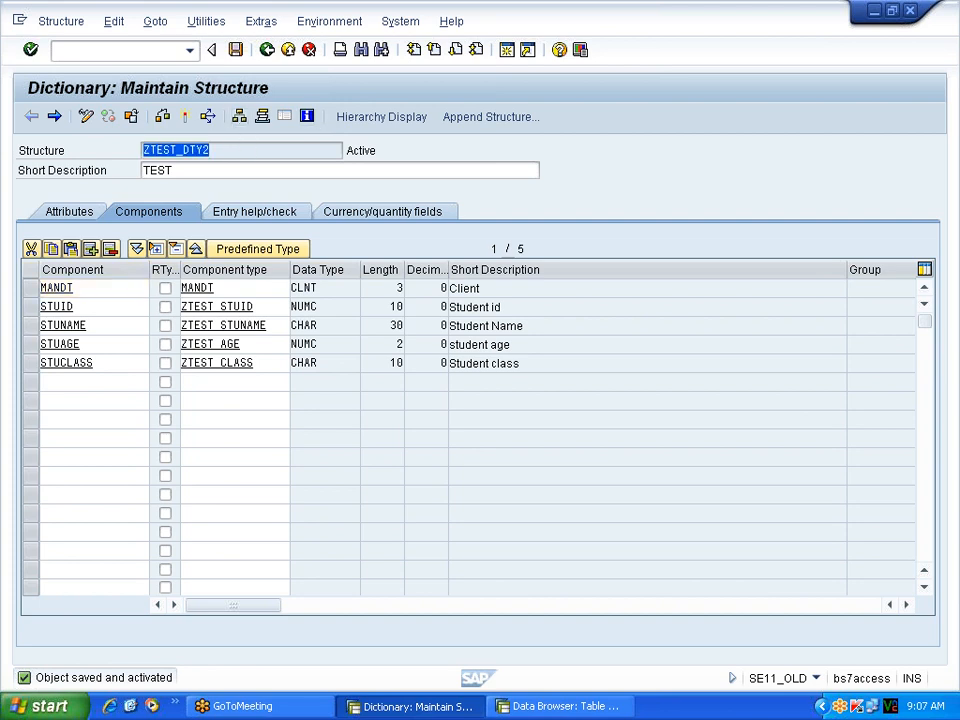
click(142, 149)
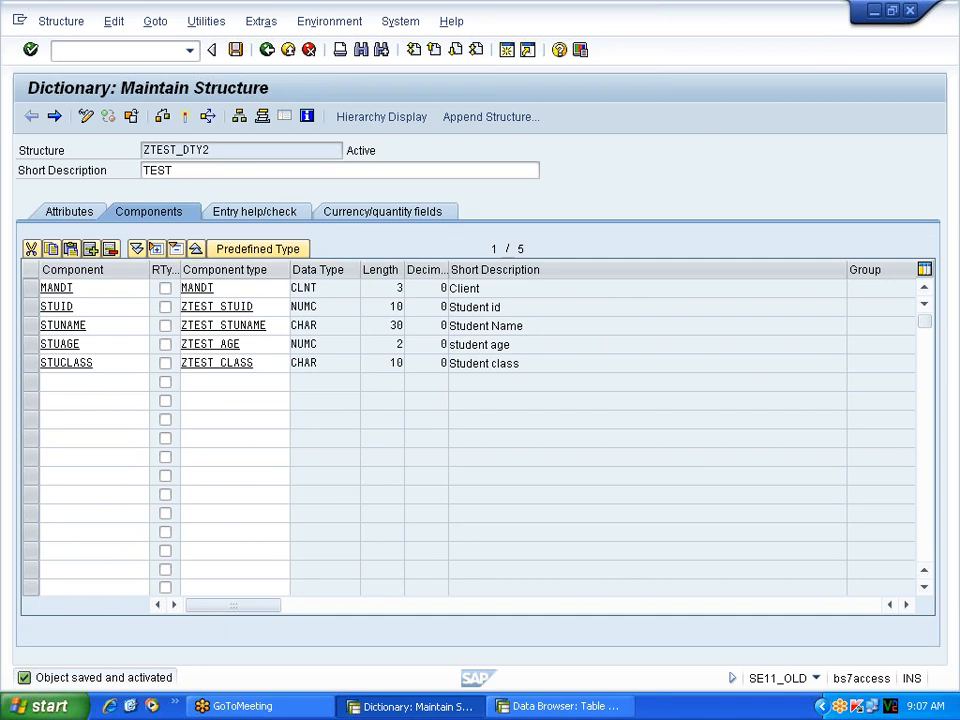
Leave structure ZTEST_DTY2 for the ABAP Dictionary initial screen and clear the data type name.
click(268, 52)
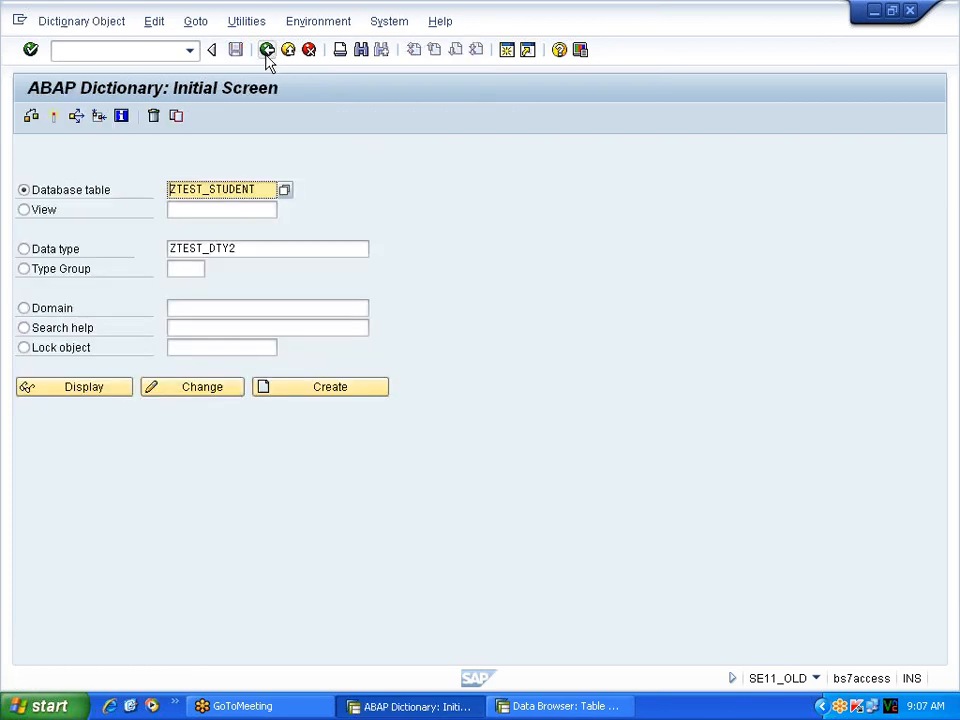
click(170, 249)
key(Delete)
key(Delete)
key(Delete)
key(Delete)
key(Delete)
key(Delete)
key(Delete)
key(Delete)
key(Delete)
key(Delete)
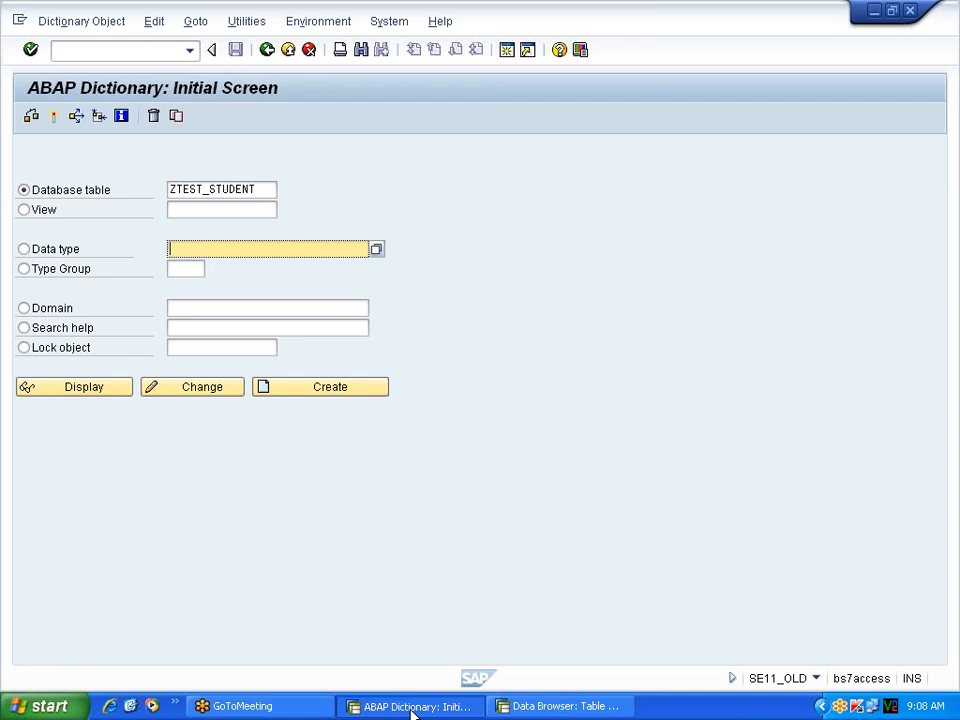
Enter ZTEST_DTY3 as the data type name and try to create it.
key(BackSpace)
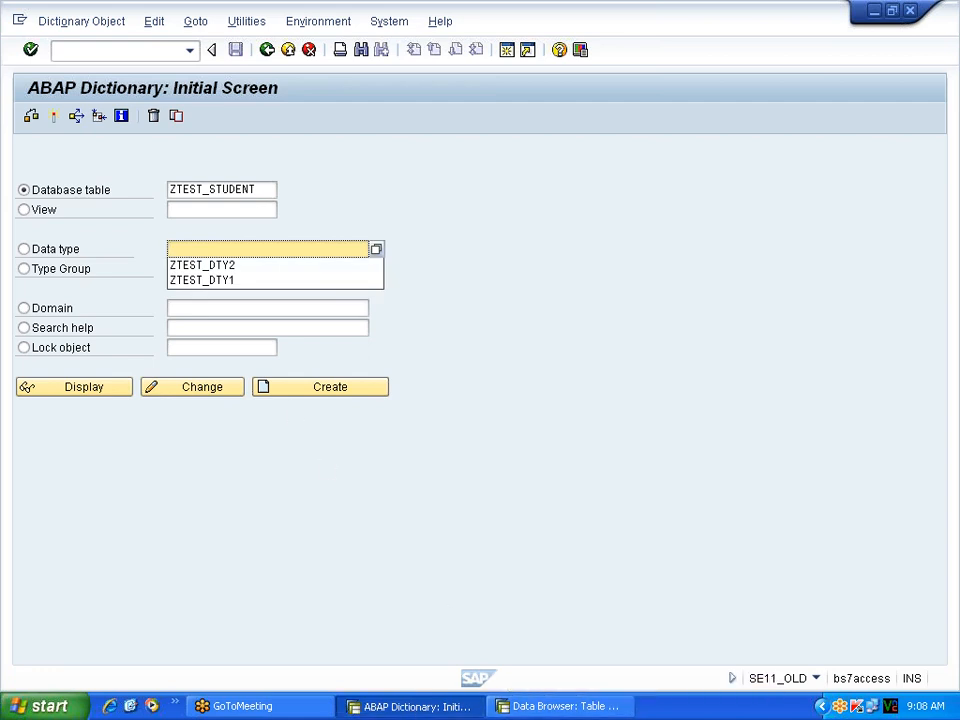
click(280, 284)
key(BackSpace)
text(3)
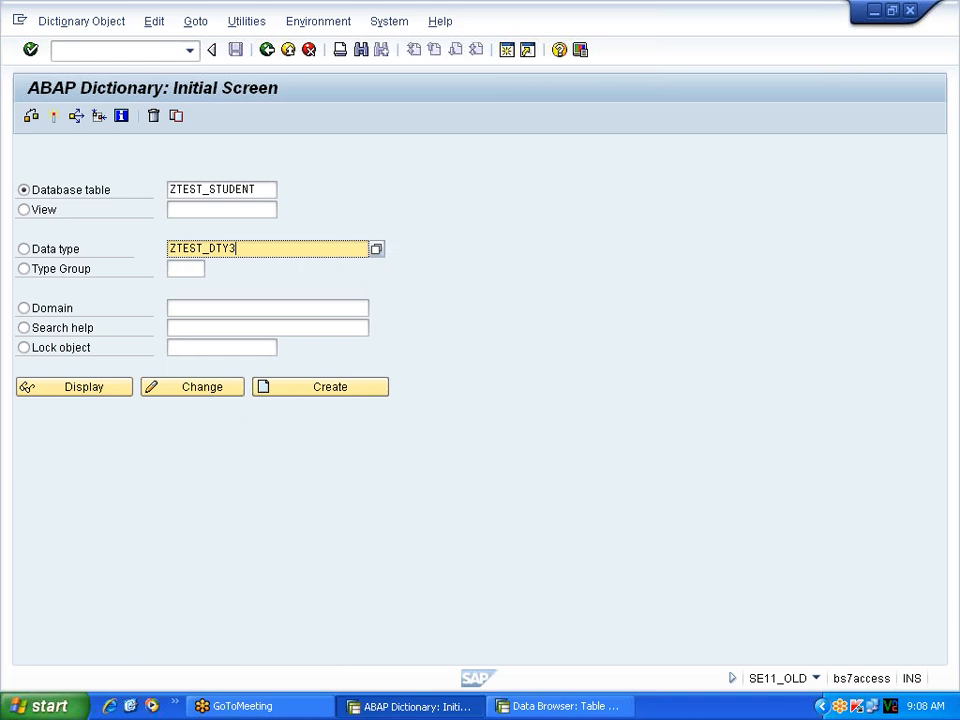
click(315, 388)
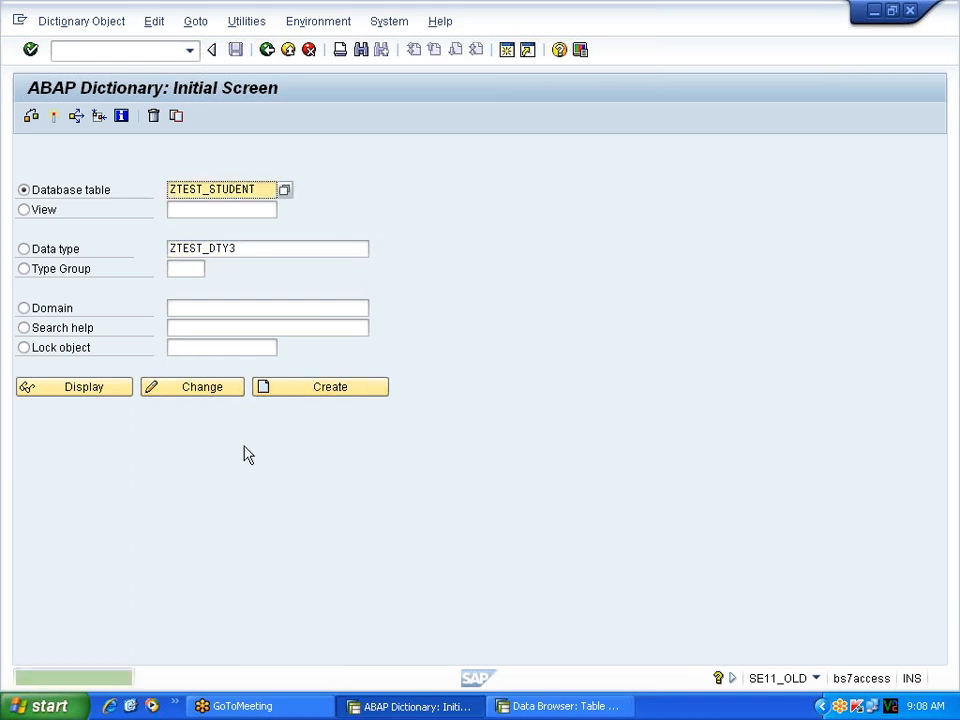
Change the data type name to ZTEST_DTY4, select Data type as the object kind, view its creation choices and cancel.
click(250, 249)
key(BackSpace)
text(4)
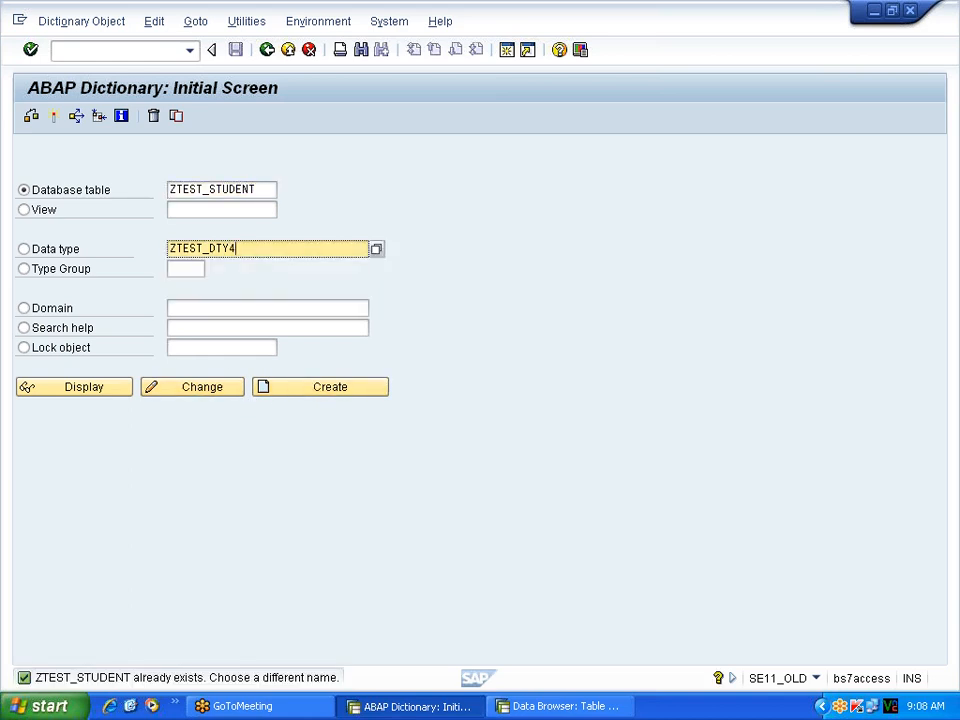
click(336, 396)
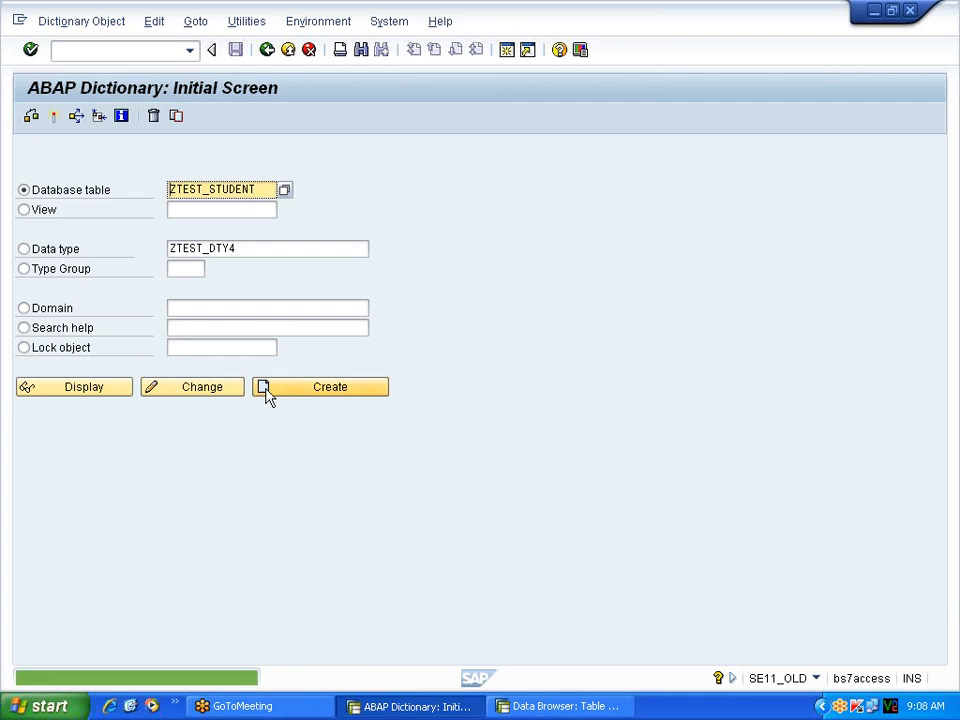
click(66, 252)
click(330, 392)
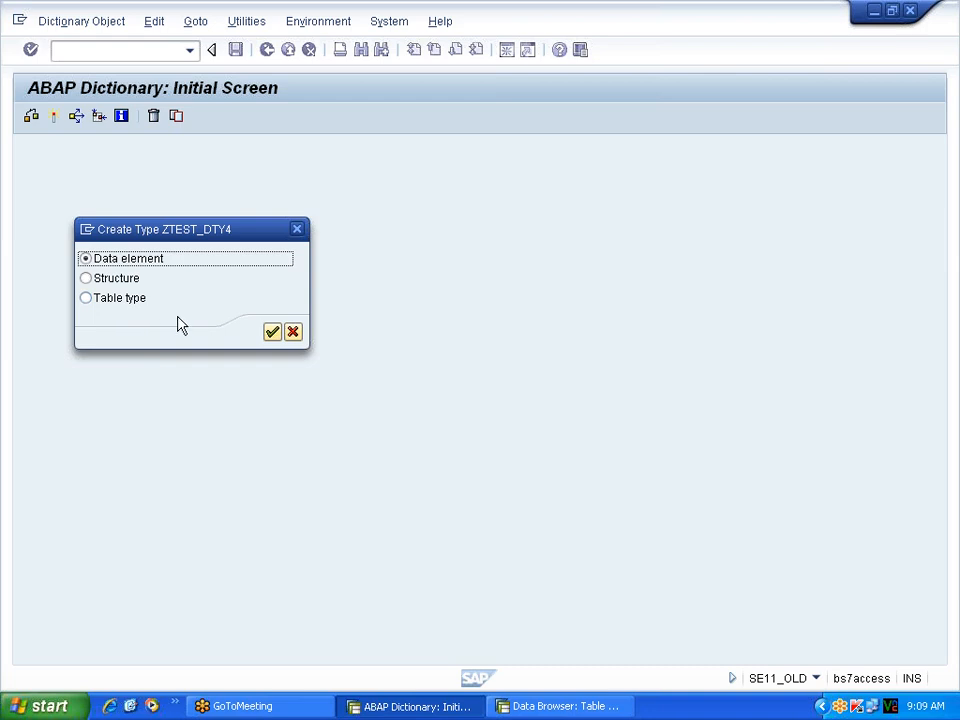
click(298, 329)
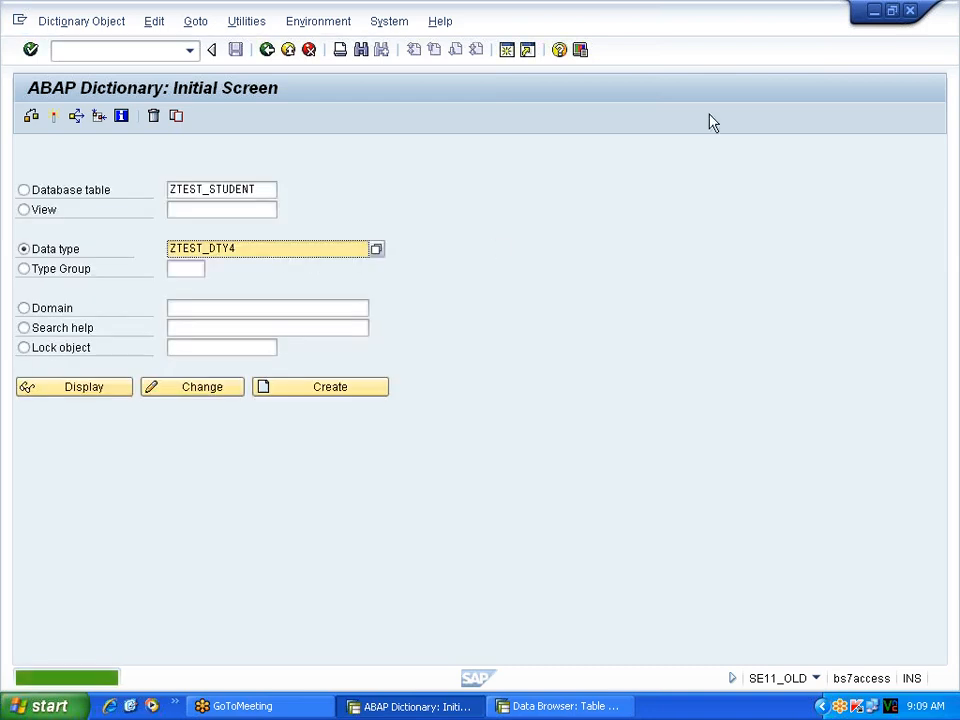